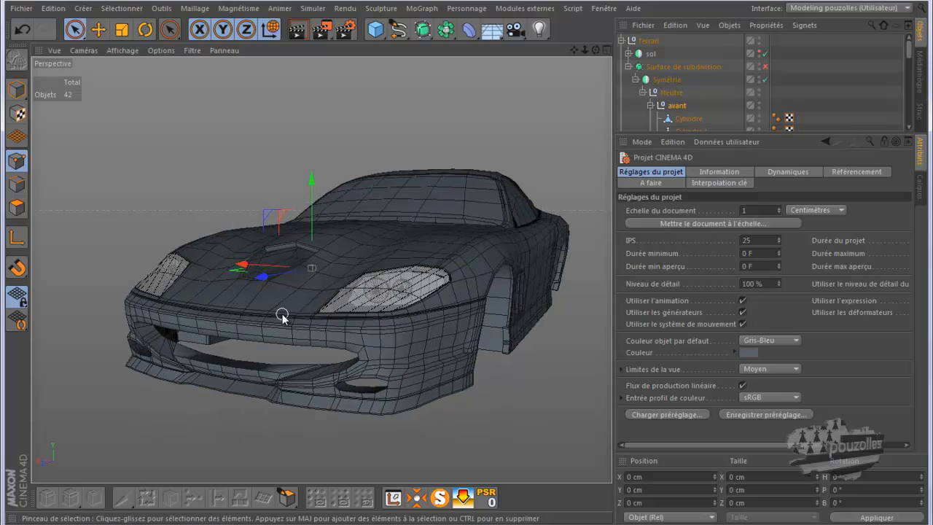
- Enlarge the object manager area so that more of the car's object hierarchy is shown at once
{"action": "scroll", "coordinate": [281, 315], "scroll_direction": "up", "scroll_amount": 5}
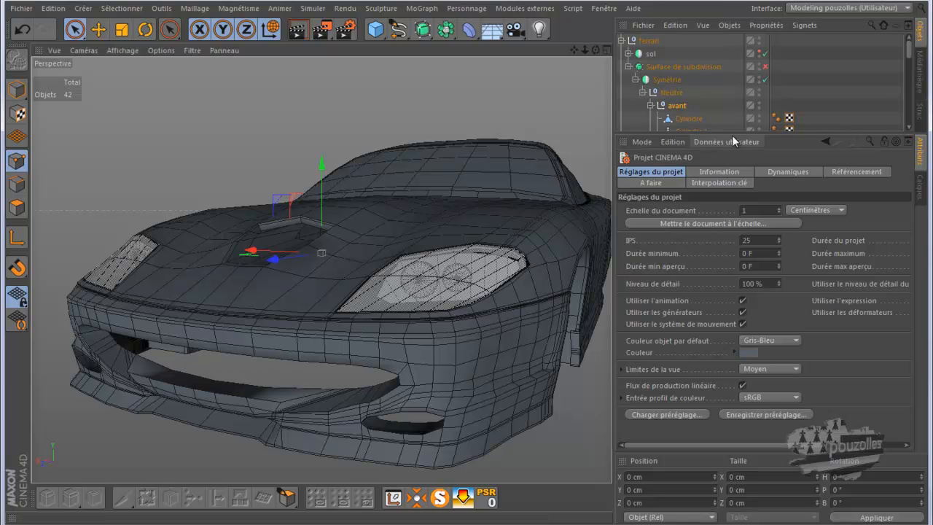
{"action": "left_click_drag", "start_coordinate": [737, 130], "coordinate": [734, 305]}
{"action": "scroll", "coordinate": [733, 264], "scroll_direction": "down", "scroll_amount": 5}
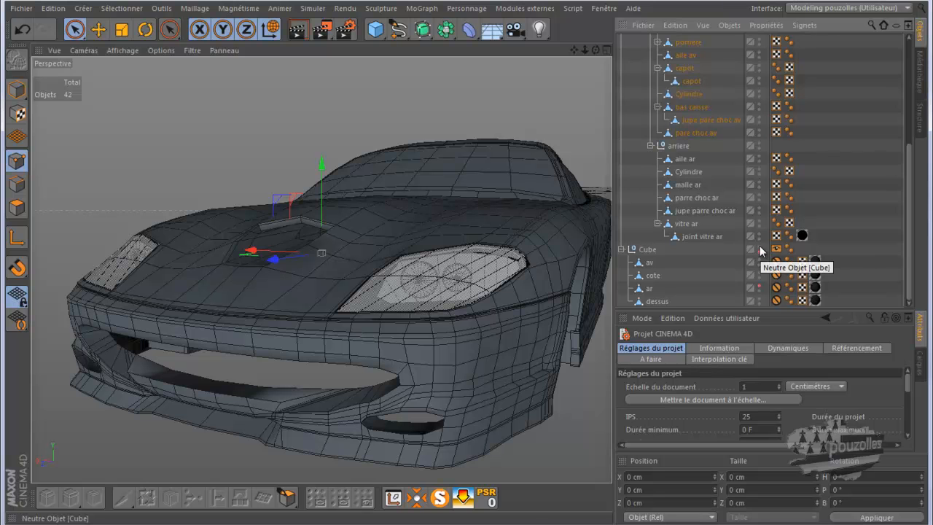
- Show the front of the car in full width in the maximized Arrière orthographic view with its blueprint lines
{"action": "middle_click", "coordinate": [445, 291]}
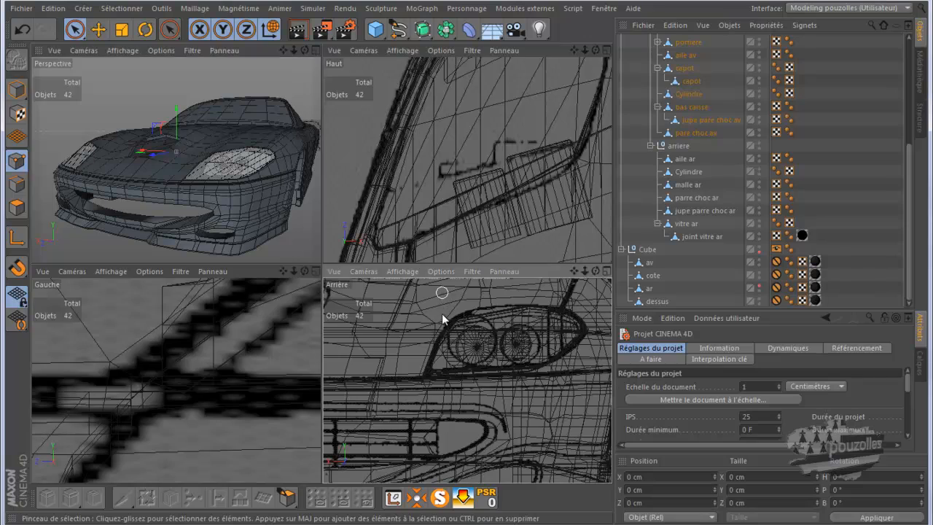
{"action": "middle_click", "coordinate": [466, 293]}
{"action": "scroll", "coordinate": [501, 279], "scroll_direction": "down", "scroll_amount": 1}
{"action": "middle_click_drag", "start_coordinate": [506, 269], "coordinate": [531, 257], "text": "alt"}
{"action": "scroll", "coordinate": [535, 258], "scroll_direction": "down", "scroll_amount": 6}
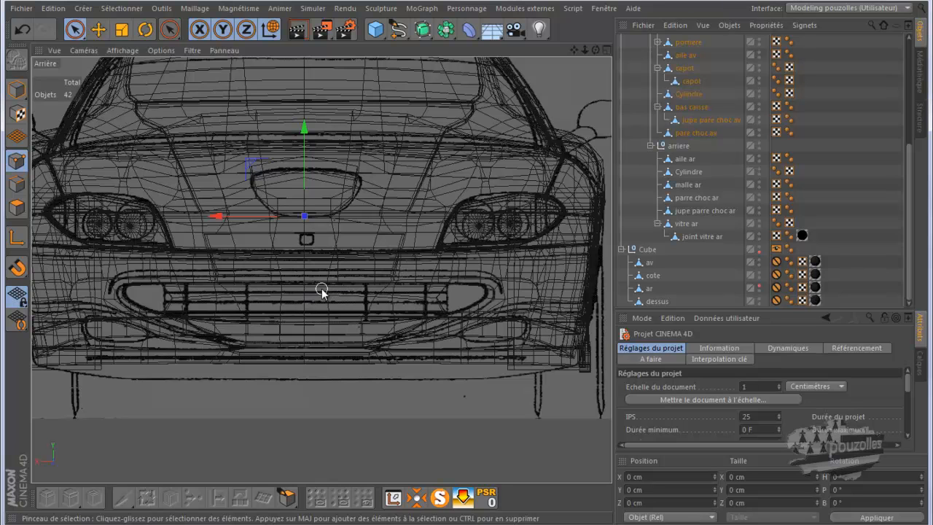
- Make the headlight objects Cylindre and Cylindre.1 children of verre feu av and collapse that group
{"action": "scroll", "coordinate": [687, 219], "scroll_direction": "up", "scroll_amount": 6}
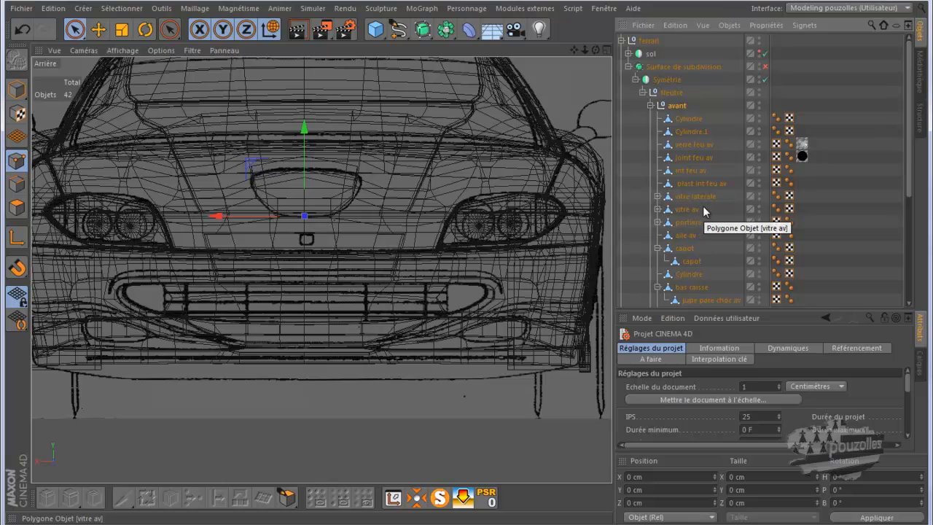
{"action": "left_click_drag", "start_coordinate": [714, 119], "coordinate": [683, 137]}
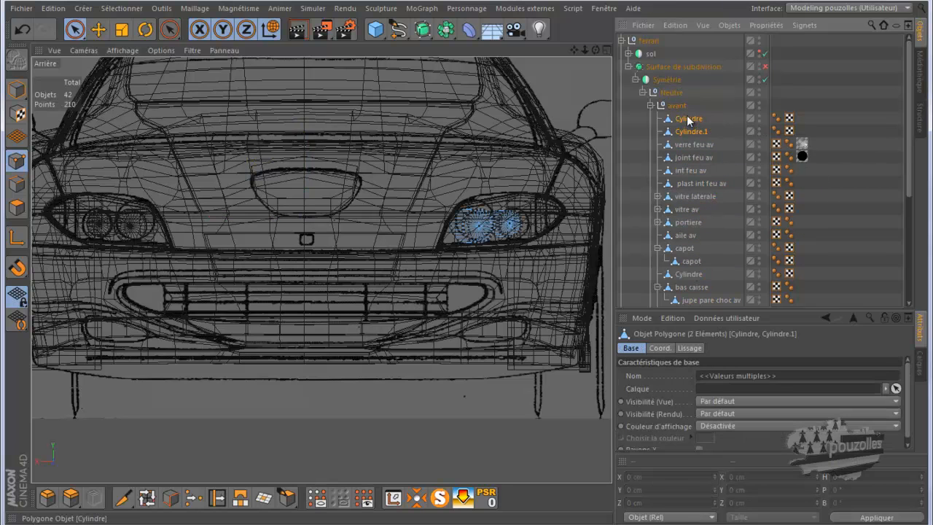
{"action": "left_click_drag", "start_coordinate": [688, 144], "coordinate": [689, 144]}
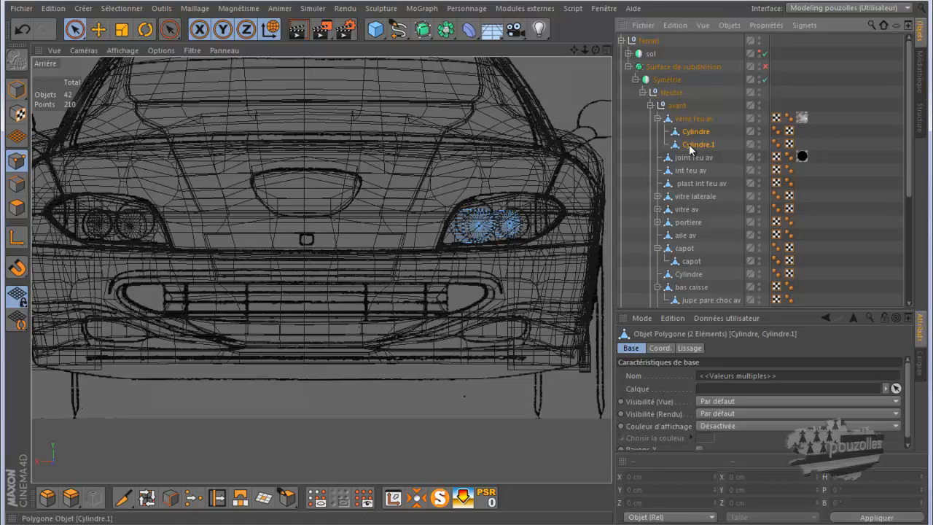
{"action": "left_click", "coordinate": [657, 119]}
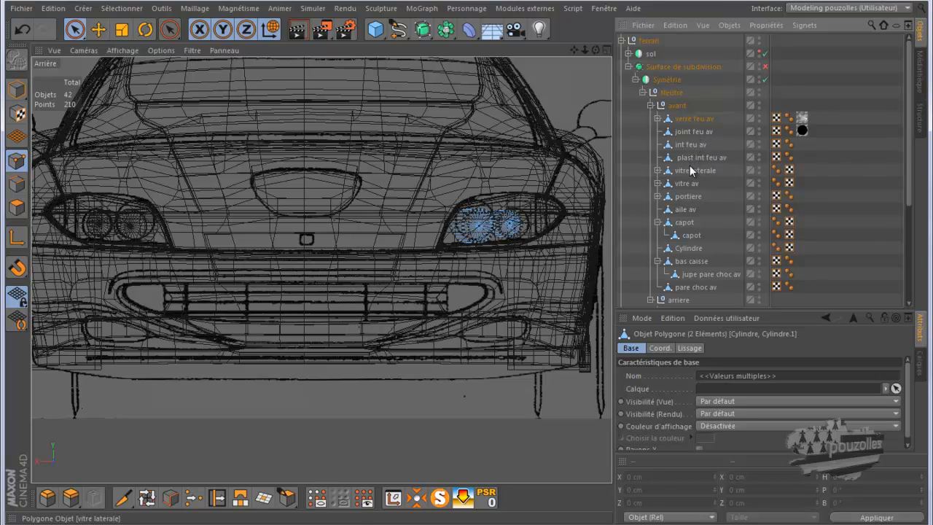
- Select the front bumper object pare choc av and isolate it with MagicSolo
{"action": "left_click", "coordinate": [685, 210]}
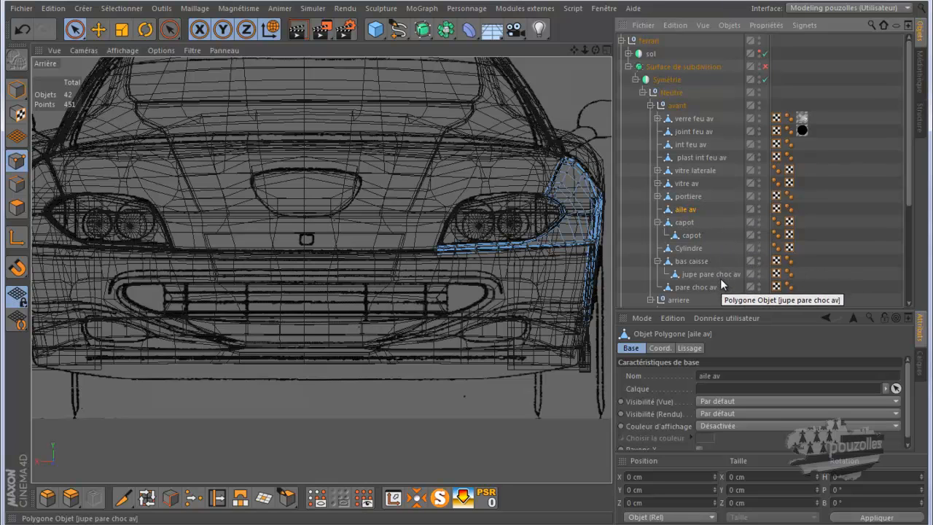
{"action": "left_click", "coordinate": [692, 288]}
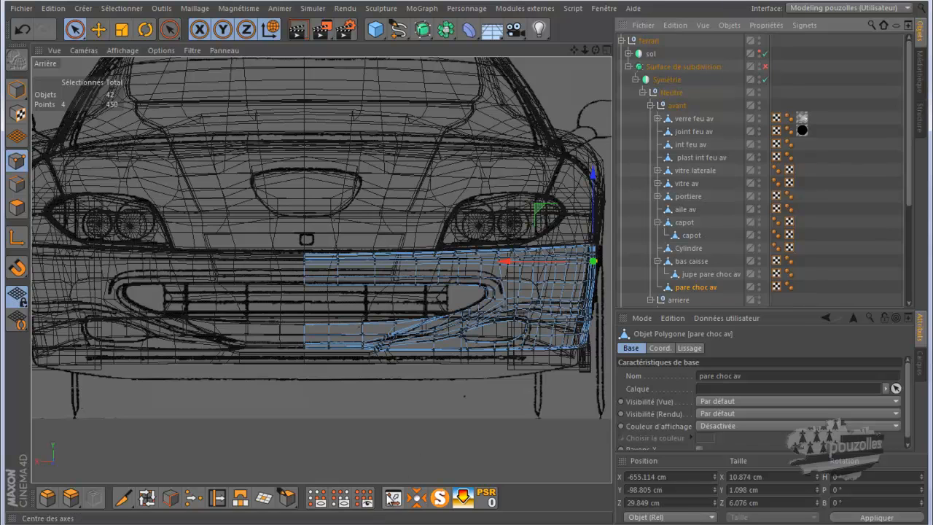
{"action": "left_click", "coordinate": [439, 498]}
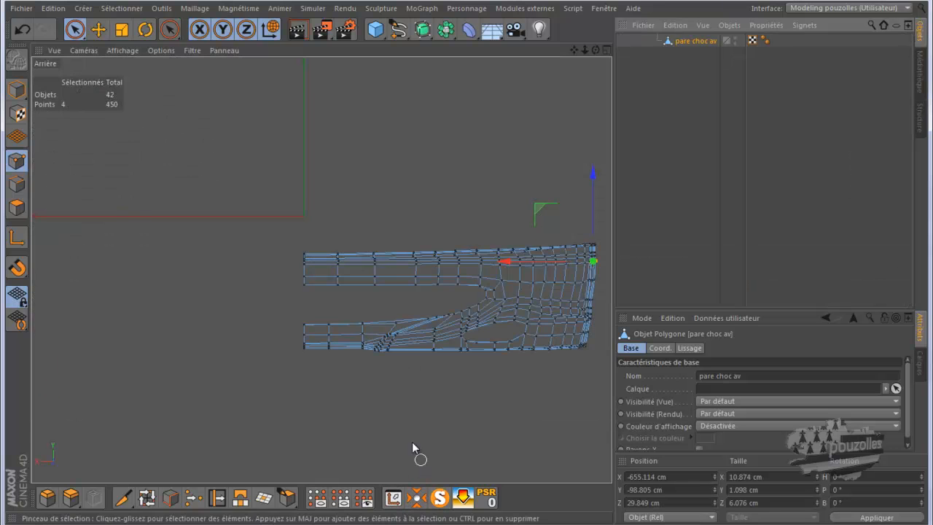
{"action": "left_click", "coordinate": [439, 498]}
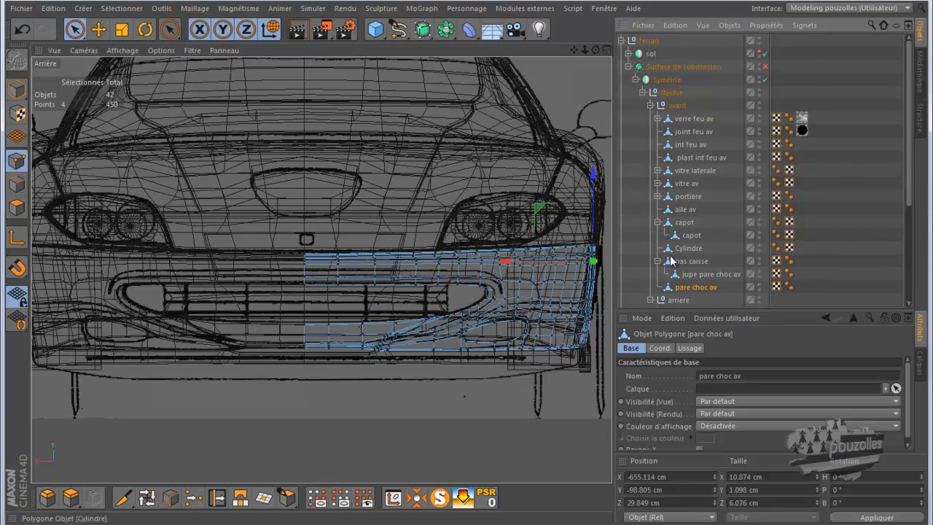
{"action": "scroll", "coordinate": [674, 261], "scroll_direction": "down", "scroll_amount": 4}
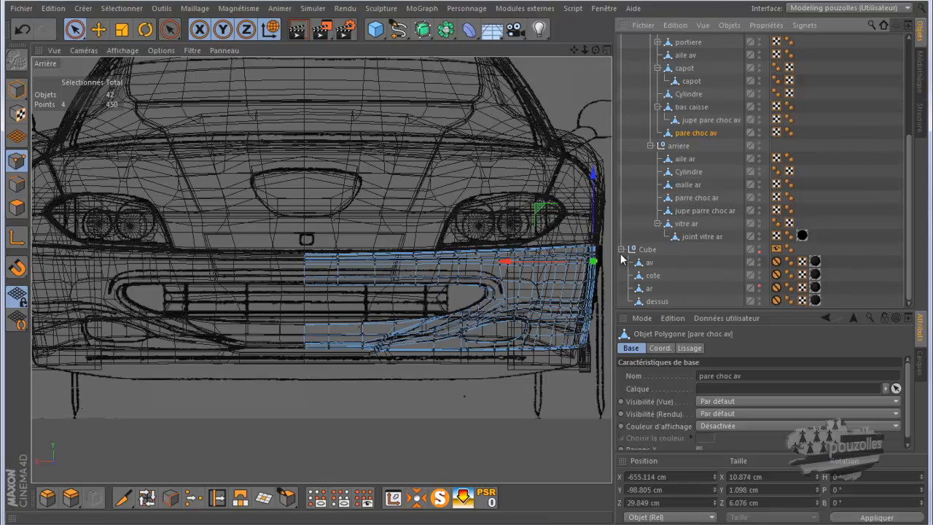
{"action": "scroll", "coordinate": [627, 277], "scroll_direction": "up", "scroll_amount": 4}
{"action": "left_click", "coordinate": [438, 499]}
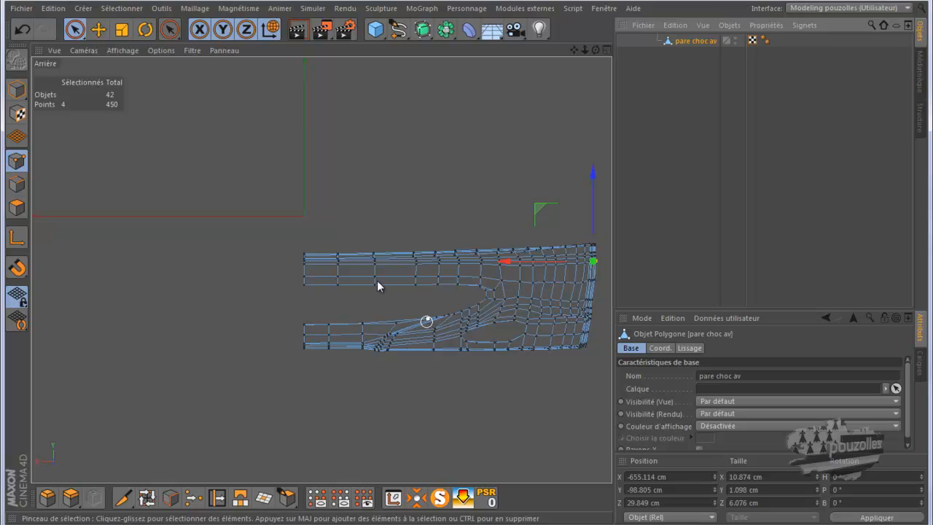
- Show the bumper's inner side in the perspective view and switch to edge editing with the Move tool
{"action": "middle_click", "coordinate": [291, 241]}
{"action": "middle_click", "coordinate": [236, 232]}
{"action": "left_click_drag", "start_coordinate": [598, 48], "coordinate": [465, 264]}
{"action": "scroll", "coordinate": [295, 368], "scroll_direction": "up", "scroll_amount": 5}
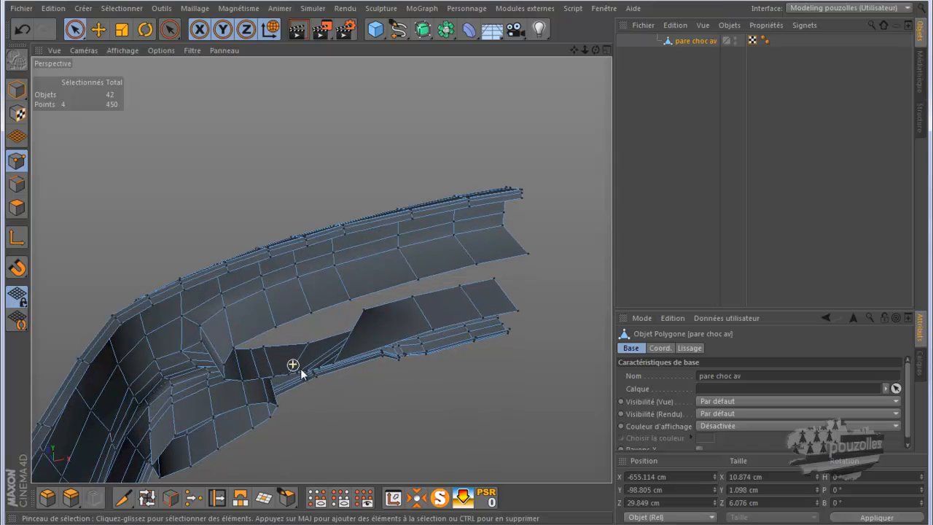
{"action": "scroll", "coordinate": [434, 306], "scroll_direction": "up", "scroll_amount": 1}
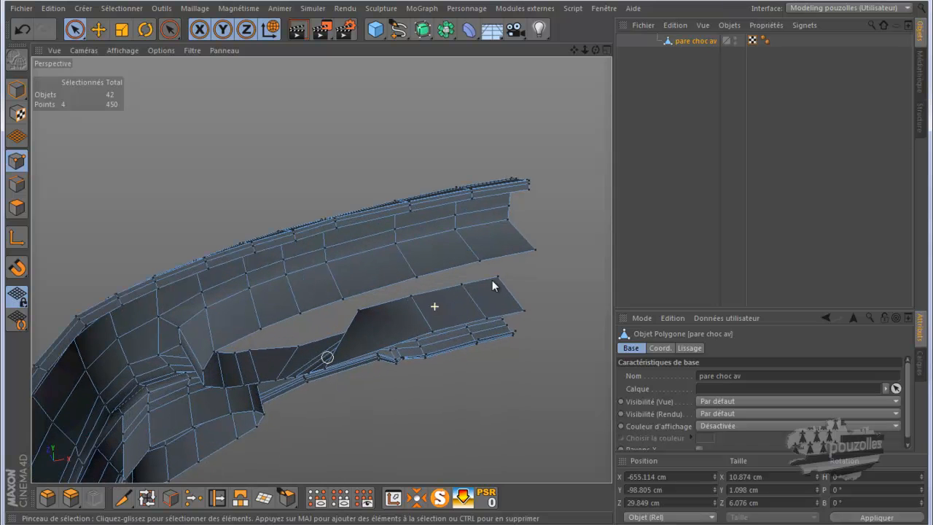
{"action": "left_click", "coordinate": [17, 184]}
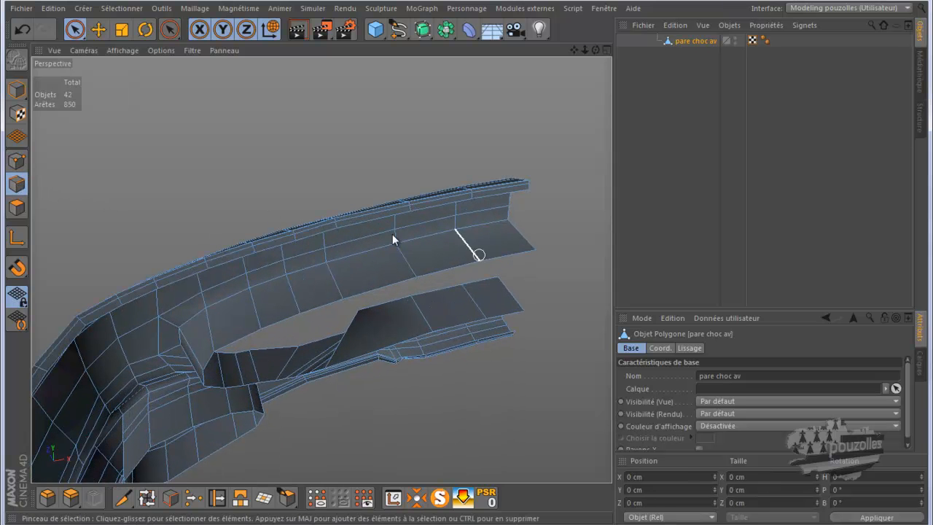
{"action": "left_click", "coordinate": [104, 31]}
{"action": "left_click", "coordinate": [100, 30]}
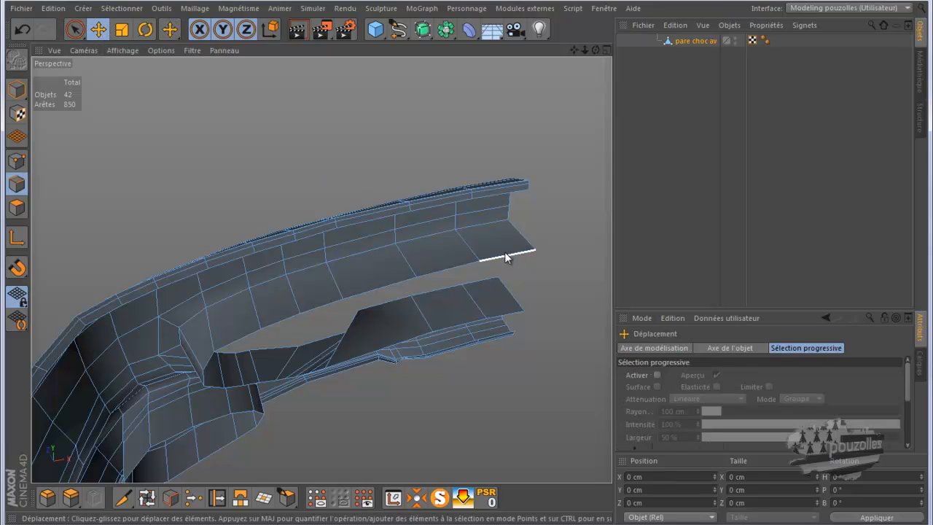
- Select the border edges along the upper side of the bumper's grille opening and around its rounded end
{"action": "left_click", "coordinate": [506, 257]}
{"action": "left_click", "coordinate": [446, 271], "text": "shift"}
{"action": "left_click", "coordinate": [384, 285], "text": "shift"}
{"action": "left_click", "coordinate": [313, 309], "text": "shift"}
{"action": "left_click", "coordinate": [257, 337], "text": "shift"}
{"action": "left_click", "coordinate": [222, 351], "text": "shift"}
{"action": "left_click", "coordinate": [209, 368], "text": "shift"}
{"action": "left_click", "coordinate": [205, 377], "text": "shift"}
{"action": "left_click", "coordinate": [219, 386], "text": "shift"}
{"action": "left_click", "coordinate": [250, 386], "text": "shift"}
{"action": "left_click", "coordinate": [261, 384], "text": "shift"}
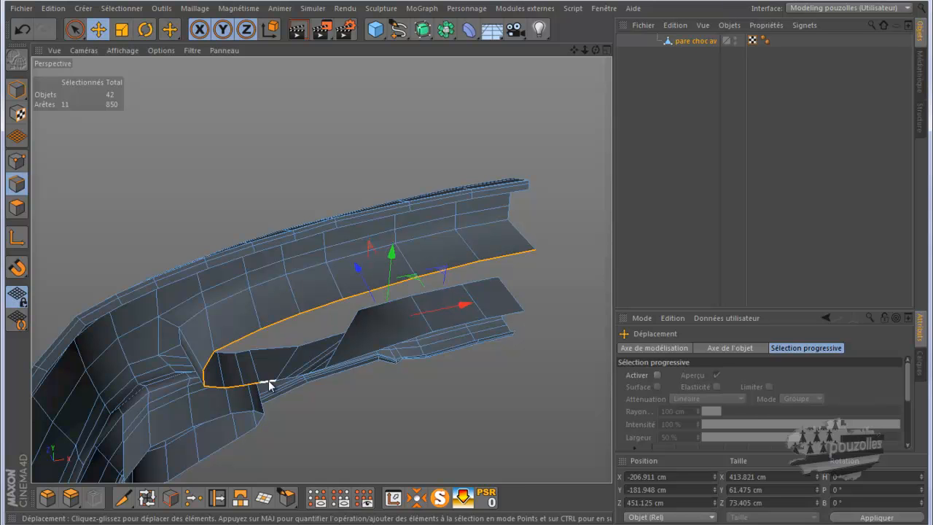
{"action": "left_click", "coordinate": [273, 384], "text": "shift"}
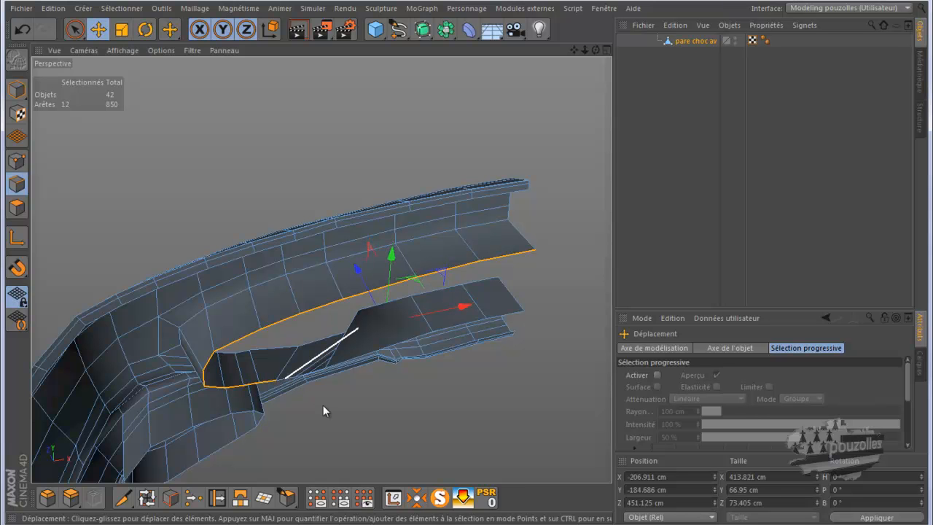
- Extend the edge selection along the lower border of the grille opening up to the bumper's centre line
{"action": "scroll", "coordinate": [321, 401], "scroll_direction": "up", "scroll_amount": 4}
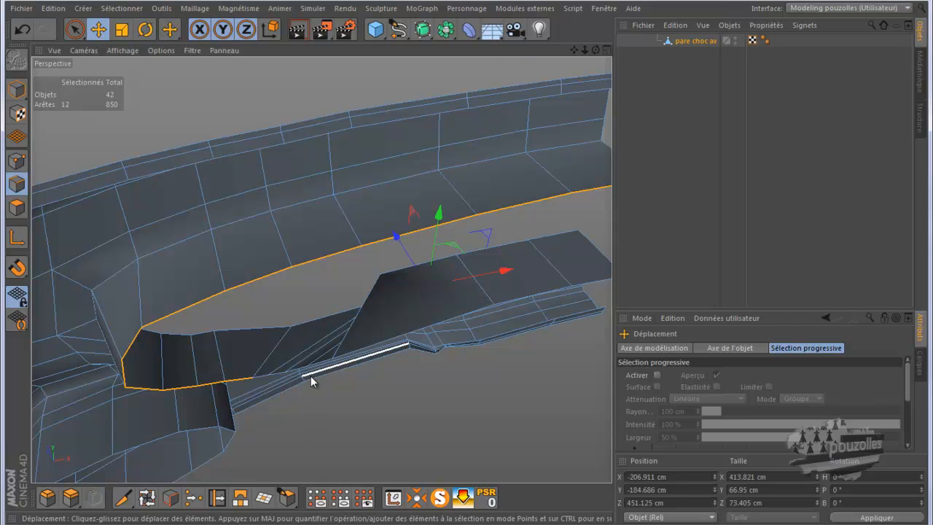
{"action": "scroll", "coordinate": [312, 380], "scroll_direction": "up", "scroll_amount": 2}
{"action": "left_click", "coordinate": [262, 377], "text": "shift"}
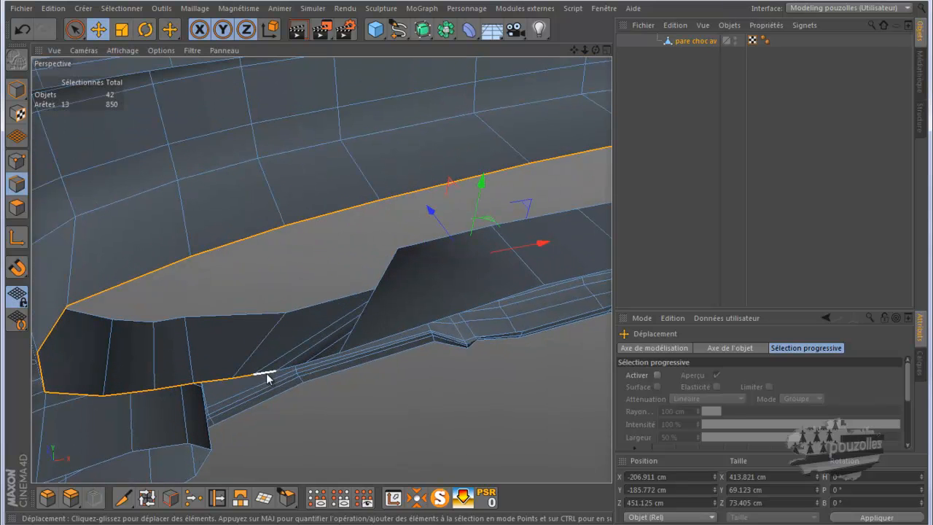
{"action": "left_click", "coordinate": [284, 373], "text": "shift"}
{"action": "left_click", "coordinate": [296, 368], "text": "shift"}
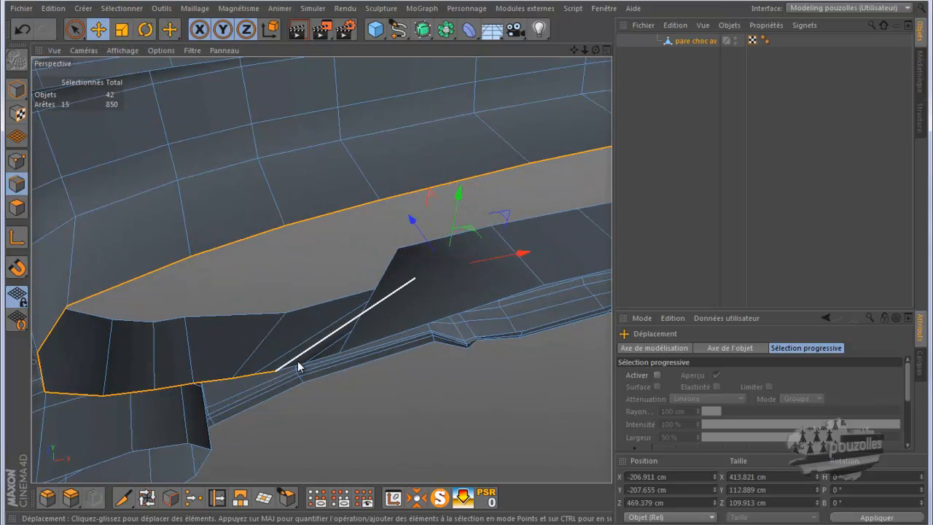
{"action": "left_click", "coordinate": [297, 364], "text": "ctrl"}
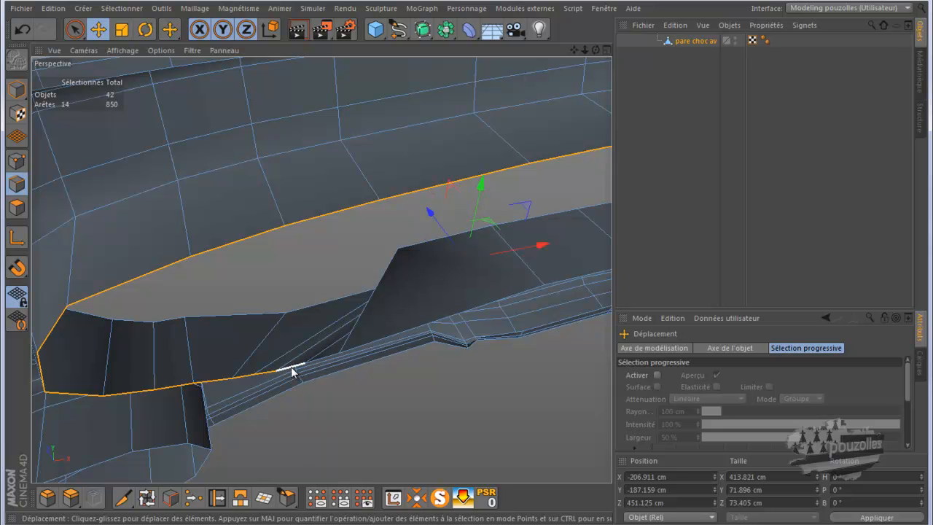
{"action": "left_click", "coordinate": [327, 360], "text": "shift"}
{"action": "left_click", "coordinate": [355, 350], "text": "shift"}
{"action": "left_click", "coordinate": [412, 329], "text": "shift"}
{"action": "left_click", "coordinate": [561, 281], "text": "shift"}
{"action": "right_click_drag", "start_coordinate": [377, 299], "coordinate": [296, 313], "text": "alt"}
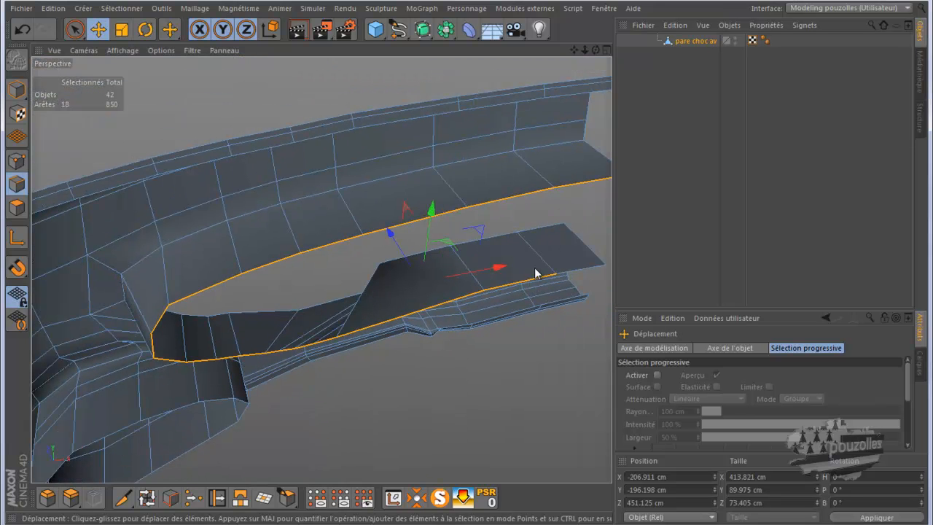
{"action": "left_click", "coordinate": [578, 270], "text": "shift"}
- Extrude the selected grille-opening border edges about 18 cm toward the rear of the car along Z
{"action": "left_click_drag", "start_coordinate": [596, 50], "coordinate": [466, 263]}
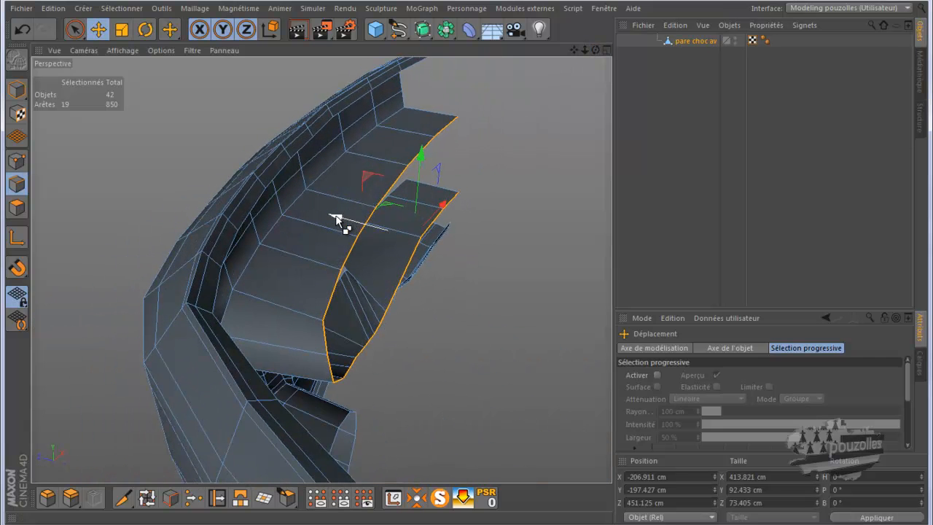
{"action": "mouse_move", "coordinate": [337, 218]}
{"action": "left_mouse_down", "text": "ctrl"}
{"action": "mouse_move", "coordinate": [361, 231]}
{"action": "mouse_move", "coordinate": [353, 220]}
{"action": "left_mouse_up", "text": "ctrl"}
{"action": "left_click_drag", "start_coordinate": [596, 49], "coordinate": [468, 262]}
{"action": "right_click_drag", "start_coordinate": [264, 353], "coordinate": [368, 335], "text": "alt"}
- Exit the solo display of the bumper and enable the Surface de subdivision to smooth the whole car body
{"action": "left_click", "coordinate": [439, 494]}
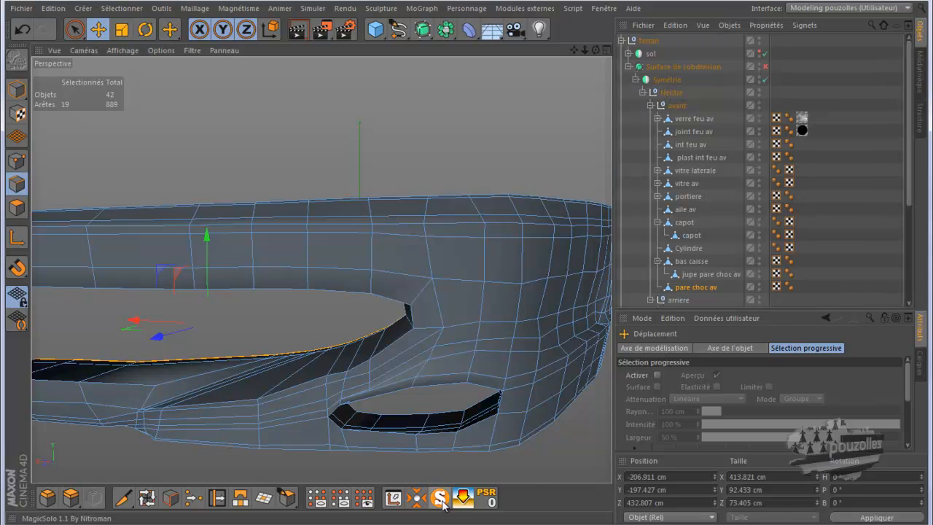
{"action": "left_click", "coordinate": [764, 66]}
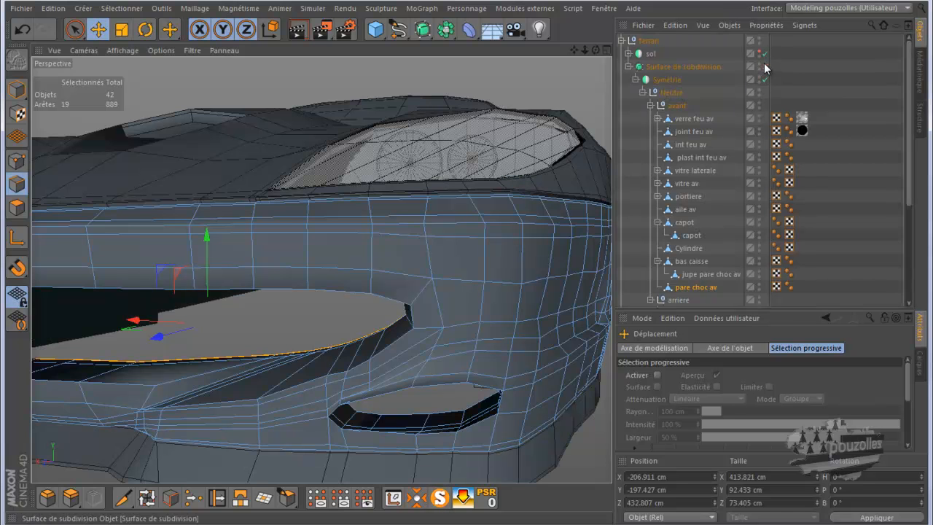
{"action": "scroll", "coordinate": [235, 382], "scroll_direction": "up", "scroll_amount": 3}
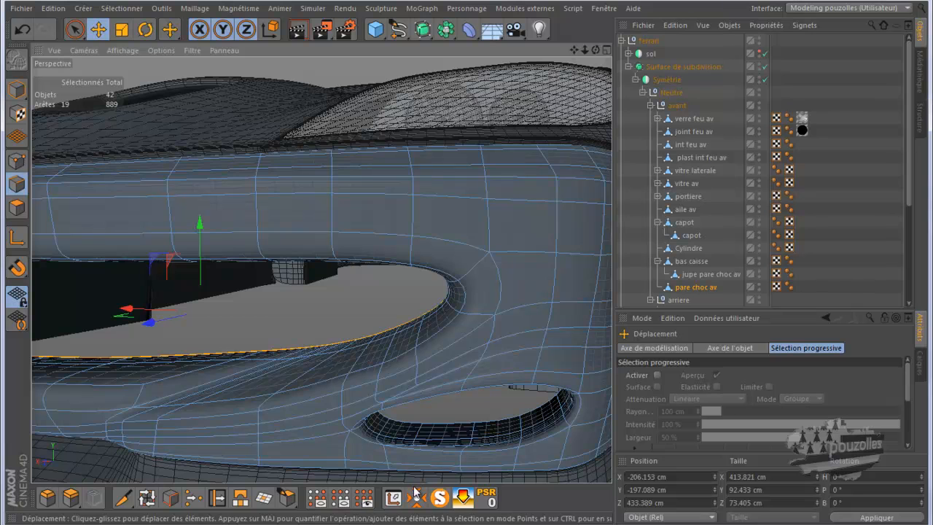
- Switch to the Windows Live photo gallery and examine the grille area in the Ferrari_550_Maranello_11 reference photo
{"action": "mouse_move", "coordinate": [420, 523]}
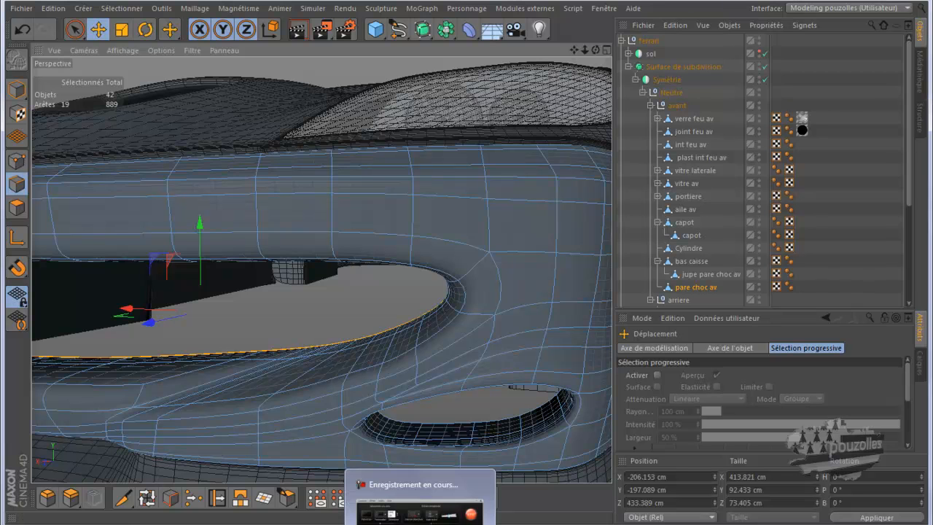
{"action": "left_click", "coordinate": [420, 522]}
{"action": "left_click", "coordinate": [867, 477]}
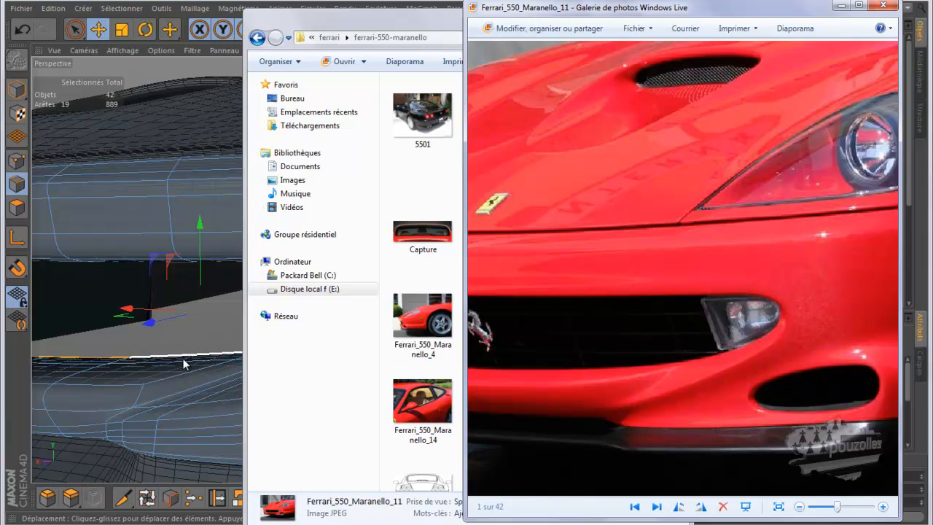
- Try to move the selected grille-opening edges about 18 cm further toward the rear of the car
{"action": "left_click", "coordinate": [149, 324]}
{"action": "mouse_move", "coordinate": [165, 317]}
{"action": "left_mouse_down"}
{"action": "mouse_move", "coordinate": [180, 314]}
{"action": "mouse_move", "coordinate": [162, 322]}
{"action": "left_mouse_up"}
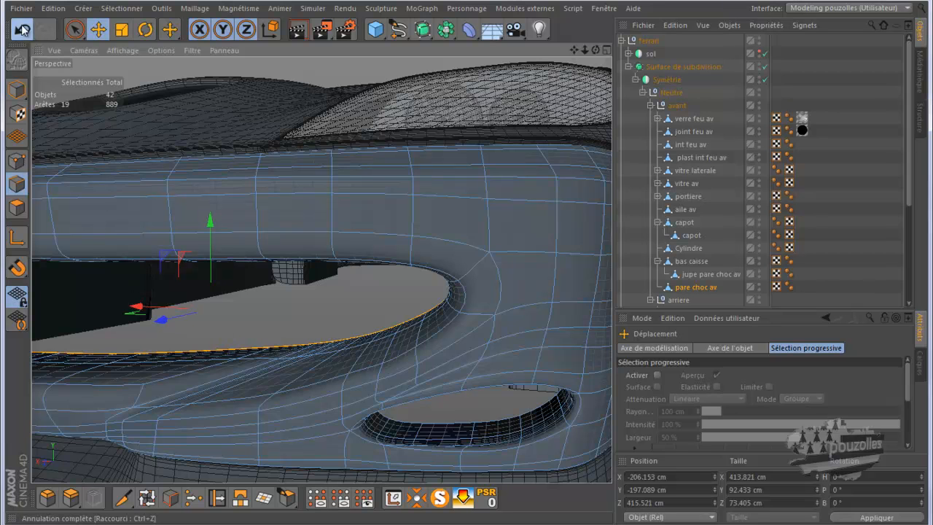
{"action": "left_click", "coordinate": [21, 29]}
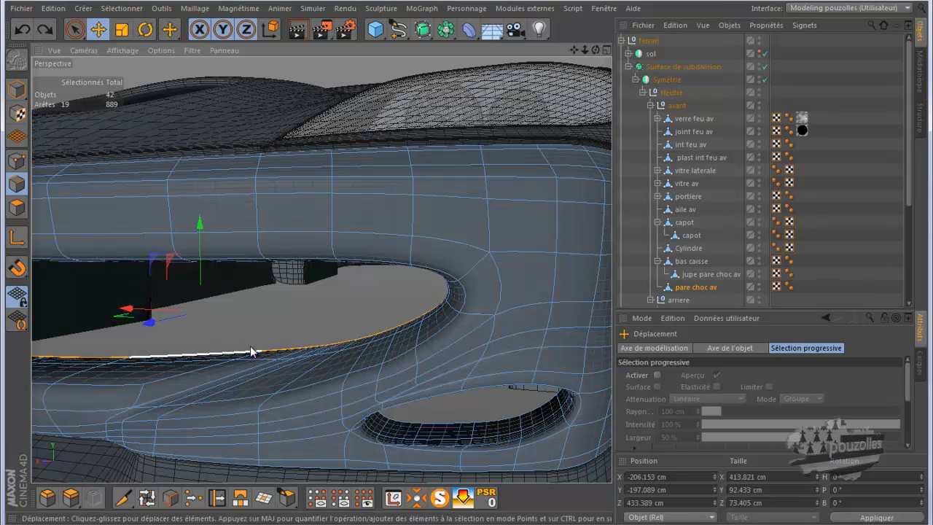
- Clear the grille-opening edge selection and add a Plan primitive to the scene
{"action": "left_click", "coordinate": [286, 313]}
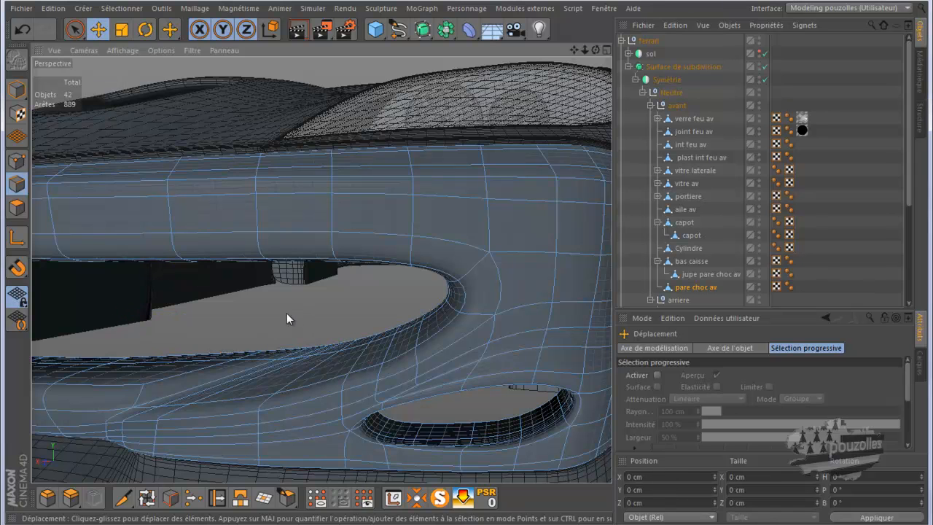
{"action": "left_click", "coordinate": [491, 30]}
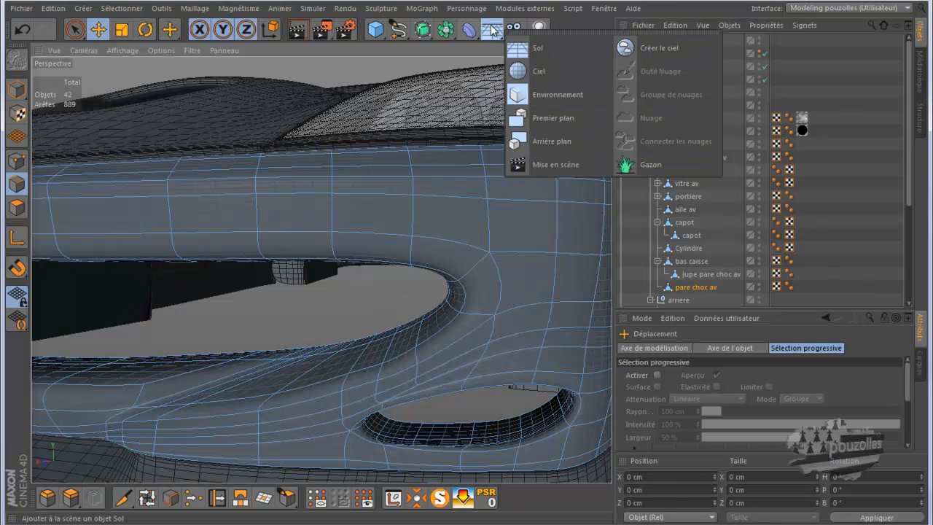
{"action": "left_click", "coordinate": [375, 29]}
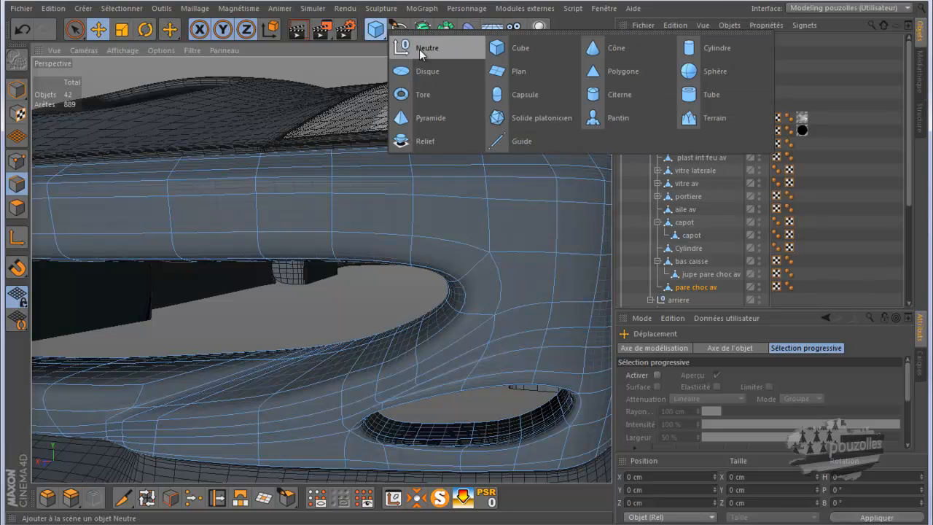
{"action": "left_click", "coordinate": [516, 71]}
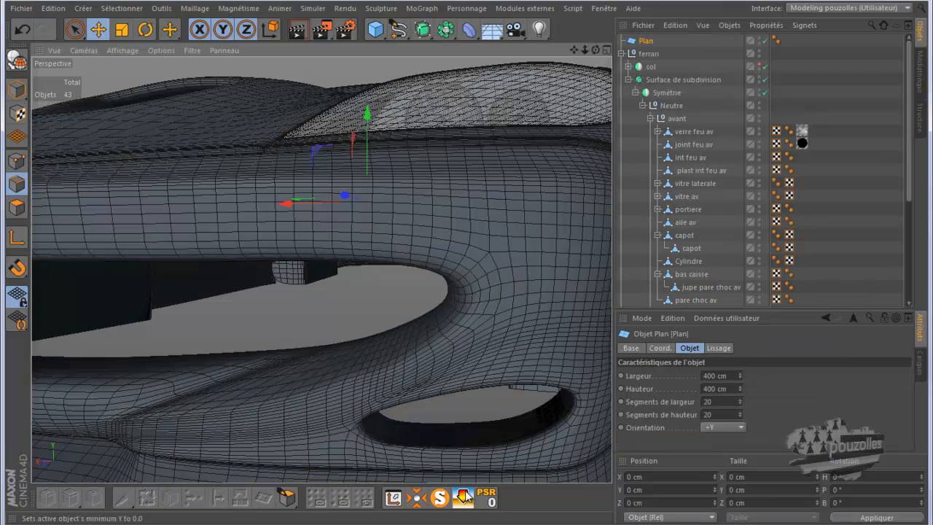
- Collapse the arriere group and isolate the new Plan together with the front bumper pare choc av using MagicSolo
{"action": "scroll", "coordinate": [722, 248], "scroll_direction": "down", "scroll_amount": 5}
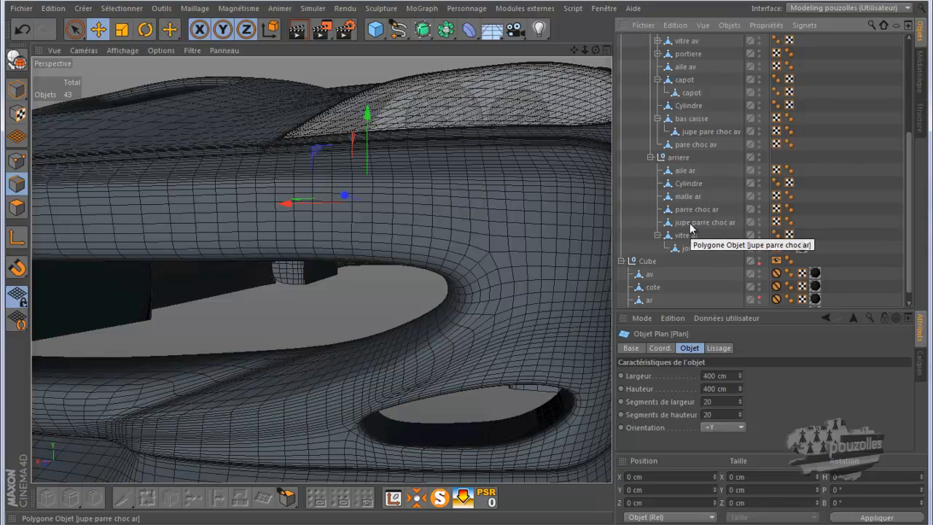
{"action": "left_click", "coordinate": [650, 158]}
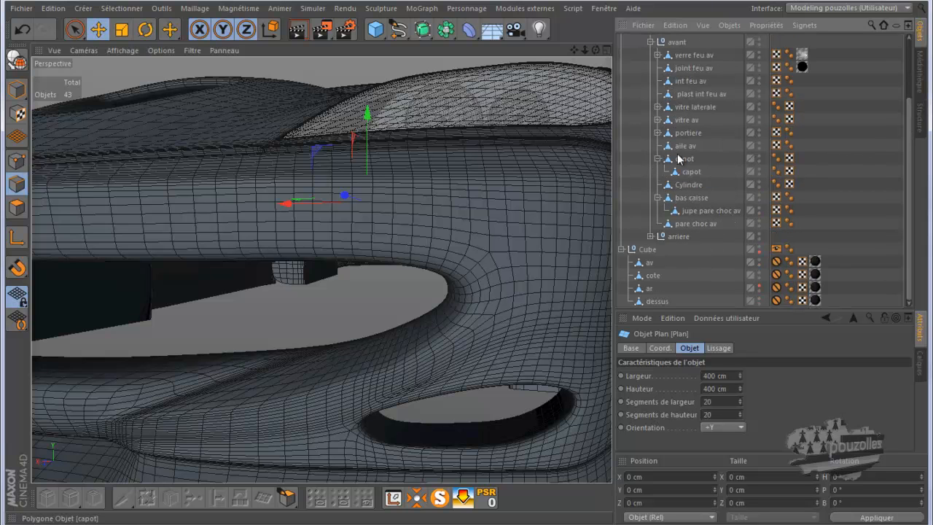
{"action": "left_click", "coordinate": [692, 223]}
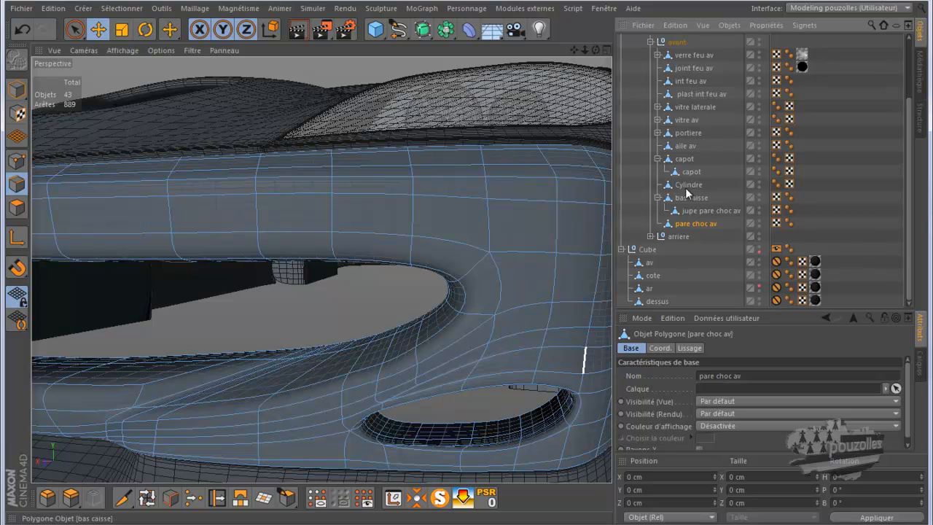
{"action": "scroll", "coordinate": [694, 168], "scroll_direction": "up", "scroll_amount": 3}
{"action": "left_click", "coordinate": [646, 40], "text": "ctrl"}
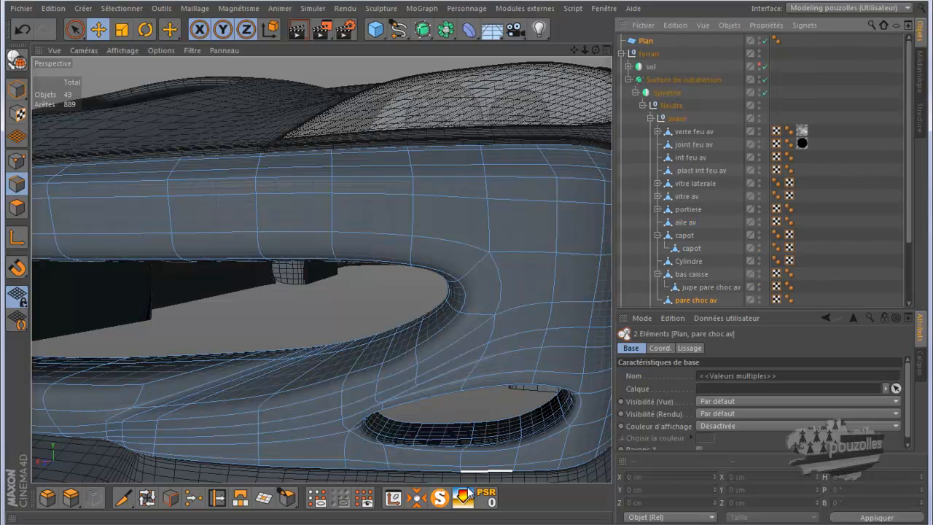
{"action": "left_click", "coordinate": [439, 498]}
{"action": "scroll", "coordinate": [506, 333], "scroll_direction": "down", "scroll_amount": 6}
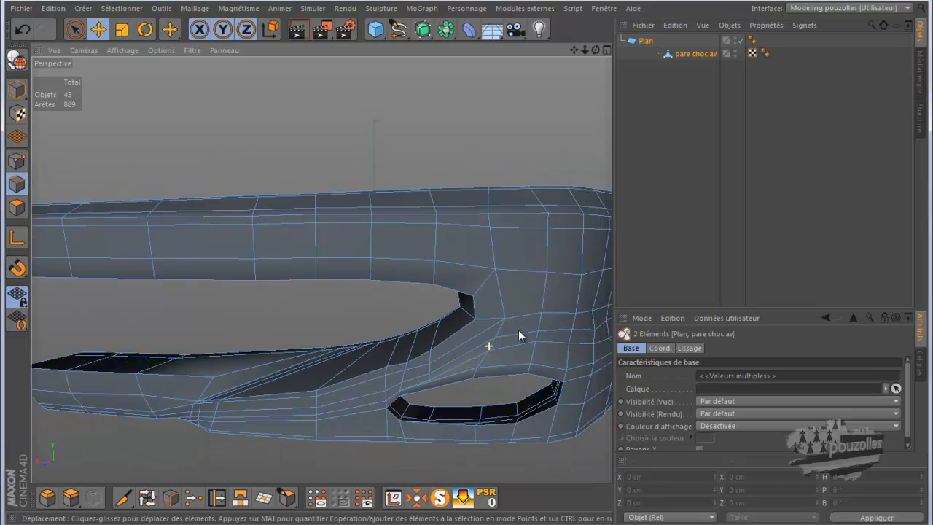
- Set the Plan's orientation to +Z so it stands upright facing the front of the bumper
{"action": "left_click", "coordinate": [644, 41]}
{"action": "left_click_drag", "start_coordinate": [375, 222], "coordinate": [250, 331]}
{"action": "left_click_drag", "start_coordinate": [305, 129], "coordinate": [292, 249]}
{"action": "left_click_drag", "start_coordinate": [277, 349], "coordinate": [223, 417]}
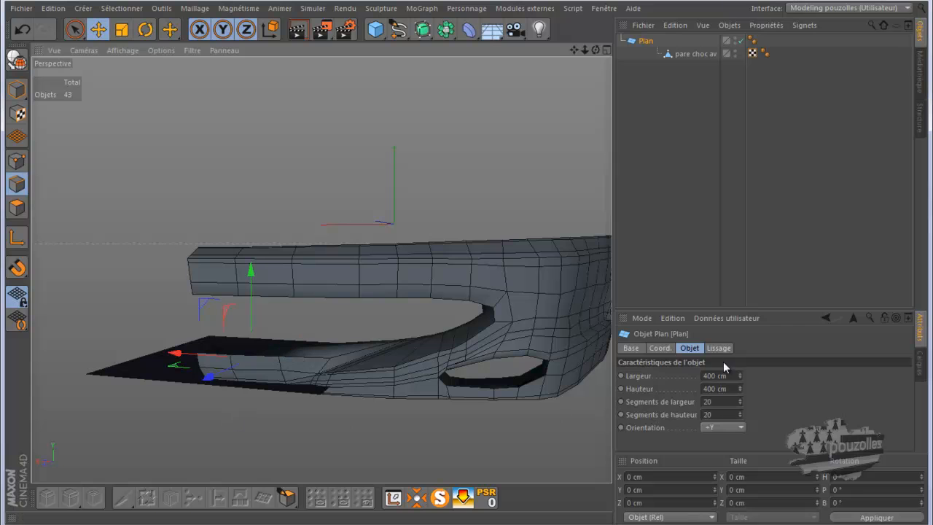
{"action": "left_click", "coordinate": [729, 427]}
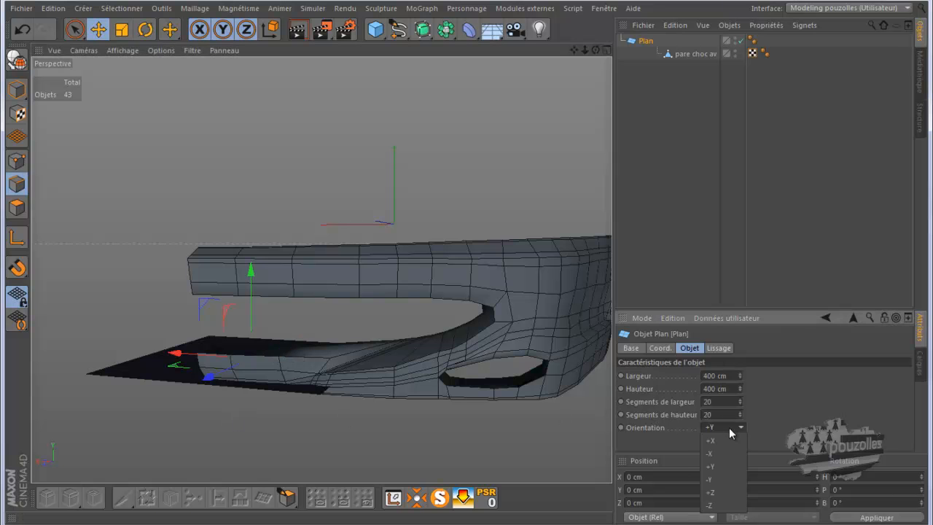
{"action": "left_click", "coordinate": [727, 493]}
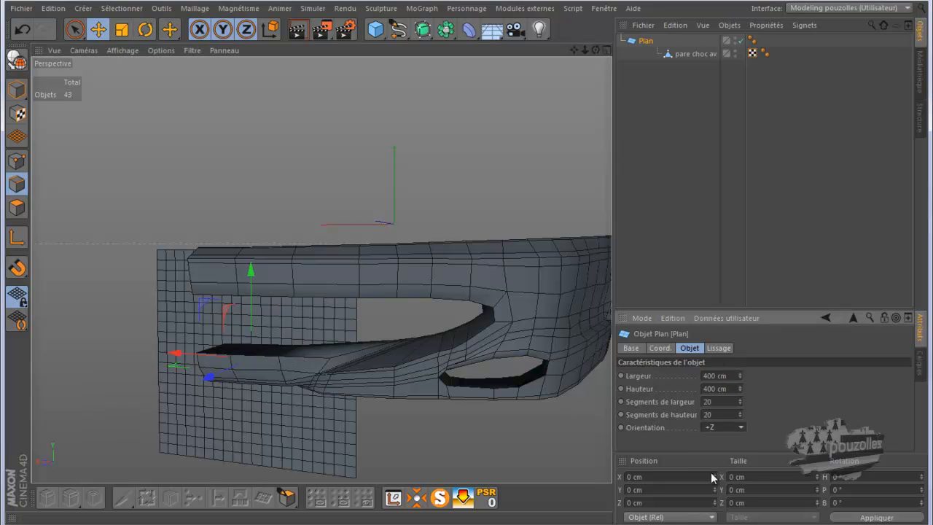
- Set the Plan's width segments and height segments to 1
{"action": "left_click", "coordinate": [720, 400]}
{"action": "left_click", "coordinate": [713, 415]}
{"action": "type", "text": "1"}
{"action": "key", "text": "Return"}
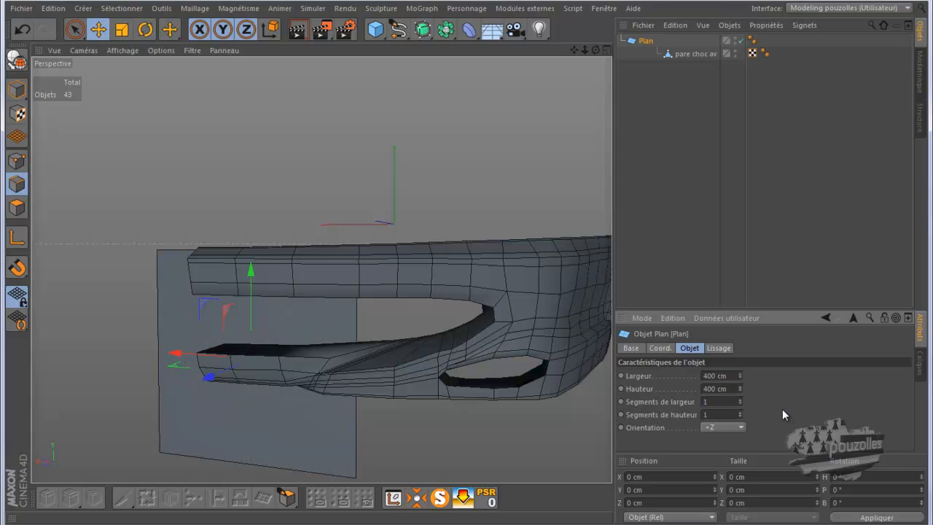
- Show the Arrière view at full size and exit the solo display of the Plan and bumper
{"action": "middle_click", "coordinate": [367, 290]}
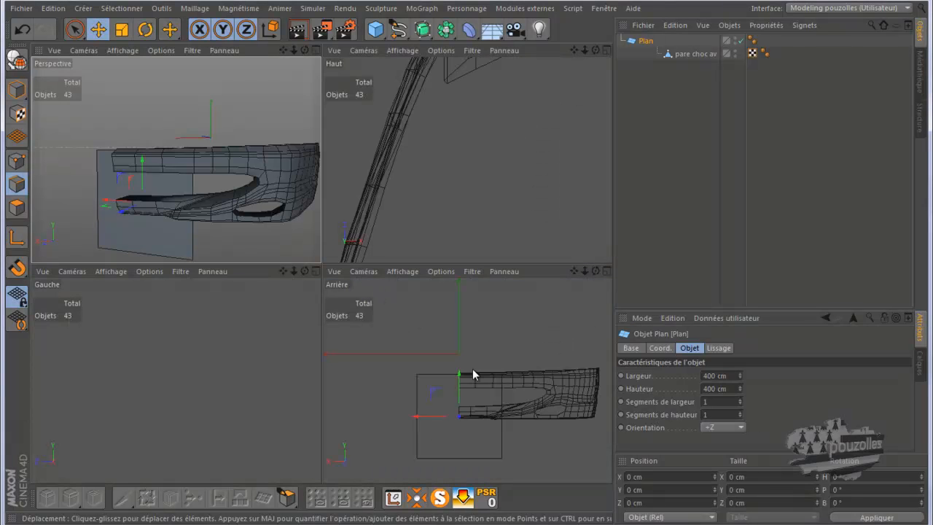
{"action": "middle_click", "coordinate": [472, 369]}
{"action": "scroll", "coordinate": [389, 303], "scroll_direction": "down", "scroll_amount": 2}
{"action": "scroll", "coordinate": [326, 355], "scroll_direction": "up", "scroll_amount": 5}
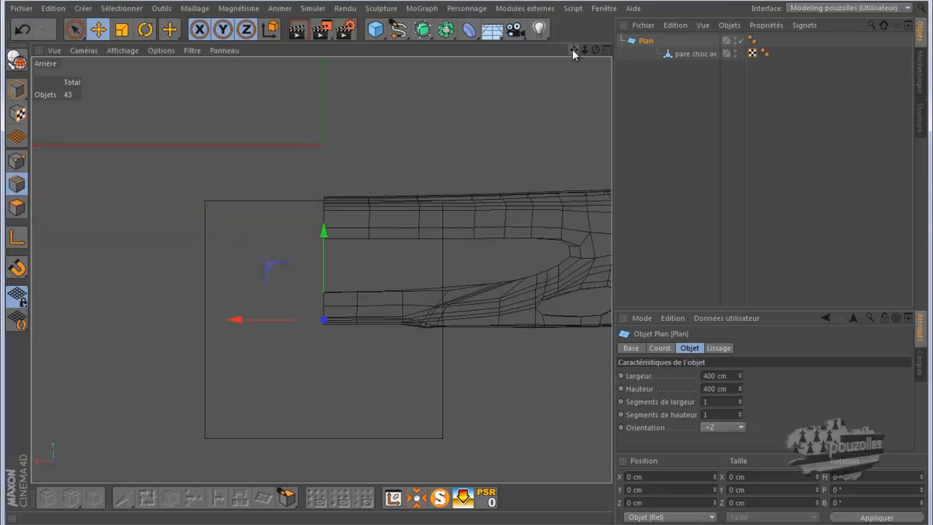
{"action": "left_click", "coordinate": [441, 499]}
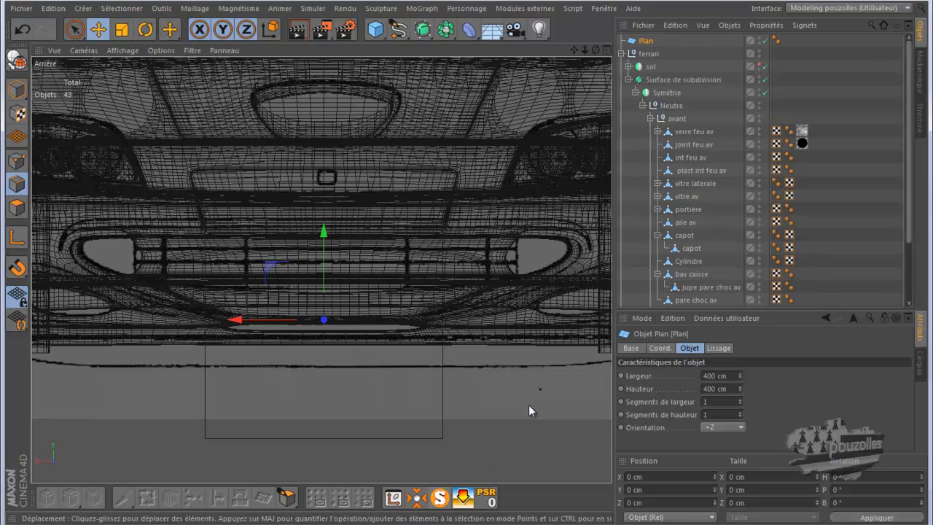
- Try isolating the Plan together with the ar reference object from the Cube group, and exit the solo display
{"action": "scroll", "coordinate": [695, 254], "scroll_direction": "down", "scroll_amount": 3}
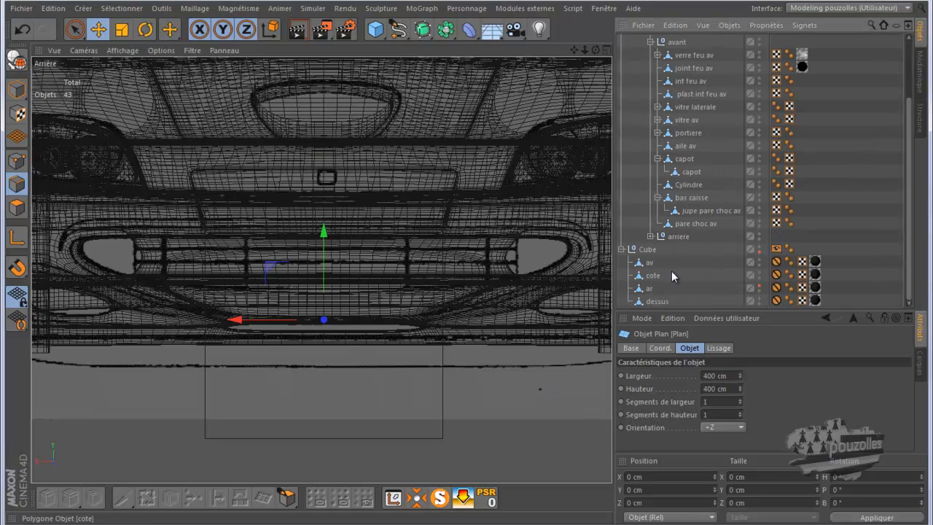
{"action": "left_click", "coordinate": [648, 289], "text": "ctrl"}
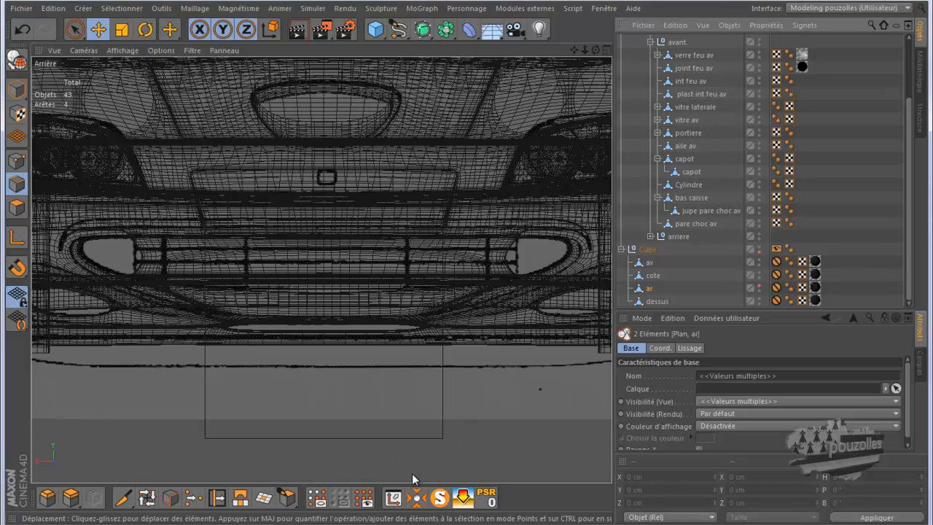
{"action": "left_click", "coordinate": [439, 499]}
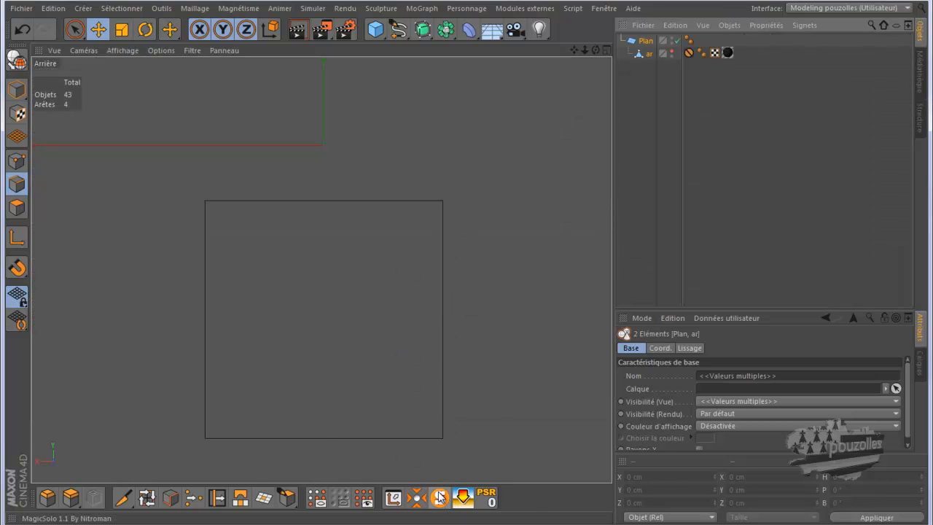
{"action": "left_click", "coordinate": [440, 498]}
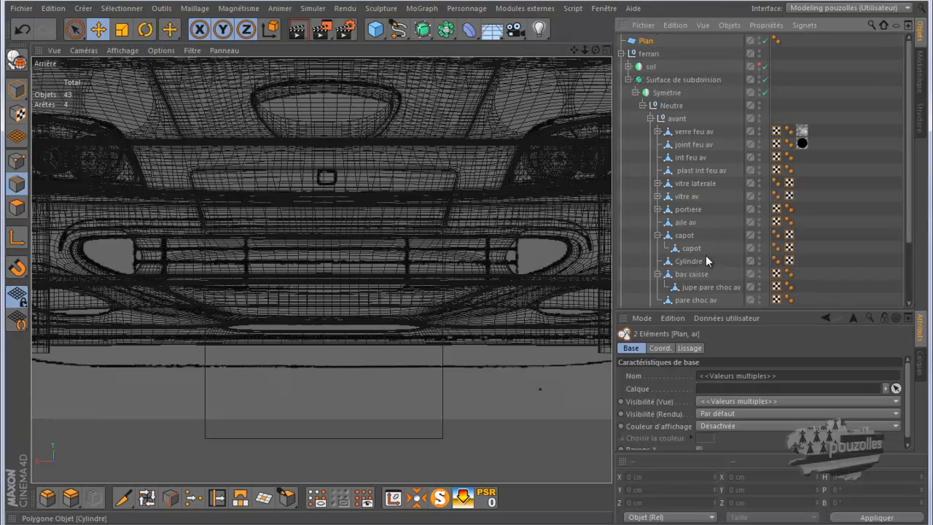
- Try isolating the front bumper with the Plan and ar objects, turn on the nested ar's visibility, and exit the solo display
{"action": "left_click", "coordinate": [692, 300], "text": "ctrl"}
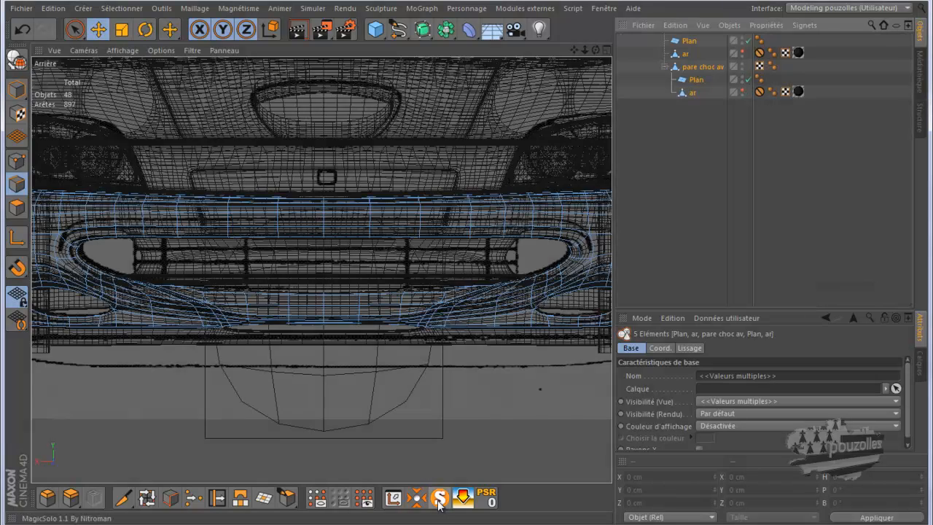
{"action": "left_click", "coordinate": [439, 499]}
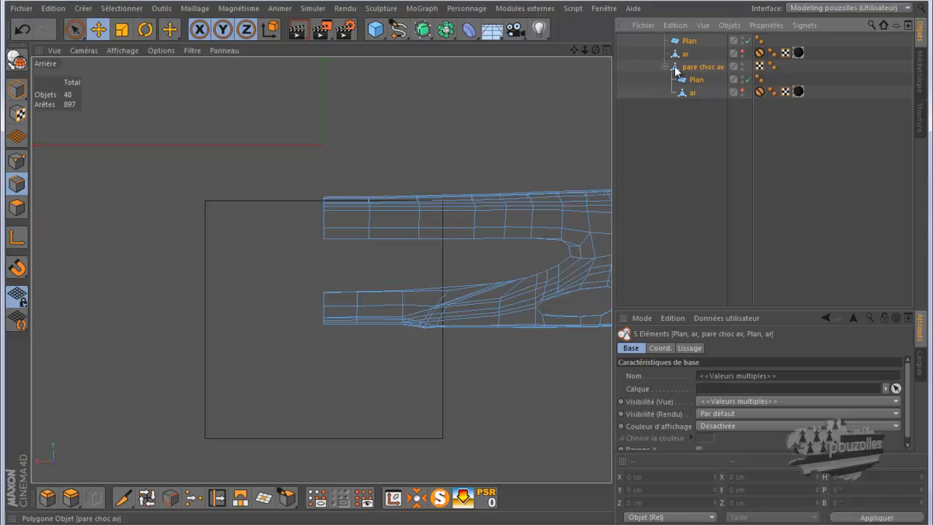
{"action": "left_click", "coordinate": [742, 90]}
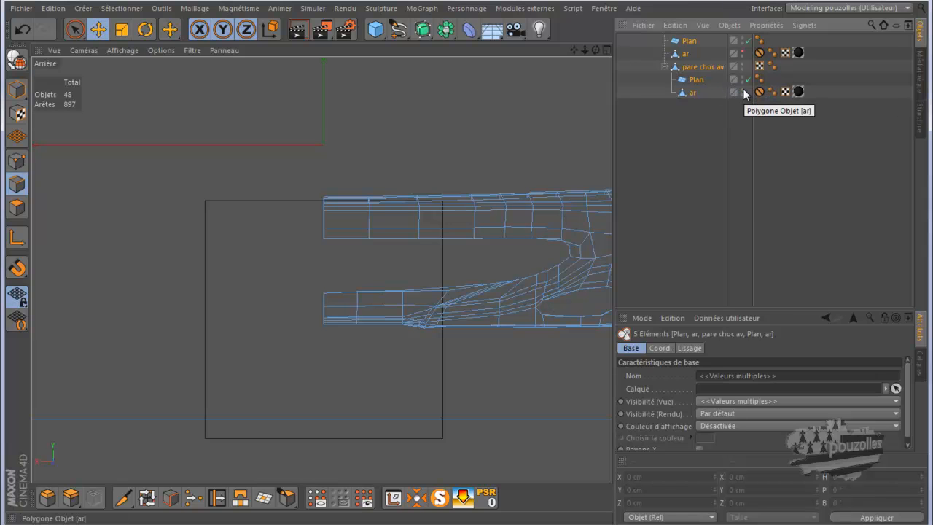
{"action": "left_click", "coordinate": [440, 496]}
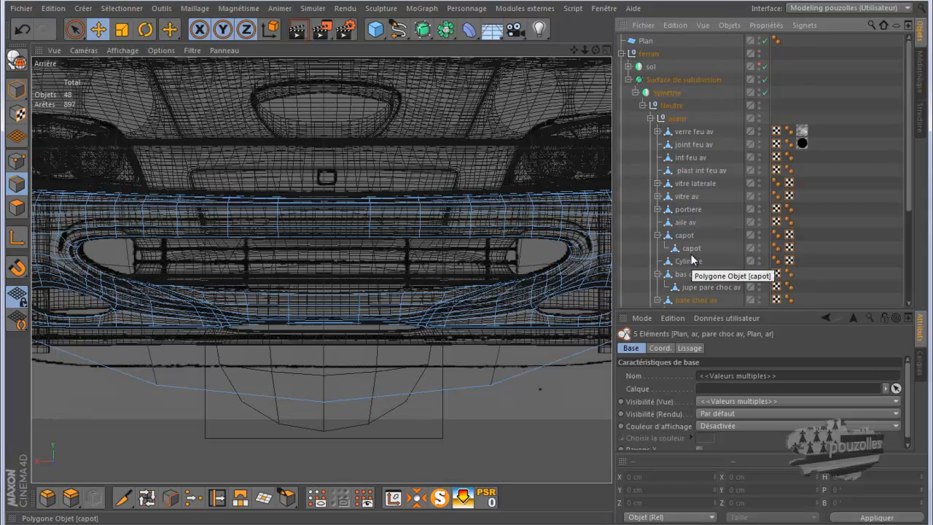
- Delete the duplicate pare choc av nested under the front bumper, together with its Plan and ar children
{"action": "scroll", "coordinate": [696, 258], "scroll_direction": "down", "scroll_amount": 3}
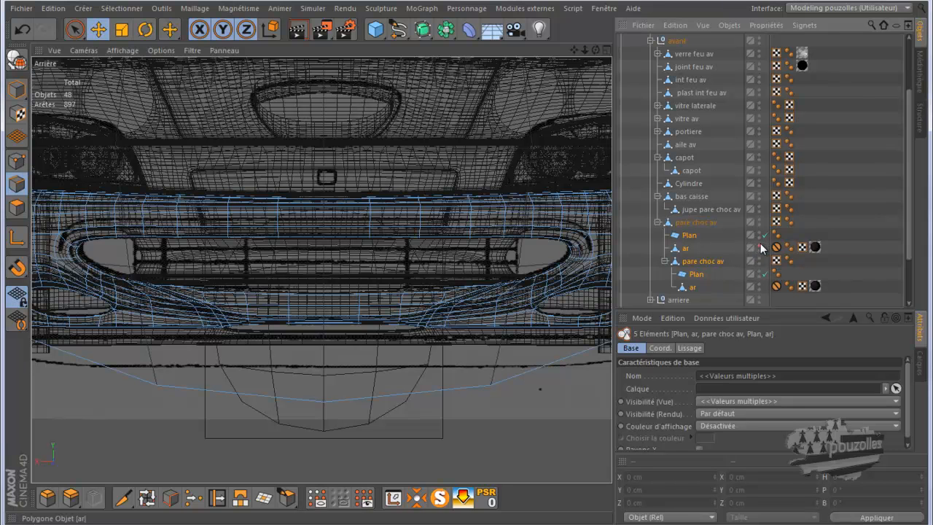
{"action": "left_click", "coordinate": [698, 265]}
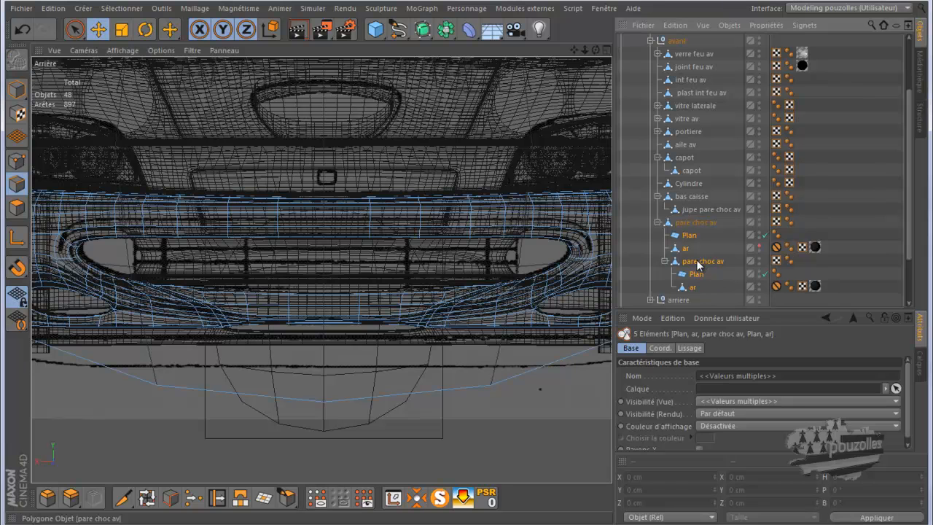
{"action": "key", "text": "Delete"}
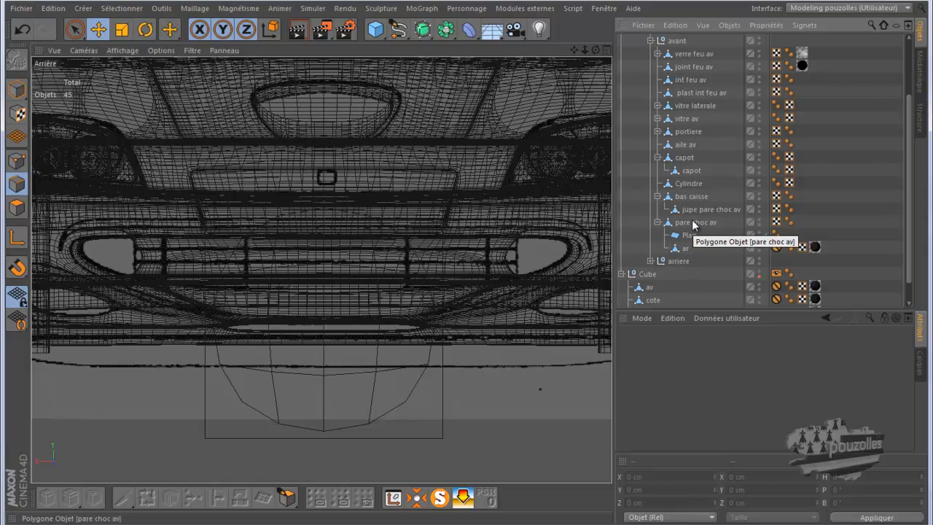
- Examine the object hierarchy, checking the front bumper and the Plan nested under it
{"action": "scroll", "coordinate": [690, 223], "scroll_direction": "up", "scroll_amount": 2}
{"action": "scroll", "coordinate": [690, 223], "scroll_direction": "down", "scroll_amount": 2}
{"action": "scroll", "coordinate": [695, 127], "scroll_direction": "up", "scroll_amount": 2}
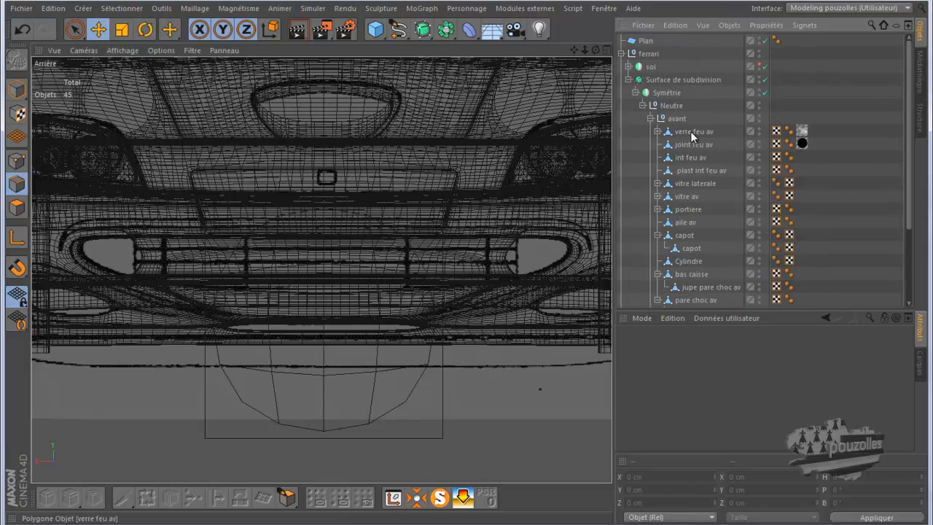
{"action": "scroll", "coordinate": [690, 131], "scroll_direction": "down", "scroll_amount": 3}
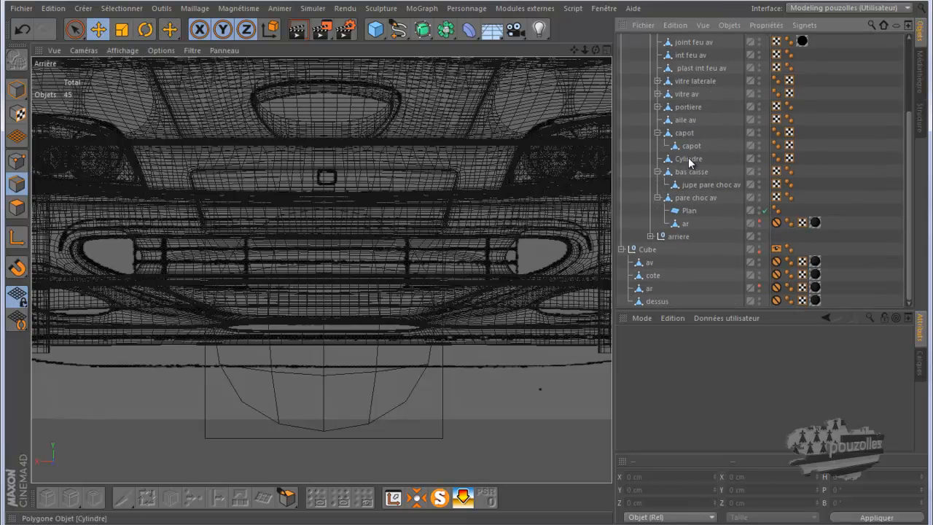
{"action": "left_click", "coordinate": [687, 198]}
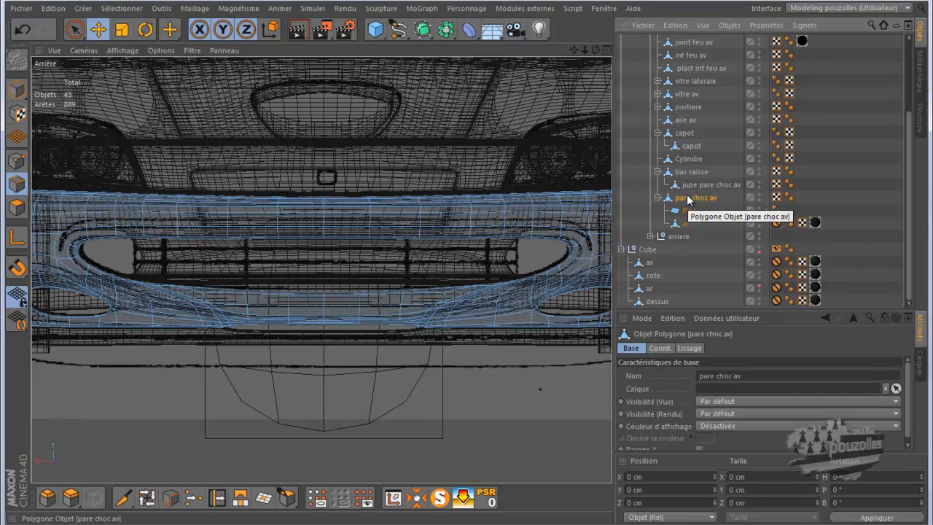
{"action": "left_click", "coordinate": [687, 211]}
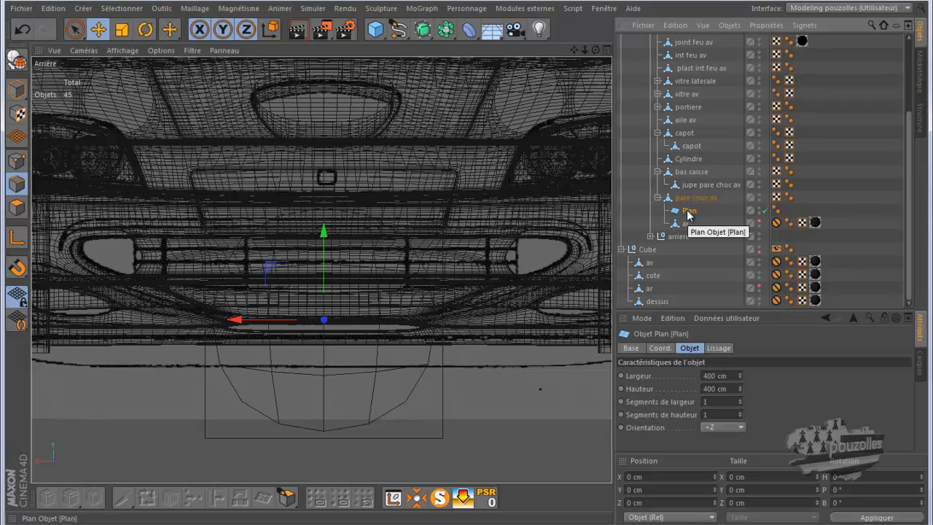
{"action": "scroll", "coordinate": [689, 213], "scroll_direction": "up", "scroll_amount": 3}
{"action": "scroll", "coordinate": [689, 214], "scroll_direction": "down", "scroll_amount": 1}
{"action": "scroll", "coordinate": [689, 214], "scroll_direction": "down", "scroll_amount": 1}
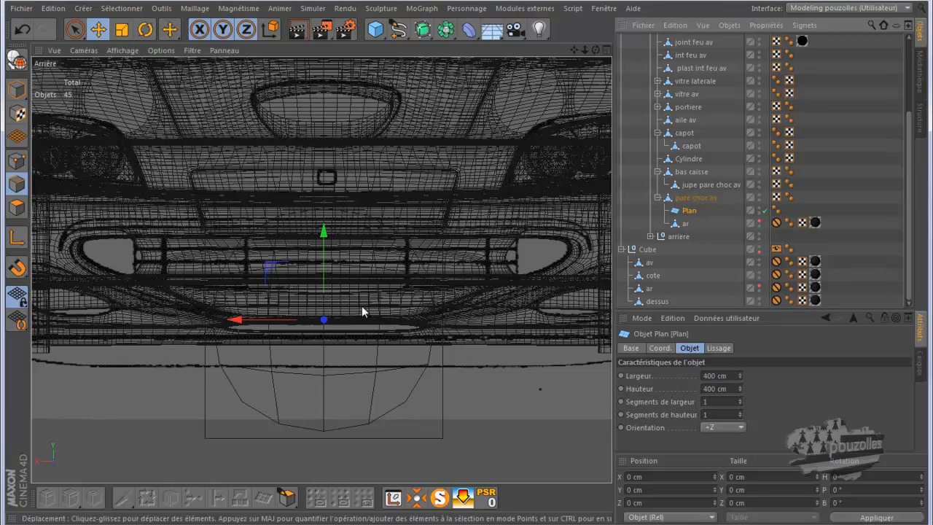
- Switch to the four-view layout, check the Plan nested under the bumper in solo display, and return to the full scene
{"action": "middle_click", "coordinate": [320, 316]}
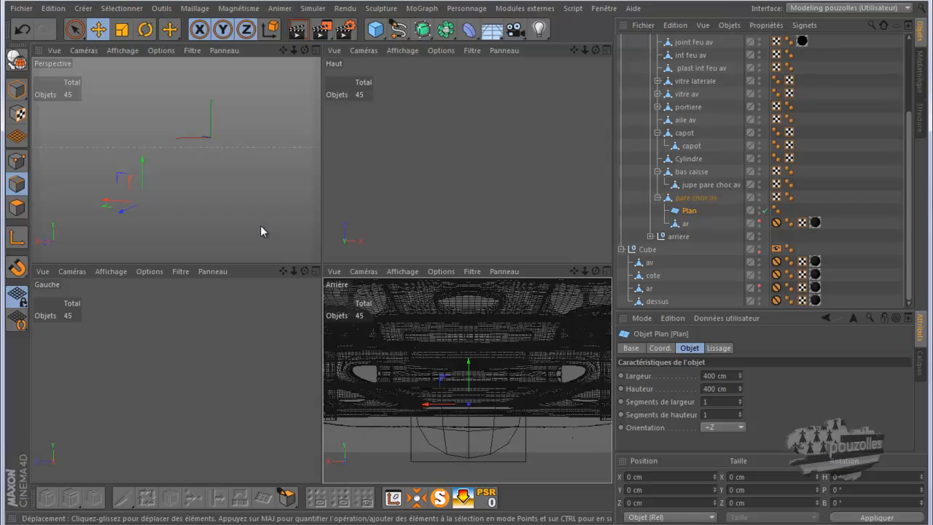
{"action": "left_click", "coordinate": [440, 497]}
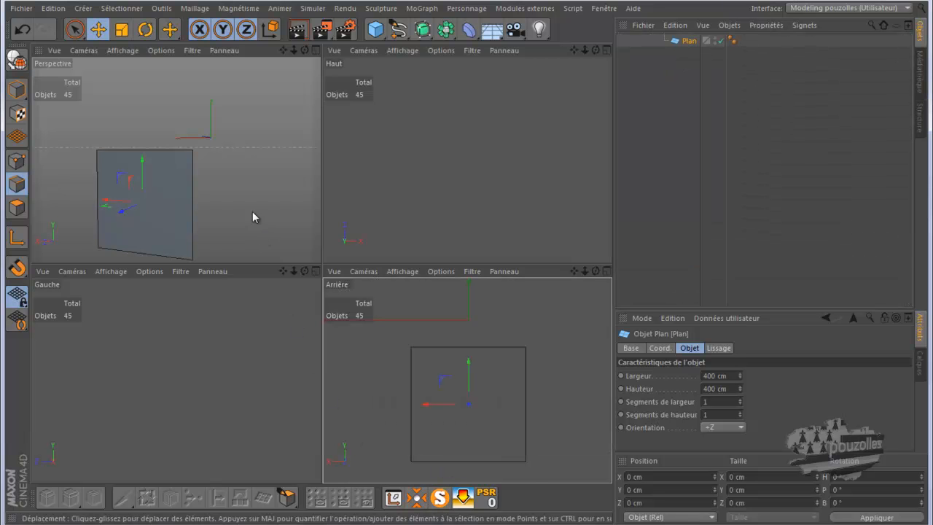
{"action": "left_click", "coordinate": [439, 497]}
{"action": "scroll", "coordinate": [254, 215], "scroll_direction": "up", "scroll_amount": 3}
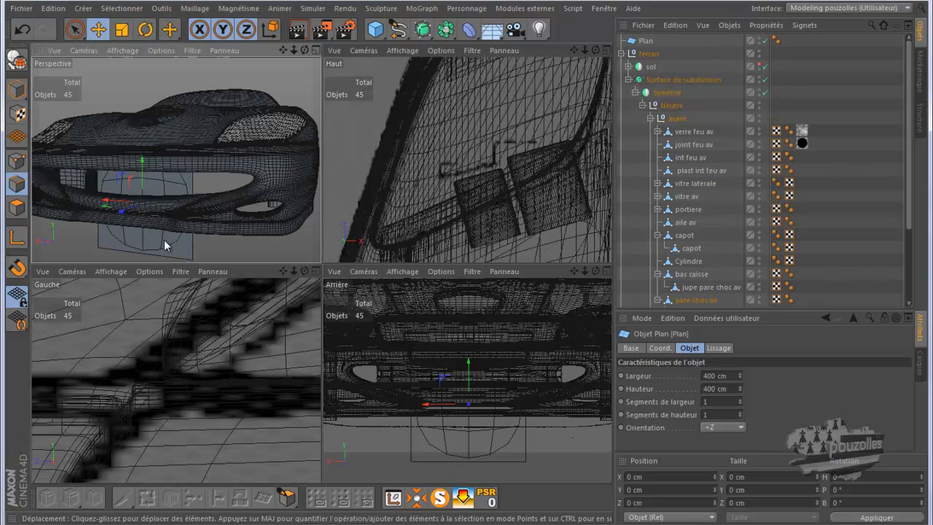
- Delete the Plan and ar objects nested under the front bumper pare choc av
{"action": "scroll", "coordinate": [696, 286], "scroll_direction": "down", "scroll_amount": 3}
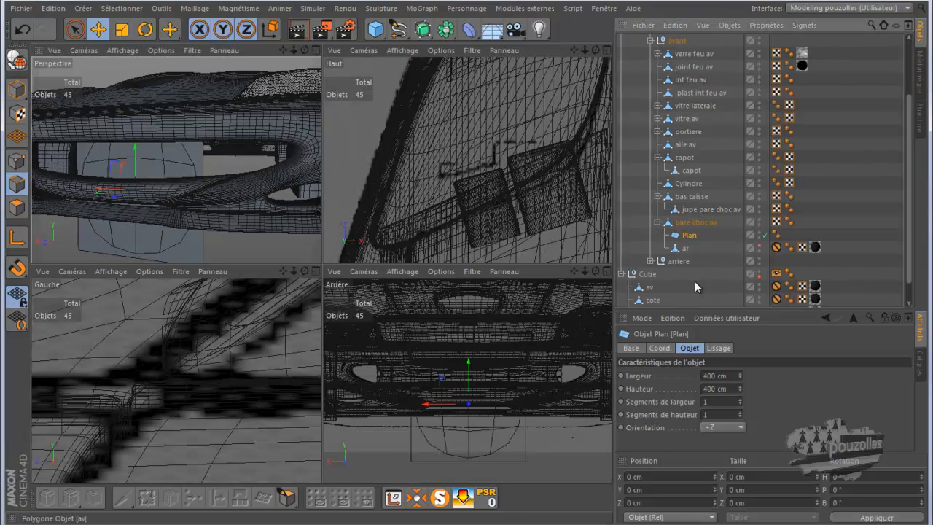
{"action": "key", "text": "Delete"}
{"action": "left_click", "coordinate": [689, 235]}
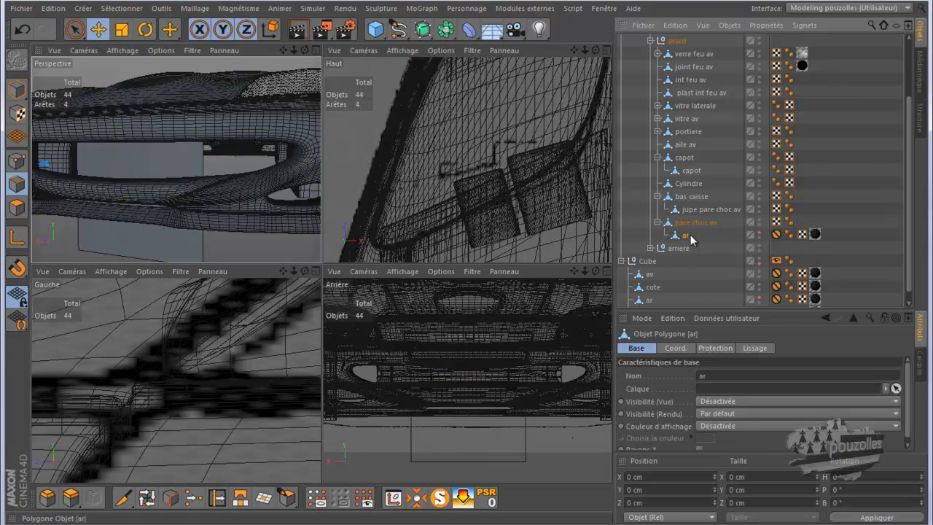
{"action": "scroll", "coordinate": [243, 195], "scroll_direction": "down", "scroll_amount": 5}
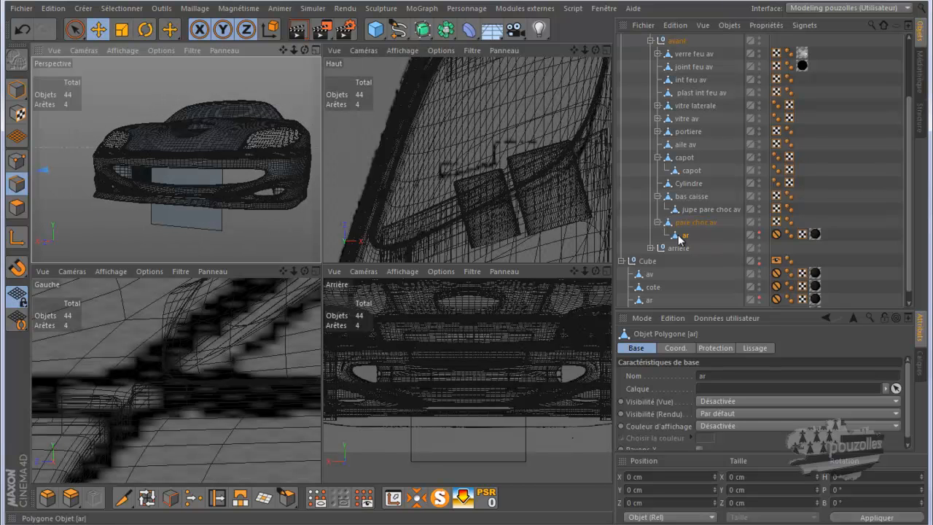
{"action": "scroll", "coordinate": [685, 233], "scroll_direction": "down", "scroll_amount": 1}
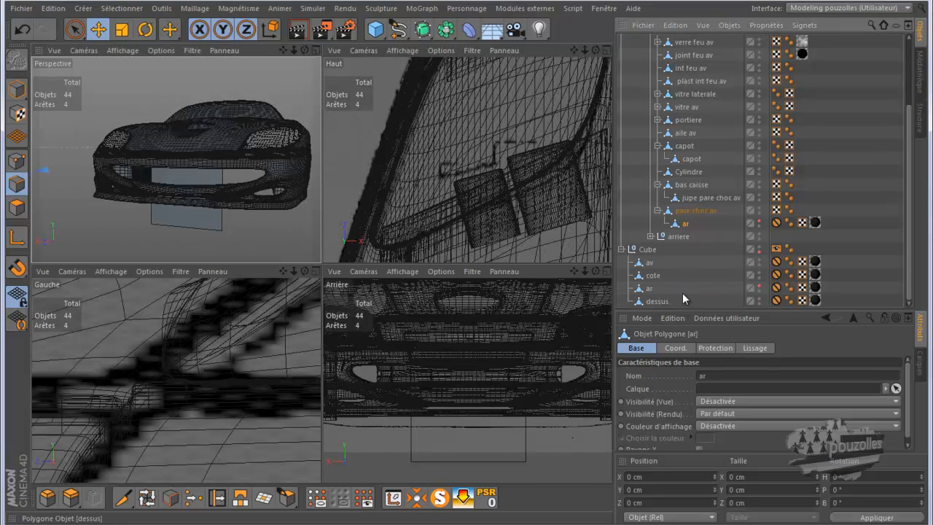
{"action": "key", "text": "Delete"}
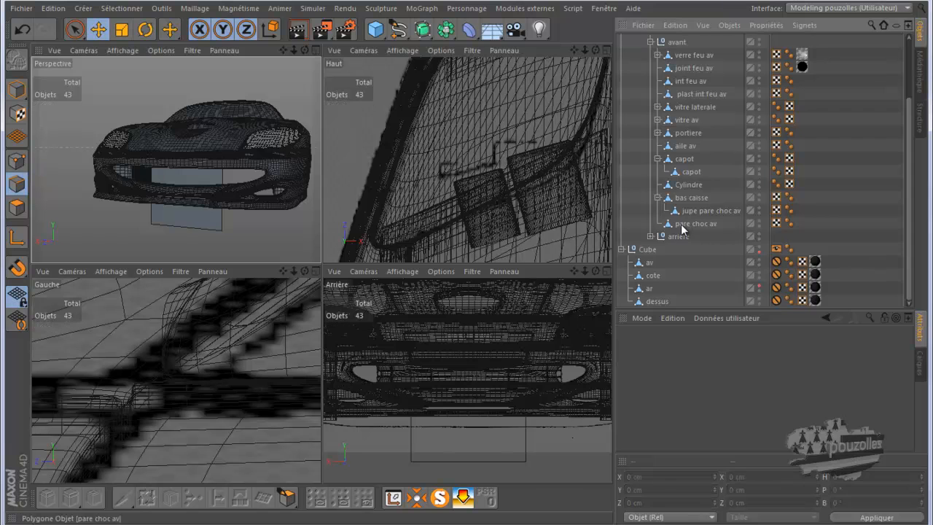
- Isolate the pare choc av bumper, the av blueprint under Cube and the top-level Plan in solo display
{"action": "left_click", "coordinate": [688, 224]}
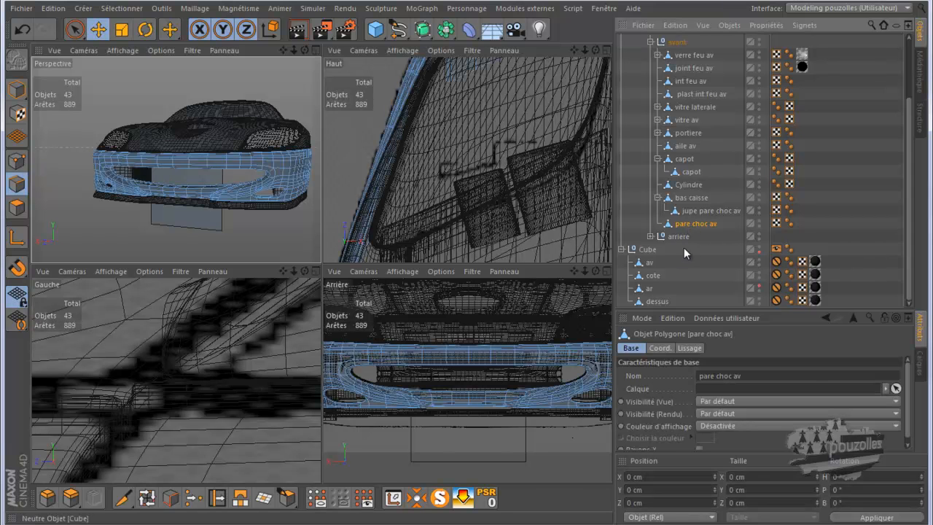
{"action": "left_click", "coordinate": [652, 264], "text": "ctrl"}
{"action": "scroll", "coordinate": [697, 246], "scroll_direction": "up", "scroll_amount": 3}
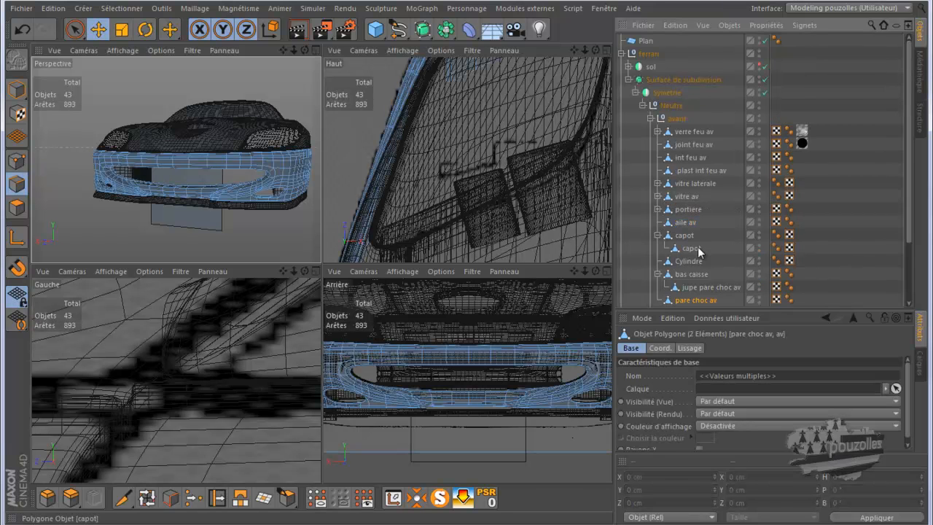
{"action": "left_click", "coordinate": [644, 42], "text": "ctrl"}
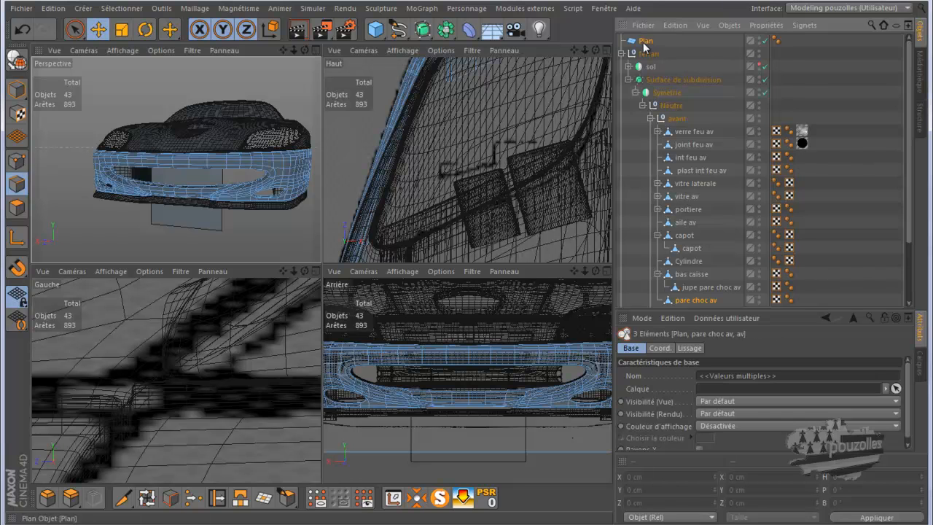
{"action": "scroll", "coordinate": [722, 239], "scroll_direction": "down", "scroll_amount": 3}
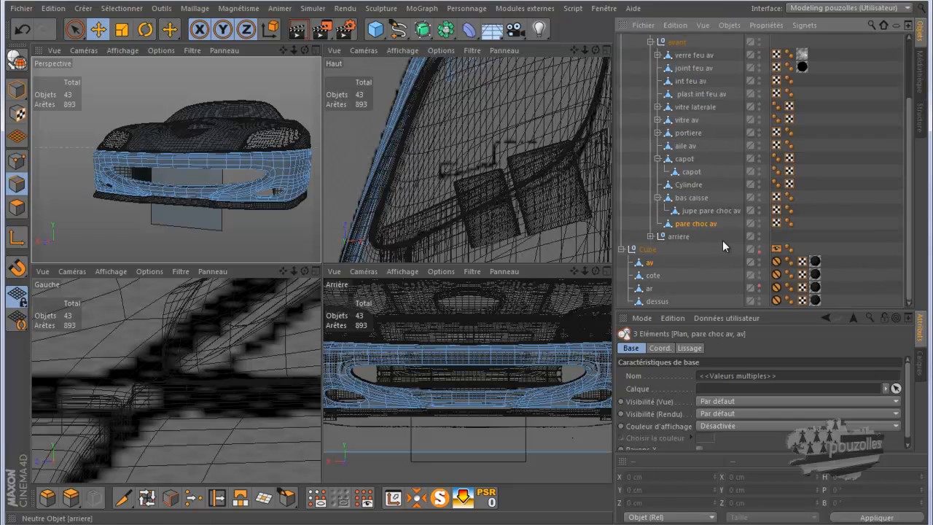
{"action": "left_click", "coordinate": [440, 498]}
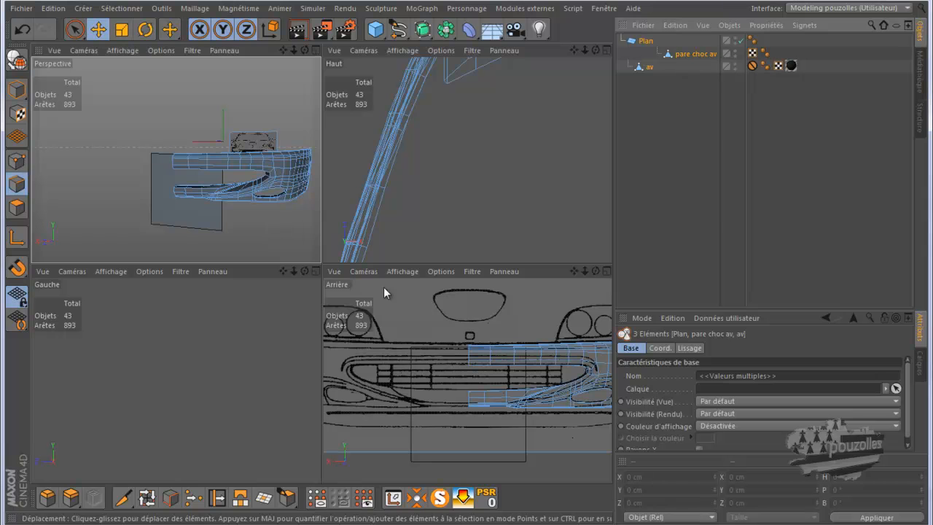
- In the full rear view, resize the Plan to about 653 by 105 cm and align it with the blueprint's grille
{"action": "middle_click", "coordinate": [445, 330]}
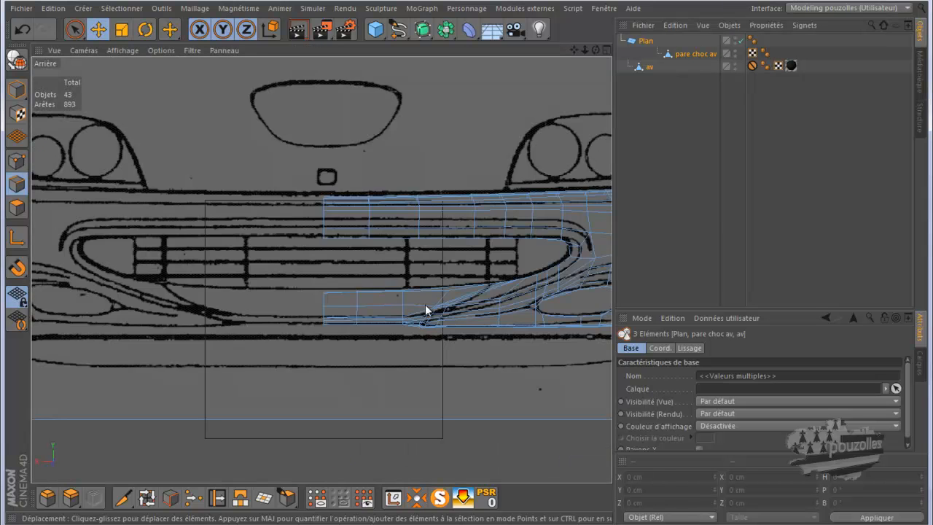
{"action": "scroll", "coordinate": [444, 326], "scroll_direction": "down", "scroll_amount": 2}
{"action": "left_click", "coordinate": [643, 41]}
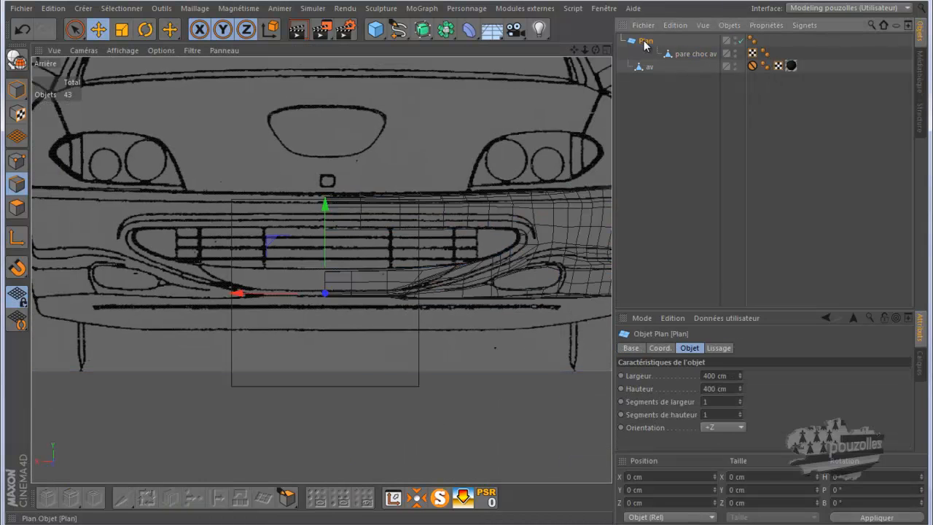
{"action": "left_click", "coordinate": [16, 88]}
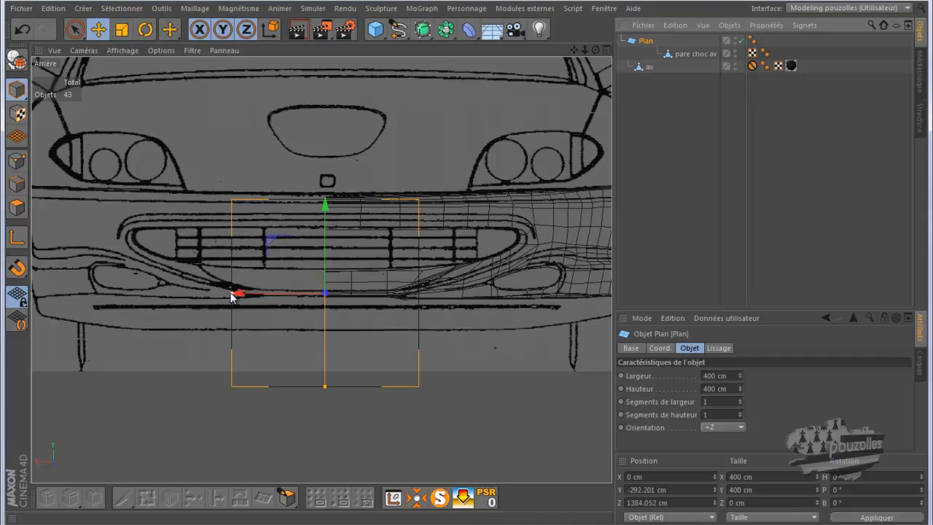
{"action": "left_click_drag", "start_coordinate": [230, 295], "coordinate": [172, 320]}
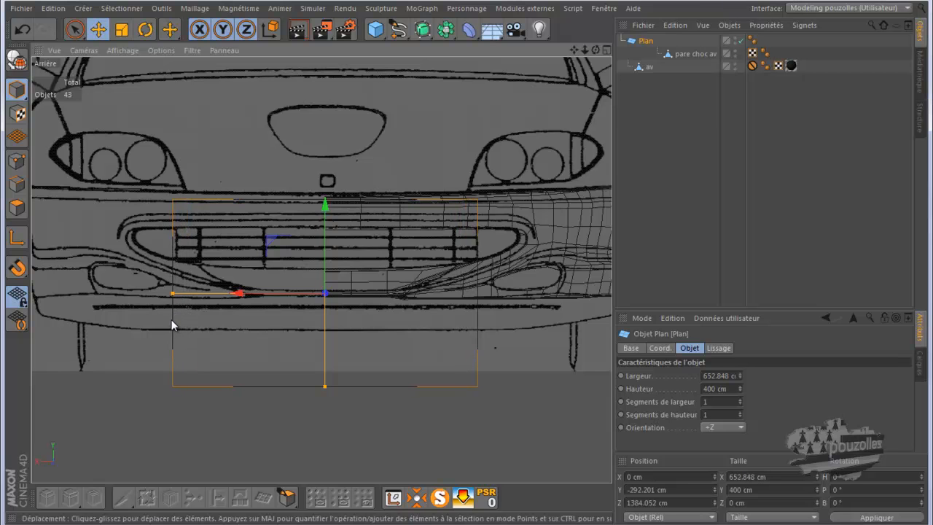
{"action": "left_click_drag", "start_coordinate": [324, 385], "coordinate": [318, 340]}
{"action": "scroll", "coordinate": [358, 244], "scroll_direction": "up", "scroll_amount": 5}
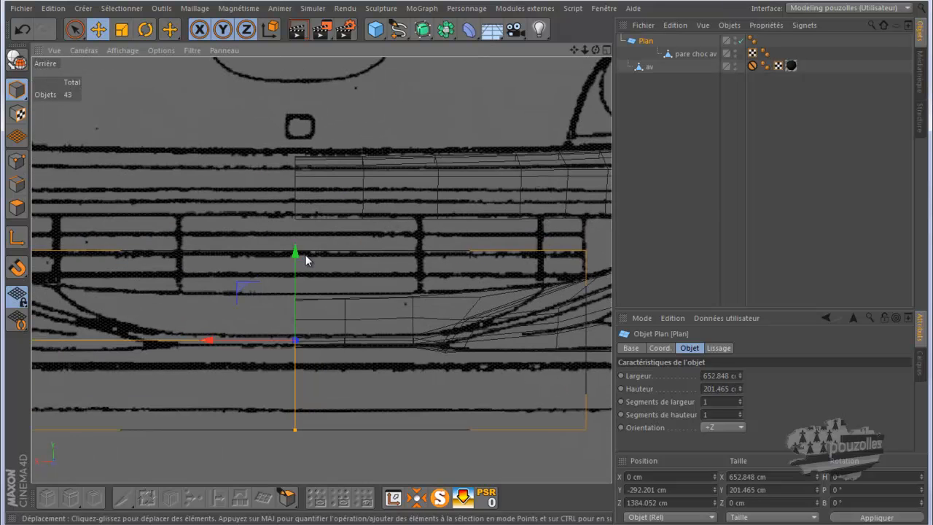
{"action": "left_click_drag", "start_coordinate": [295, 255], "coordinate": [313, 151]}
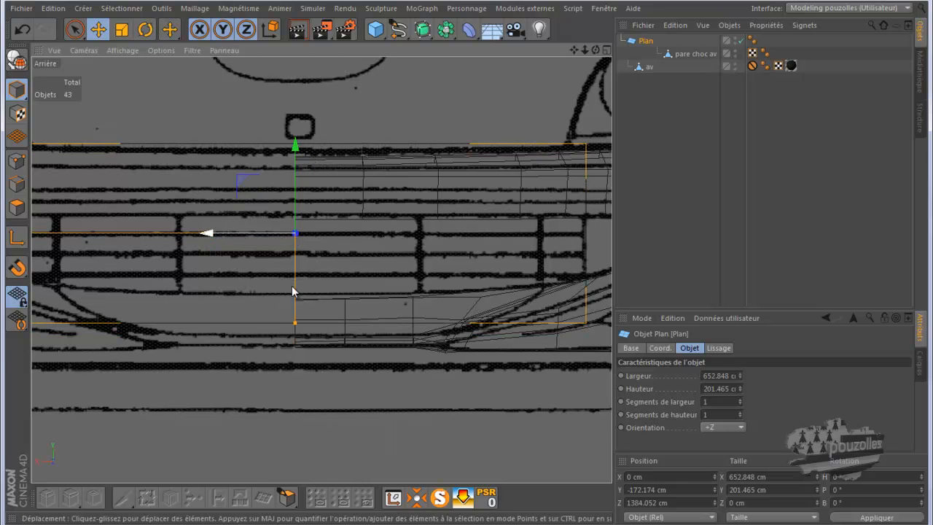
{"action": "left_click_drag", "start_coordinate": [295, 323], "coordinate": [291, 282]}
{"action": "left_click_drag", "start_coordinate": [293, 146], "coordinate": [295, 182]}
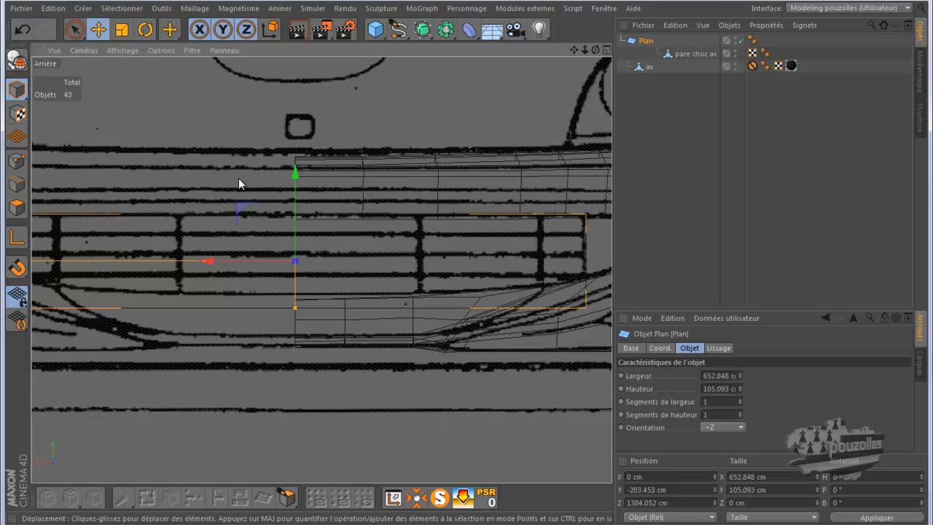
- Convert the Plan to an editable polygon object and set its two points on the blueprint side to X 0 cm
{"action": "left_click", "coordinate": [17, 61]}
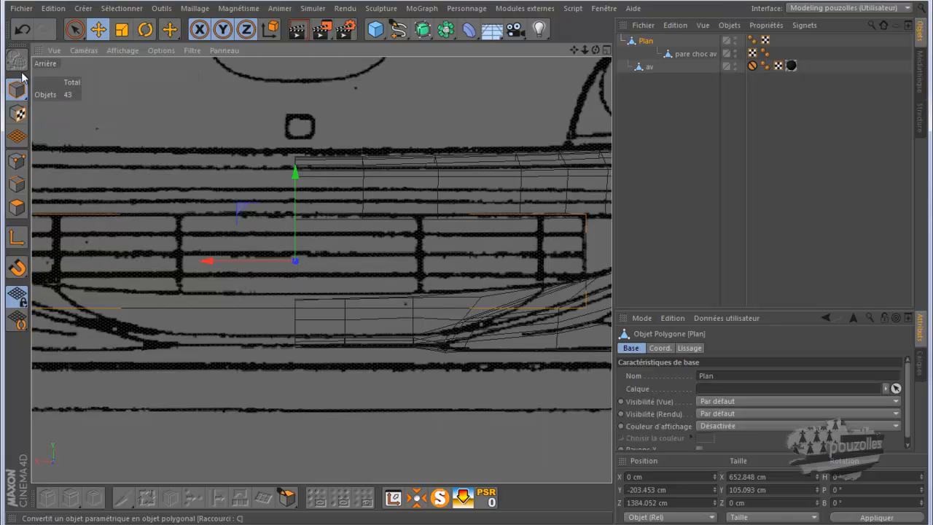
{"action": "left_click", "coordinate": [17, 162]}
{"action": "scroll", "coordinate": [311, 140], "scroll_direction": "down", "scroll_amount": 3}
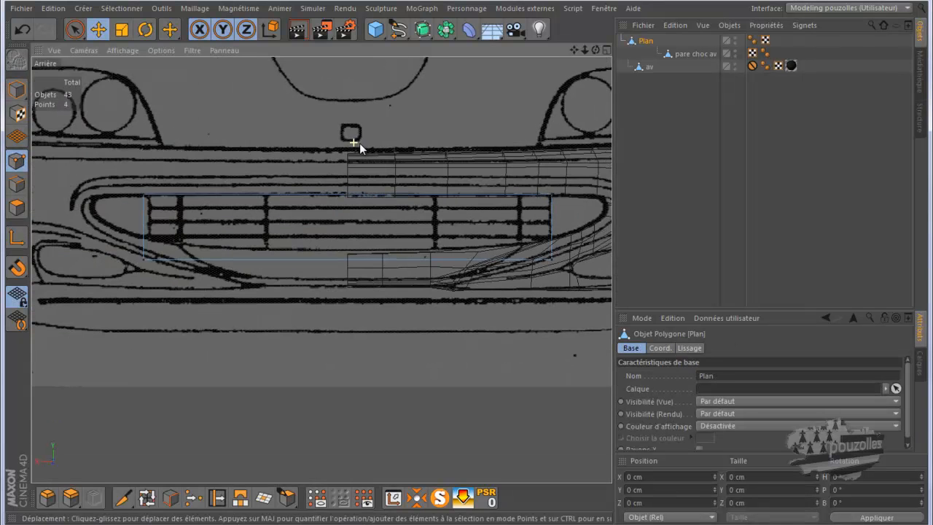
{"action": "left_click", "coordinate": [73, 30]}
{"action": "left_click", "coordinate": [131, 69]}
{"action": "left_click_drag", "start_coordinate": [135, 145], "coordinate": [172, 312]}
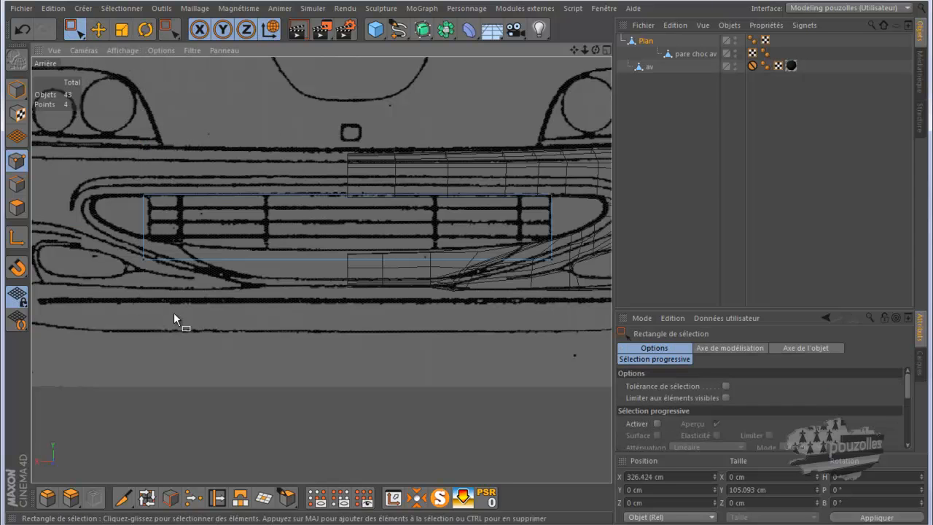
{"action": "left_click", "coordinate": [667, 476]}
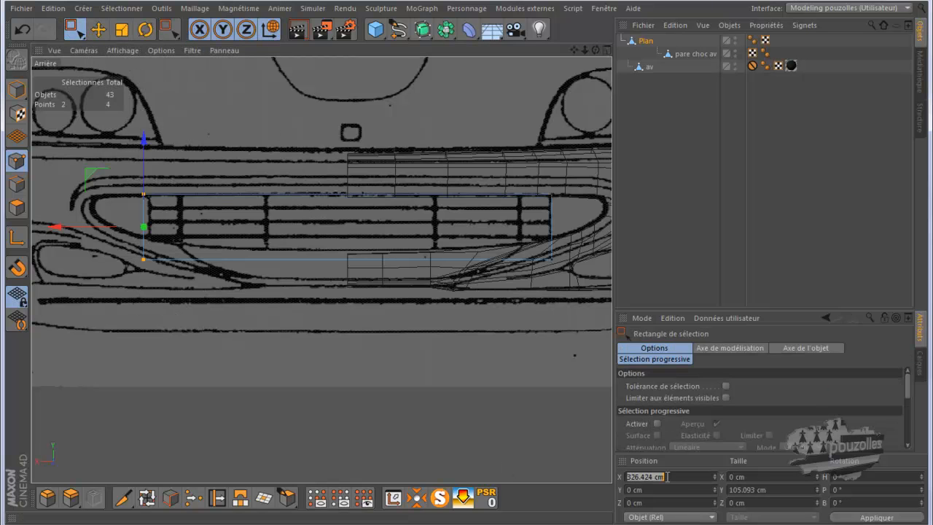
{"action": "type", "text": "0"}
{"action": "key", "text": "Return"}
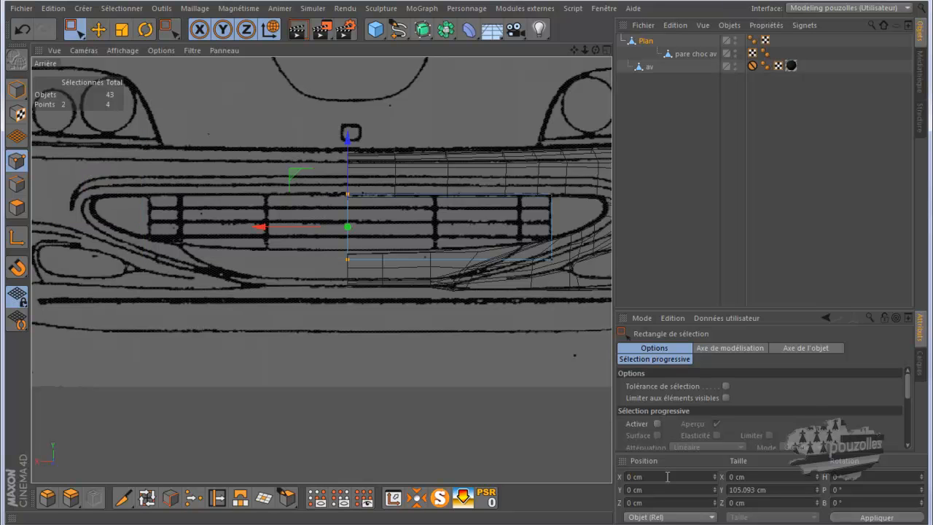
- Shift the Plan's lower points up and upper points slightly down, making it about 95 cm high within the grille opening
{"action": "scroll", "coordinate": [556, 222], "scroll_direction": "up", "scroll_amount": 5}
{"action": "left_click_drag", "start_coordinate": [145, 268], "coordinate": [583, 311]}
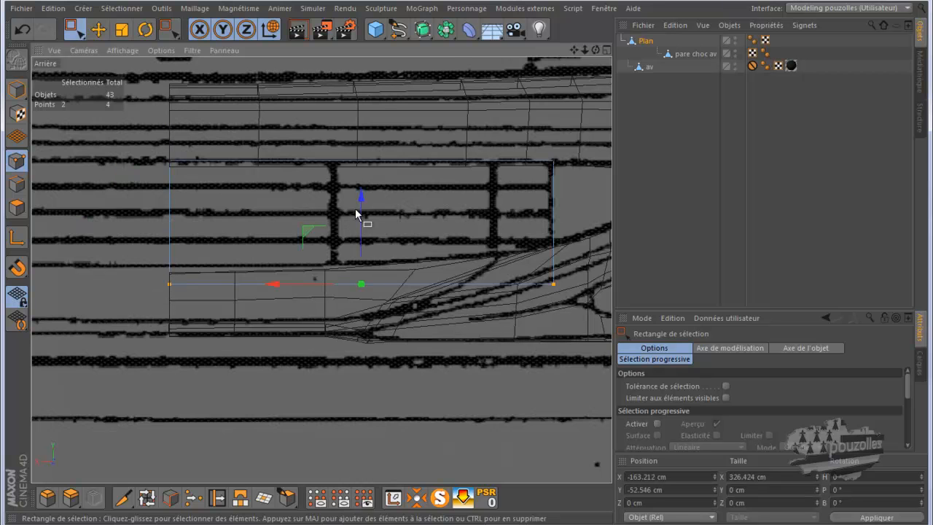
{"action": "left_click_drag", "start_coordinate": [360, 194], "coordinate": [360, 191]}
{"action": "left_click_drag", "start_coordinate": [153, 144], "coordinate": [619, 169]}
{"action": "left_click_drag", "start_coordinate": [362, 86], "coordinate": [363, 91]}
- In the full top view, move the whole Plan forward into the bumper, to about Z 1501 cm
{"action": "middle_click", "coordinate": [264, 207]}
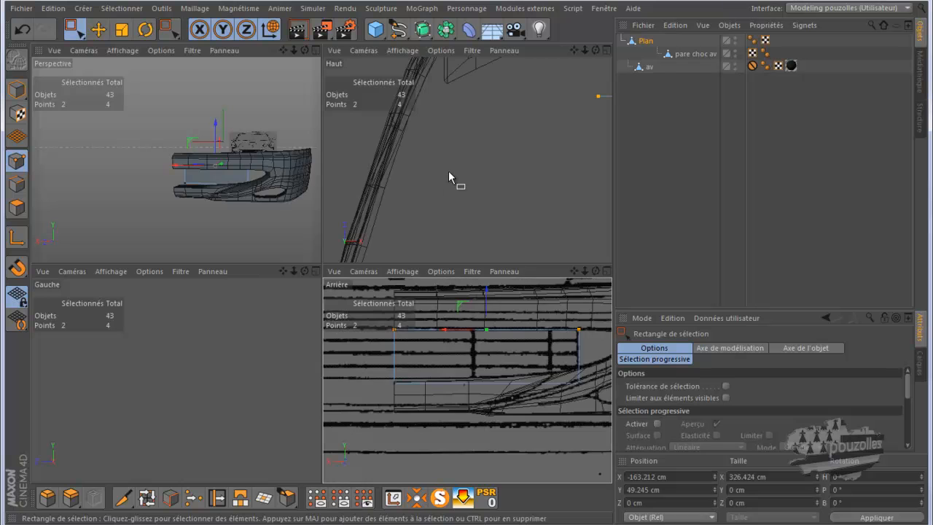
{"action": "middle_click", "coordinate": [448, 170]}
{"action": "scroll", "coordinate": [368, 200], "scroll_direction": "down", "scroll_amount": 8}
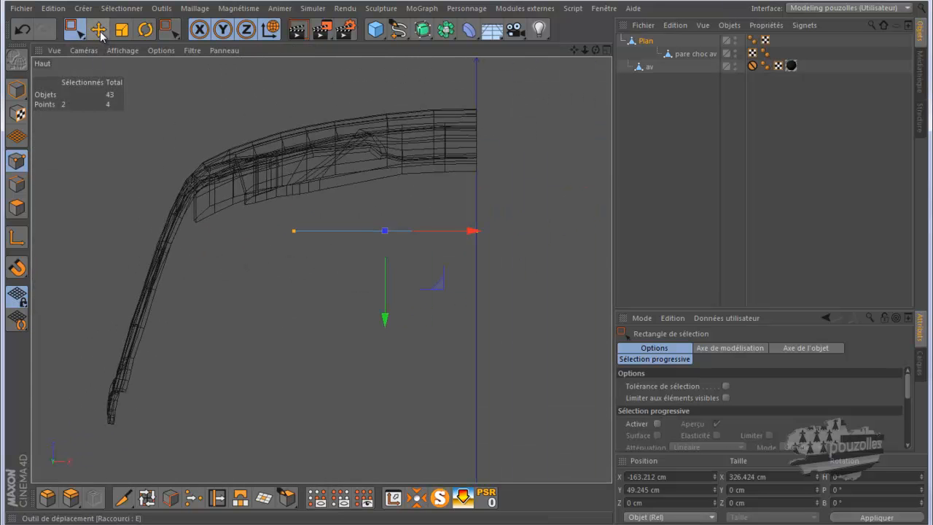
{"action": "left_click", "coordinate": [17, 89]}
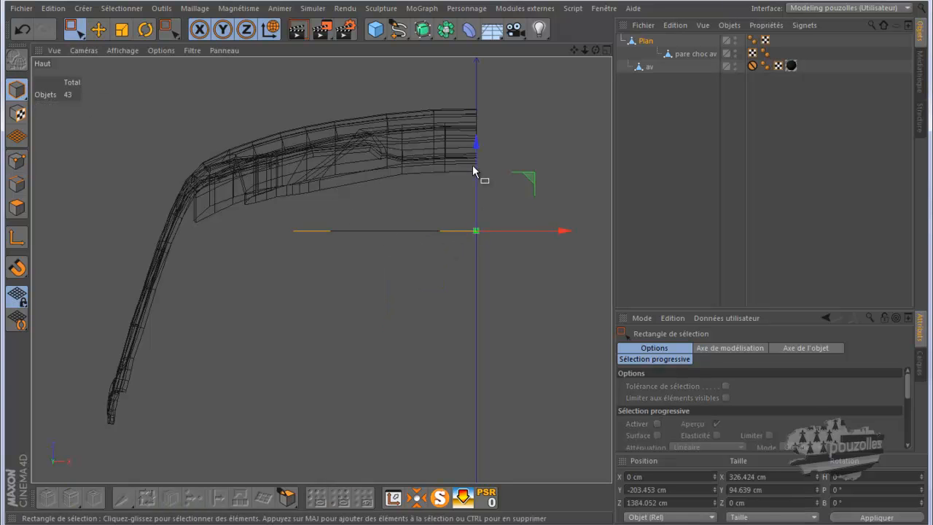
{"action": "left_click", "coordinate": [412, 160]}
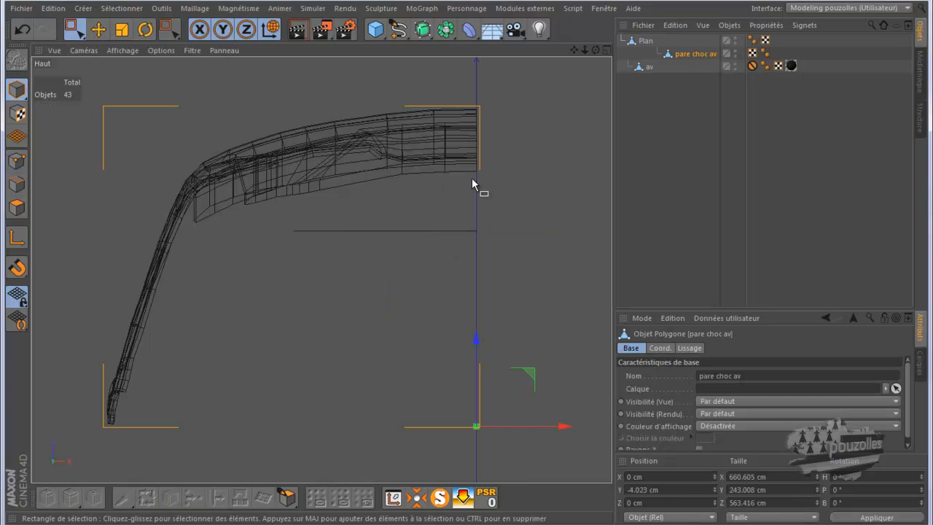
{"action": "left_click", "coordinate": [427, 231]}
{"action": "left_click_drag", "start_coordinate": [475, 191], "coordinate": [488, 124]}
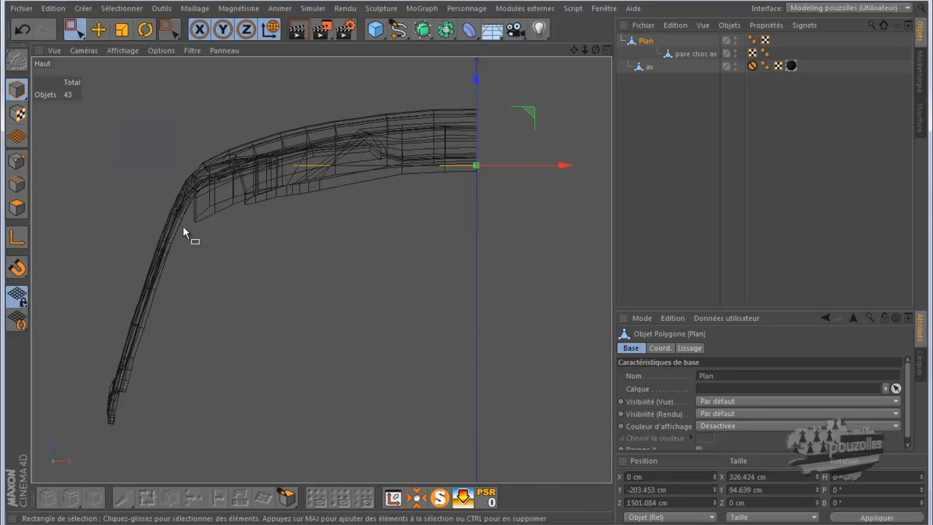
- In the full perspective view, move the Plan further forward behind the grille opening, to about Z 1511 cm
{"action": "middle_click", "coordinate": [147, 227]}
{"action": "middle_click", "coordinate": [165, 188]}
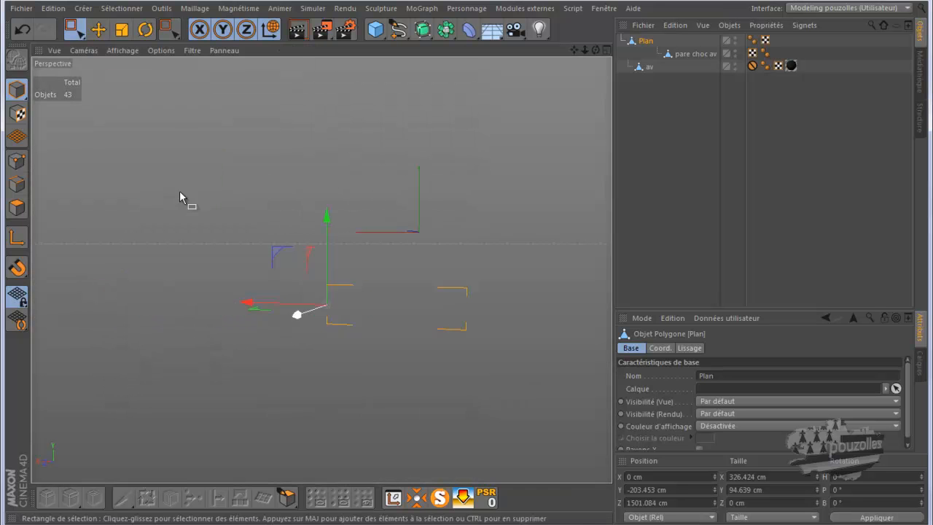
{"action": "left_click_drag", "start_coordinate": [594, 52], "coordinate": [466, 267]}
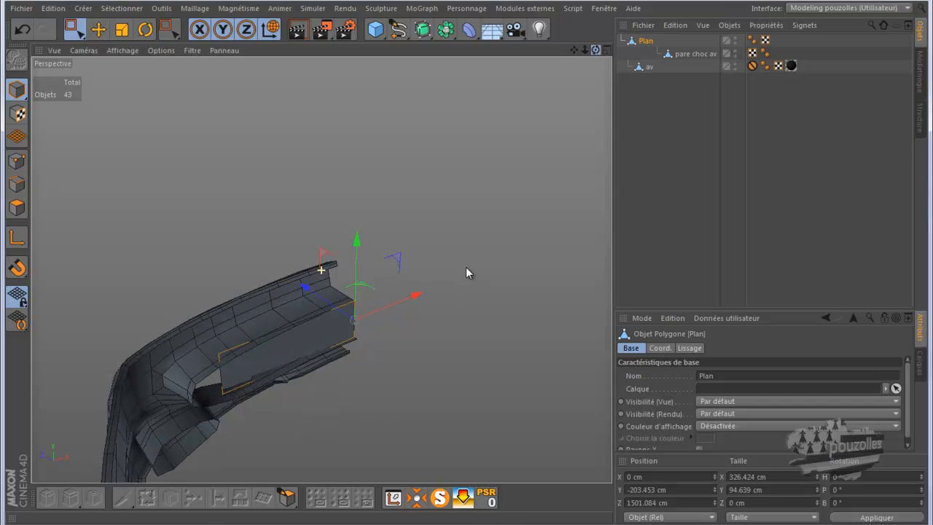
{"action": "scroll", "coordinate": [187, 393], "scroll_direction": "up", "scroll_amount": 6}
{"action": "scroll", "coordinate": [245, 356], "scroll_direction": "up", "scroll_amount": 1}
{"action": "left_click_drag", "start_coordinate": [467, 268], "coordinate": [506, 221]}
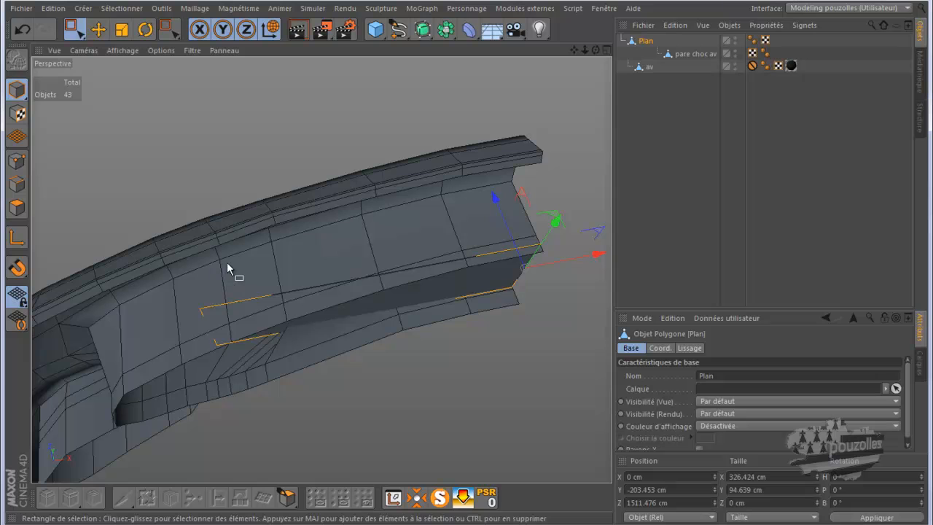
- Move the Plan's two outer-end points back to about Z -35.3 cm so its edge follows the bumper's curve
{"action": "left_click", "coordinate": [16, 160]}
{"action": "left_click", "coordinate": [73, 29]}
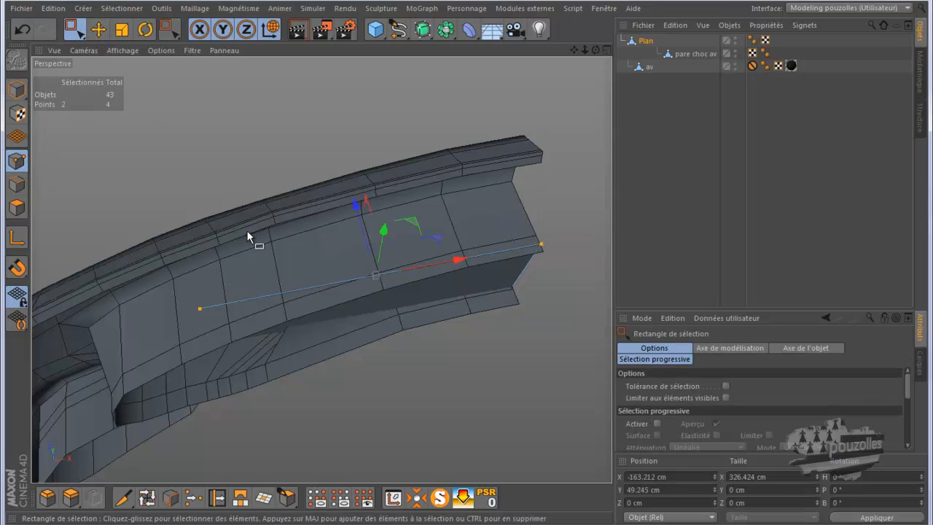
{"action": "left_click_drag", "start_coordinate": [260, 219], "coordinate": [156, 456]}
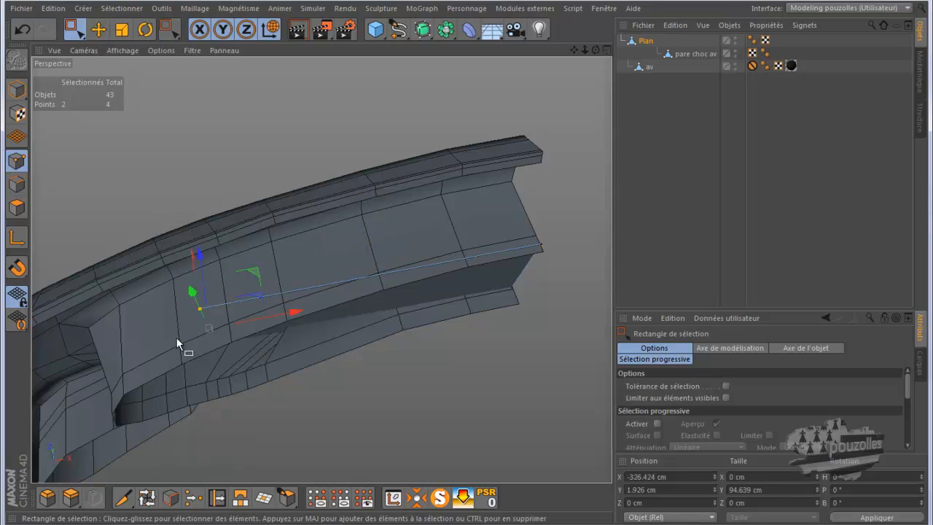
{"action": "left_click_drag", "start_coordinate": [199, 255], "coordinate": [195, 290]}
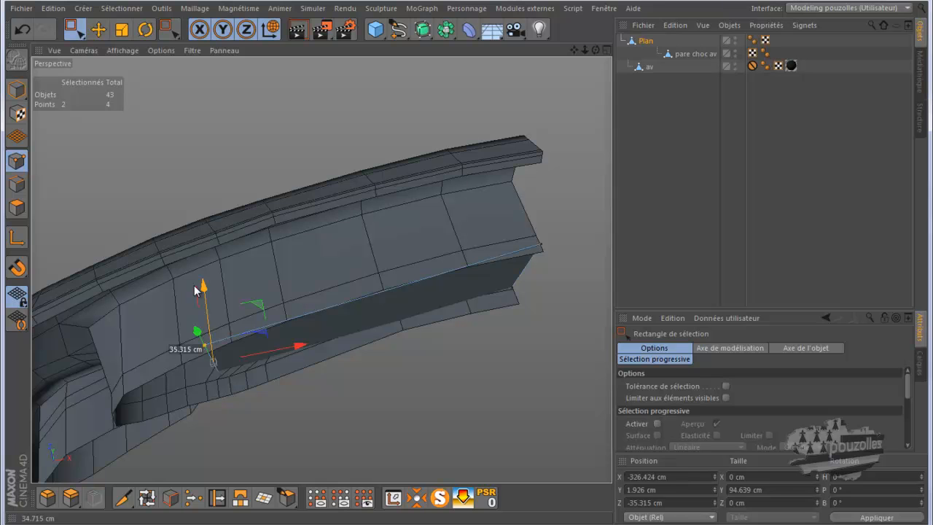
{"action": "left_click_drag", "start_coordinate": [195, 290], "coordinate": [195, 290]}
{"action": "left_click_drag", "start_coordinate": [595, 50], "coordinate": [468, 263]}
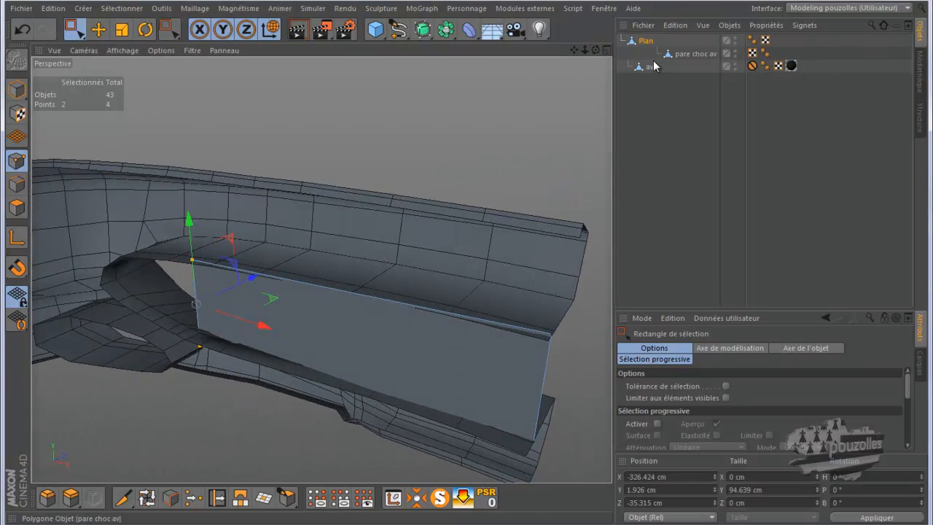
- On pare choc av, path-select the inner rim edges around the grille opening and move them back to about Z 414.6 cm
{"action": "left_click", "coordinate": [689, 55]}
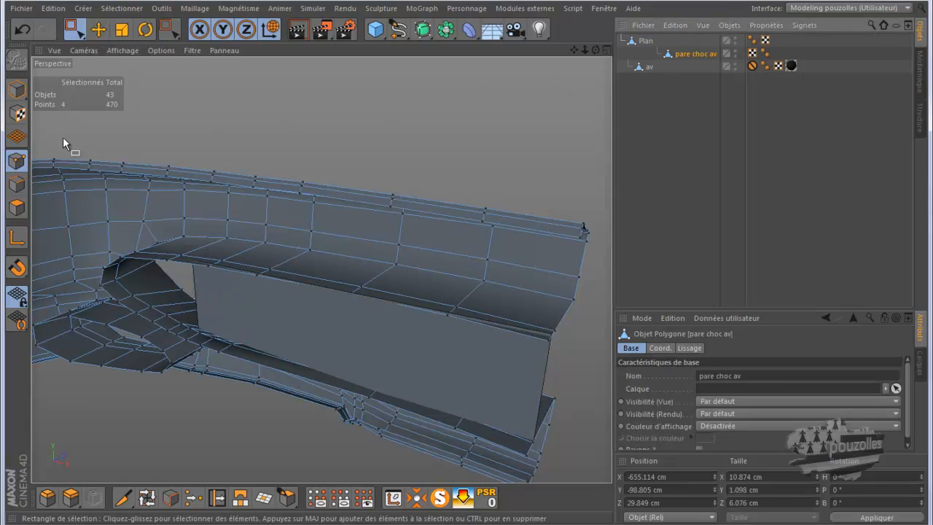
{"action": "left_click", "coordinate": [17, 184]}
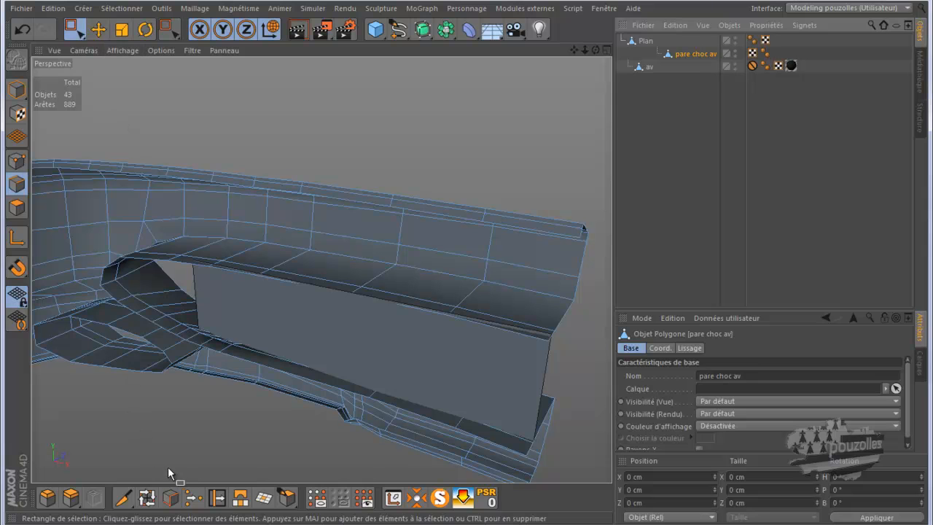
{"action": "left_click", "coordinate": [170, 498]}
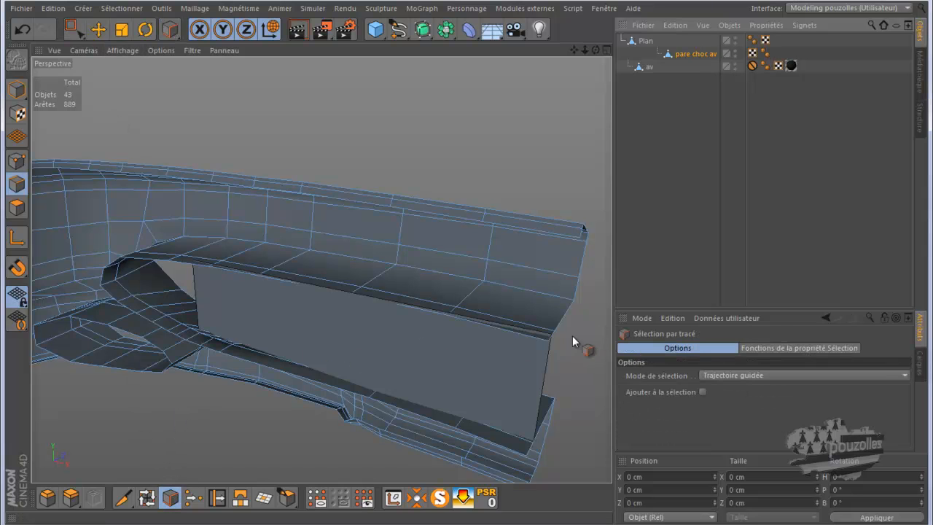
{"action": "left_click_drag", "start_coordinate": [548, 344], "coordinate": [424, 314]}
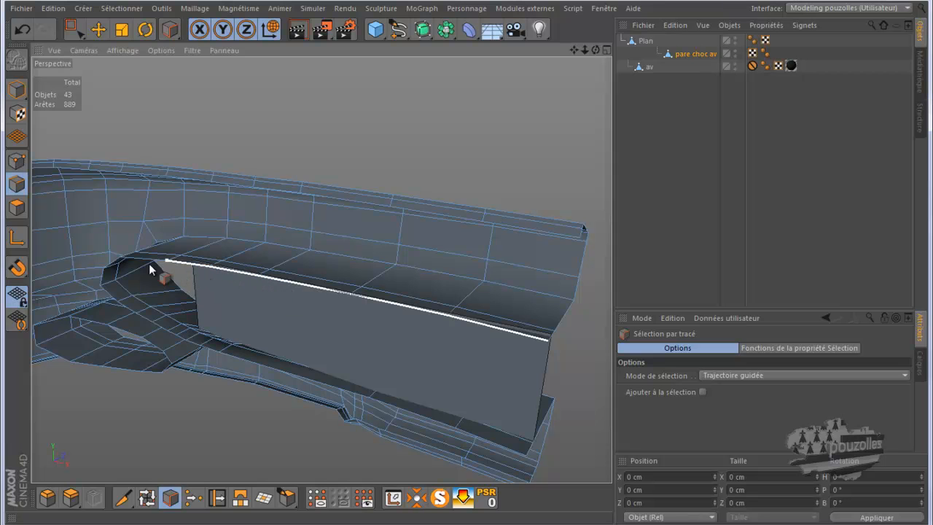
{"action": "mouse_move", "coordinate": [133, 266]}
{"action": "left_mouse_down"}
{"action": "mouse_move", "coordinate": [122, 266]}
{"action": "mouse_move", "coordinate": [117, 295]}
{"action": "left_mouse_up"}
{"action": "left_click_drag", "start_coordinate": [220, 353], "coordinate": [534, 453]}
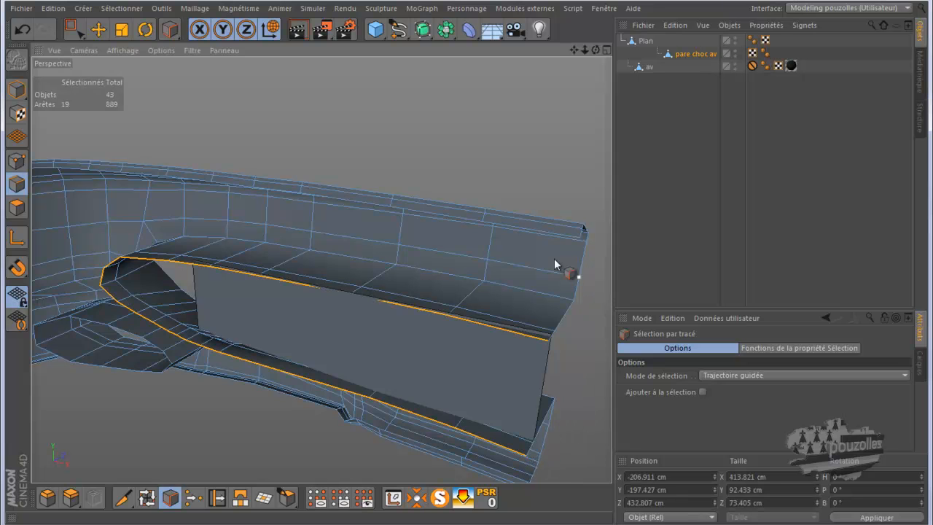
{"action": "left_click", "coordinate": [99, 30]}
{"action": "mouse_move", "coordinate": [596, 52]}
{"action": "left_mouse_down"}
{"action": "mouse_move", "coordinate": [459, 265]}
{"action": "mouse_move", "coordinate": [587, 57]}
{"action": "left_mouse_up"}
{"action": "left_click_drag", "start_coordinate": [343, 308], "coordinate": [326, 316]}
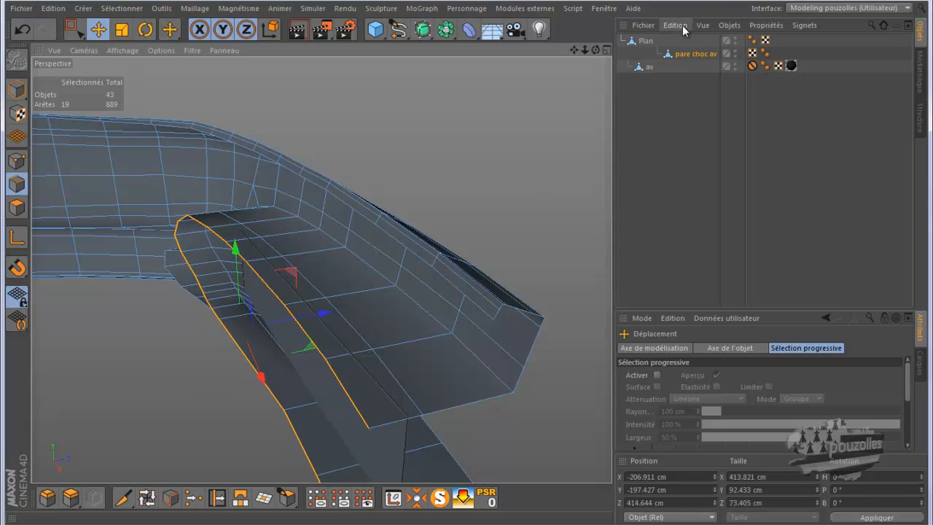
- Try centring the Plan object's axis on its geometry with MagicCenter, enable axis editing, and undo the centring
{"action": "left_click", "coordinate": [644, 41]}
{"action": "left_click", "coordinate": [17, 89]}
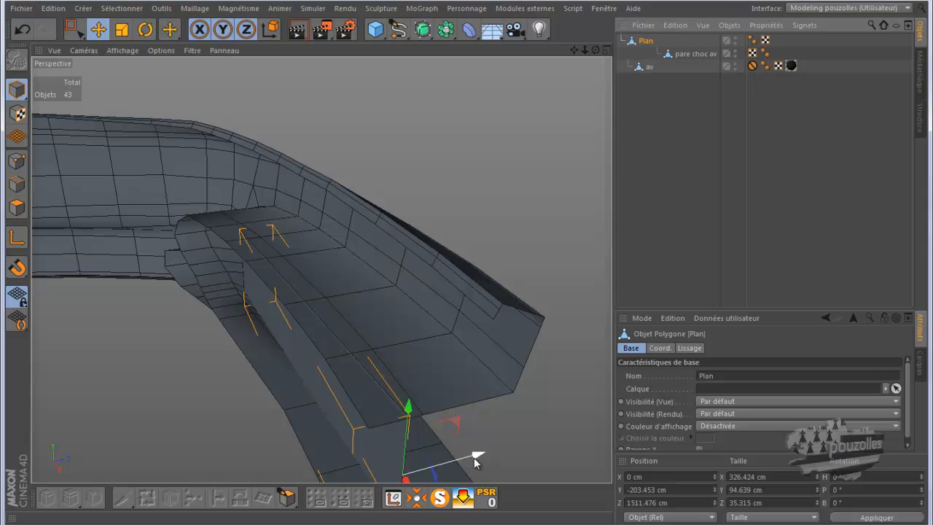
{"action": "left_click", "coordinate": [417, 499]}
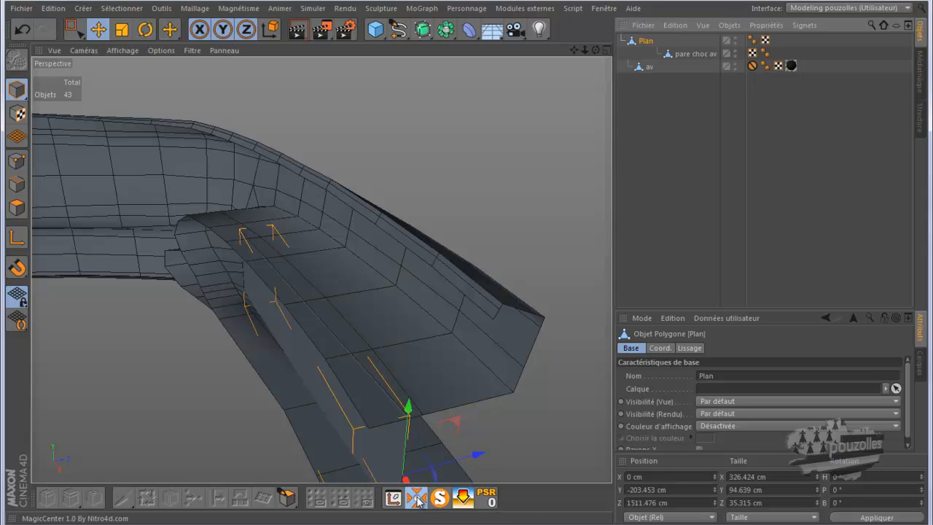
{"action": "left_click", "coordinate": [15, 239]}
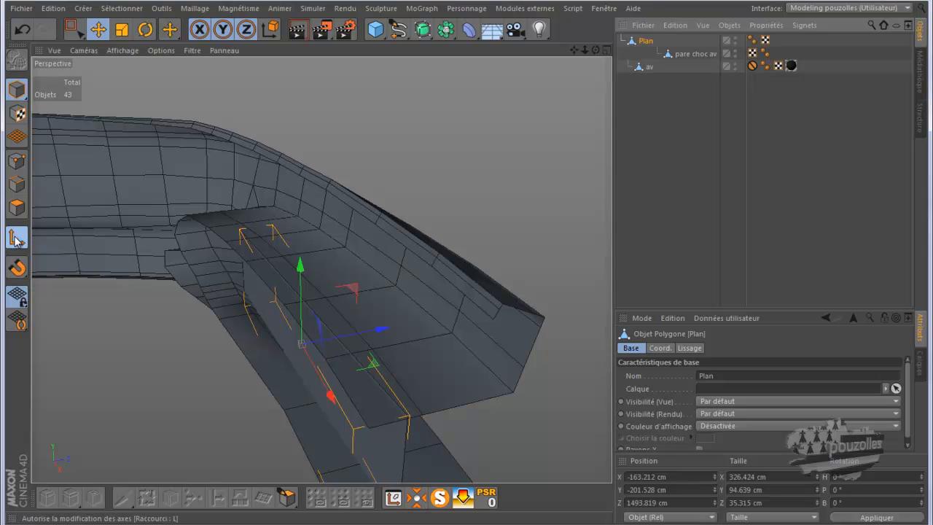
{"action": "left_click", "coordinate": [28, 29]}
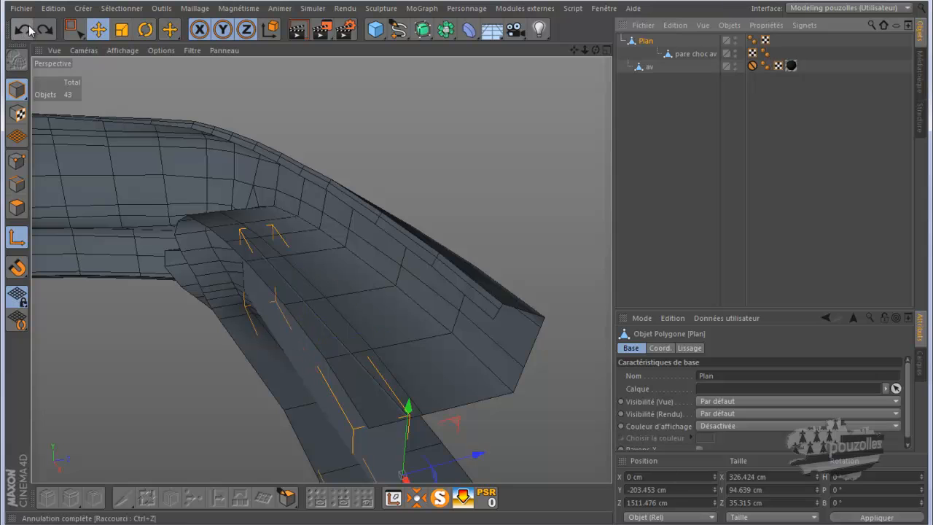
- In the full top view, shift the Plan's axis outward along X to about -158.7 cm
{"action": "middle_click", "coordinate": [260, 200]}
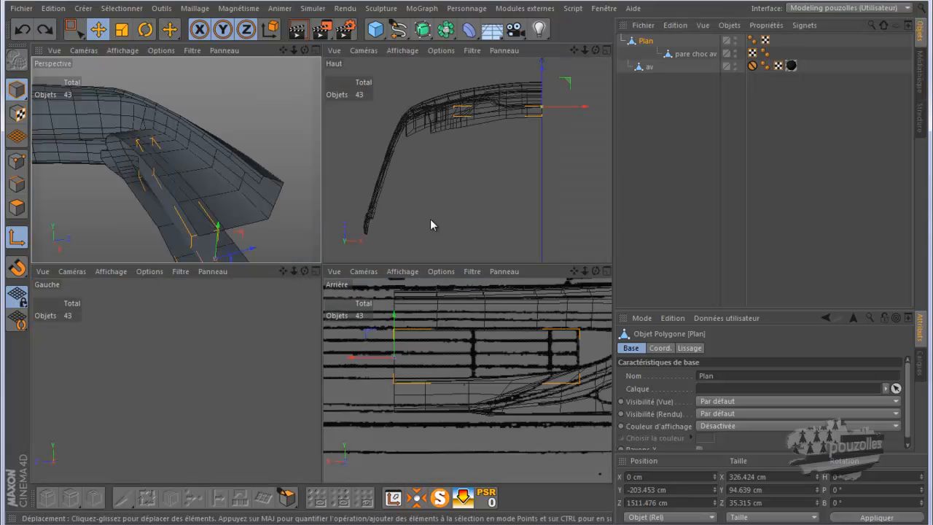
{"action": "middle_click", "coordinate": [430, 219]}
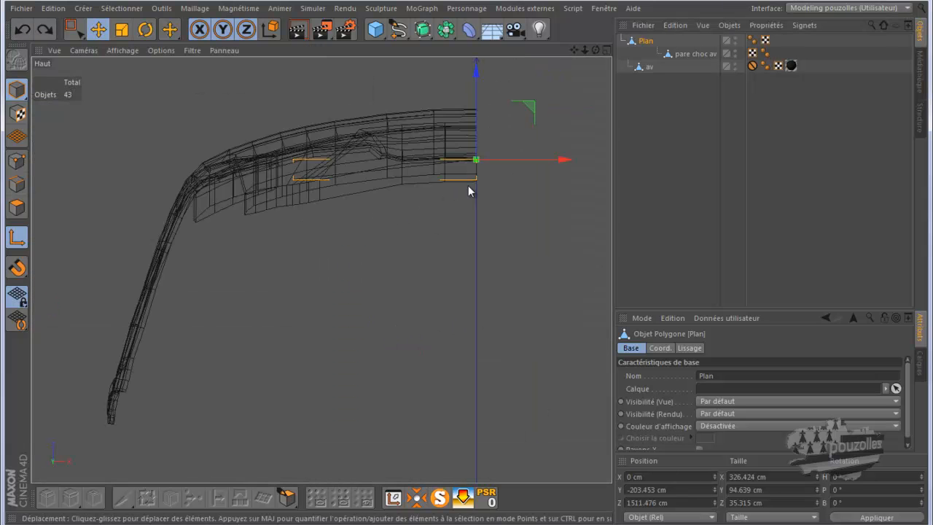
{"action": "left_click_drag", "start_coordinate": [568, 163], "coordinate": [478, 170]}
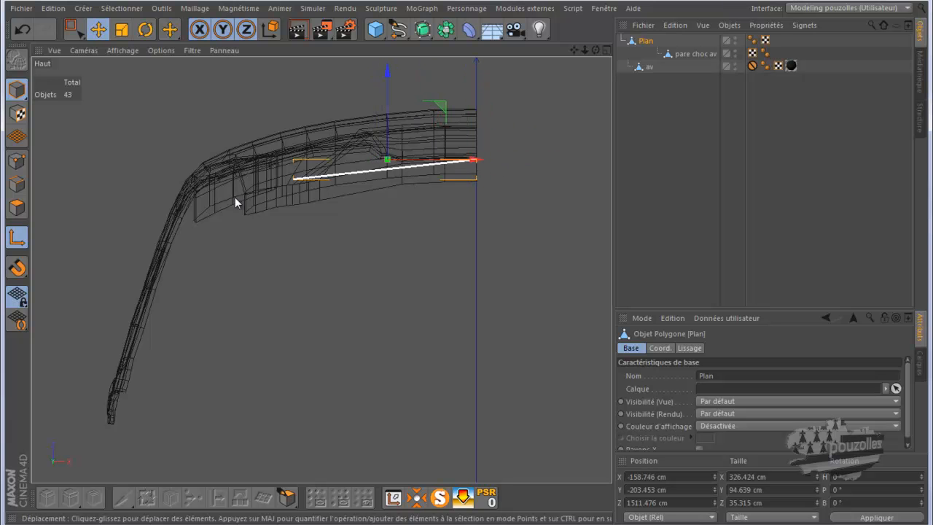
{"action": "middle_click", "coordinate": [215, 312]}
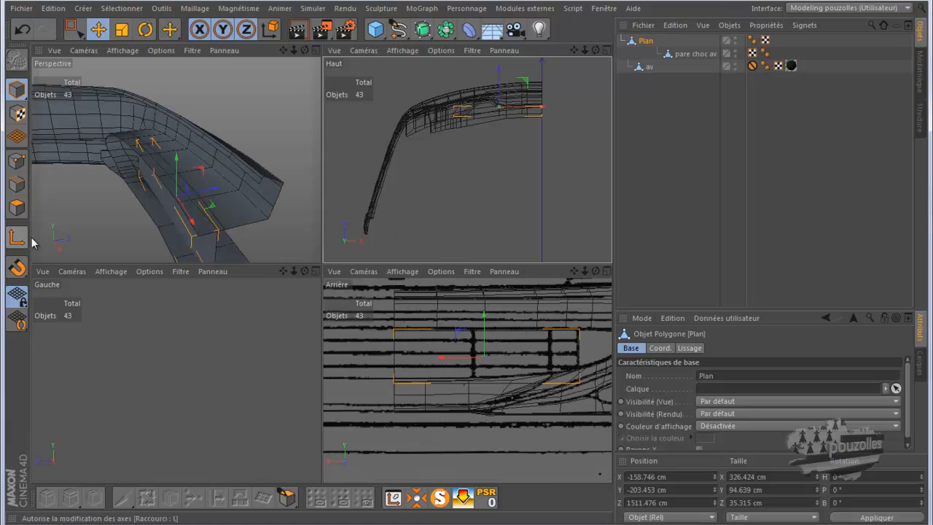
- Centre the Plan's axis with MagicCenter and, in the full perspective view, move the Plan back to about Z 1471 cm
{"action": "left_click", "coordinate": [413, 497]}
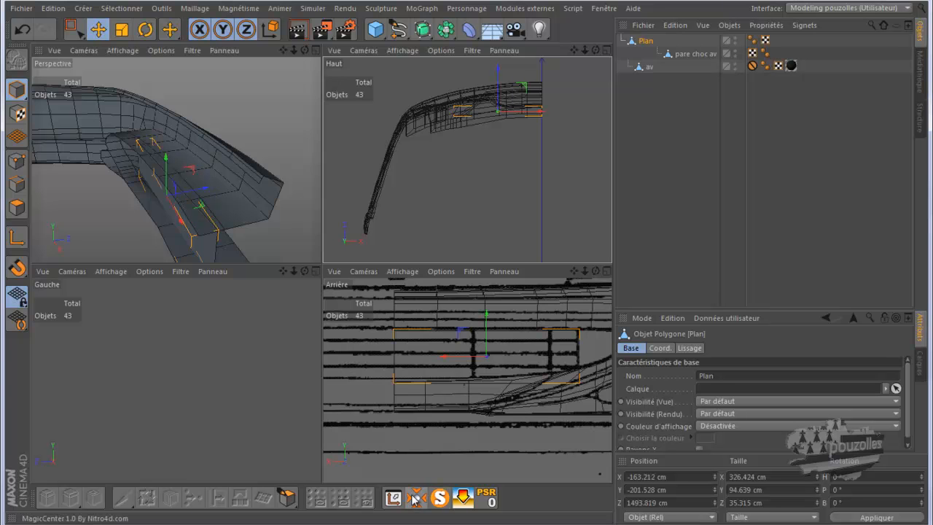
{"action": "middle_click", "coordinate": [222, 201]}
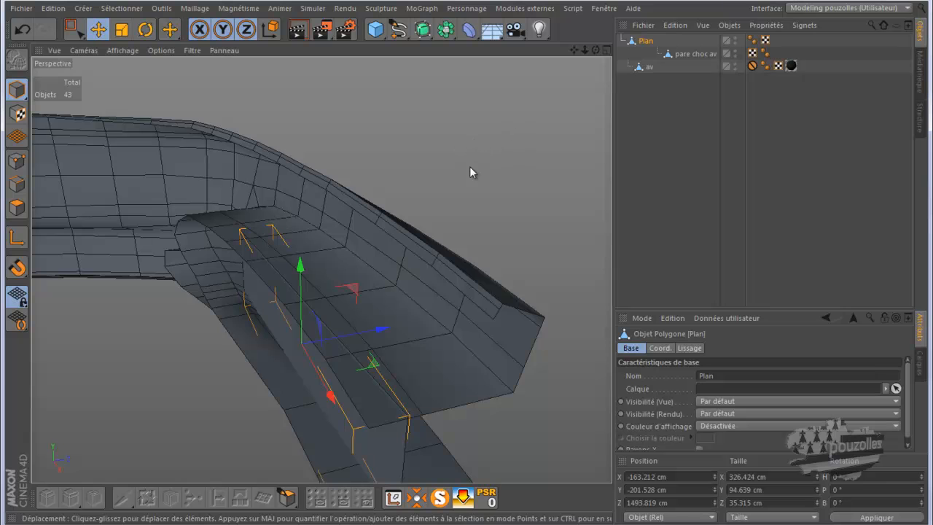
{"action": "left_click_drag", "start_coordinate": [383, 330], "coordinate": [375, 330]}
{"action": "left_click_drag", "start_coordinate": [595, 50], "coordinate": [466, 268]}
{"action": "left_click_drag", "start_coordinate": [289, 337], "coordinate": [284, 334]}
{"action": "left_click_drag", "start_coordinate": [596, 51], "coordinate": [461, 260]}
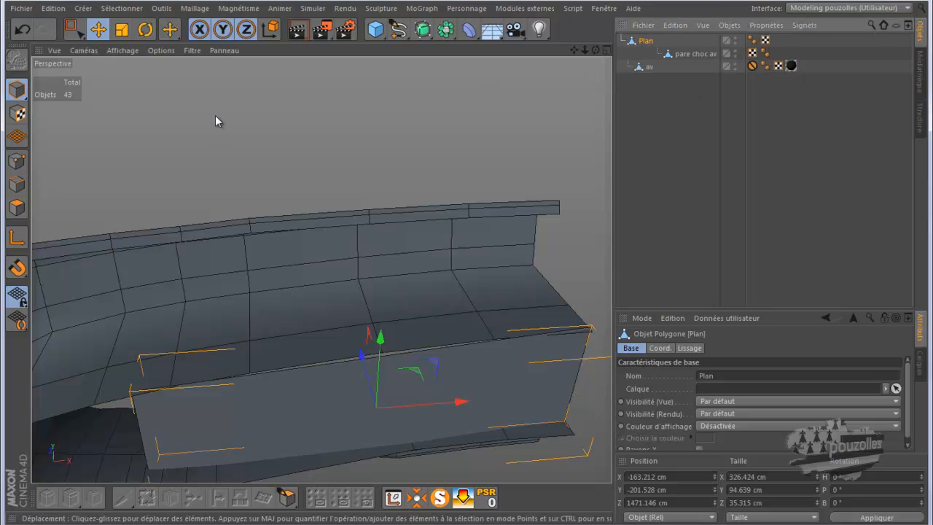
- Cut three vertical loops into the Plan with the Knife, in line with the bumper's edges above the opening
{"action": "left_click", "coordinate": [17, 160]}
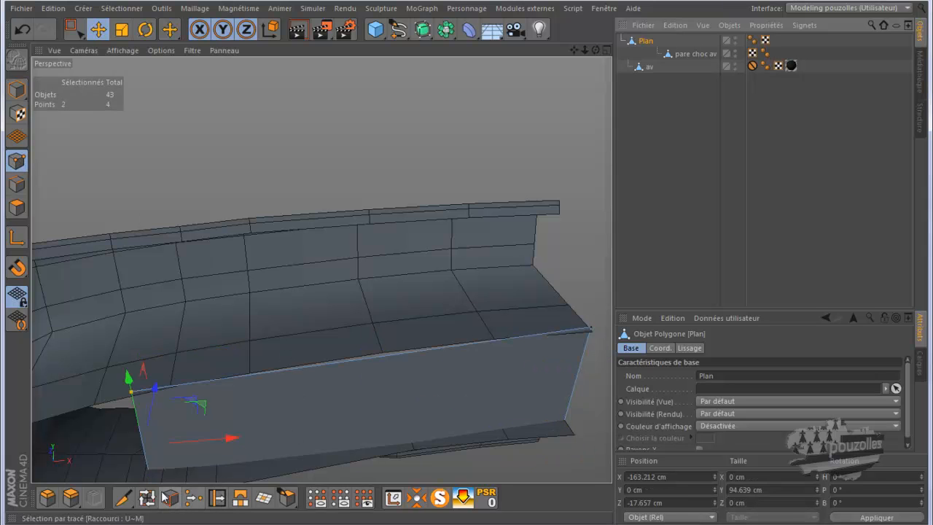
{"action": "left_click", "coordinate": [123, 498]}
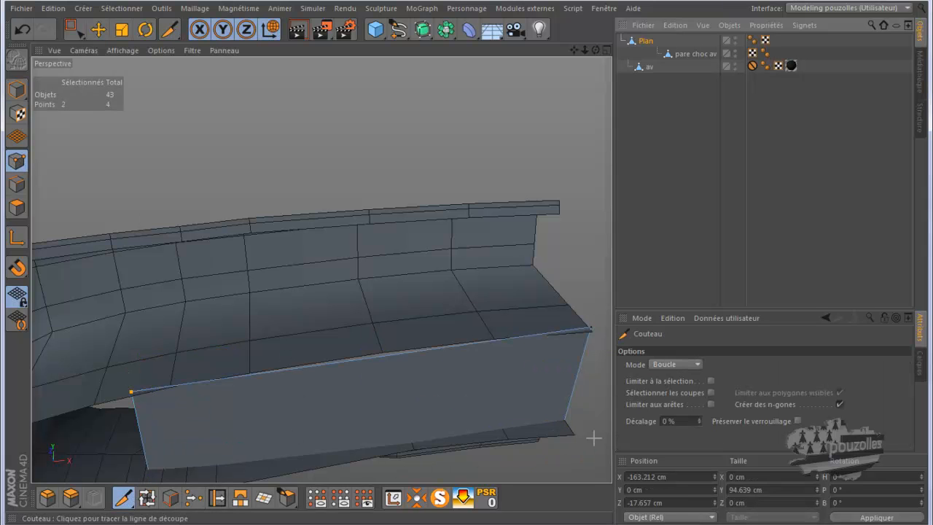
{"action": "left_click_drag", "start_coordinate": [595, 49], "coordinate": [466, 264]}
{"action": "left_click_drag", "start_coordinate": [229, 411], "coordinate": [231, 409]}
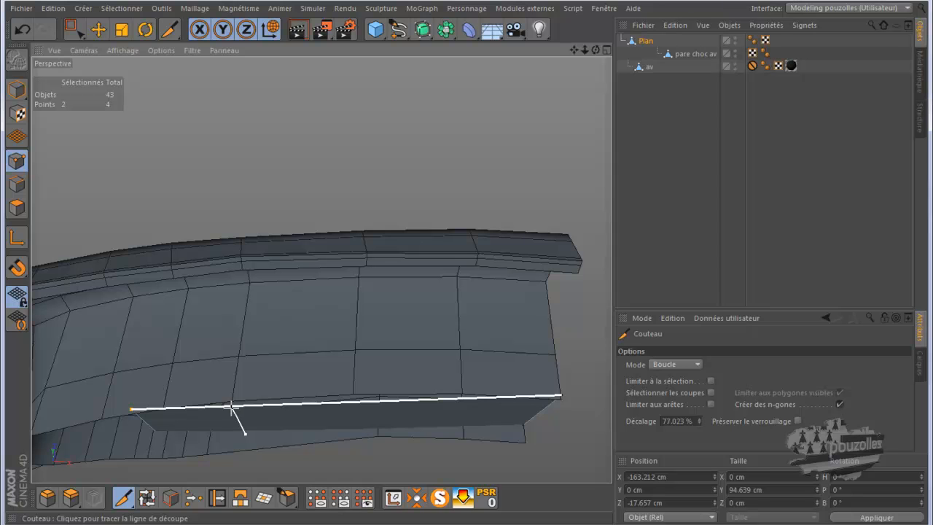
{"action": "left_click_drag", "start_coordinate": [230, 408], "coordinate": [354, 402]}
{"action": "left_click", "coordinate": [354, 402]}
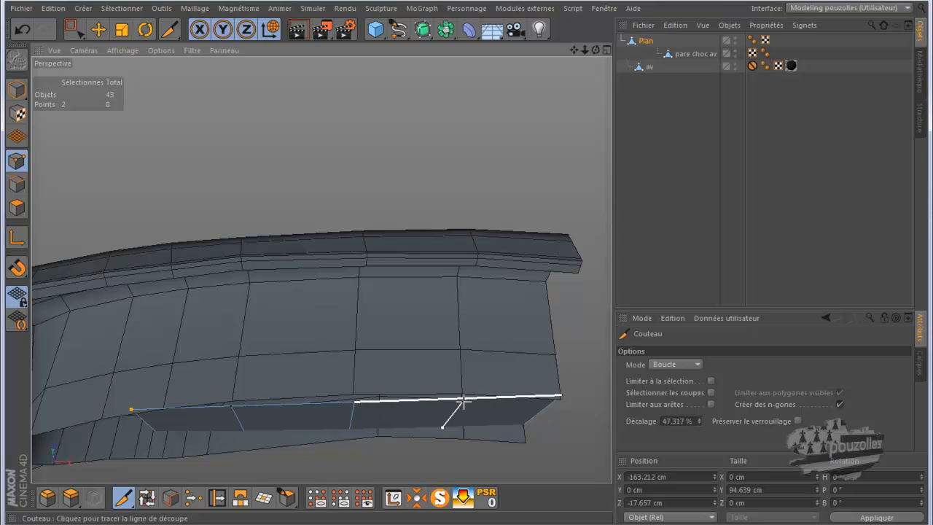
{"action": "left_click", "coordinate": [463, 400]}
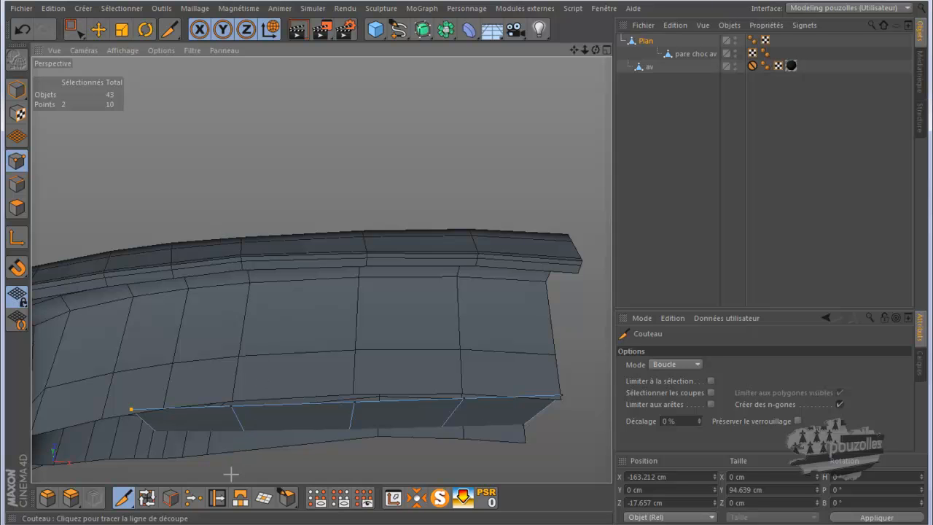
- Move each cut's point pair forward to bend the Plan along the bumper's curve, the innermost pair to about Z 16 cm
{"action": "left_click", "coordinate": [73, 29]}
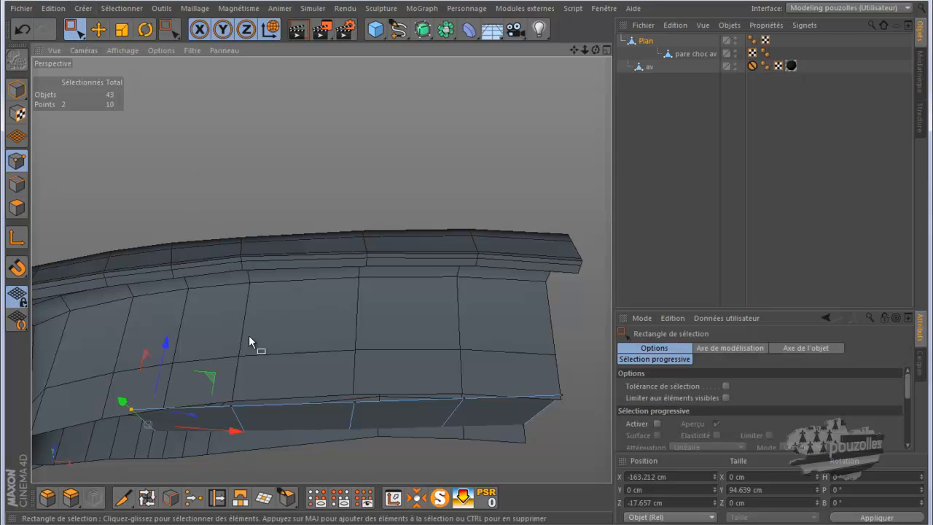
{"action": "left_click_drag", "start_coordinate": [266, 470], "coordinate": [219, 373]}
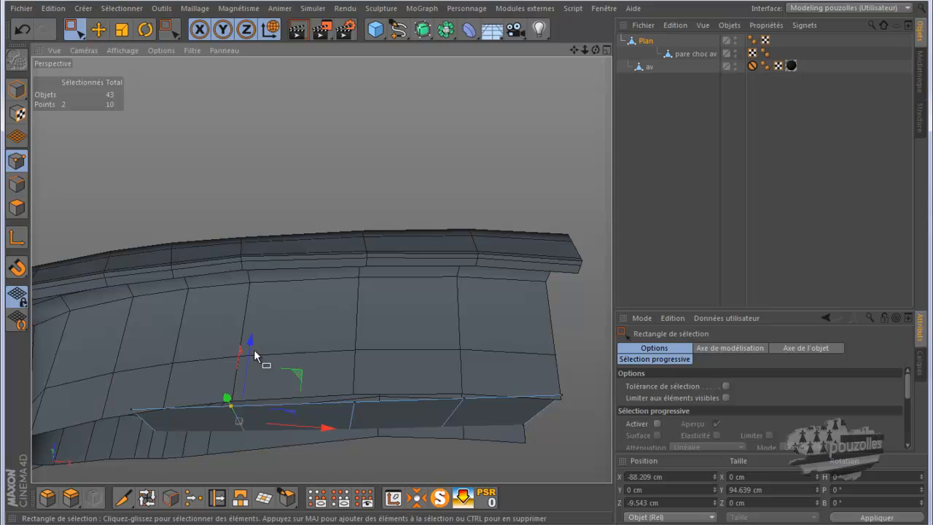
{"action": "left_click_drag", "start_coordinate": [250, 338], "coordinate": [253, 339]}
{"action": "left_click_drag", "start_coordinate": [350, 418], "coordinate": [354, 384]}
{"action": "left_click_drag", "start_coordinate": [357, 352], "coordinate": [357, 330]}
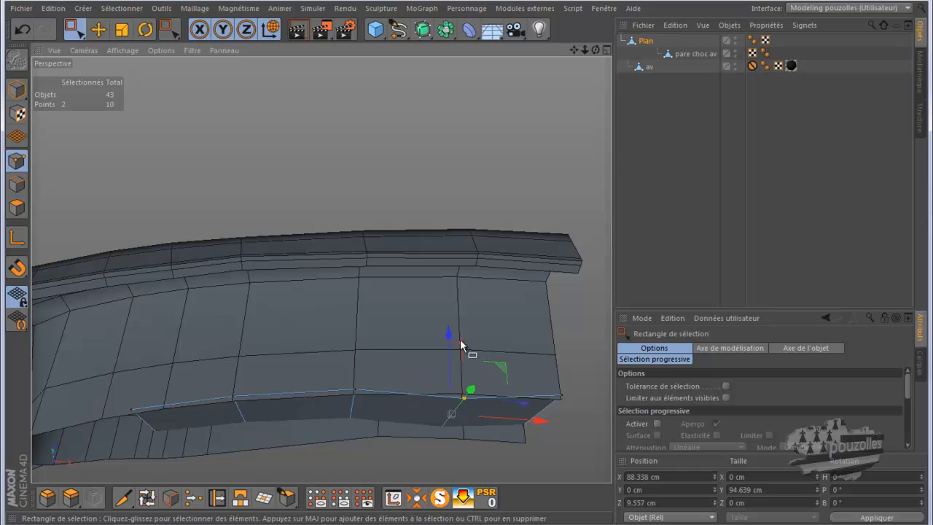
{"action": "left_click_drag", "start_coordinate": [449, 342], "coordinate": [448, 337]}
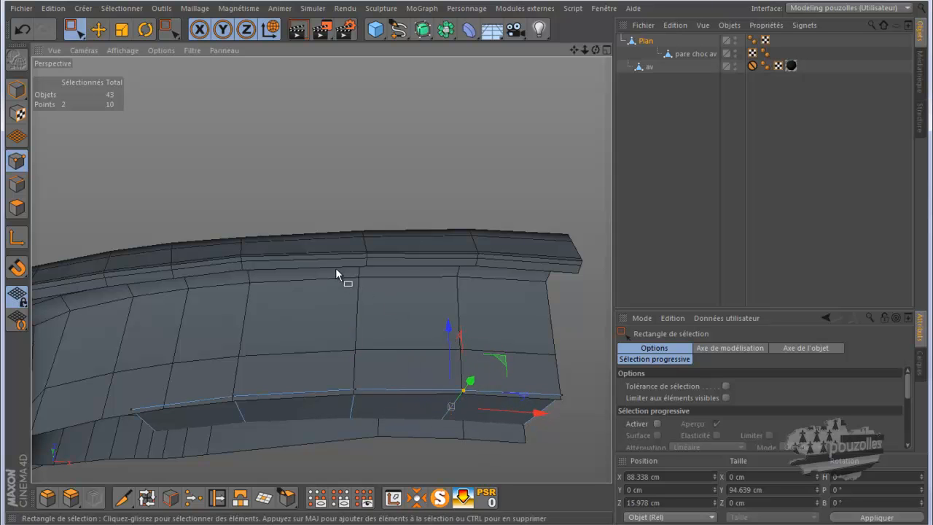
- In the full rear view, undo the point moves and the three loop cuts on the Plan
{"action": "middle_click", "coordinate": [461, 186]}
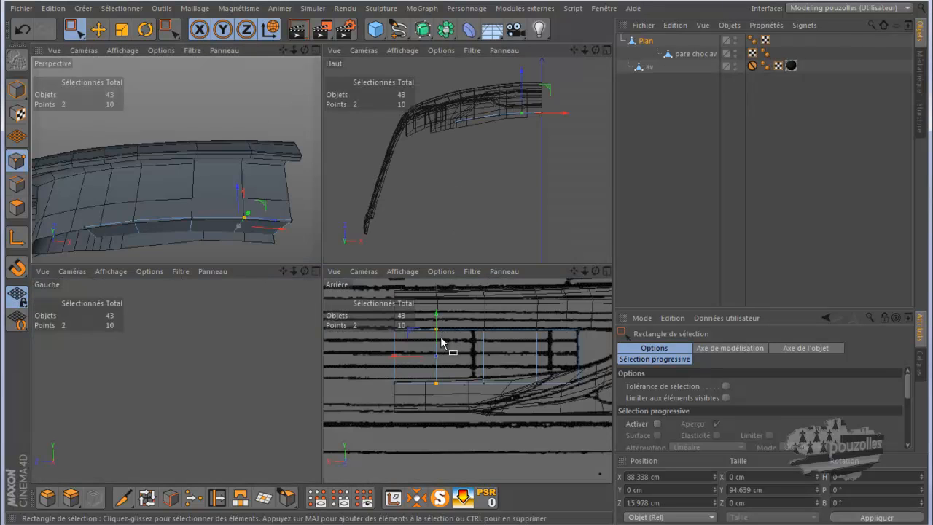
{"action": "middle_click", "coordinate": [440, 335]}
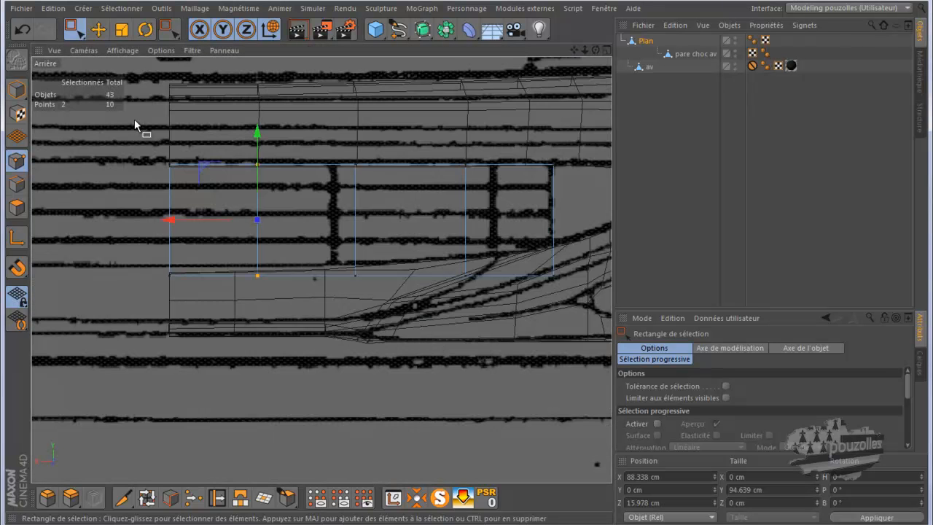
{"action": "scroll", "coordinate": [566, 187], "scroll_direction": "up", "scroll_amount": 1}
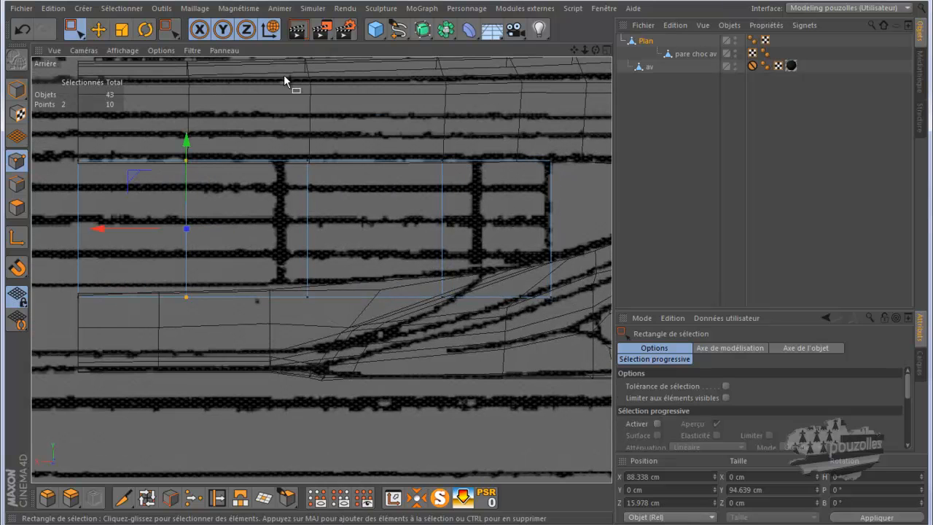
{"action": "left_click", "coordinate": [24, 29]}
{"action": "left_click", "coordinate": [23, 30]}
{"action": "left_click", "coordinate": [24, 30]}
{"action": "left_click", "coordinate": [24, 30]}
{"action": "left_click", "coordinate": [24, 30]}
{"action": "left_click", "coordinate": [24, 30]}
{"action": "left_click", "coordinate": [24, 29]}
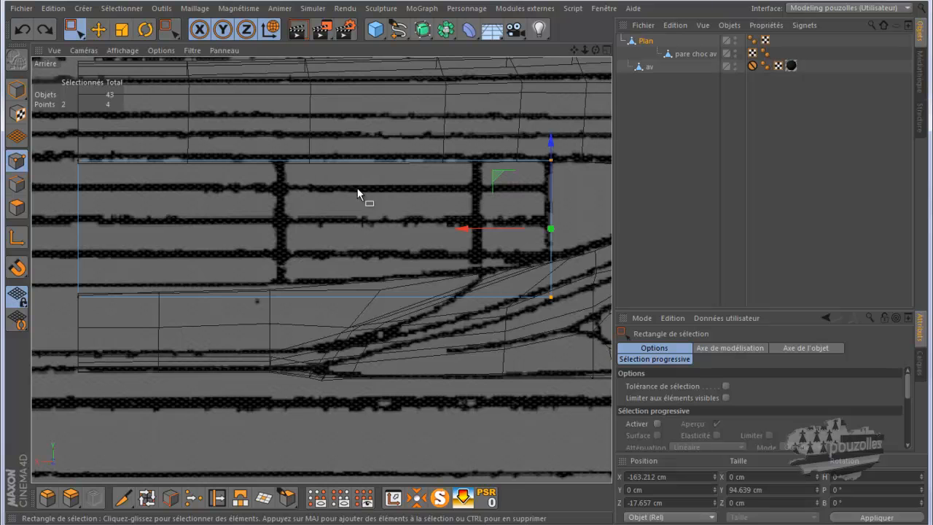
- Cut two vertical loops into the Plan with the Knife, along the blueprint's two inner vertical grille bars
{"action": "left_click", "coordinate": [123, 498]}
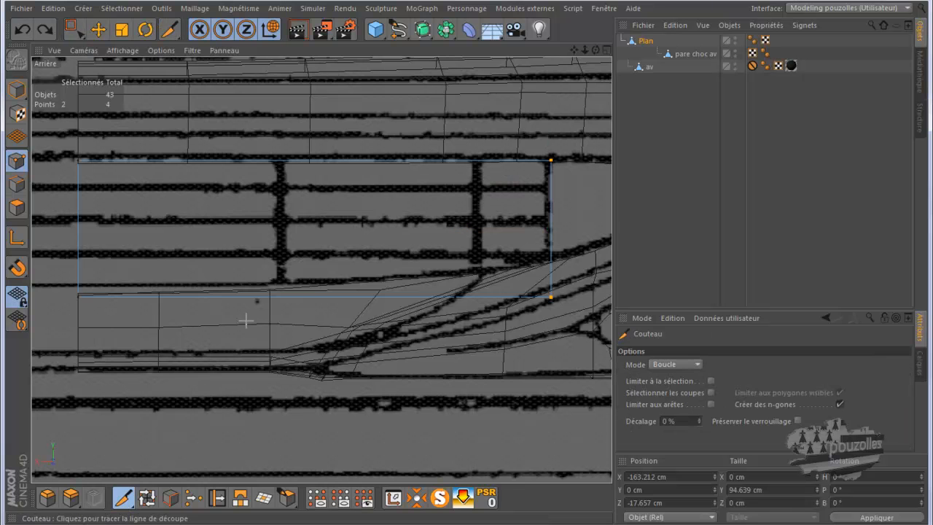
{"action": "left_click", "coordinate": [281, 159]}
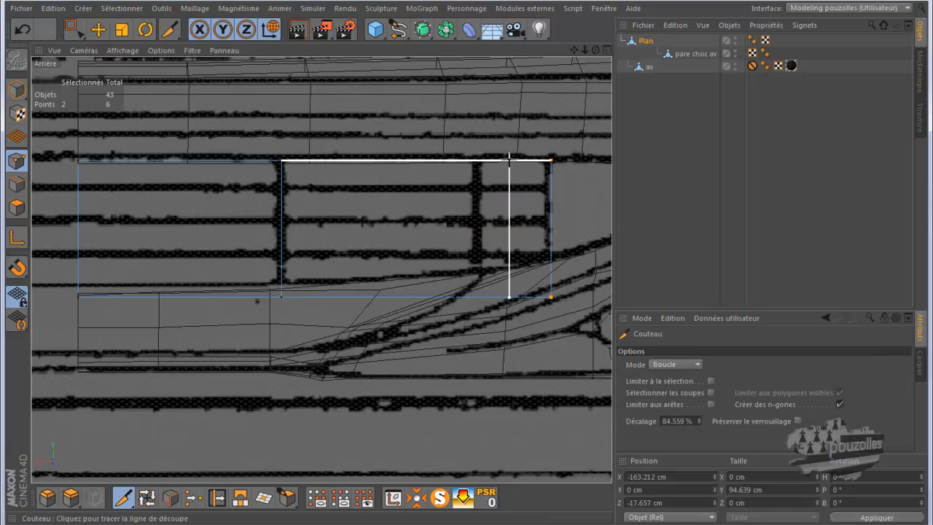
{"action": "left_click", "coordinate": [479, 159]}
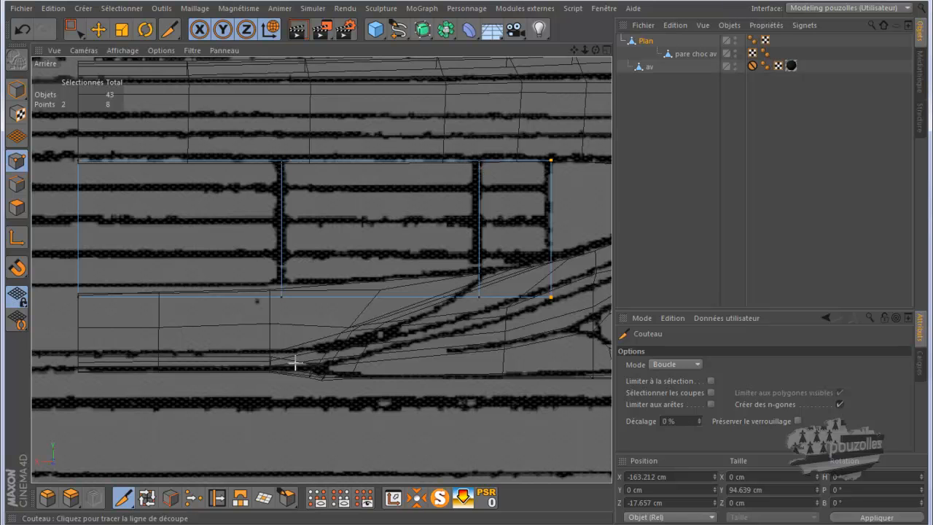
- Move the two cuts' point pairs forward to bend the Plan along the bumper, the outer to about Z -7.8 cm, the inner to about Z 11.5 cm
{"action": "middle_click", "coordinate": [208, 311]}
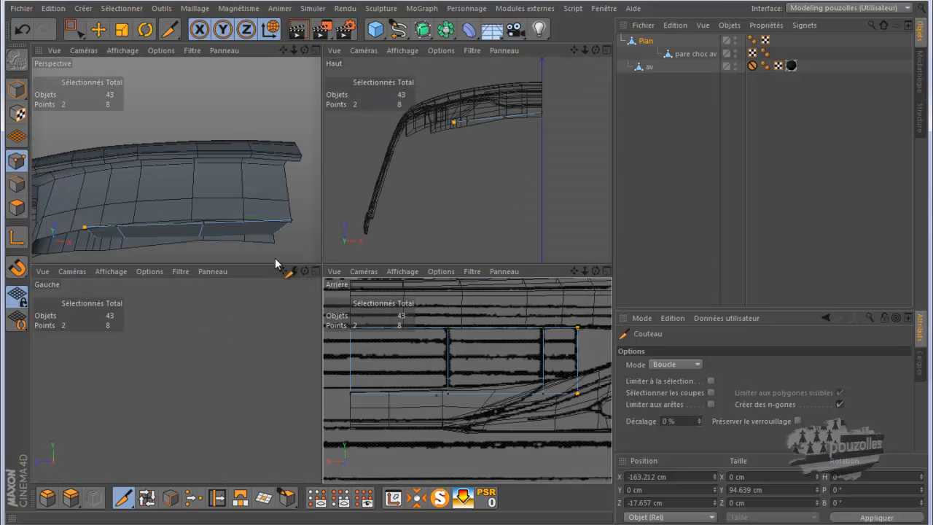
{"action": "middle_click", "coordinate": [475, 197]}
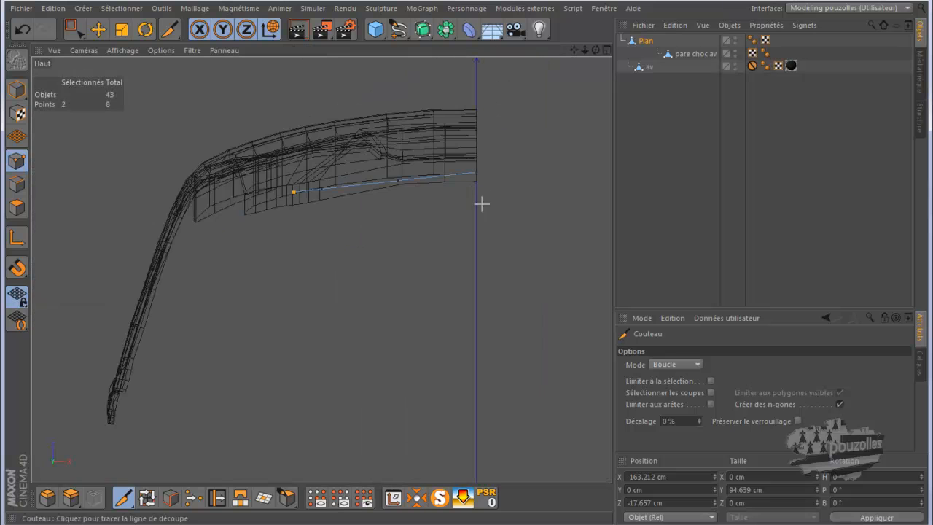
{"action": "middle_click", "coordinate": [314, 283]}
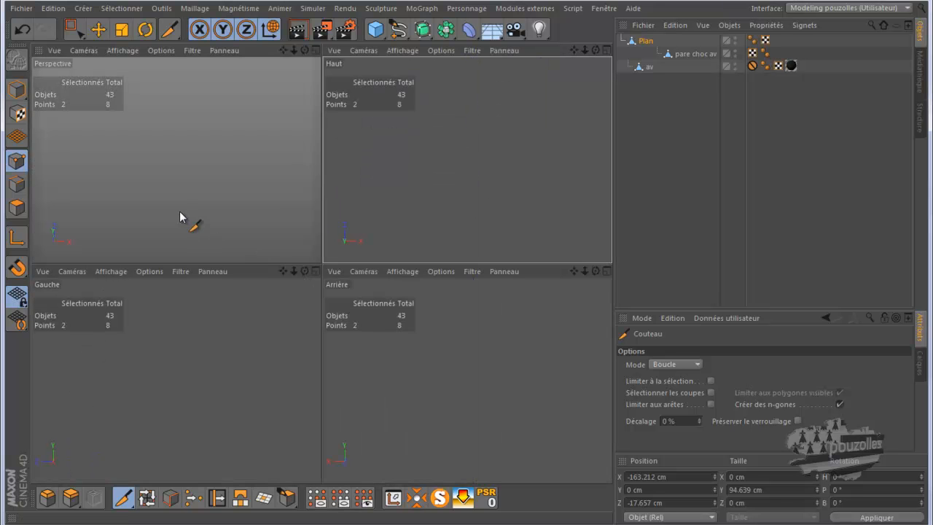
{"action": "middle_click", "coordinate": [180, 216]}
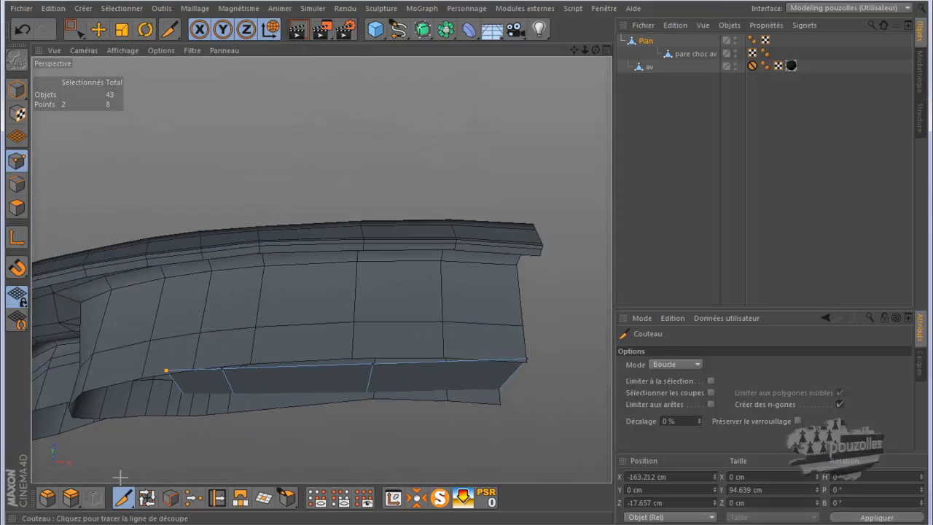
{"action": "left_click", "coordinate": [73, 32]}
{"action": "left_click_drag", "start_coordinate": [260, 320], "coordinate": [208, 473]}
{"action": "left_click_drag", "start_coordinate": [238, 327], "coordinate": [245, 326]}
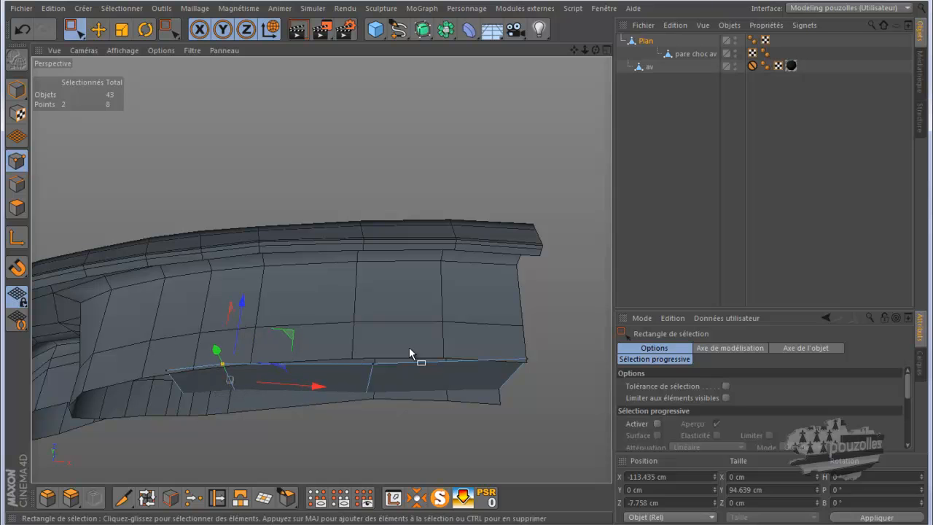
{"action": "left_click_drag", "start_coordinate": [363, 396], "coordinate": [387, 354]}
{"action": "left_click_drag", "start_coordinate": [372, 307], "coordinate": [371, 314]}
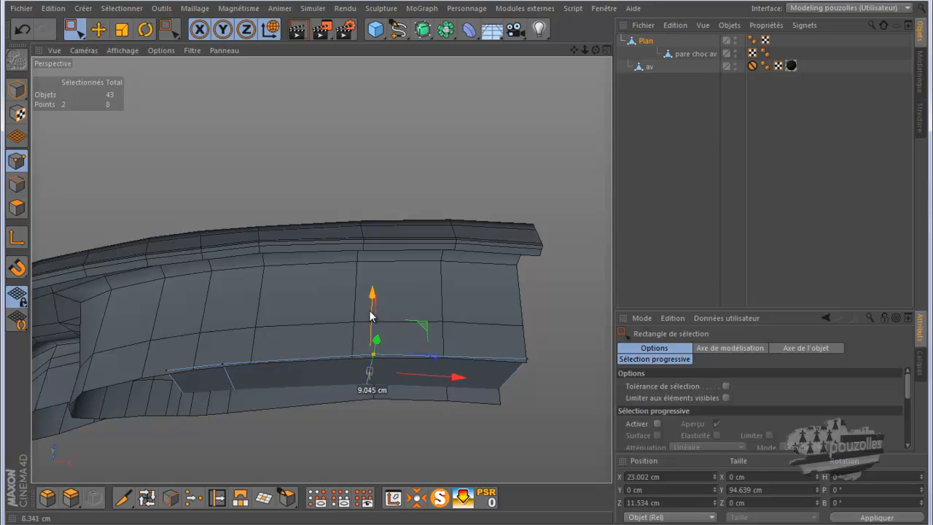
{"action": "left_click_drag", "start_coordinate": [370, 312], "coordinate": [372, 313]}
{"action": "left_click_drag", "start_coordinate": [595, 51], "coordinate": [467, 262]}
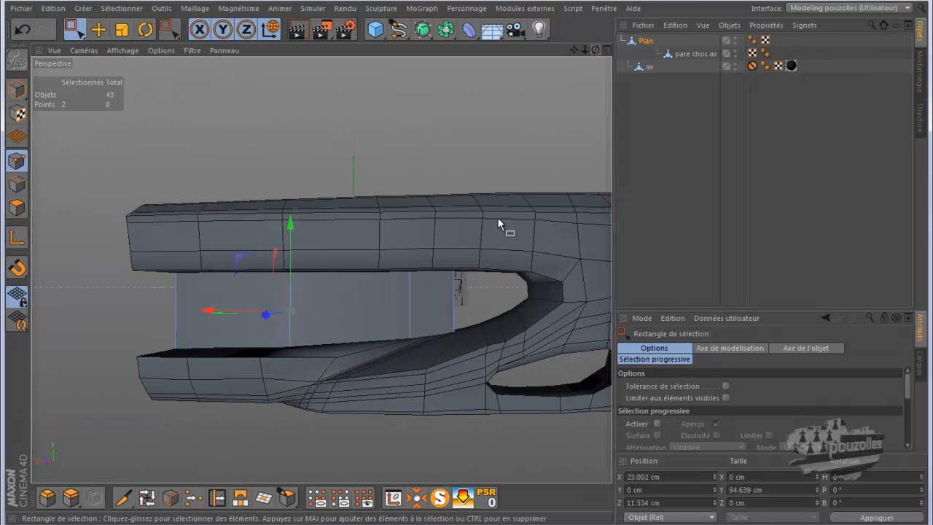
- In the rear view, cut three horizontal loops into the Plan with the Knife, along the blueprint's horizontal grille bars
{"action": "middle_click", "coordinate": [400, 373]}
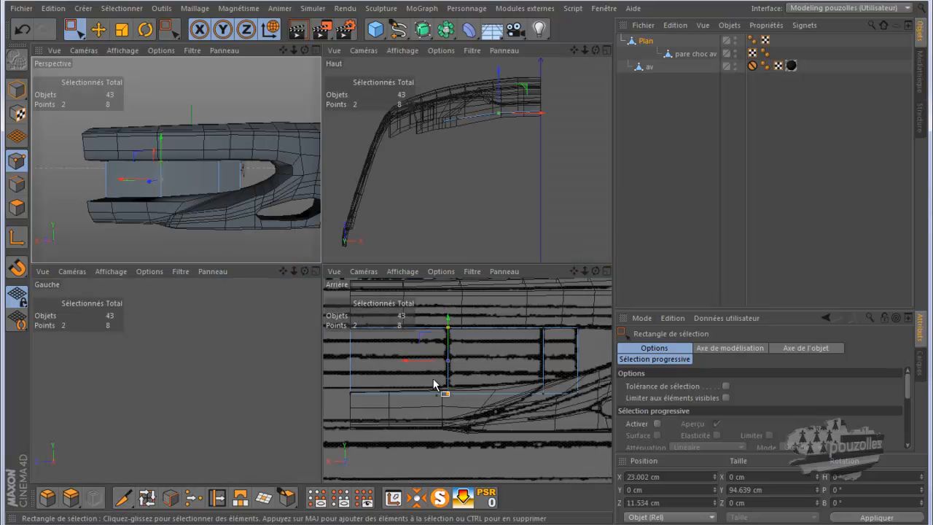
{"action": "middle_click", "coordinate": [433, 384]}
{"action": "left_click", "coordinate": [124, 498]}
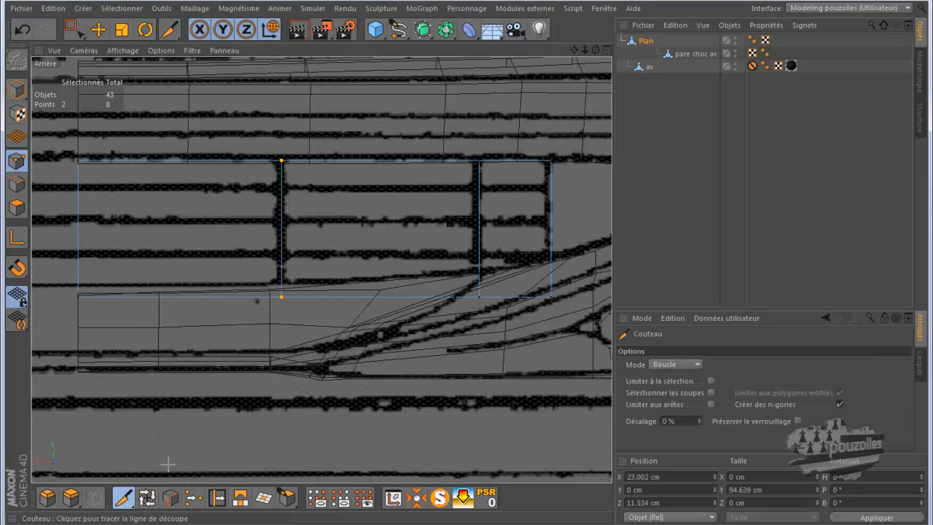
{"action": "left_click", "coordinate": [551, 219]}
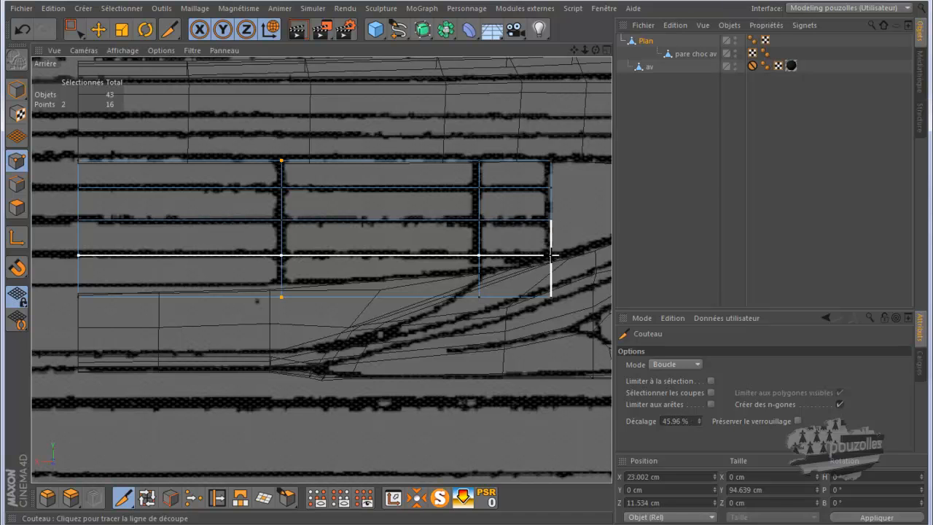
{"action": "left_click", "coordinate": [552, 254]}
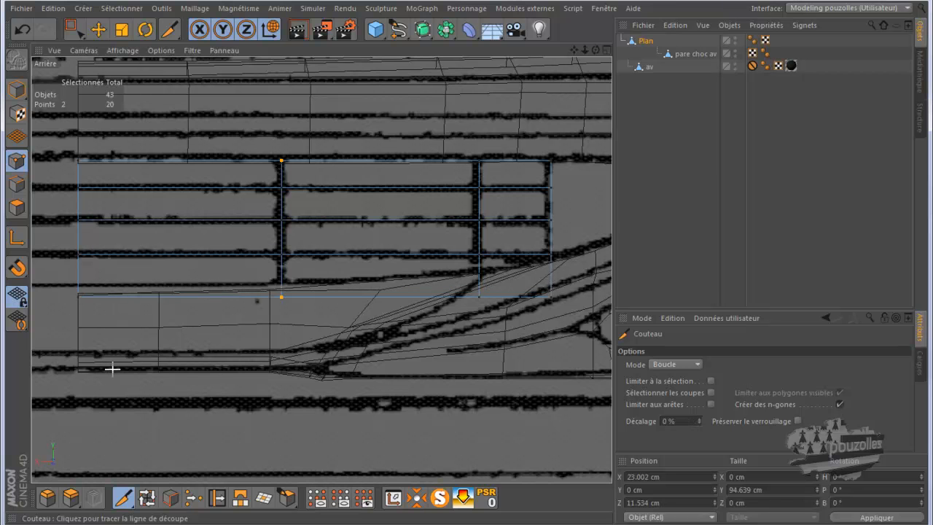
- Inner-extrude all of the Plan's polygons individually by 2.4 cm, with group preservation turned off
{"action": "left_click", "coordinate": [16, 209]}
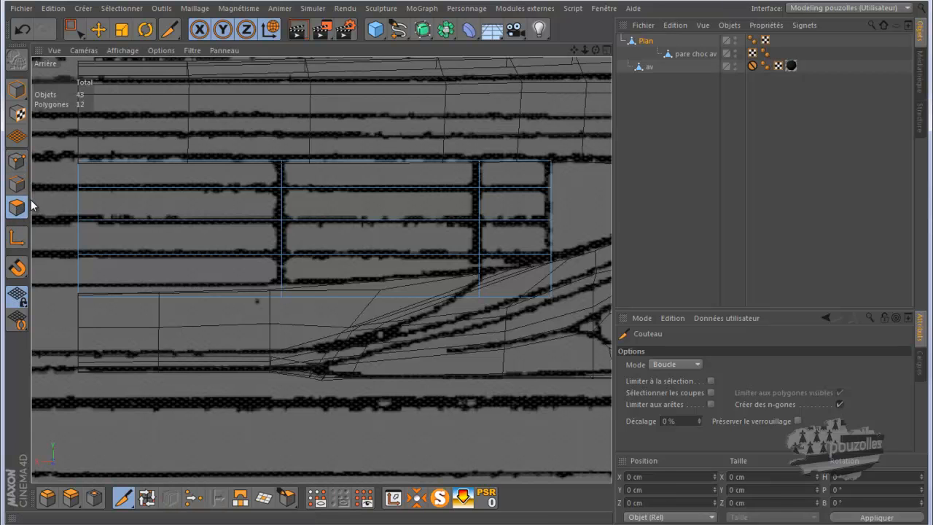
{"action": "key", "text": "ctrl+a"}
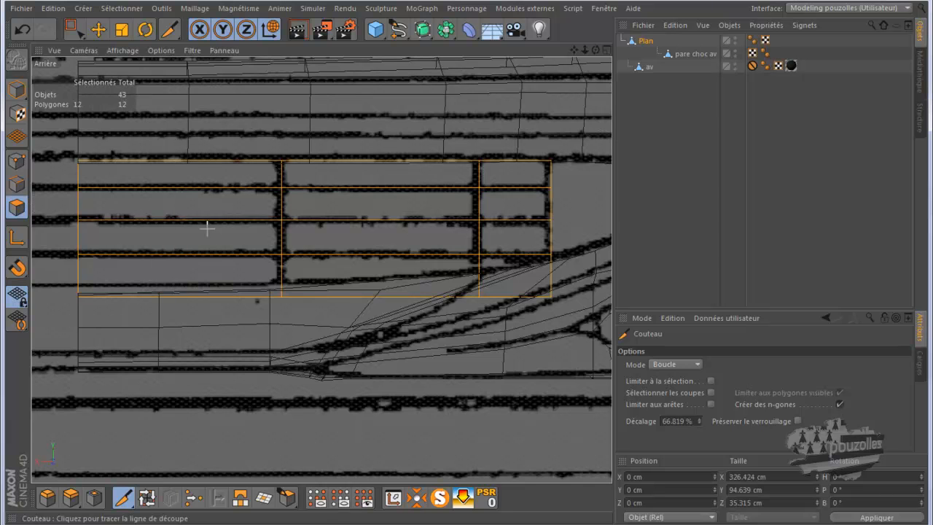
{"action": "left_click", "coordinate": [93, 497]}
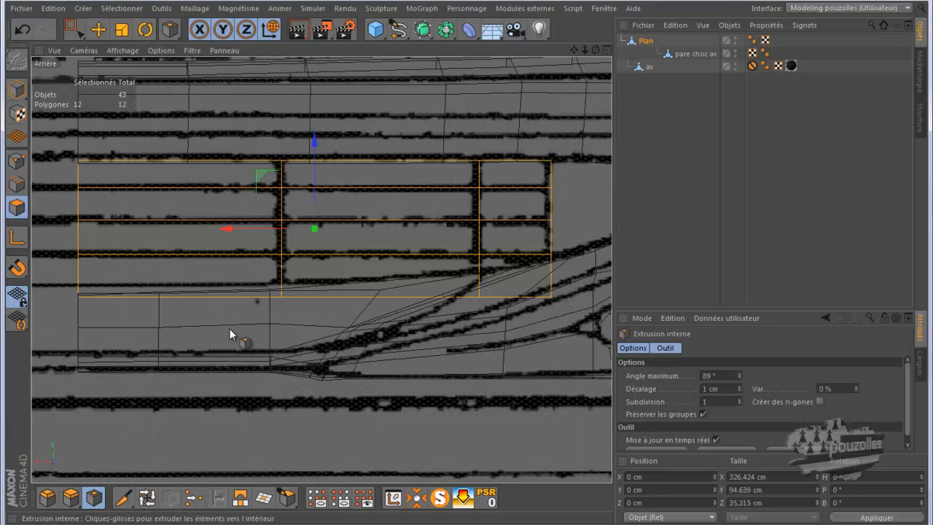
{"action": "left_click_drag", "start_coordinate": [469, 270], "coordinate": [467, 269]}
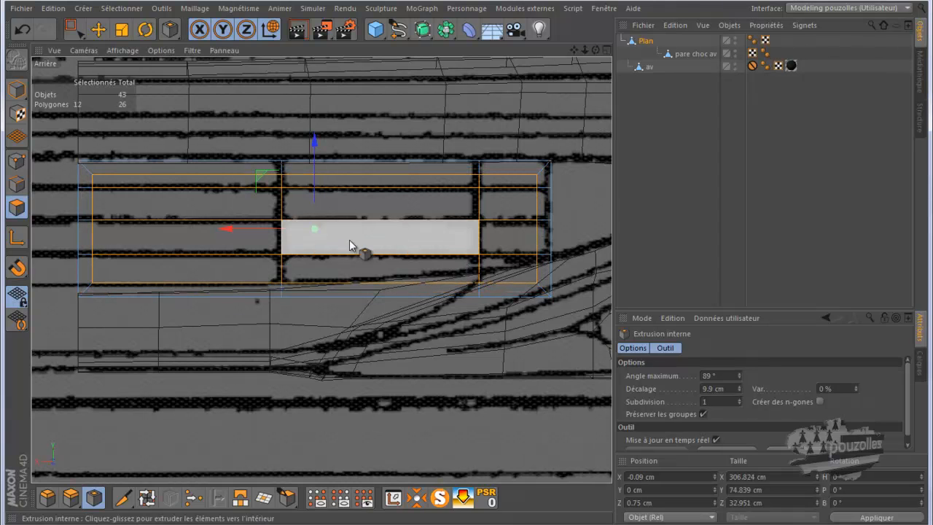
{"action": "left_click", "coordinate": [22, 29]}
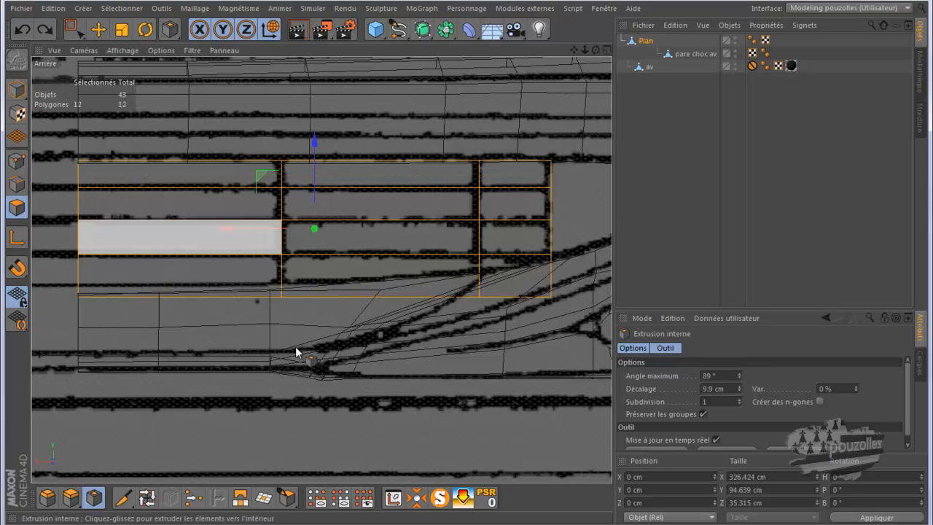
{"action": "left_click", "coordinate": [703, 413]}
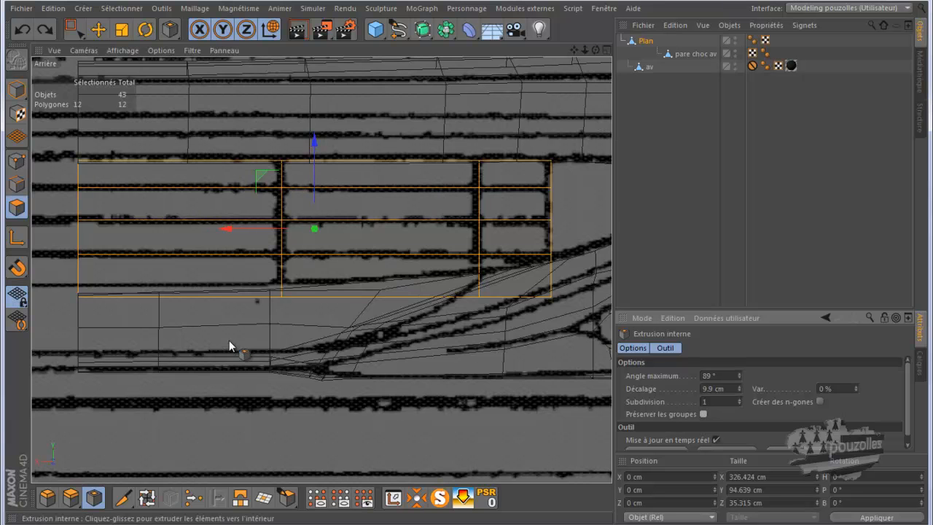
{"action": "left_click_drag", "start_coordinate": [244, 315], "coordinate": [466, 269]}
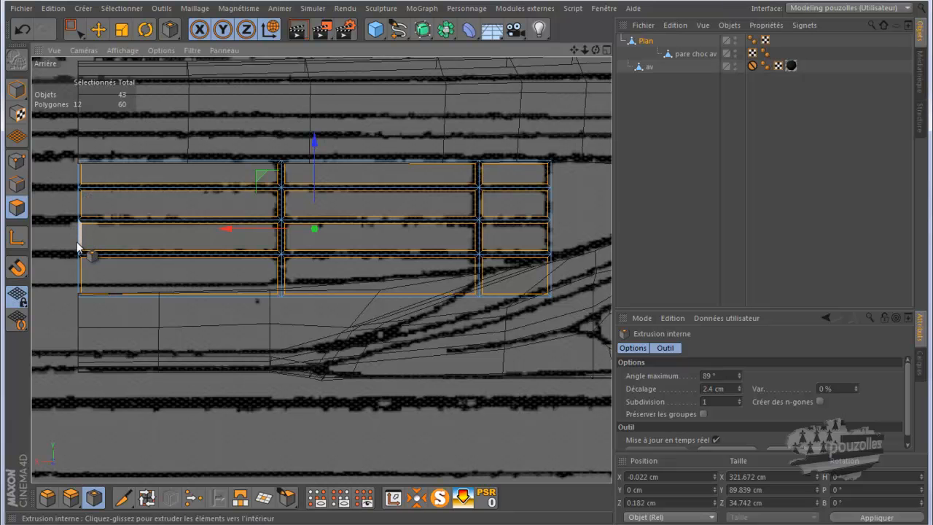
- Switch to the photo viewer and examine the front grille's bars in the reference photos Ferrari_550_Maranello_11 and Ferrari_550_Maranello_9
{"action": "scroll", "coordinate": [156, 234], "scroll_direction": "down", "scroll_amount": 3}
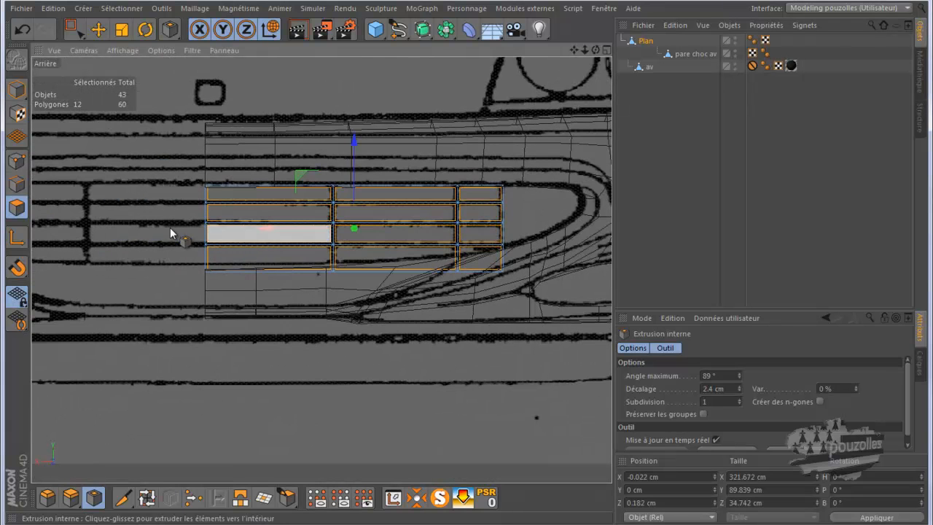
{"action": "scroll", "coordinate": [126, 231], "scroll_direction": "down", "scroll_amount": 2}
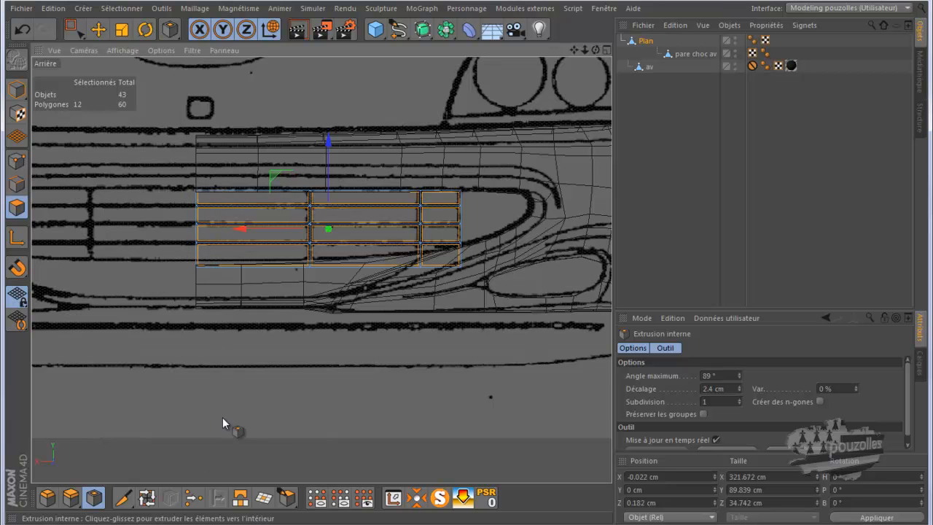
{"action": "mouse_move", "coordinate": [109, 523]}
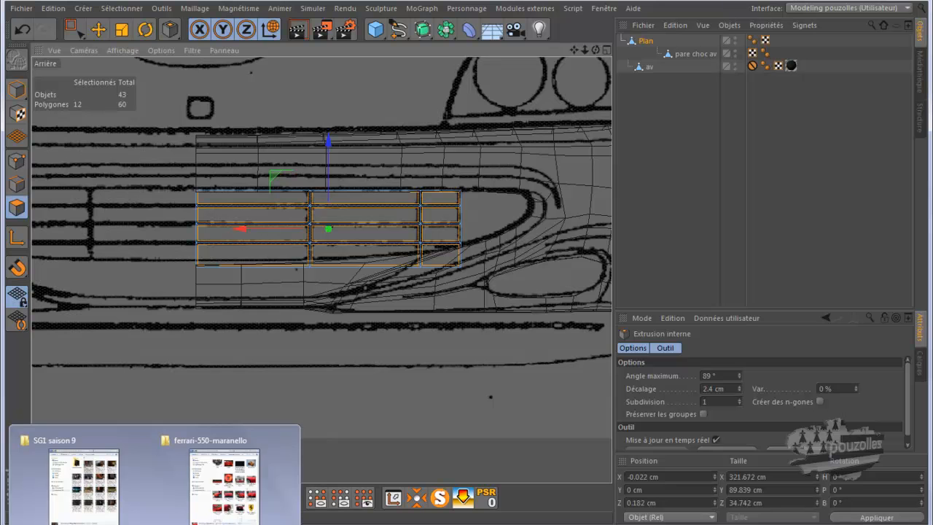
{"action": "left_click", "coordinate": [431, 524]}
{"action": "scroll", "coordinate": [583, 389], "scroll_direction": "down", "scroll_amount": 3}
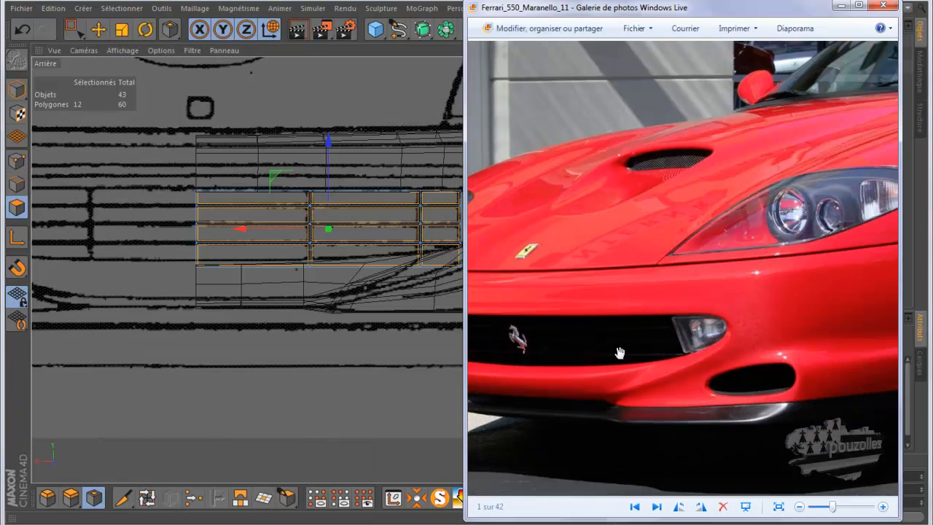
{"action": "mouse_move", "coordinate": [109, 524]}
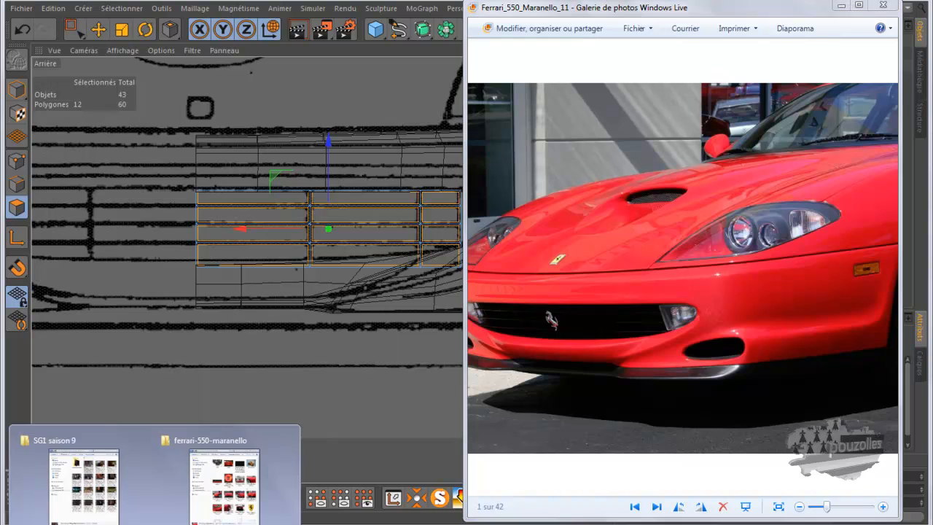
{"action": "left_click", "coordinate": [224, 493]}
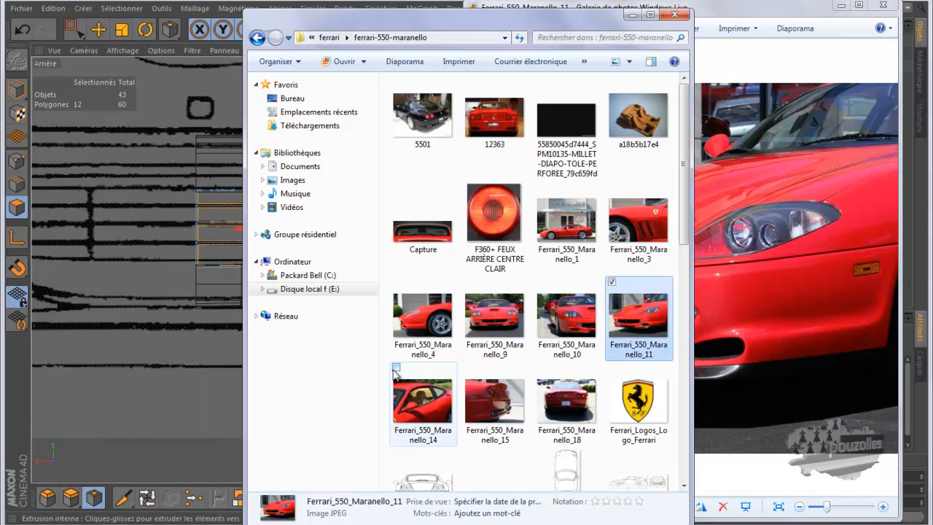
{"action": "left_click", "coordinate": [507, 319]}
{"action": "double_click", "coordinate": [507, 319]}
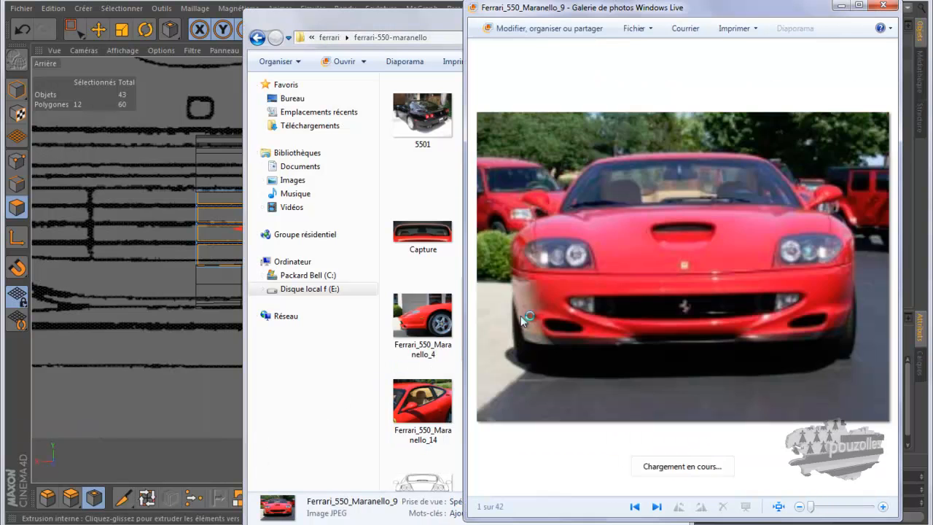
{"action": "scroll", "coordinate": [704, 312], "scroll_direction": "up", "scroll_amount": 4}
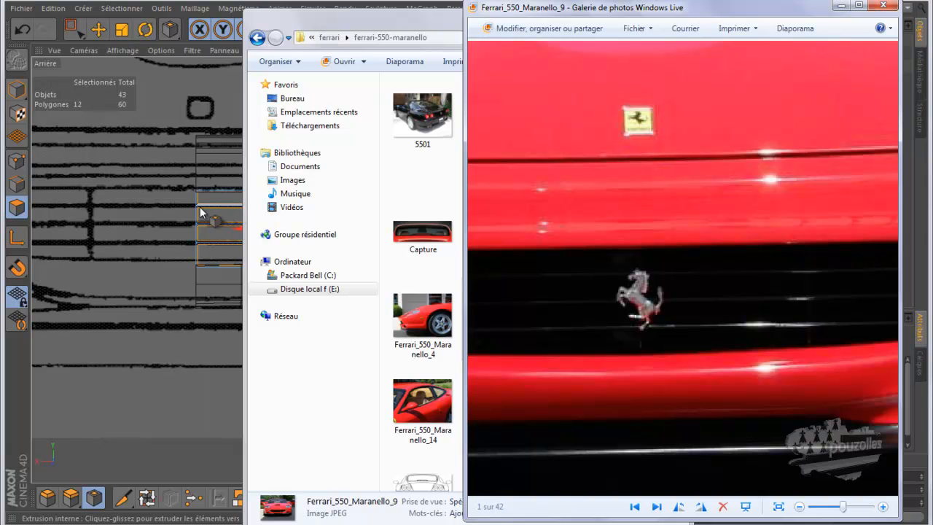
{"action": "left_click", "coordinate": [858, 7]}
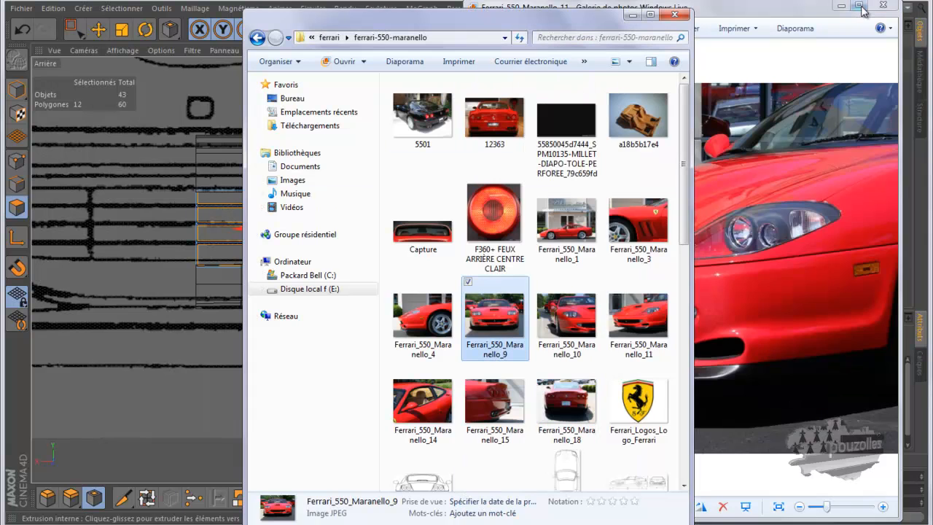
{"action": "left_click", "coordinate": [632, 18]}
{"action": "left_click", "coordinate": [840, 7]}
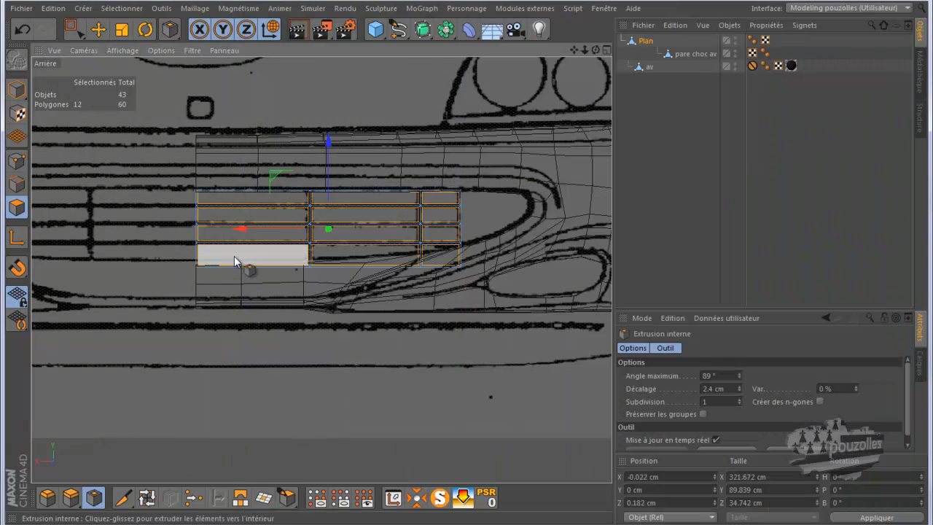
- In the perspective view, extrude the inset polygons by -14 cm to give the grille bars depth
{"action": "middle_click", "coordinate": [172, 218]}
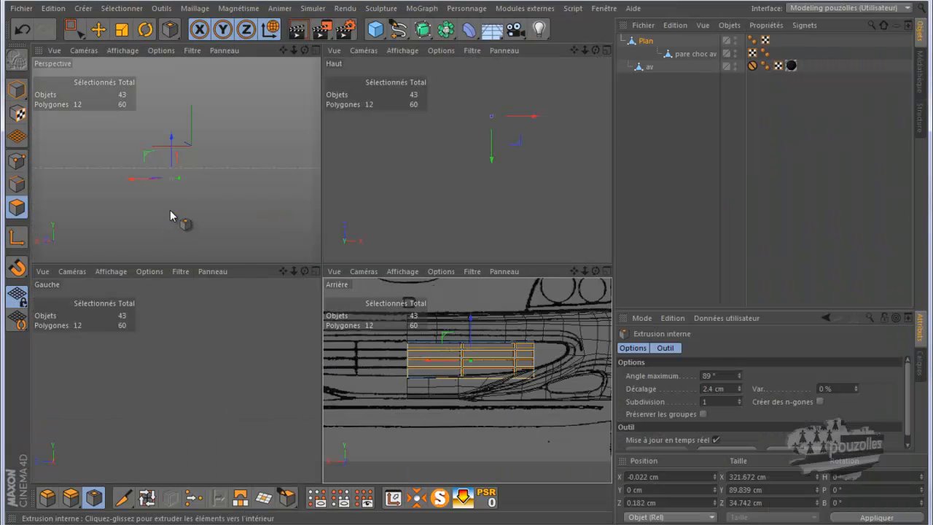
{"action": "middle_click", "coordinate": [172, 211]}
{"action": "left_click_drag", "start_coordinate": [594, 49], "coordinate": [466, 262]}
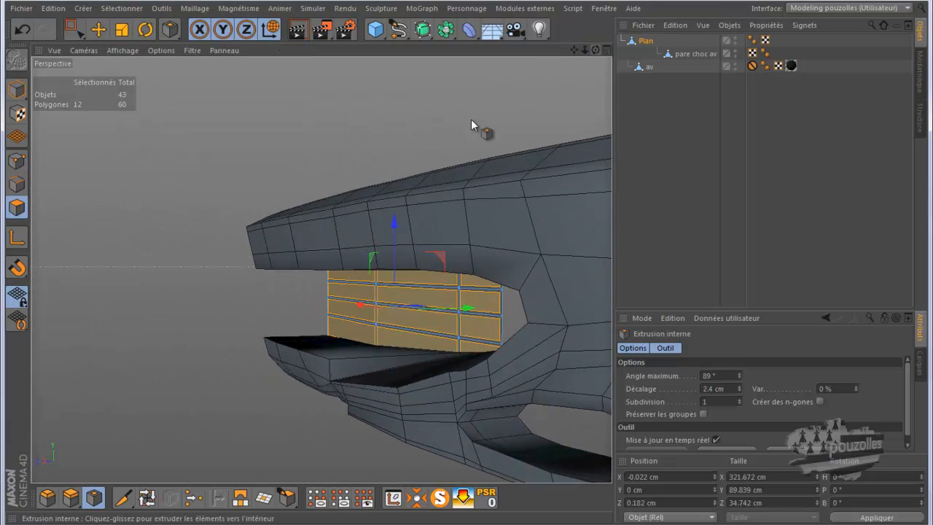
{"action": "left_click", "coordinate": [71, 497]}
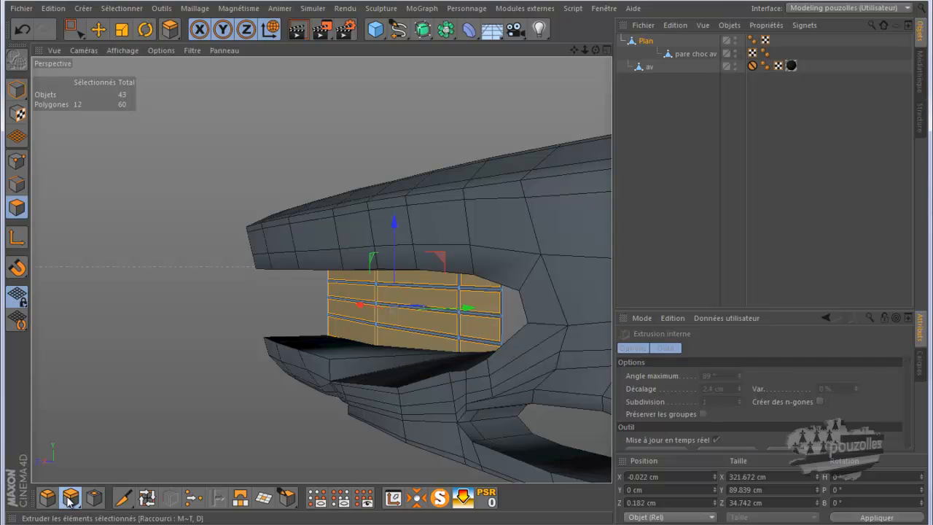
{"action": "left_click_drag", "start_coordinate": [473, 270], "coordinate": [468, 270]}
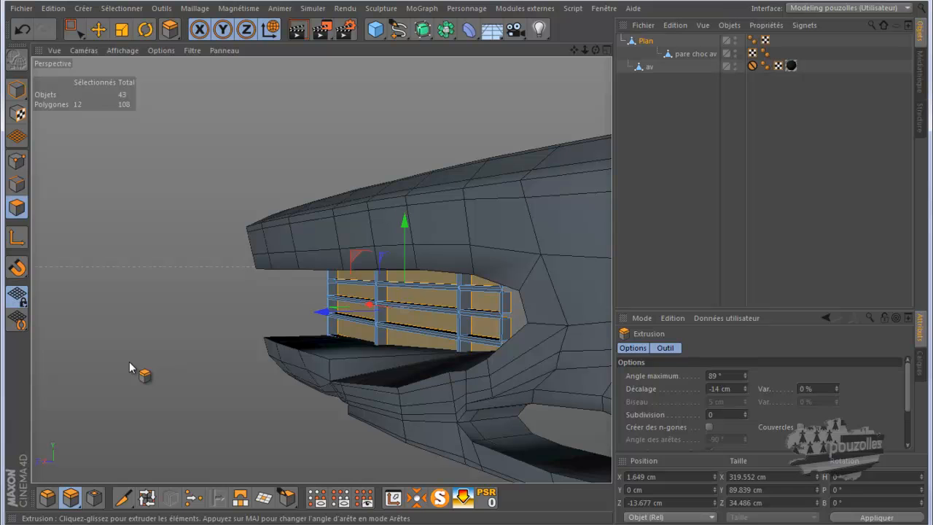
{"action": "scroll", "coordinate": [464, 307], "scroll_direction": "up", "scroll_amount": 5}
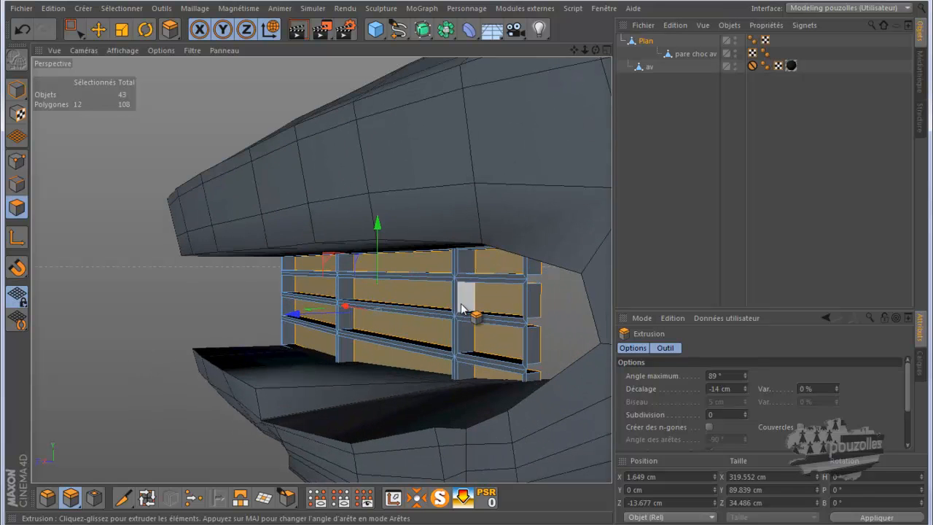
{"action": "scroll", "coordinate": [408, 307], "scroll_direction": "up", "scroll_amount": 2}
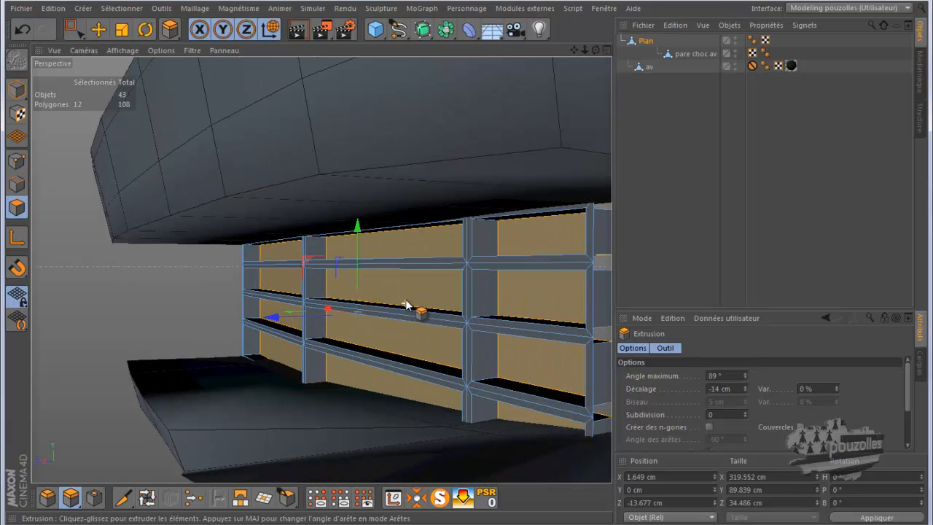
- Turn off the solo display to show the whole car and nest the Plan under pare choc av
{"action": "left_click", "coordinate": [438, 498]}
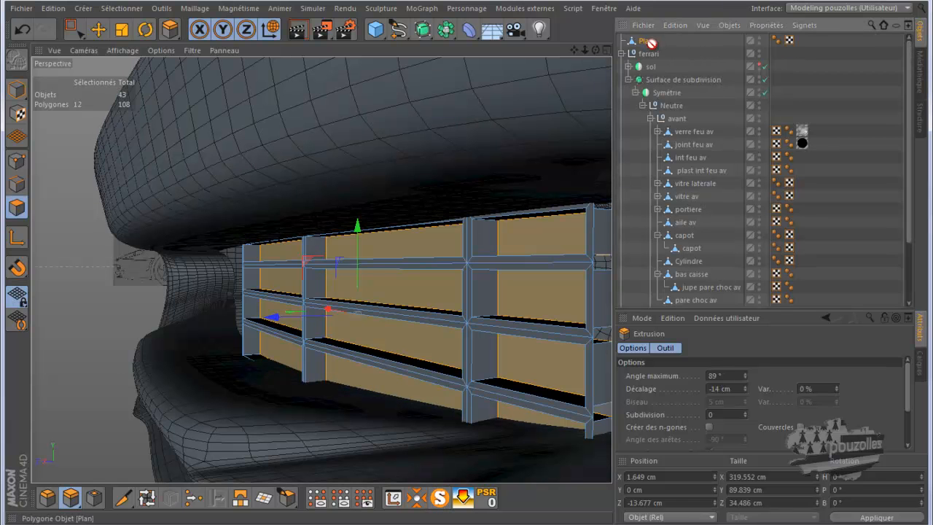
{"action": "left_click_drag", "start_coordinate": [650, 44], "coordinate": [690, 268]}
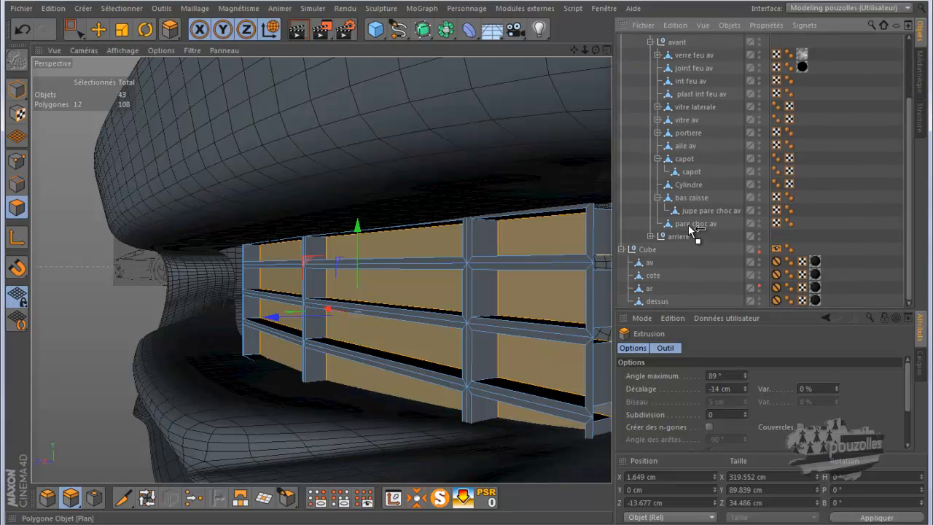
{"action": "left_click_drag", "start_coordinate": [688, 222], "coordinate": [689, 223]}
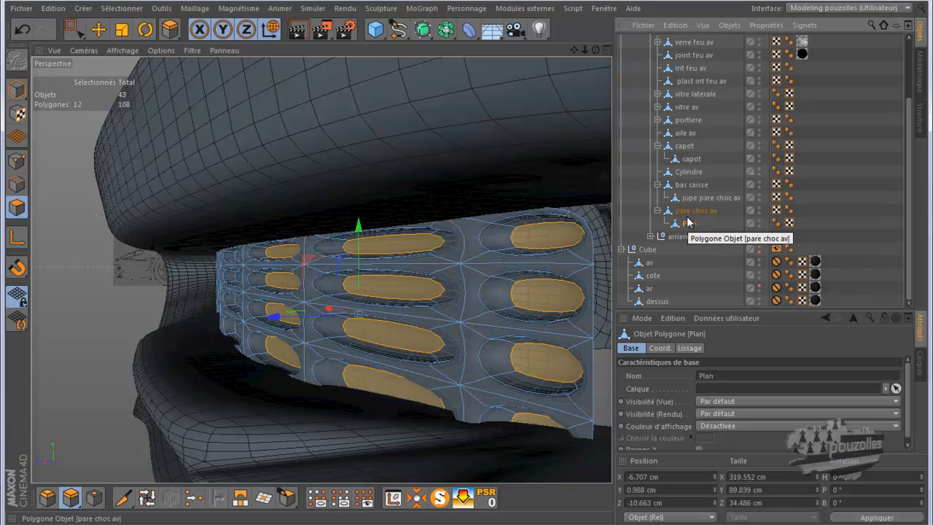
- Move the Plan out of the subdivision hierarchy to just above Surface de subdivision, and delete its selected back polygons to open the grille
{"action": "left_click_drag", "start_coordinate": [689, 223], "coordinate": [688, 37]}
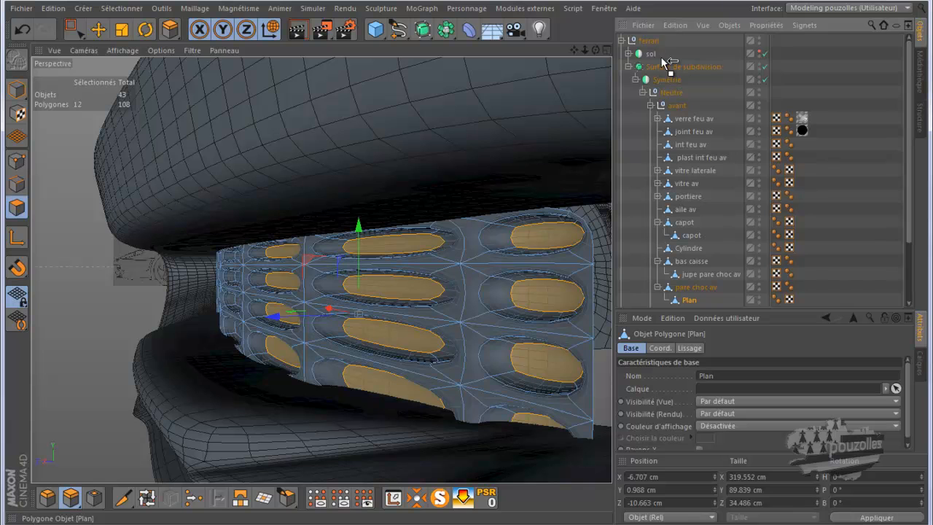
{"action": "left_click_drag", "start_coordinate": [662, 58], "coordinate": [663, 59]}
{"action": "right_click_drag", "start_coordinate": [376, 290], "coordinate": [339, 323], "text": "alt"}
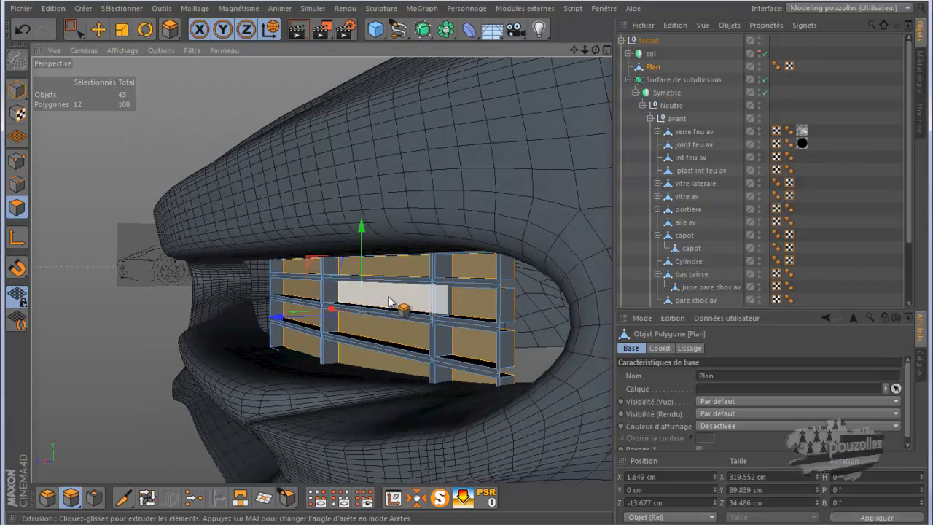
{"action": "key", "text": "Delete"}
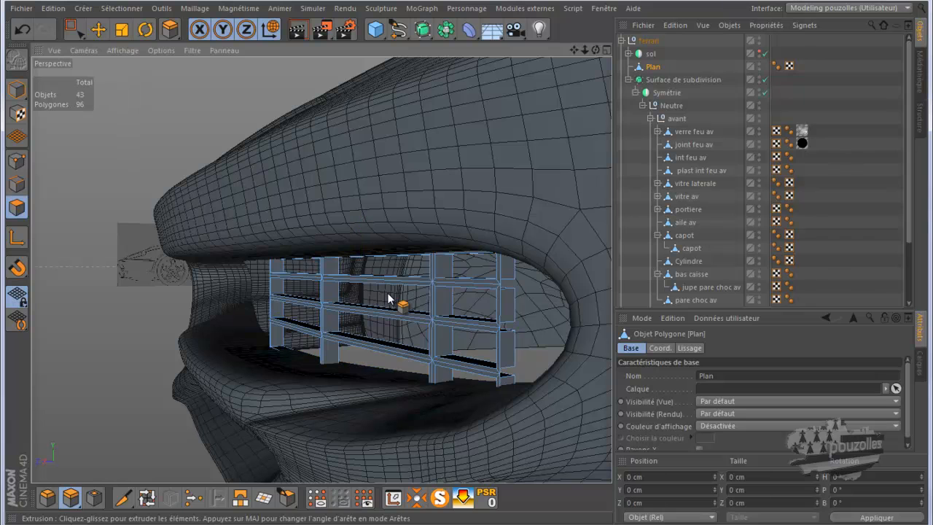
- Render the perspective view of the car's front end to check the grille inside the bumper opening
{"action": "scroll", "coordinate": [384, 297], "scroll_direction": "down", "scroll_amount": 5}
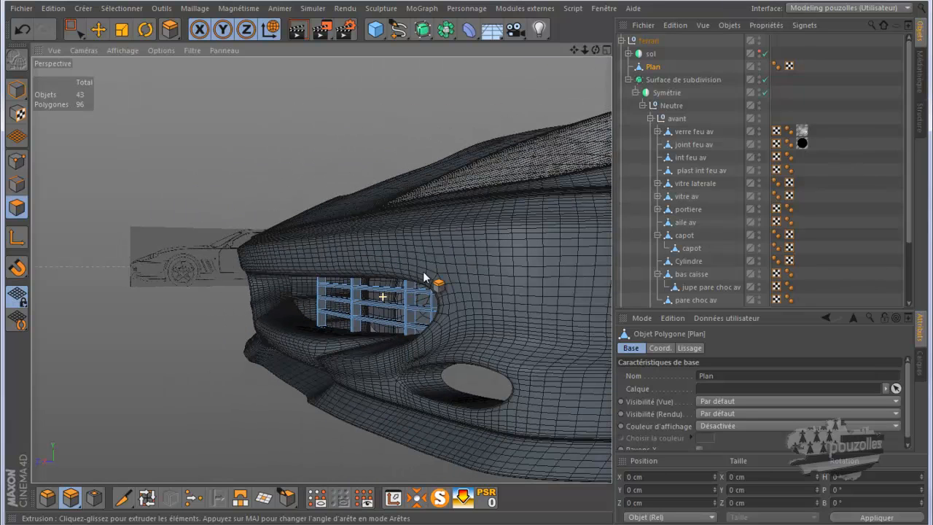
{"action": "left_click_drag", "start_coordinate": [595, 50], "coordinate": [468, 264]}
{"action": "scroll", "coordinate": [323, 285], "scroll_direction": "down", "scroll_amount": 3}
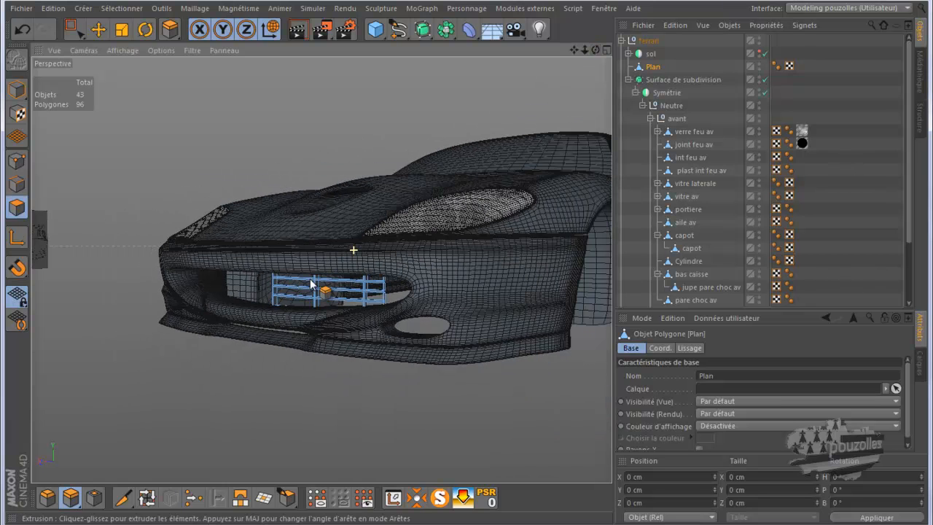
{"action": "left_click", "coordinate": [298, 31]}
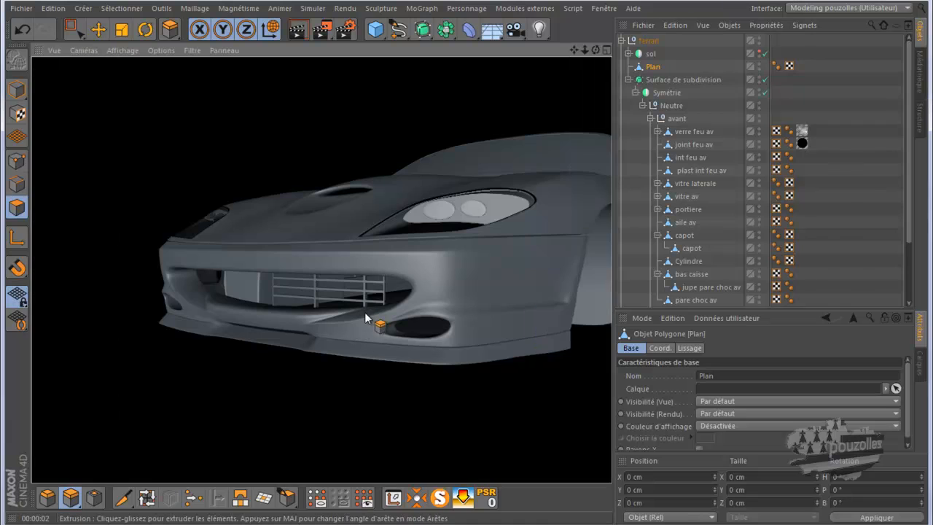
- Loop-select the front edges around all twelve openings of the grille in edge mode
{"action": "scroll", "coordinate": [344, 288], "scroll_direction": "up", "scroll_amount": 10}
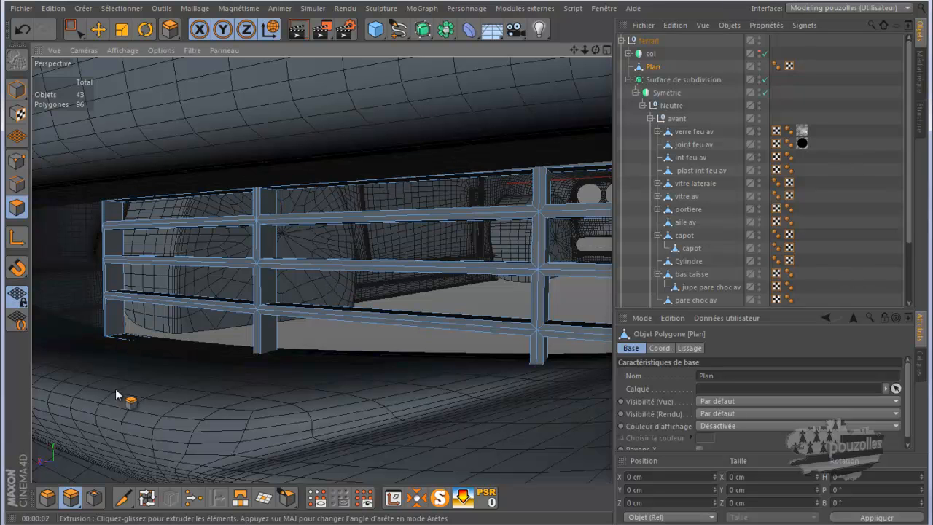
{"action": "left_click", "coordinate": [146, 497]}
{"action": "left_click", "coordinate": [17, 184]}
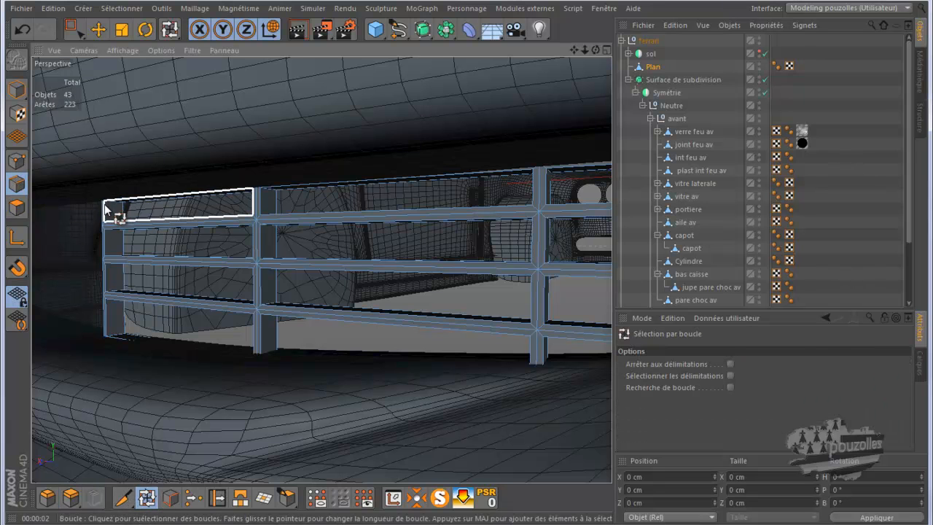
{"action": "left_click", "coordinate": [106, 209]}
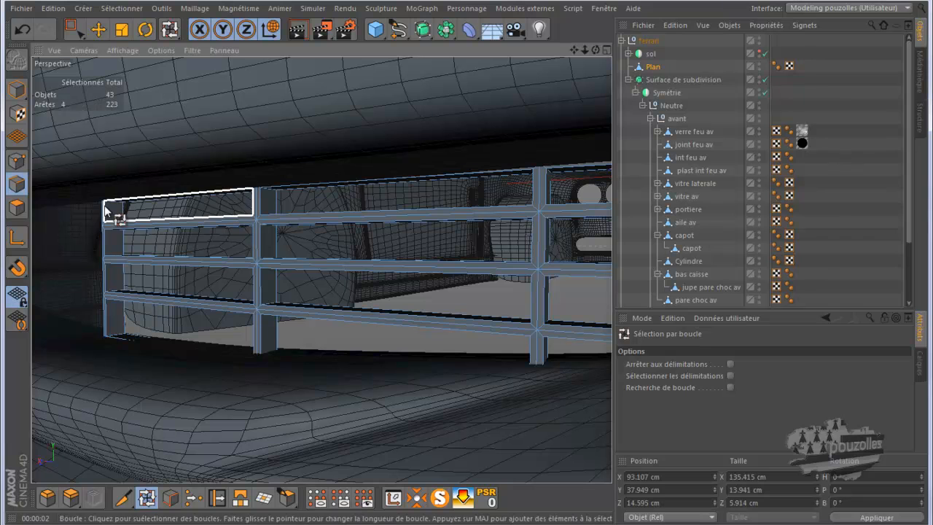
{"action": "left_click", "coordinate": [107, 243], "text": "shift"}
{"action": "left_click", "coordinate": [114, 272], "text": "shift"}
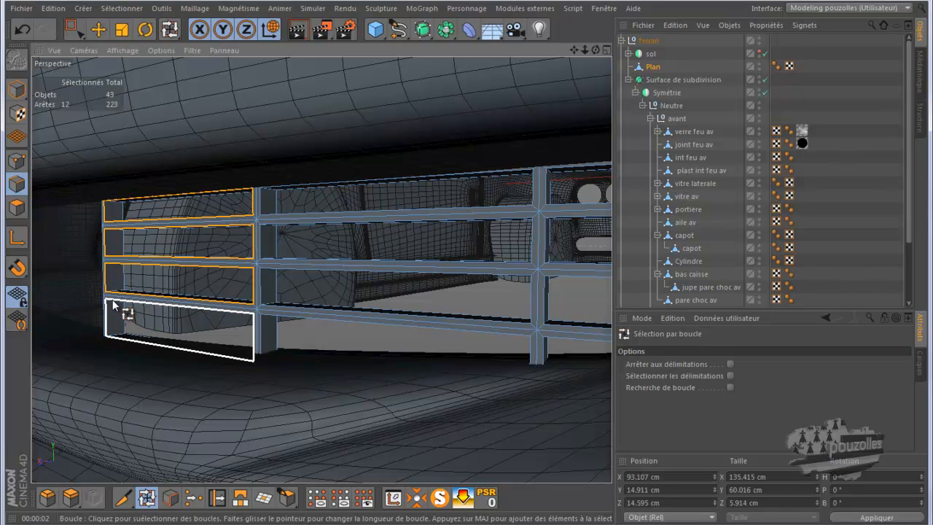
{"action": "left_click", "coordinate": [119, 312], "text": "shift"}
{"action": "left_click", "coordinate": [271, 320], "text": "shift"}
{"action": "left_click", "coordinate": [282, 303], "text": "shift"}
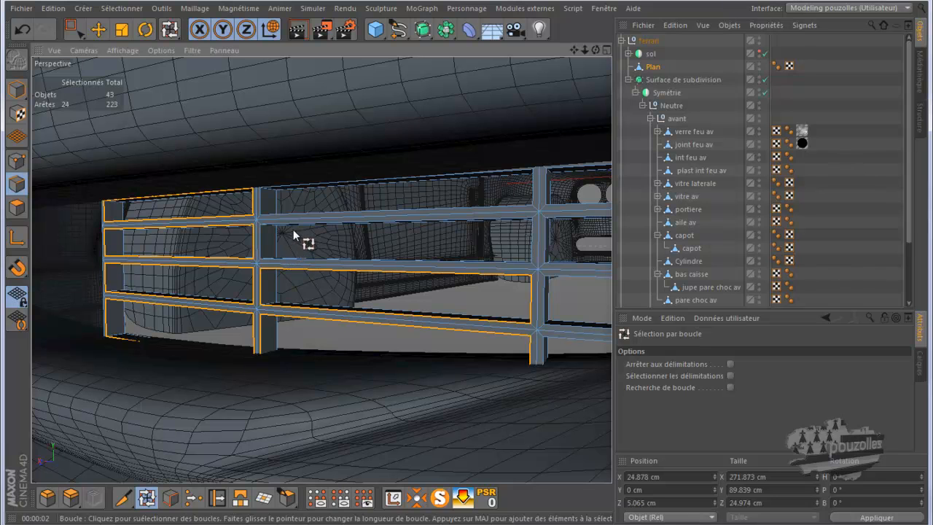
{"action": "left_click", "coordinate": [296, 224], "text": "shift"}
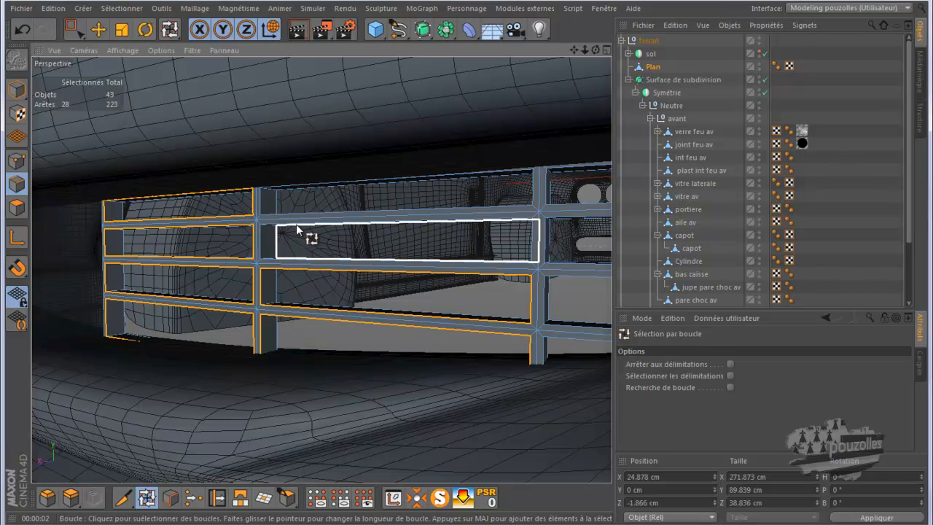
{"action": "key", "text": "ctrl+z"}
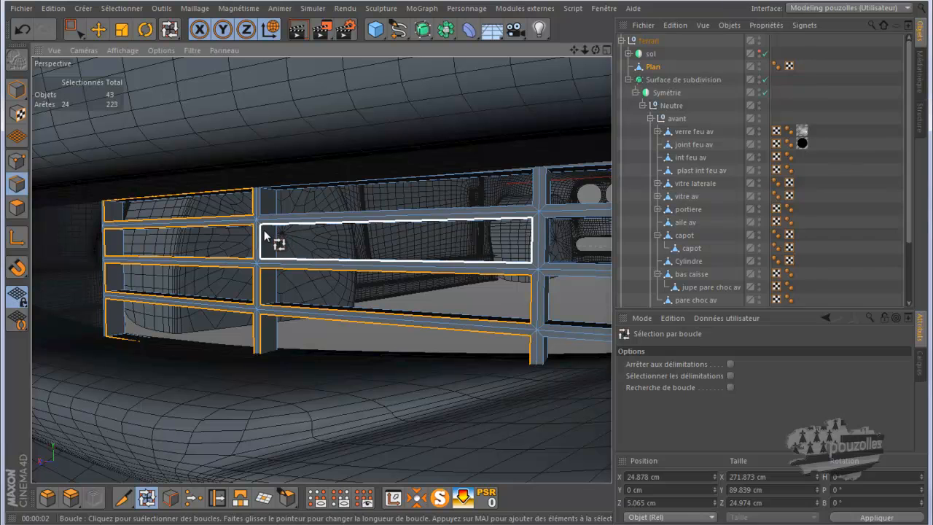
{"action": "left_click", "coordinate": [283, 221], "text": "shift"}
{"action": "left_click", "coordinate": [369, 216], "text": "shift"}
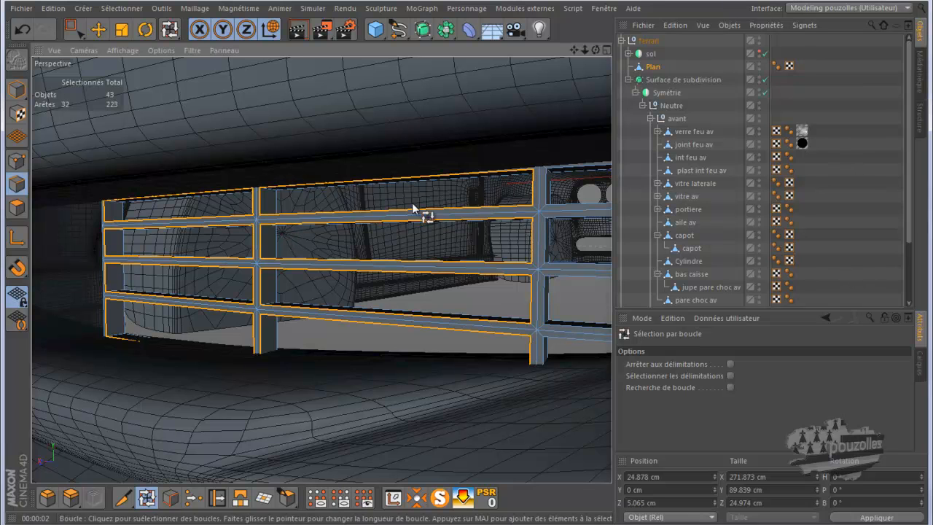
{"action": "left_click", "coordinate": [559, 204], "text": "shift"}
{"action": "left_click", "coordinate": [563, 221], "text": "shift"}
{"action": "left_click", "coordinate": [571, 274], "text": "shift"}
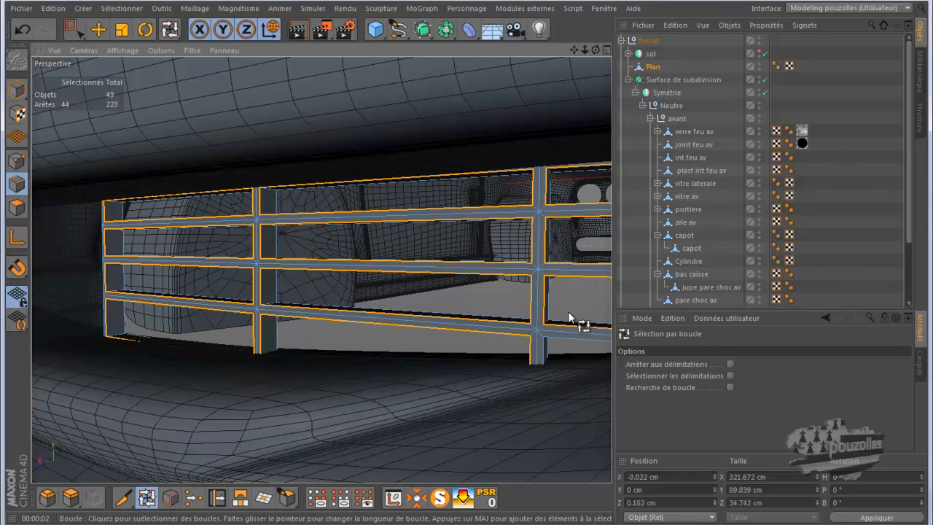
{"action": "left_click", "coordinate": [566, 336], "text": "shift"}
- Bevel the selected grille edges with a 0.8 cm offset and 1 subdivision
{"action": "left_click", "coordinate": [47, 498]}
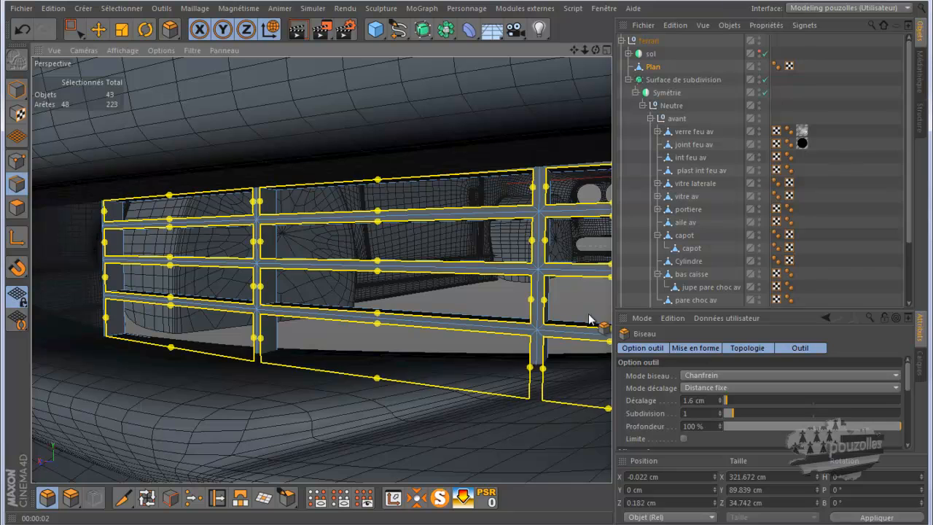
{"action": "scroll", "coordinate": [534, 278], "scroll_direction": "up", "scroll_amount": 3}
{"action": "scroll", "coordinate": [529, 279], "scroll_direction": "down", "scroll_amount": 3}
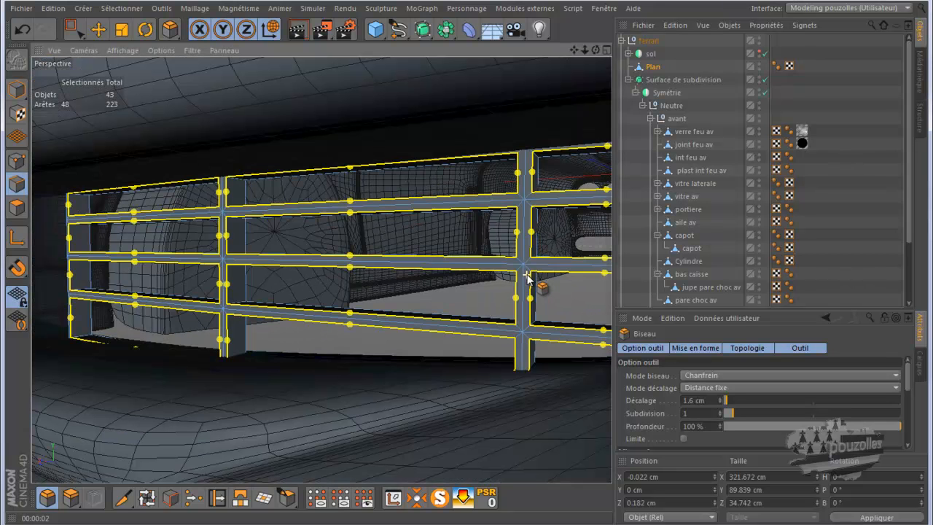
{"action": "left_click_drag", "start_coordinate": [466, 265], "coordinate": [468, 265]}
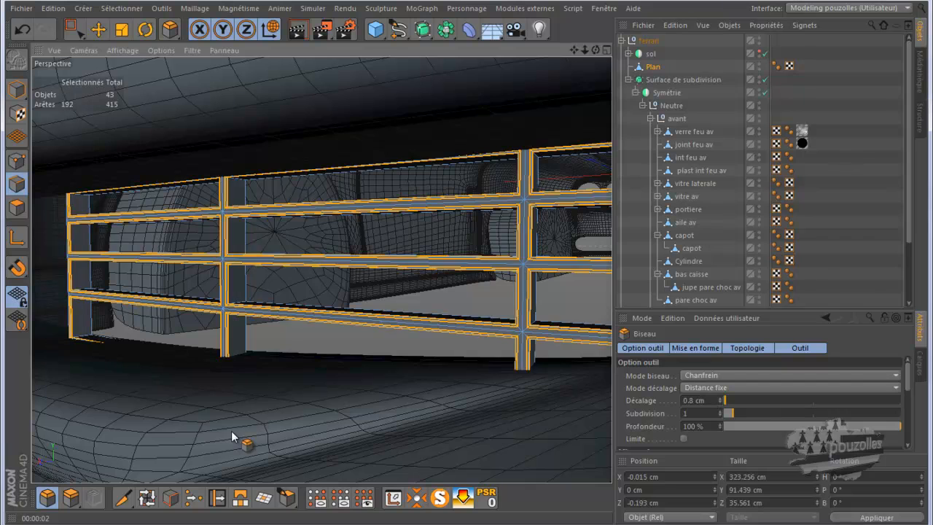
- Render a close perspective view of the grille to check its bevelled bars
{"action": "right_click_drag", "start_coordinate": [230, 422], "coordinate": [246, 408], "text": "alt"}
{"action": "scroll", "coordinate": [246, 407], "scroll_direction": "down", "scroll_amount": 3}
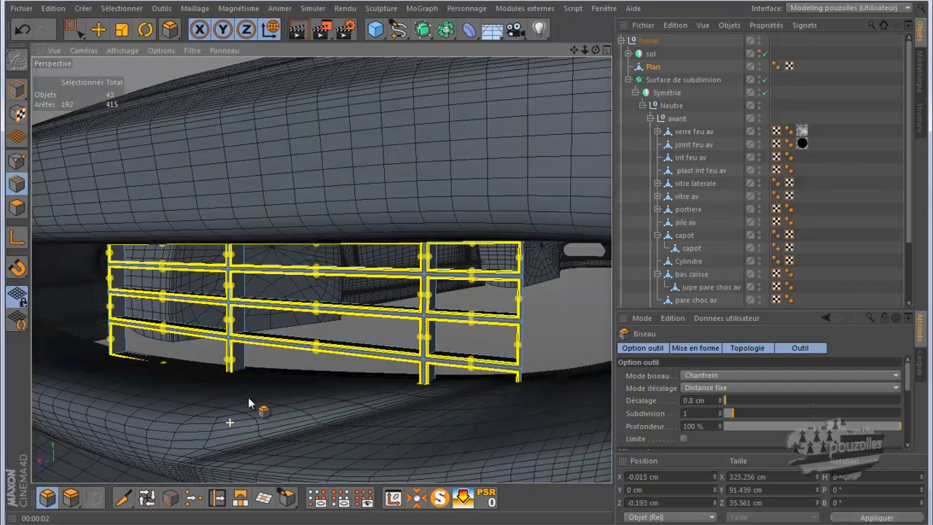
{"action": "left_click", "coordinate": [297, 30]}
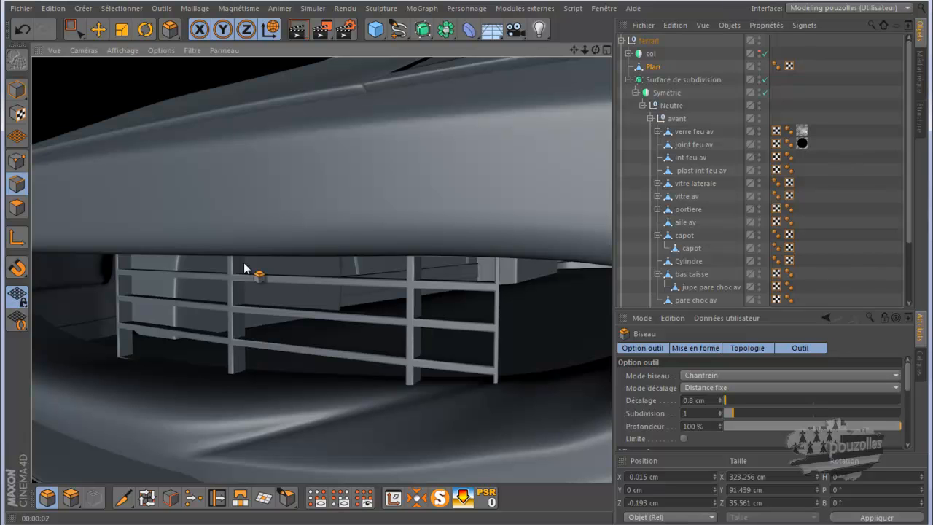
- Examine the Plan's bars up close in polygon mode with nothing selected, and undo back to before the edge bevel
{"action": "left_click", "coordinate": [654, 67]}
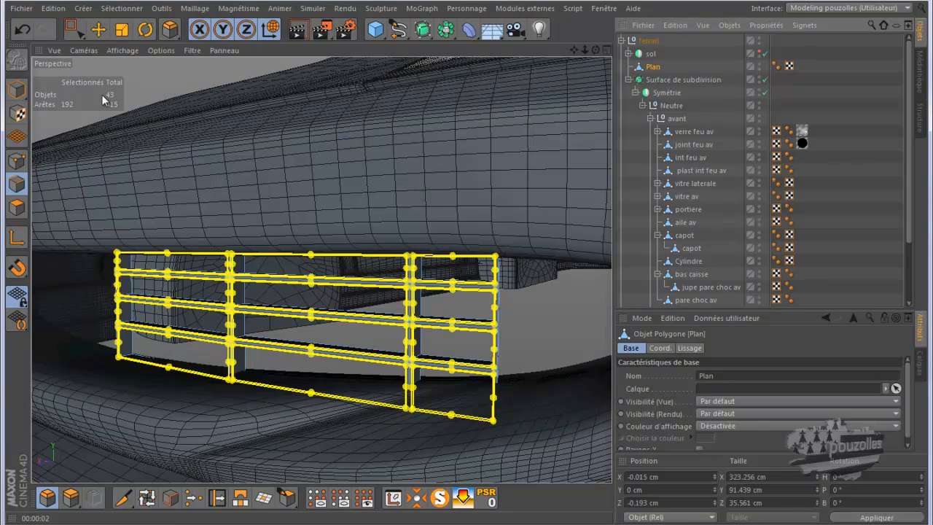
{"action": "left_click", "coordinate": [100, 30]}
{"action": "left_click", "coordinate": [17, 208]}
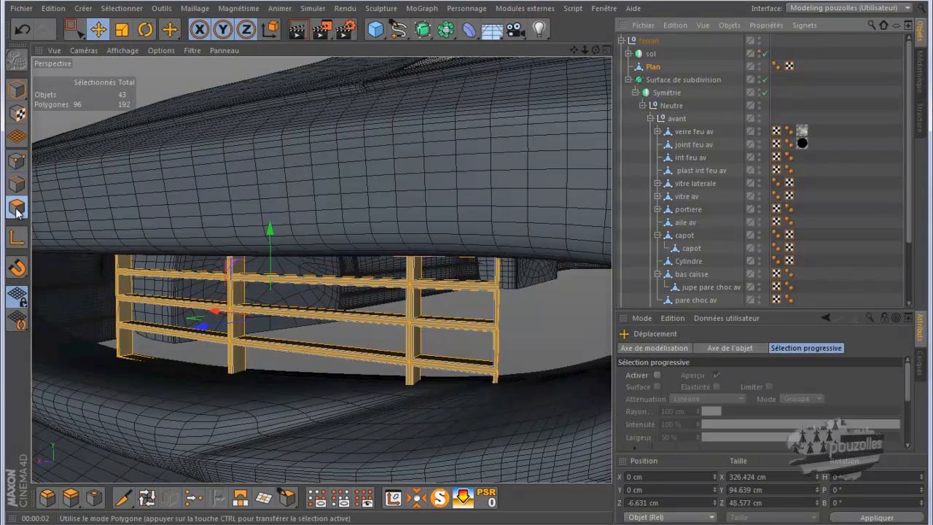
{"action": "left_click", "coordinate": [103, 316]}
{"action": "scroll", "coordinate": [270, 344], "scroll_direction": "up", "scroll_amount": 5}
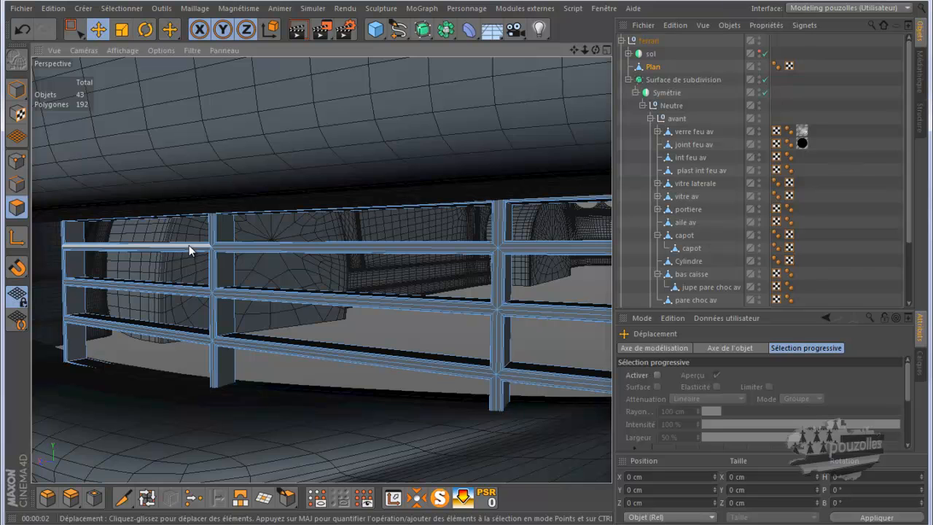
{"action": "scroll", "coordinate": [186, 246], "scroll_direction": "up", "scroll_amount": 4}
{"action": "scroll", "coordinate": [188, 247], "scroll_direction": "up", "scroll_amount": 1}
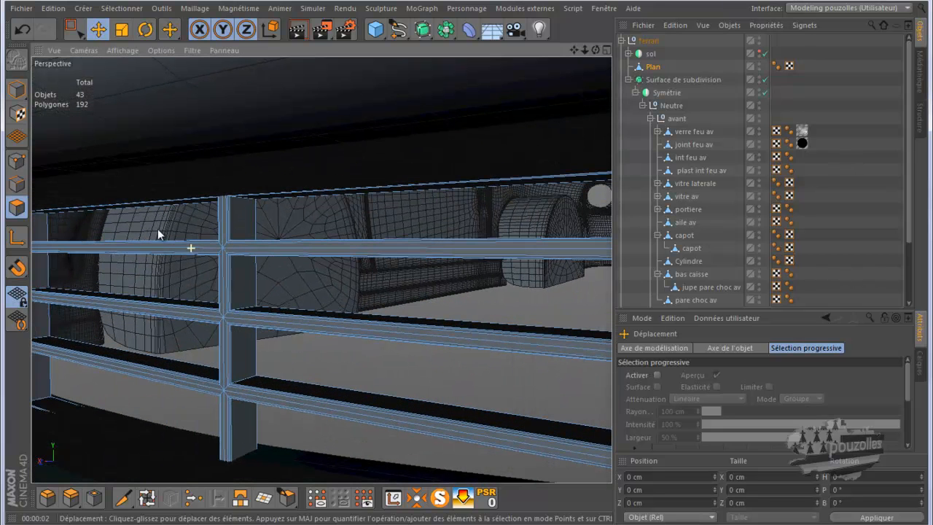
{"action": "left_click", "coordinate": [22, 30]}
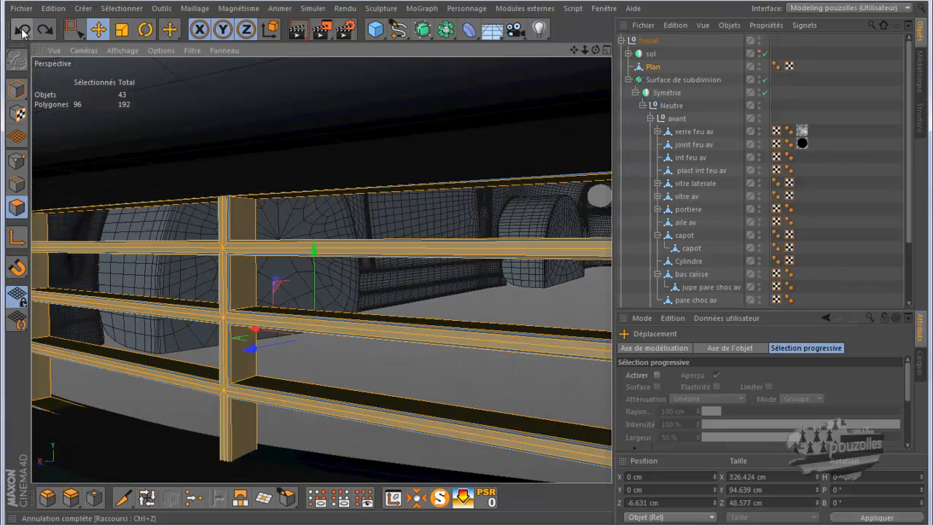
{"action": "left_click", "coordinate": [22, 30]}
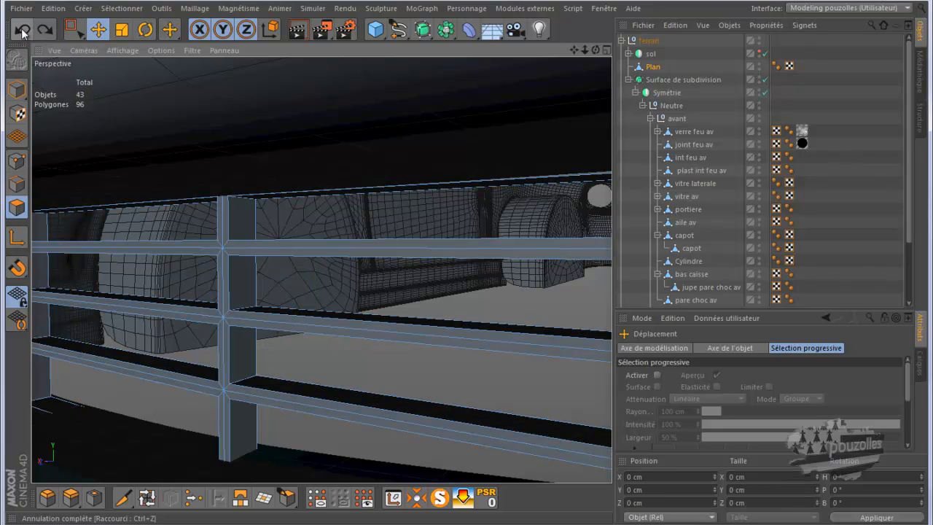
- Select the four front polygons of the upper horizontal bar on both sides of its crossing with a vertical bar
{"action": "left_click", "coordinate": [137, 242]}
{"action": "left_click", "coordinate": [140, 252], "text": "shift"}
{"action": "left_click", "coordinate": [235, 247], "text": "shift"}
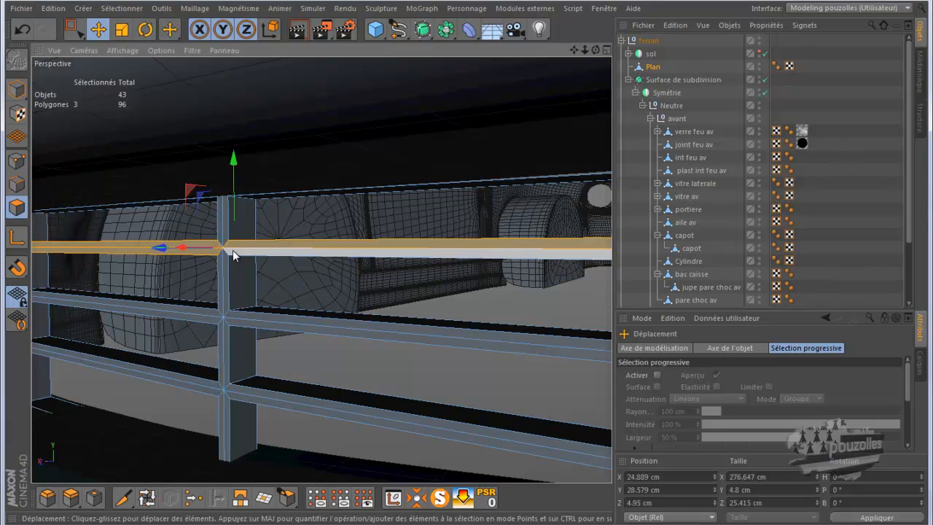
{"action": "left_click", "coordinate": [230, 252], "text": "shift"}
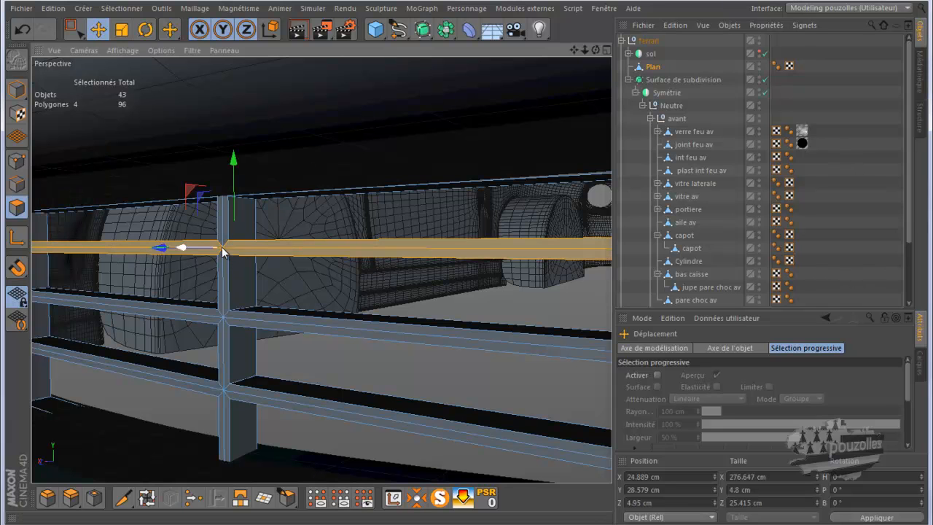
{"action": "scroll", "coordinate": [220, 248], "scroll_direction": "up", "scroll_amount": 4}
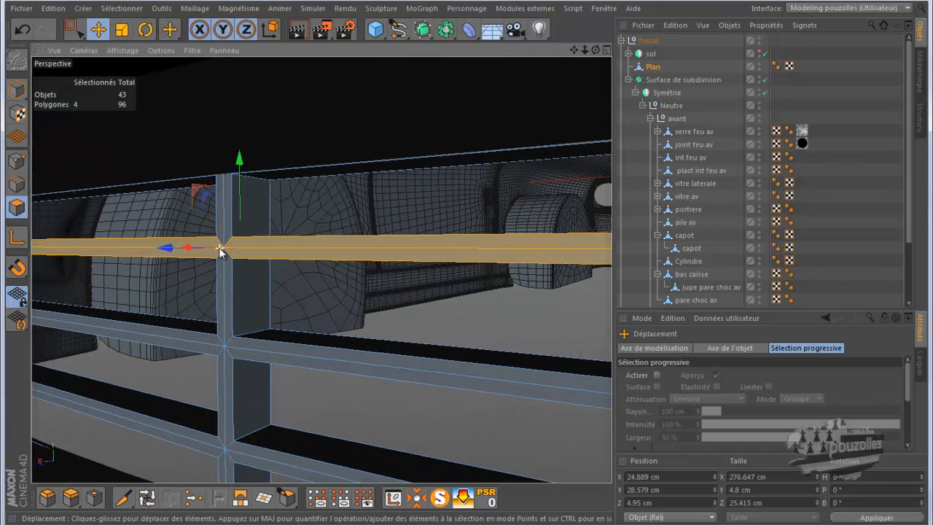
{"action": "scroll", "coordinate": [219, 248], "scroll_direction": "up", "scroll_amount": 2}
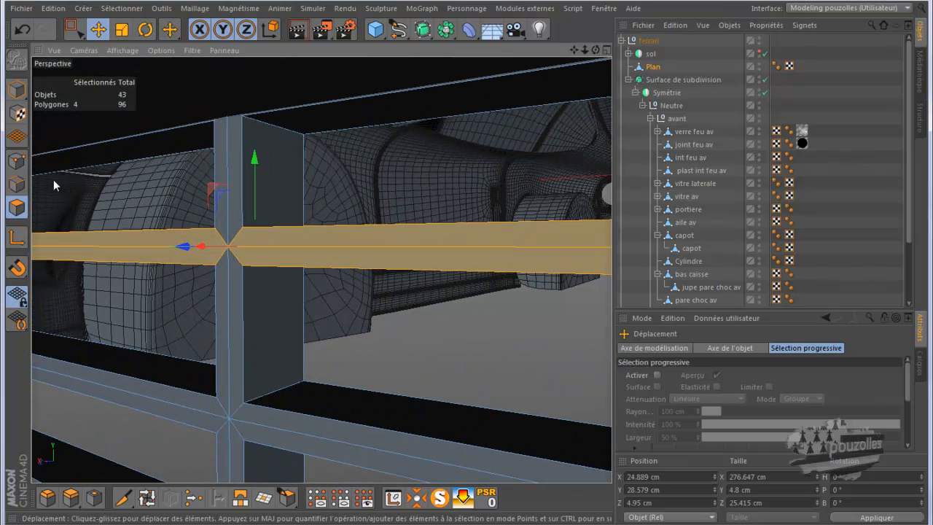
- In point mode, cut straight across the vertical bar just above its crossing with the upper horizontal bar, using the Knife in Ligne mode
{"action": "left_click", "coordinate": [18, 162]}
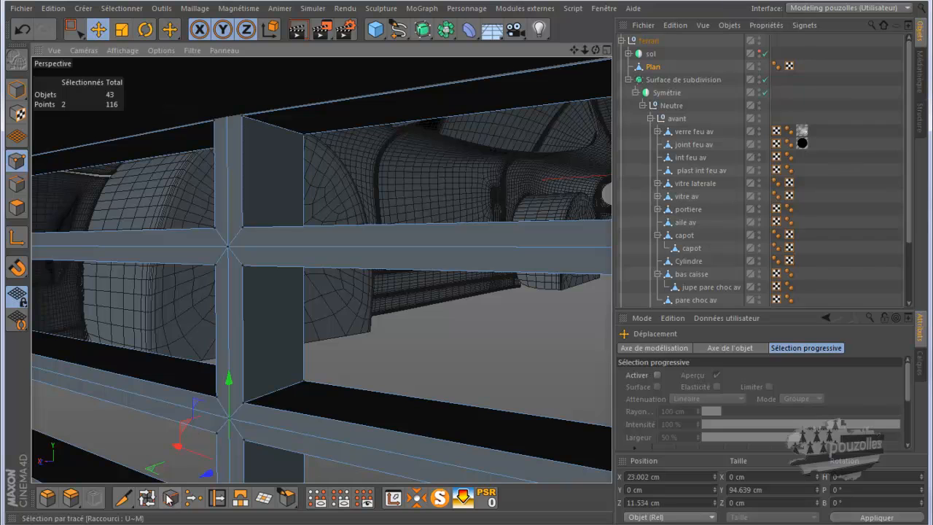
{"action": "left_click", "coordinate": [125, 498]}
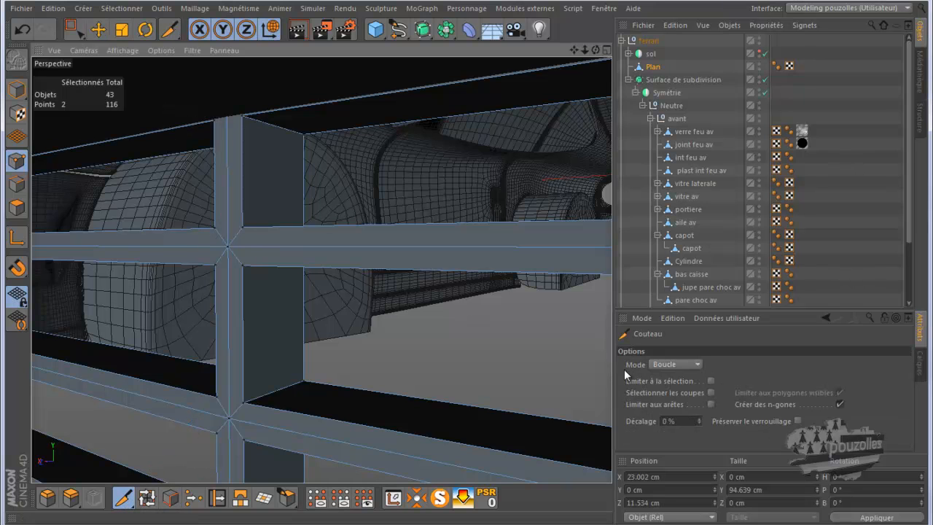
{"action": "left_click", "coordinate": [657, 364]}
{"action": "left_click", "coordinate": [660, 375]}
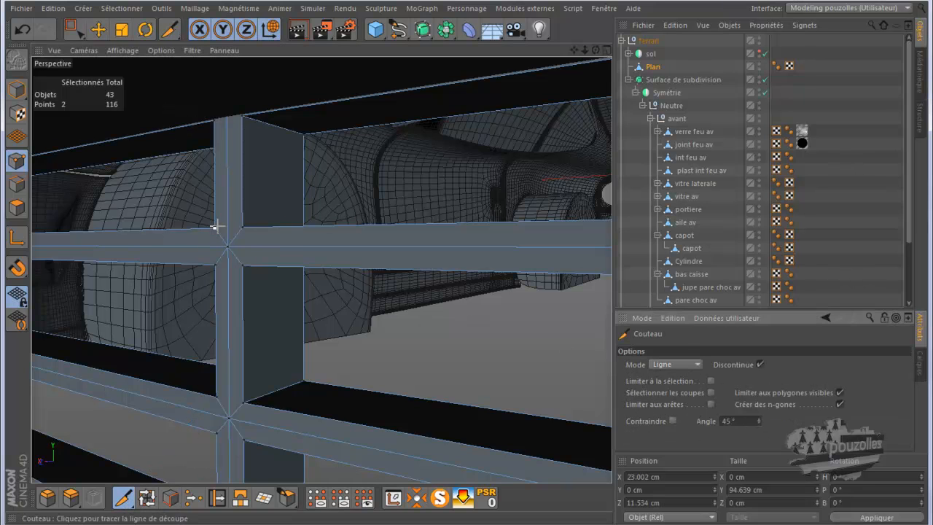
{"action": "left_click_drag", "start_coordinate": [216, 228], "coordinate": [242, 227]}
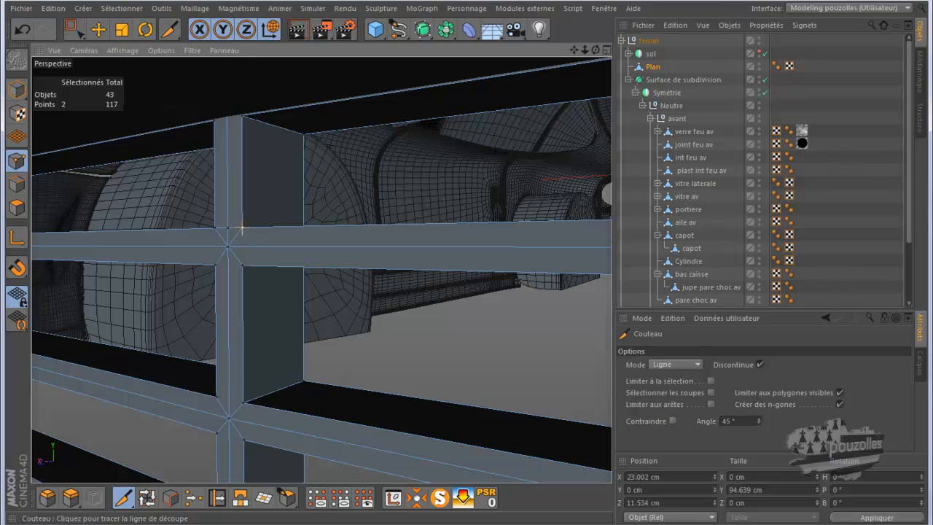
- Undo the last knife cuts made at the crossings of the grille bars
{"action": "left_click_drag", "start_coordinate": [231, 266], "coordinate": [218, 263]}
{"action": "left_click", "coordinate": [16, 184]}
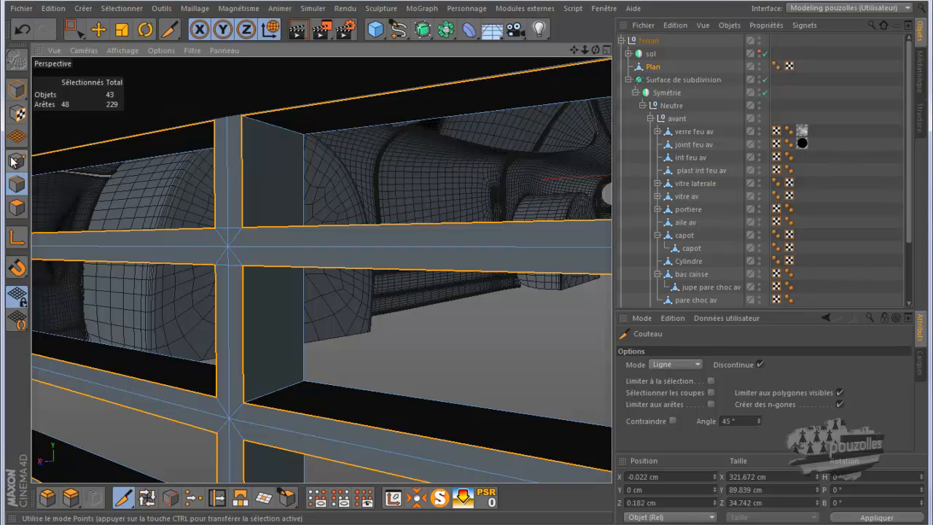
{"action": "left_click", "coordinate": [22, 32]}
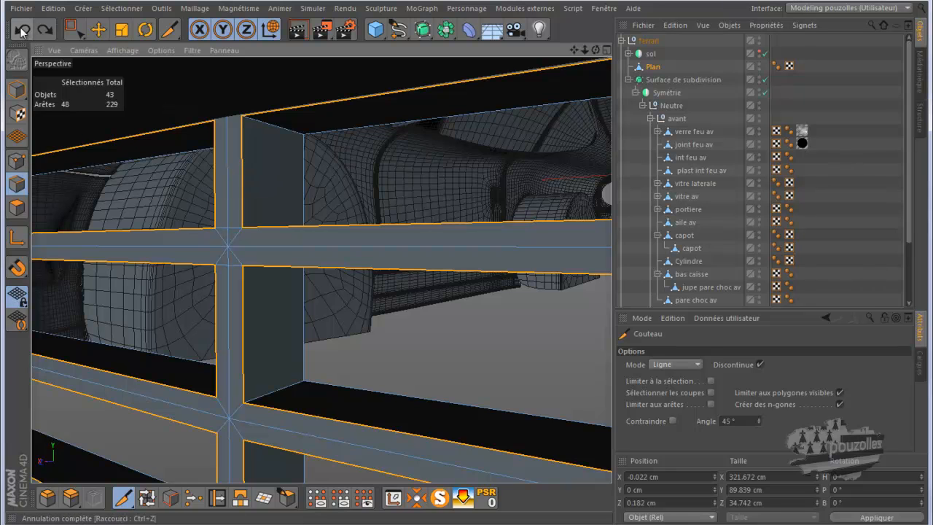
{"action": "left_click", "coordinate": [22, 32]}
{"action": "scroll", "coordinate": [157, 251], "scroll_direction": "down", "scroll_amount": 2}
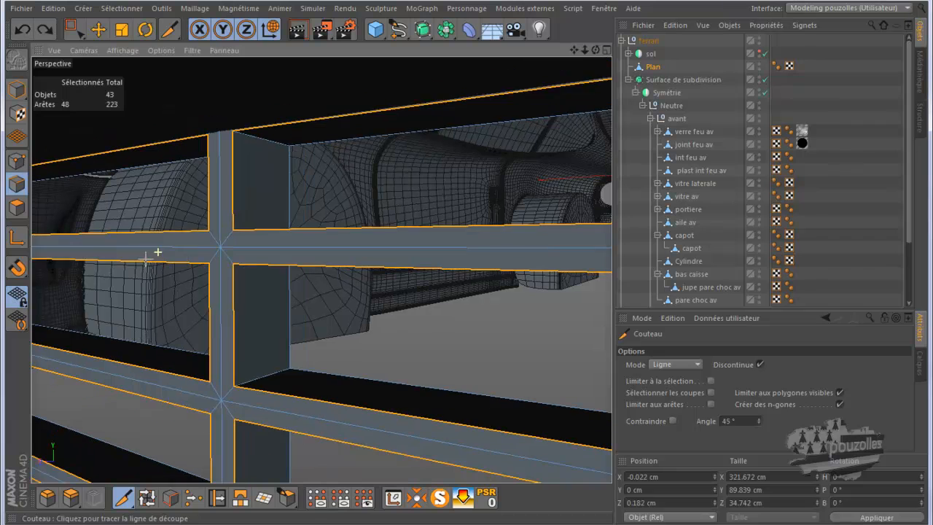
- Compare the grille's polygons with and without the last knife cuts by redoing and undoing them
{"action": "left_click", "coordinate": [16, 208]}
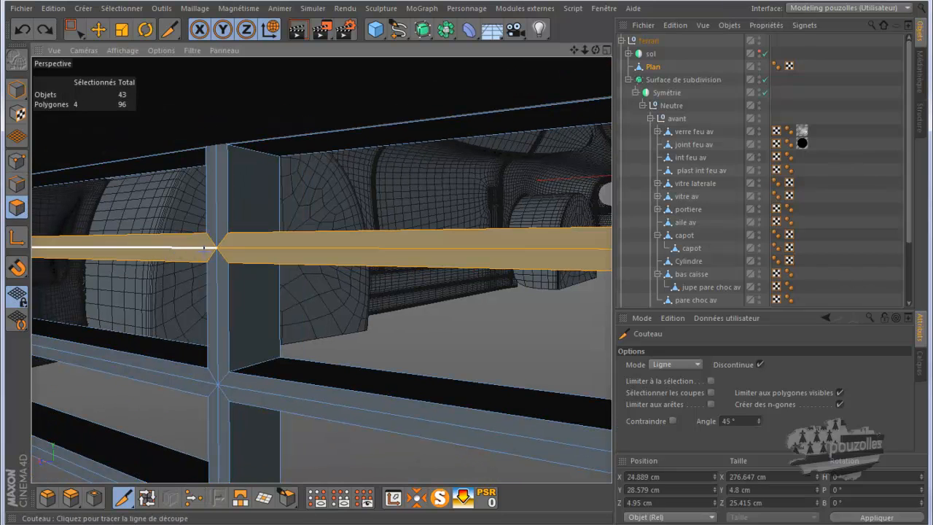
{"action": "scroll", "coordinate": [252, 386], "scroll_direction": "down", "scroll_amount": 3}
{"action": "scroll", "coordinate": [243, 396], "scroll_direction": "down", "scroll_amount": 2}
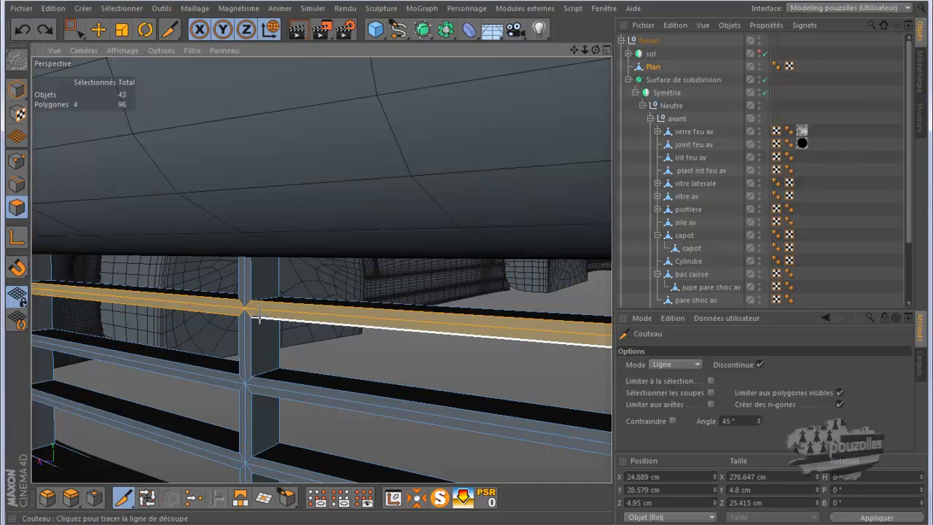
{"action": "scroll", "coordinate": [259, 316], "scroll_direction": "down", "scroll_amount": 3}
{"action": "left_click", "coordinate": [24, 31]}
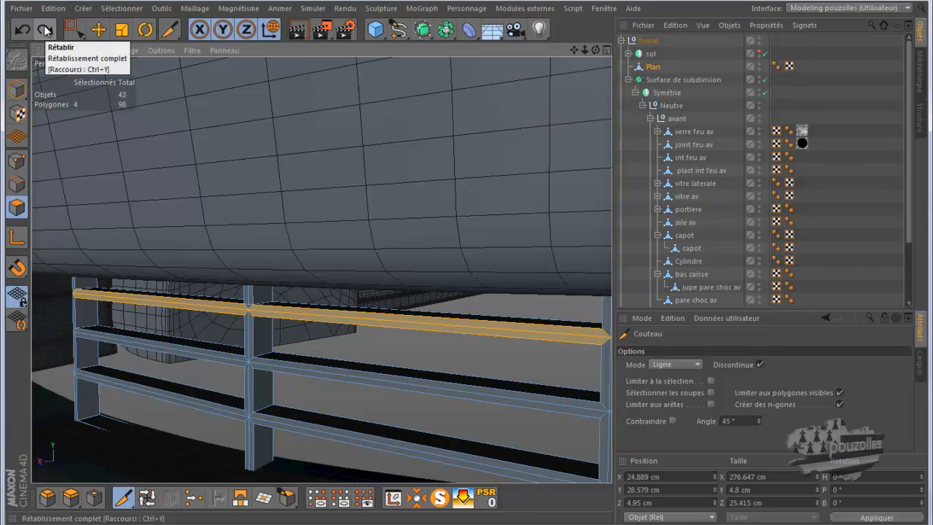
{"action": "left_click", "coordinate": [45, 30]}
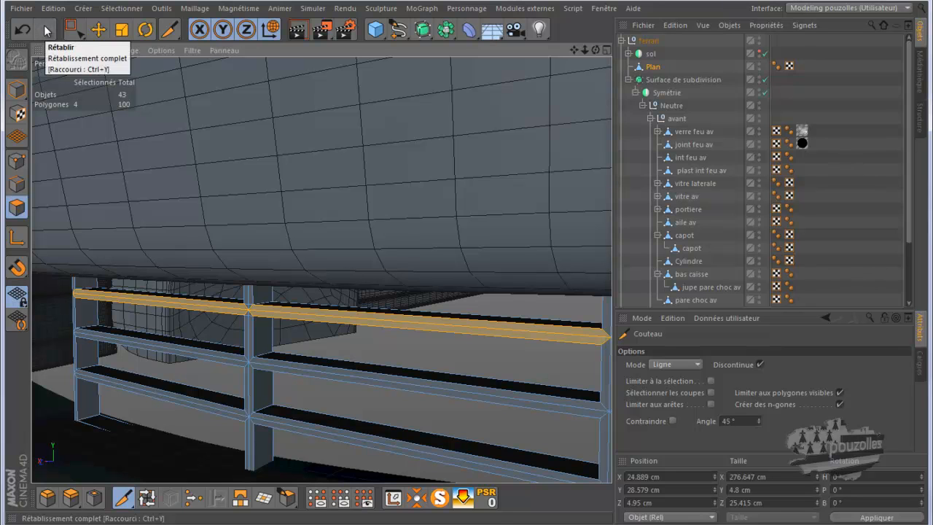
{"action": "left_click", "coordinate": [21, 30]}
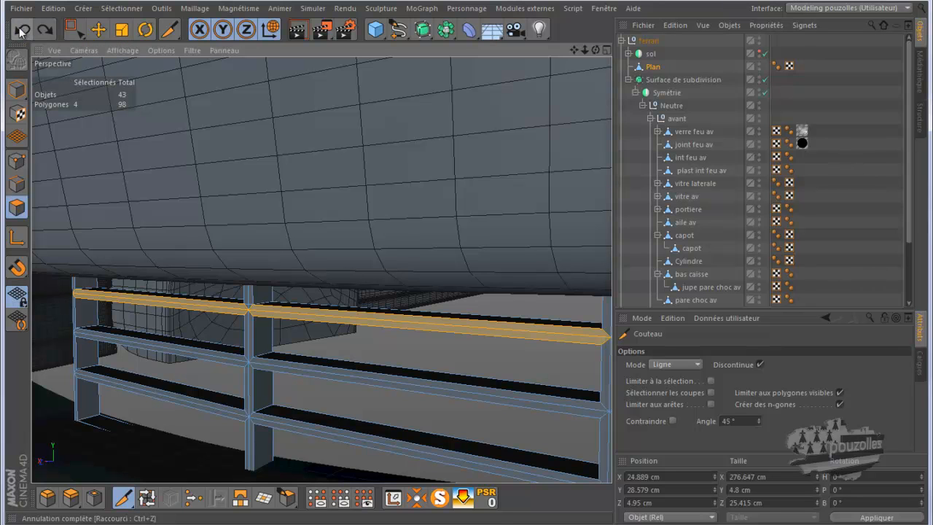
- Bevel the selected front edges of the grille bars in Chanfrein mode with a 1.2 cm offset and 1 subdivision
{"action": "left_click", "coordinate": [16, 183]}
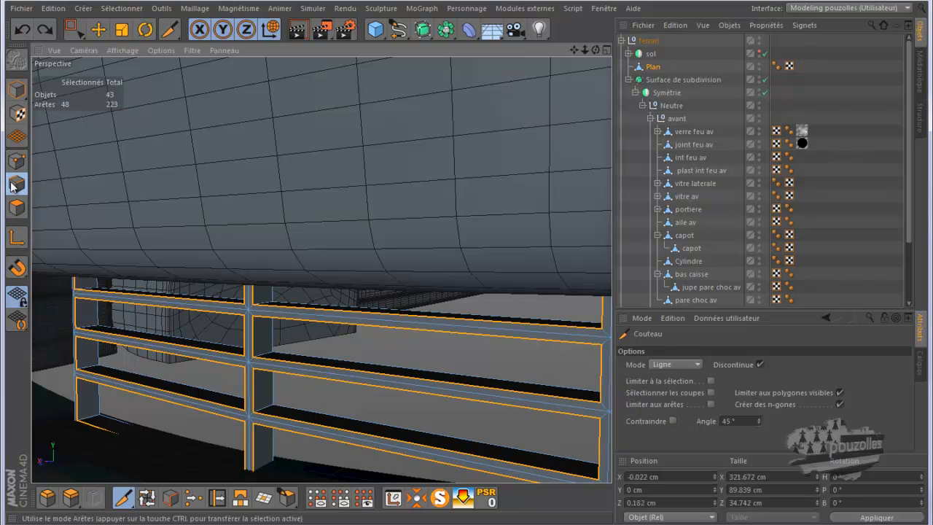
{"action": "left_click", "coordinate": [47, 498]}
{"action": "scroll", "coordinate": [205, 324], "scroll_direction": "up", "scroll_amount": 5}
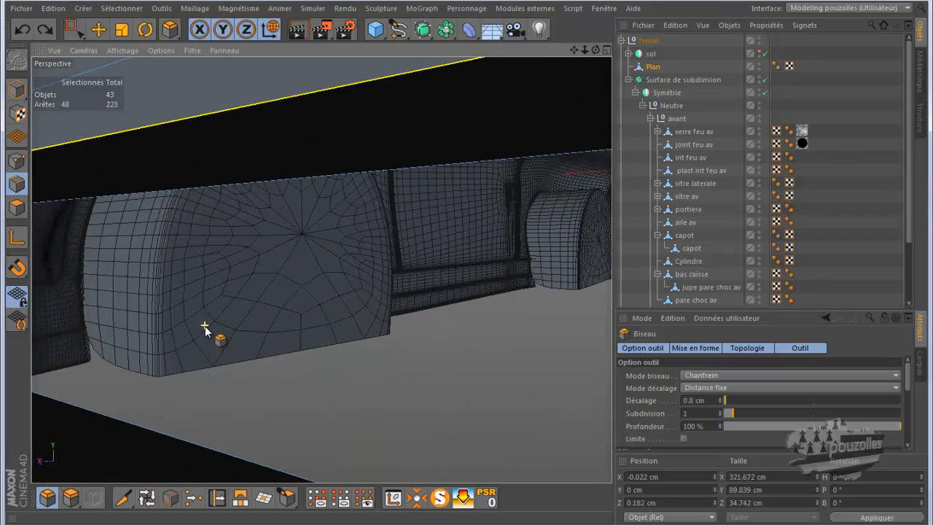
{"action": "scroll", "coordinate": [205, 325], "scroll_direction": "down", "scroll_amount": 3}
{"action": "scroll", "coordinate": [205, 326], "scroll_direction": "down", "scroll_amount": 5}
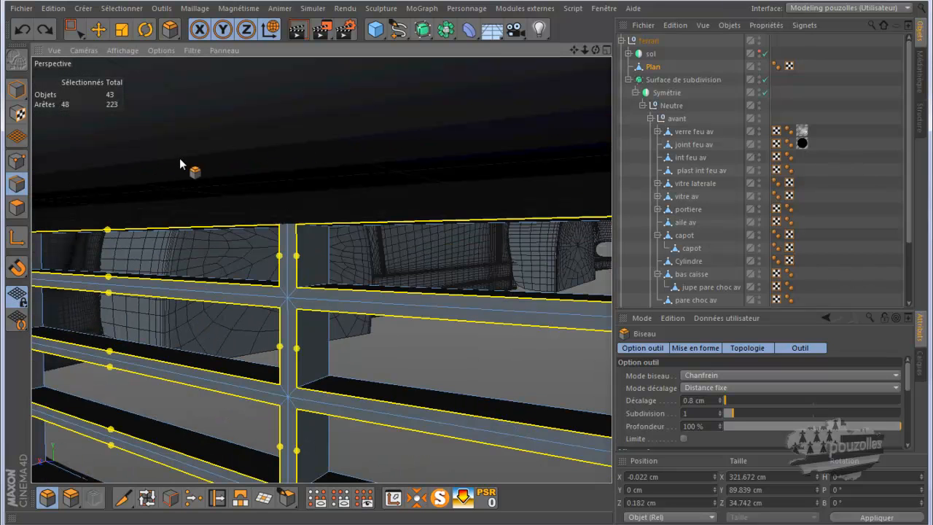
{"action": "left_click", "coordinate": [465, 268]}
{"action": "key", "text": "ctrl+shift+a"}
{"action": "left_click_drag", "start_coordinate": [468, 269], "coordinate": [466, 265]}
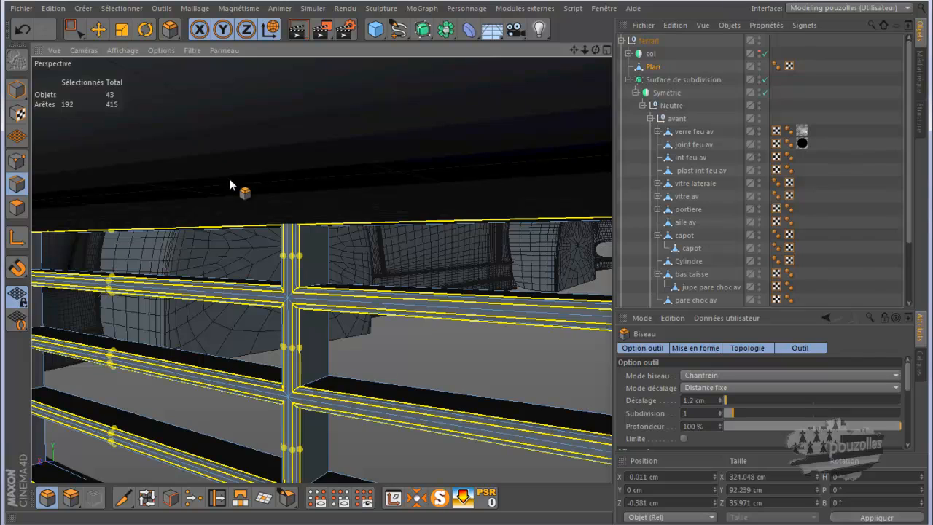
{"action": "scroll", "coordinate": [223, 171], "scroll_direction": "down", "scroll_amount": 3}
{"action": "scroll", "coordinate": [245, 189], "scroll_direction": "down", "scroll_amount": 5}
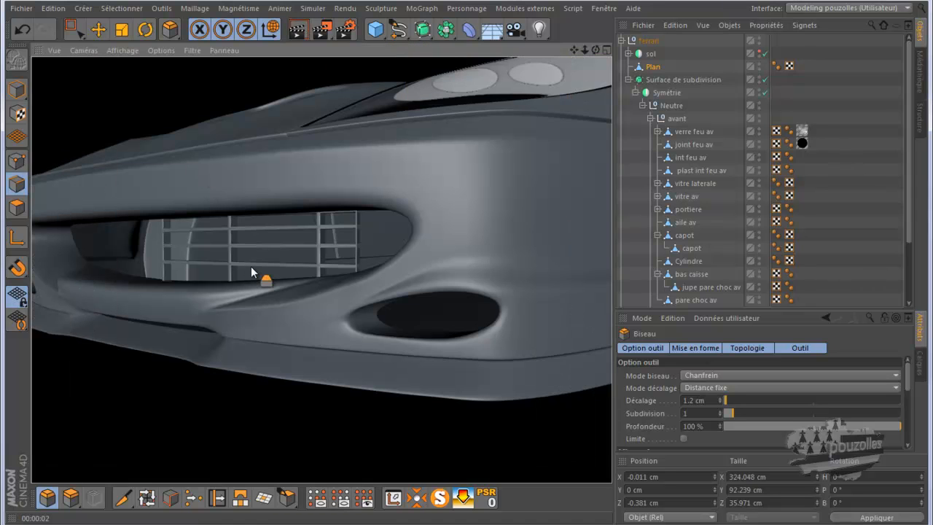
- Add a Symétrie object inside the ferrari group, place the grille's Plan object in it, and clear the edge selection
{"action": "left_click", "coordinate": [99, 29]}
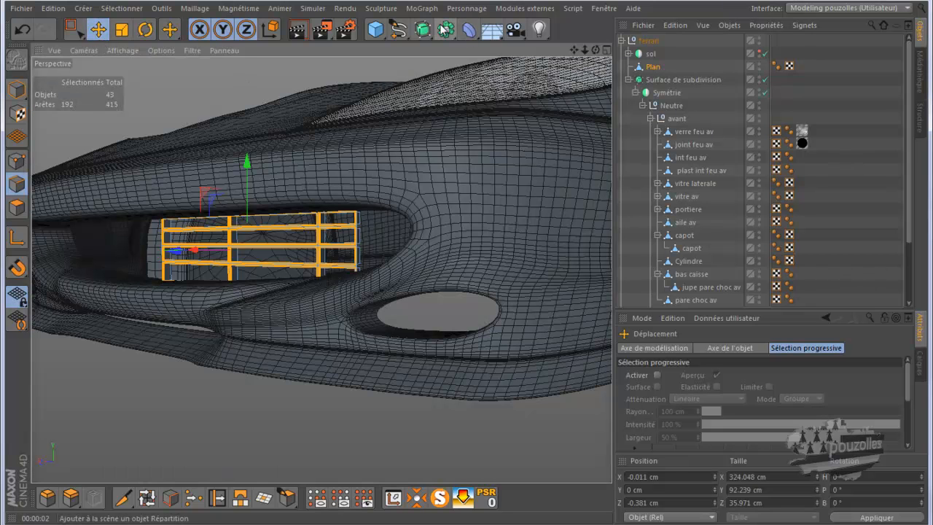
{"action": "left_click_drag", "start_coordinate": [445, 30], "coordinate": [560, 96]}
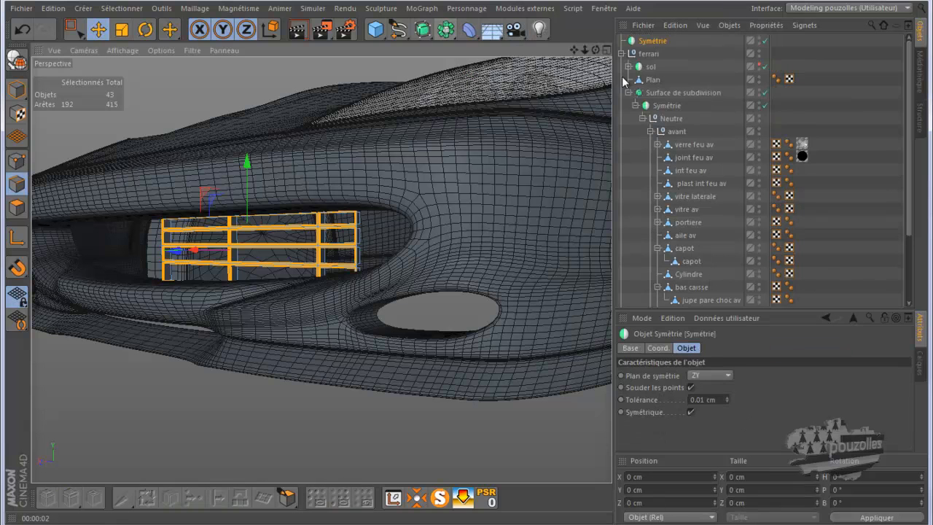
{"action": "left_click", "coordinate": [649, 43]}
{"action": "left_click_drag", "start_coordinate": [659, 73], "coordinate": [663, 70]}
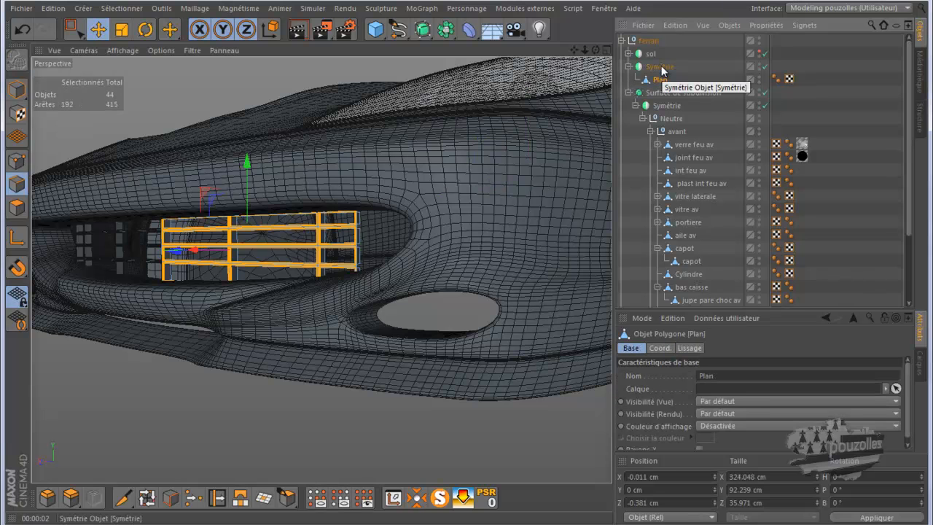
{"action": "left_click", "coordinate": [399, 238]}
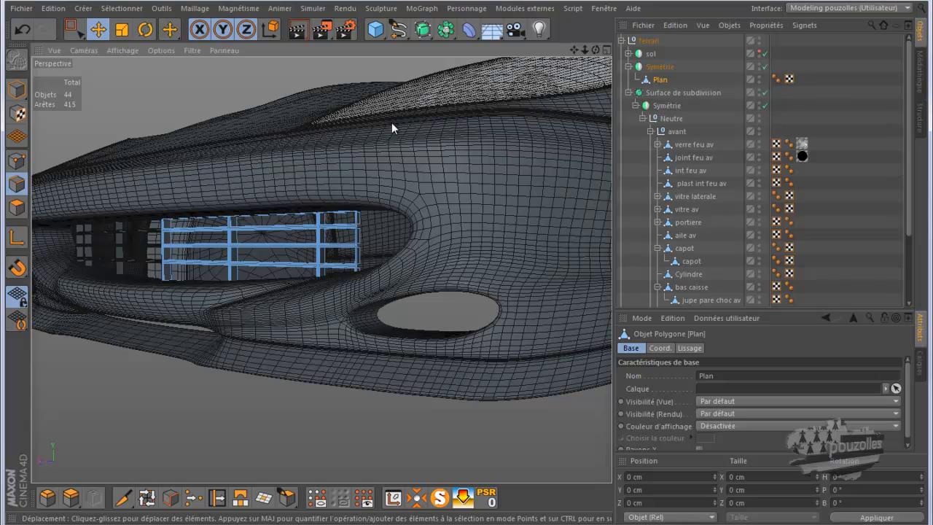
- Add a Plan primitive as a child of the grille mesh and reset its position, scale and rotation
{"action": "left_click", "coordinate": [375, 29]}
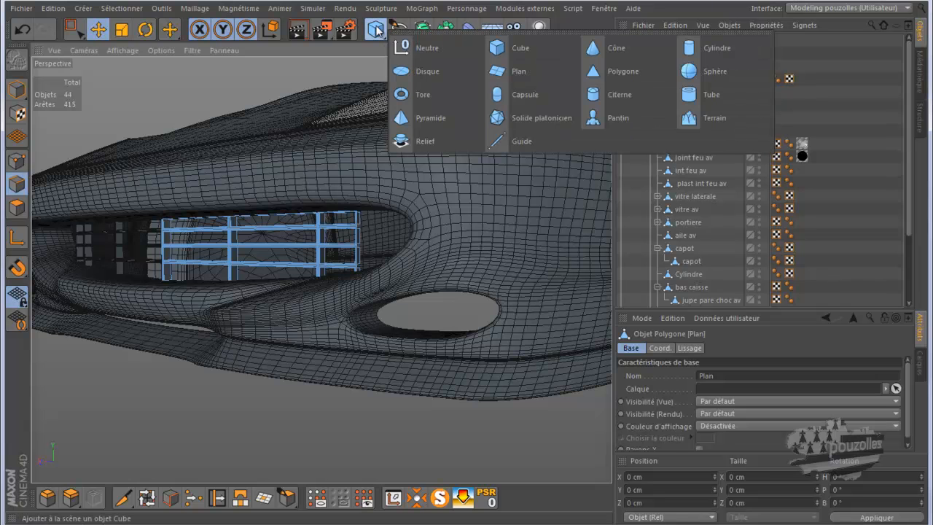
{"action": "left_click", "coordinate": [502, 76]}
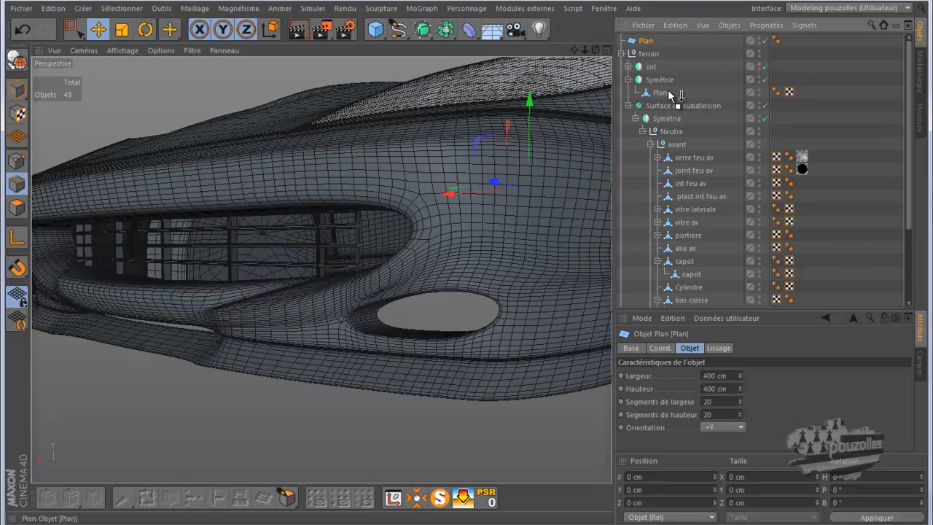
{"action": "left_click_drag", "start_coordinate": [663, 96], "coordinate": [664, 96]}
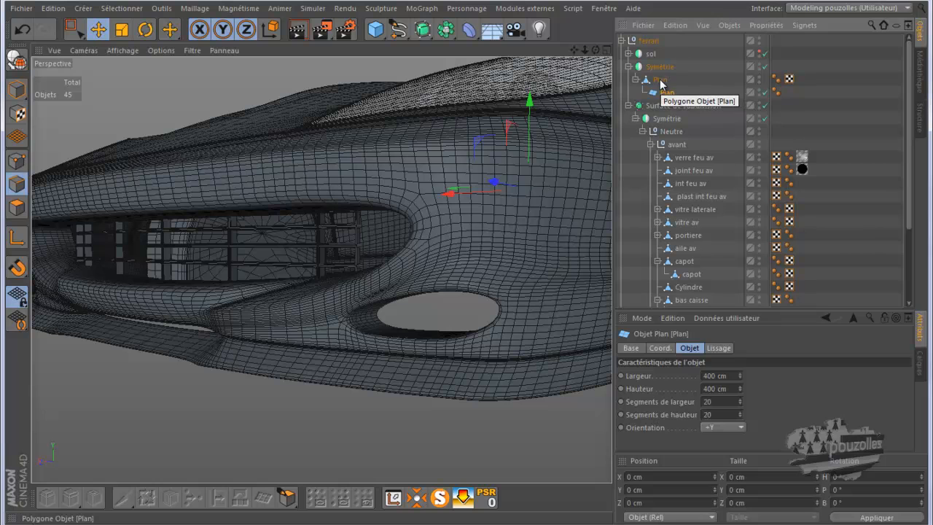
{"action": "left_click", "coordinate": [660, 80]}
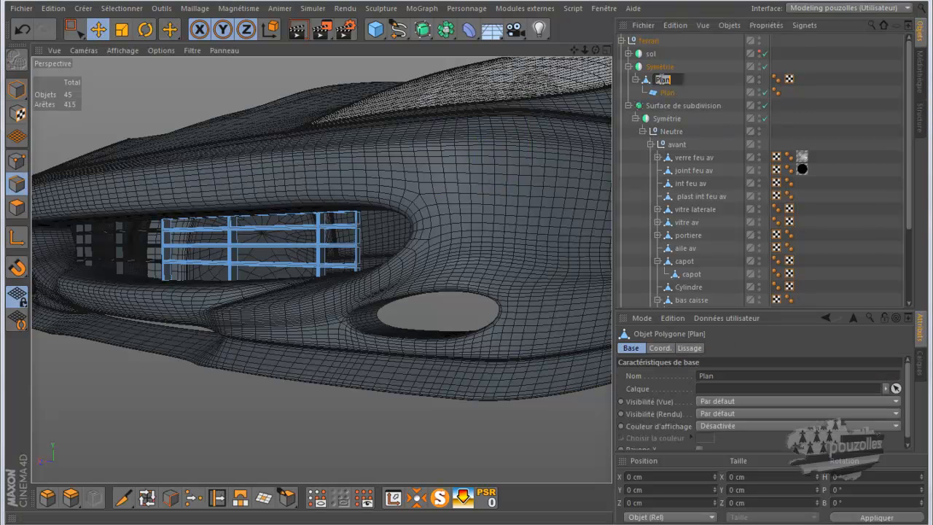
{"action": "left_click", "coordinate": [667, 95]}
{"action": "left_click", "coordinate": [667, 95]}
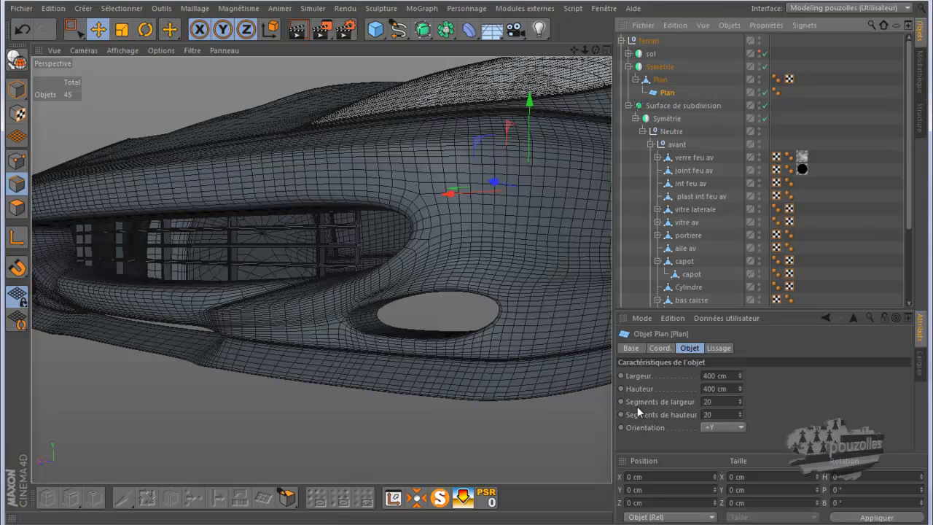
{"action": "left_click", "coordinate": [486, 498]}
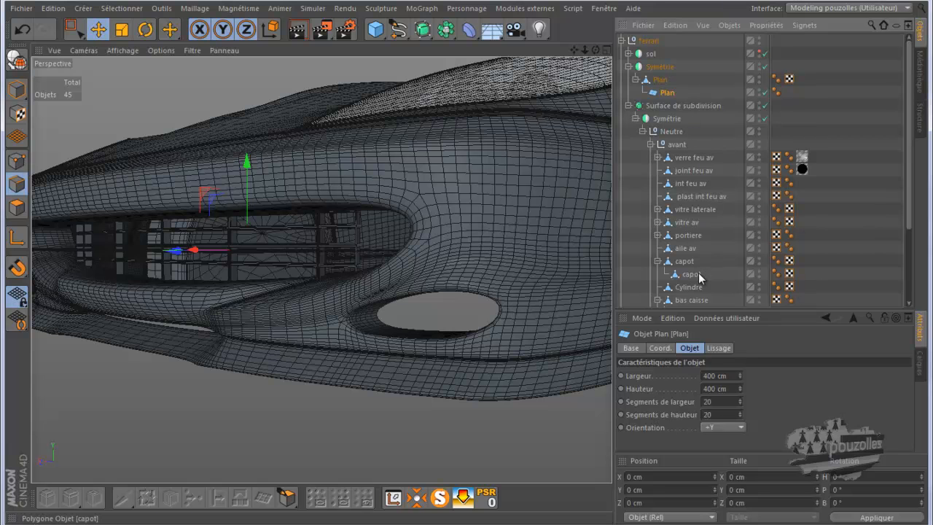
- Isolate the new plane primitive together with the pare choc av object
{"action": "scroll", "coordinate": [698, 272], "scroll_direction": "down", "scroll_amount": 2}
{"action": "left_click", "coordinate": [688, 249], "text": "ctrl"}
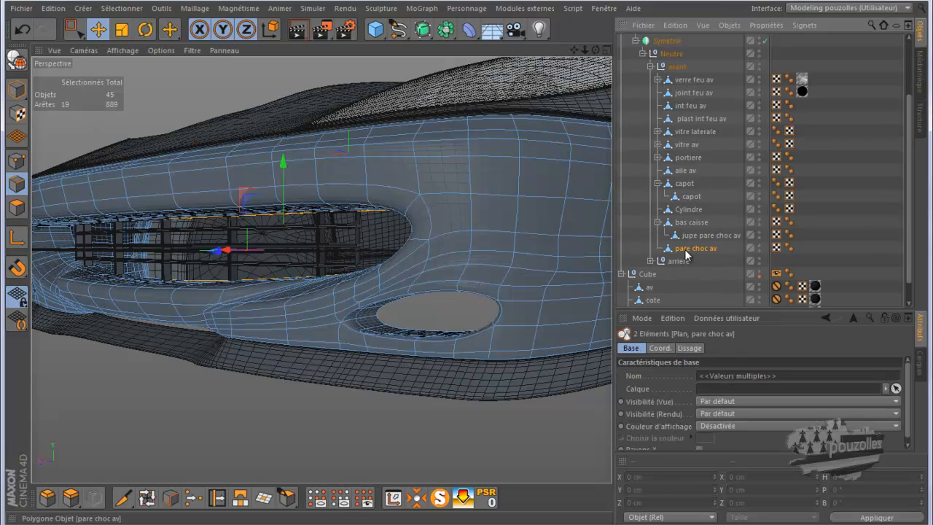
{"action": "scroll", "coordinate": [665, 249], "scroll_direction": "up", "scroll_amount": 2}
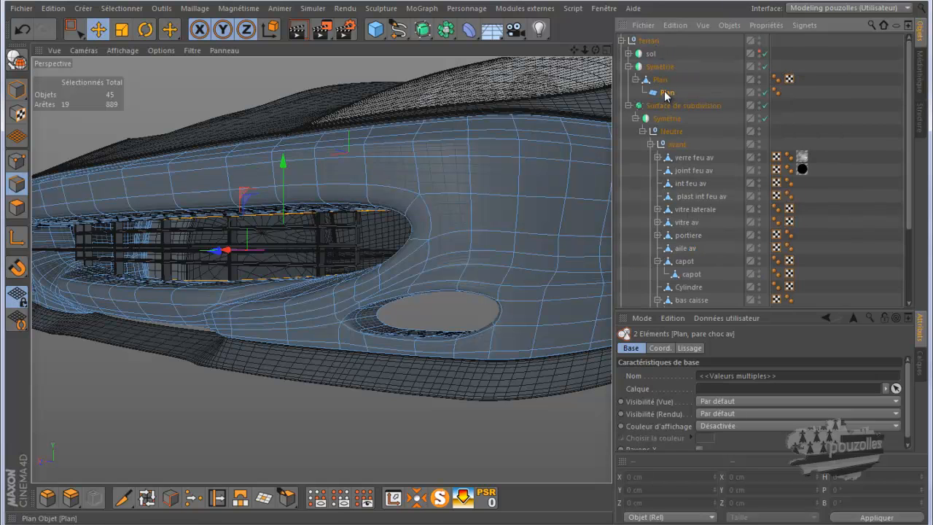
{"action": "left_click", "coordinate": [439, 498]}
{"action": "scroll", "coordinate": [344, 251], "scroll_direction": "up", "scroll_amount": 2}
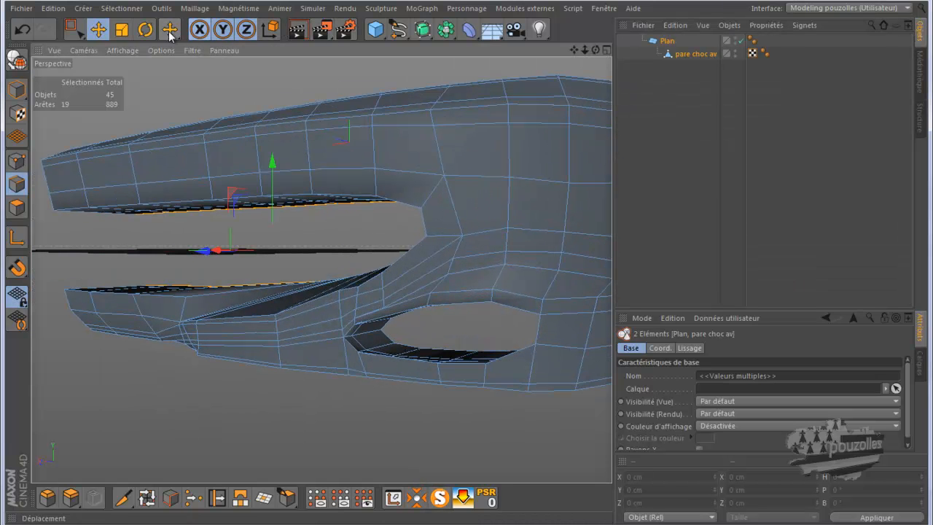
- Rotate only the new plane to a pitch of -90° so that it stands upright in the bumper opening
{"action": "left_click", "coordinate": [145, 29]}
{"action": "left_click_drag", "start_coordinate": [244, 216], "coordinate": [229, 248]}
{"action": "left_click", "coordinate": [22, 30]}
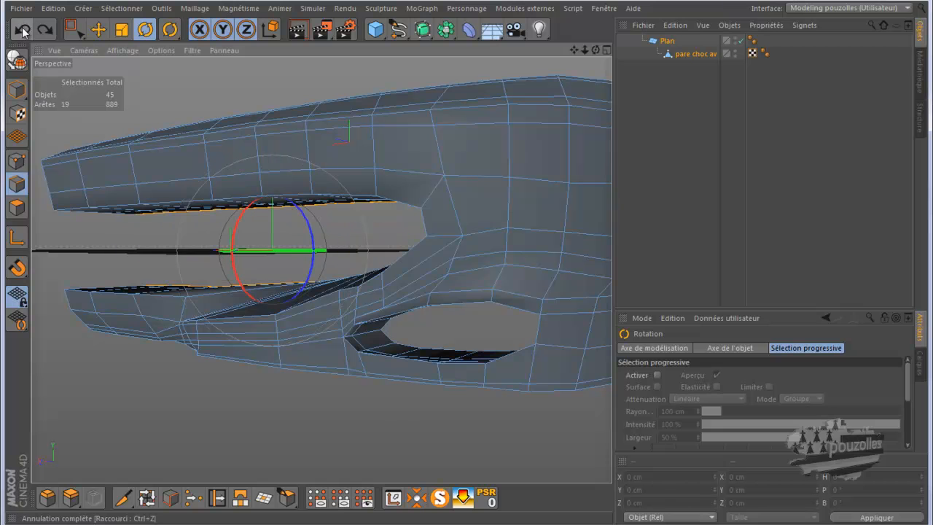
{"action": "left_click", "coordinate": [665, 41]}
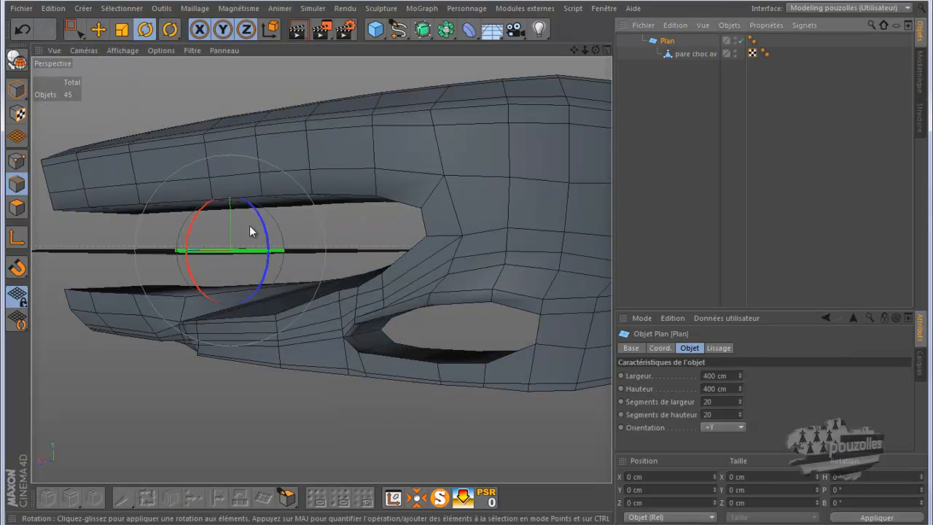
{"action": "left_click_drag", "start_coordinate": [192, 236], "coordinate": [201, 356]}
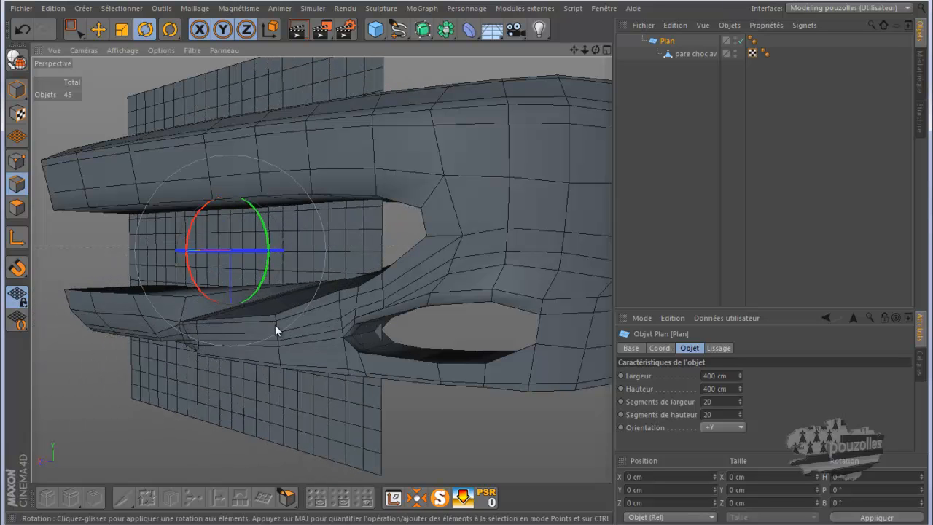
- Set the plane's width segments and height segments to 1
{"action": "left_click", "coordinate": [719, 400]}
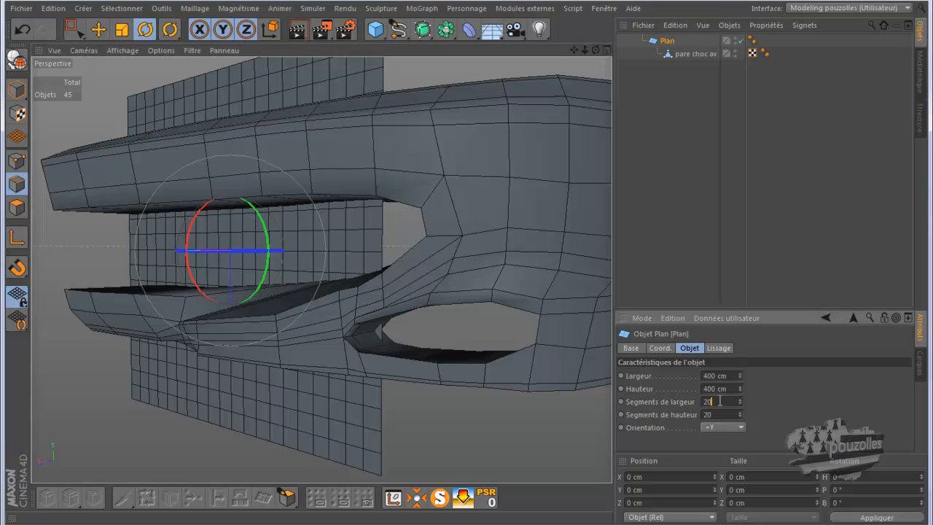
{"action": "left_click", "coordinate": [717, 414]}
{"action": "type", "text": "1"}
- Resize the plane to about 213 cm wide and 134 cm high against the bumper opening in the Arrière view
{"action": "middle_click", "coordinate": [457, 415]}
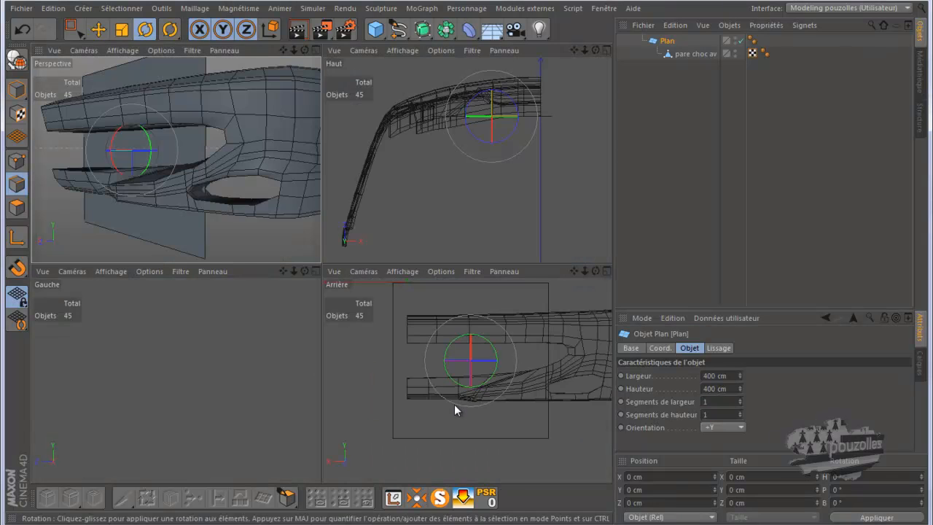
{"action": "middle_click", "coordinate": [451, 400]}
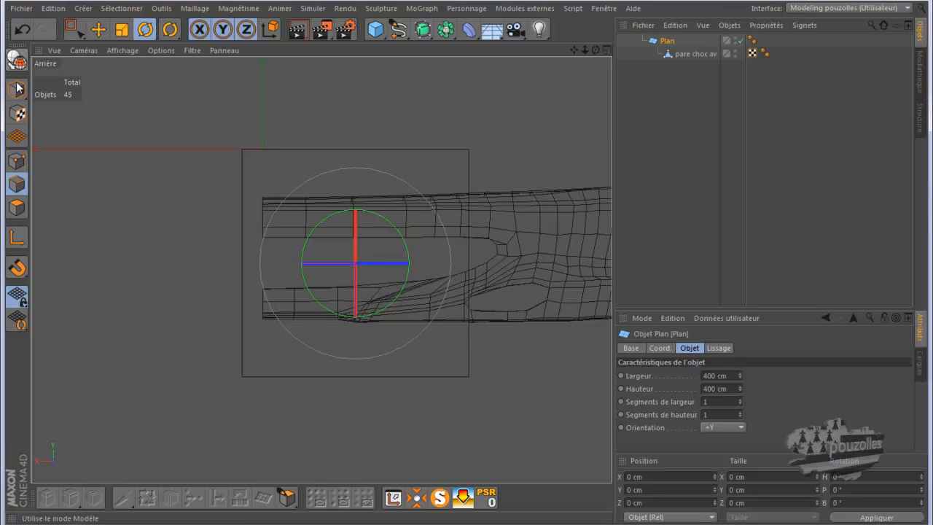
{"action": "left_click", "coordinate": [17, 89]}
{"action": "left_click", "coordinate": [12, 90]}
{"action": "left_click_drag", "start_coordinate": [241, 264], "coordinate": [261, 275]}
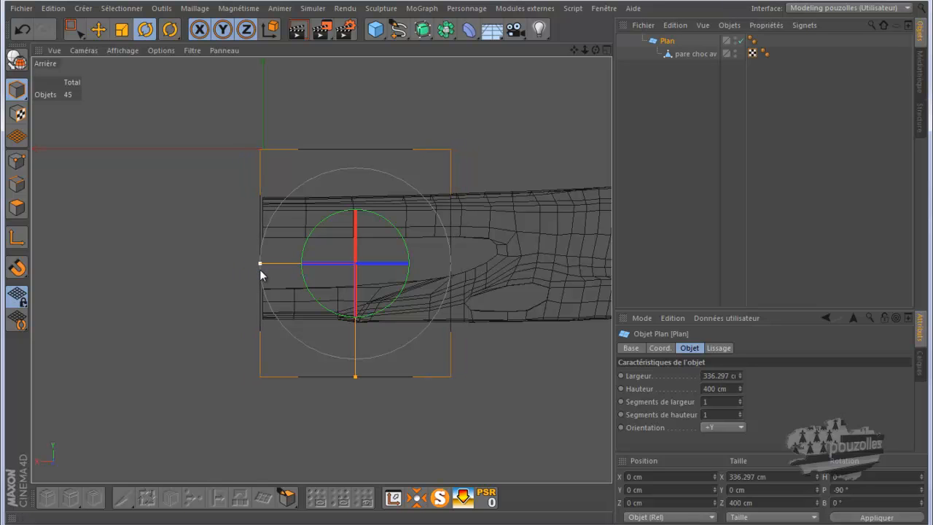
{"action": "left_click_drag", "start_coordinate": [260, 275], "coordinate": [296, 276]}
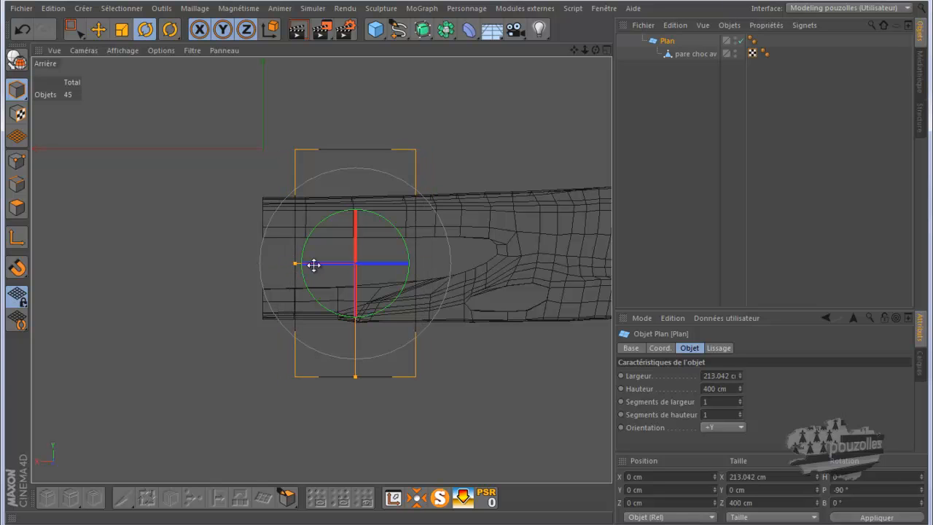
{"action": "left_click_drag", "start_coordinate": [354, 375], "coordinate": [354, 301]}
{"action": "left_click", "coordinate": [98, 30]}
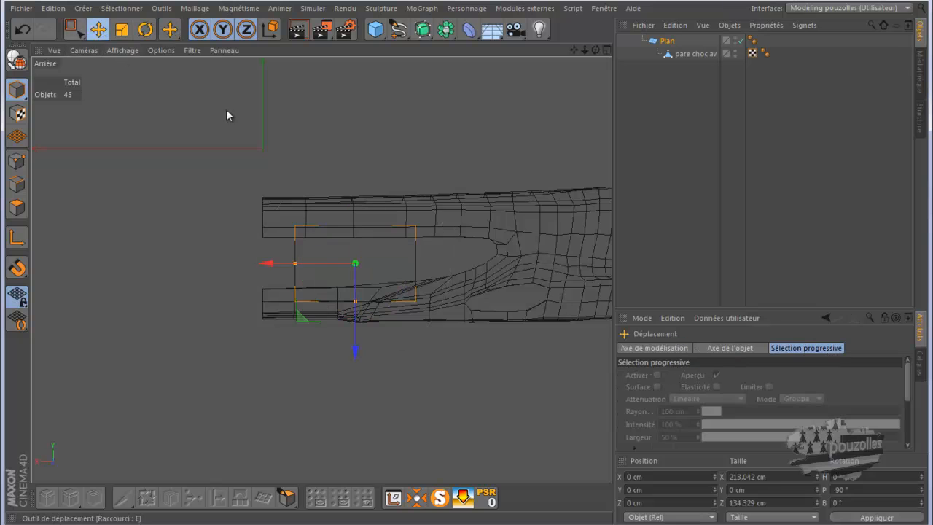
- Move the new plane to about -209 cm in X and isolate it together with the grille Plan and pare choc av
{"action": "left_click_drag", "start_coordinate": [271, 263], "coordinate": [380, 256]}
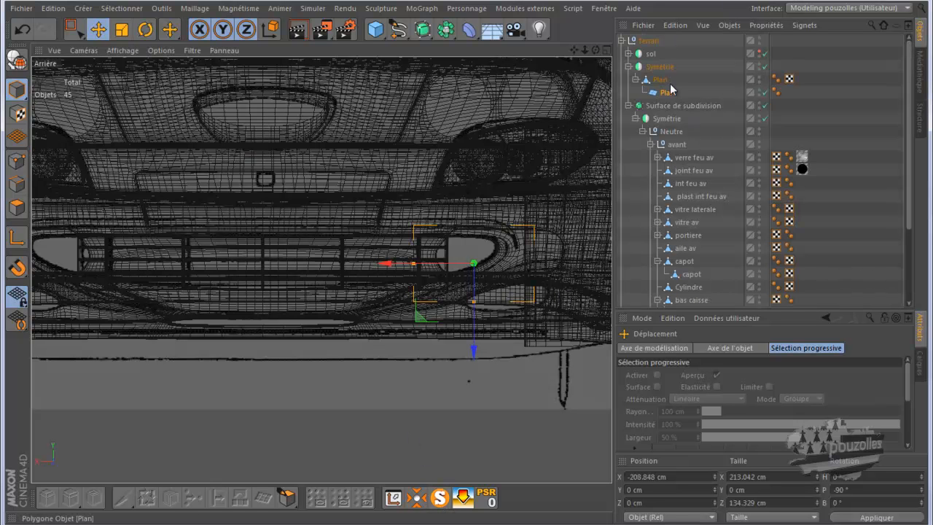
{"action": "left_click", "coordinate": [662, 81], "text": "ctrl"}
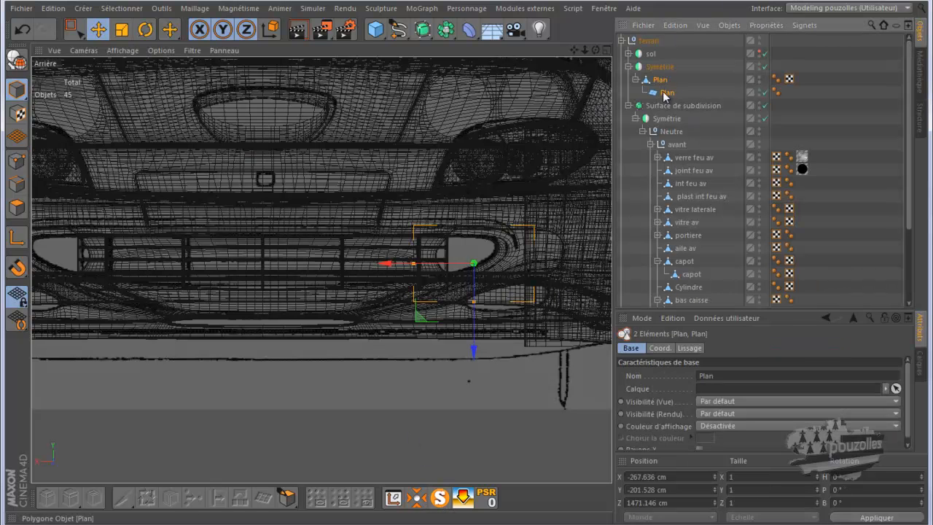
{"action": "left_click", "coordinate": [439, 498]}
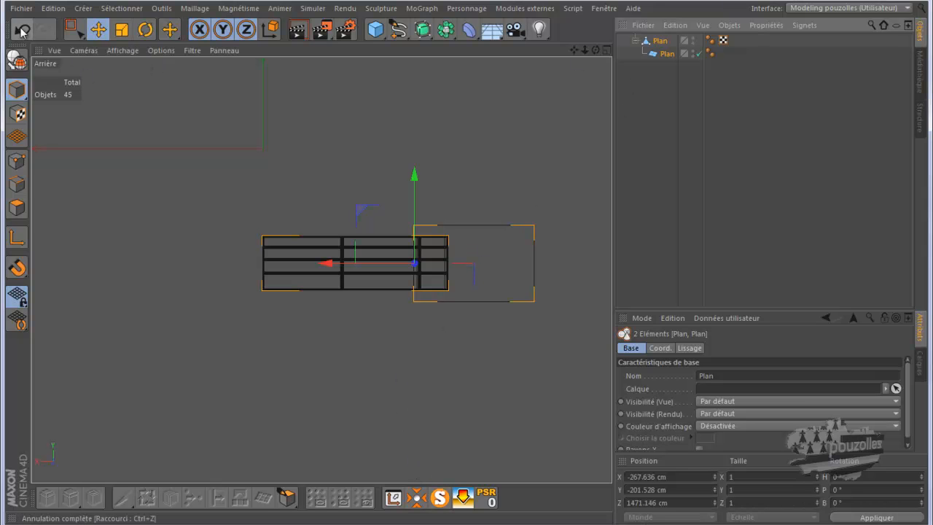
{"action": "left_click", "coordinate": [439, 497]}
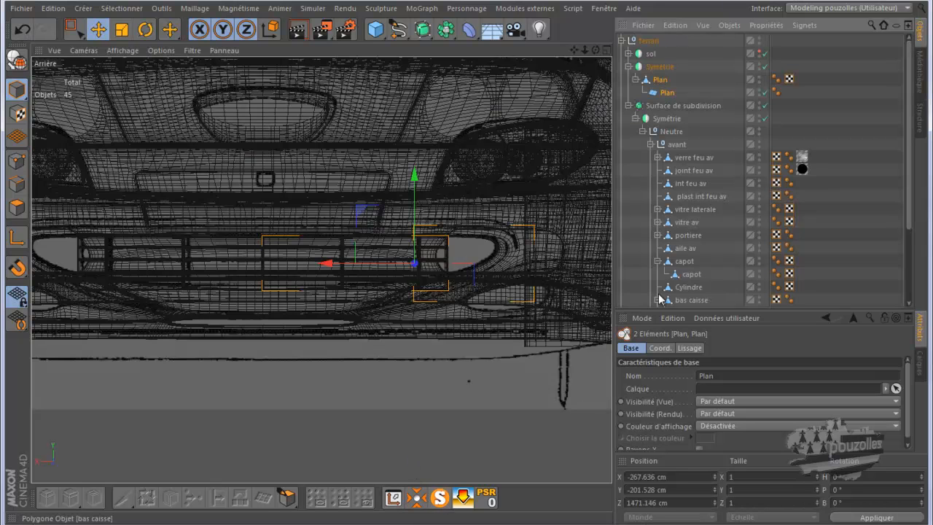
{"action": "scroll", "coordinate": [692, 219], "scroll_direction": "down", "scroll_amount": 5}
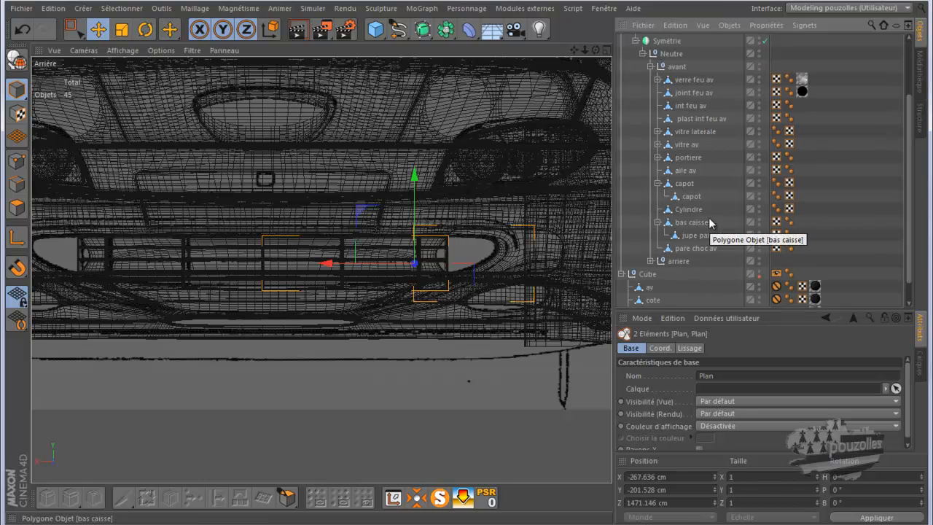
{"action": "left_click", "coordinate": [684, 250], "text": "ctrl"}
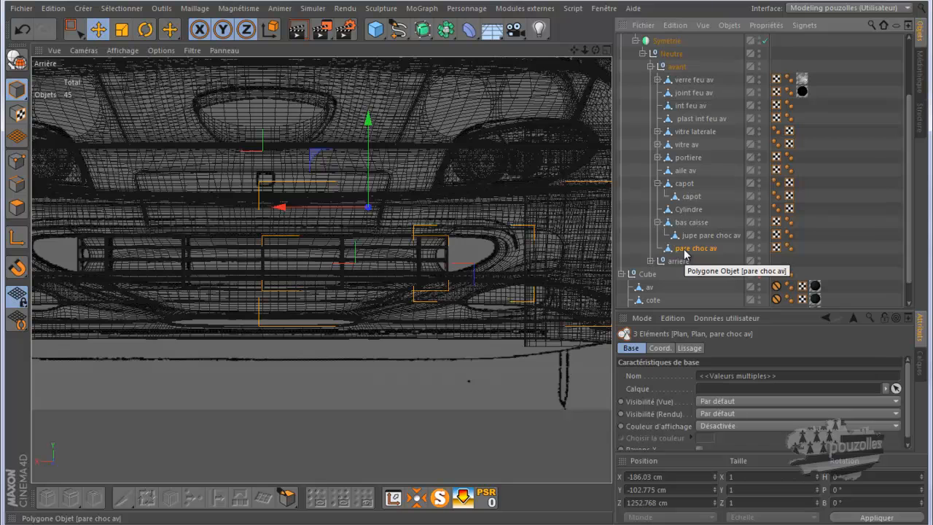
{"action": "left_click", "coordinate": [416, 498]}
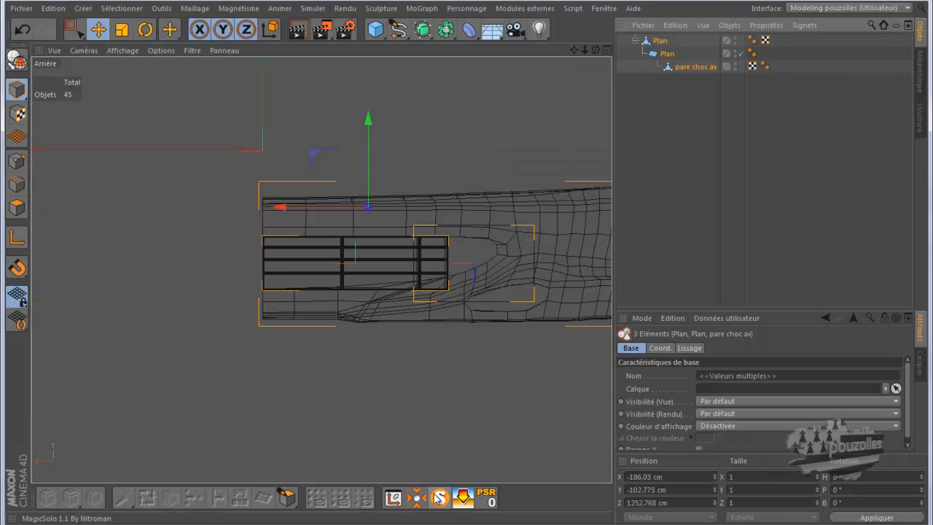
- Convert the new plane to an editable polygon object and activate rectangle selection in point mode
{"action": "scroll", "coordinate": [527, 251], "scroll_direction": "up", "scroll_amount": 5}
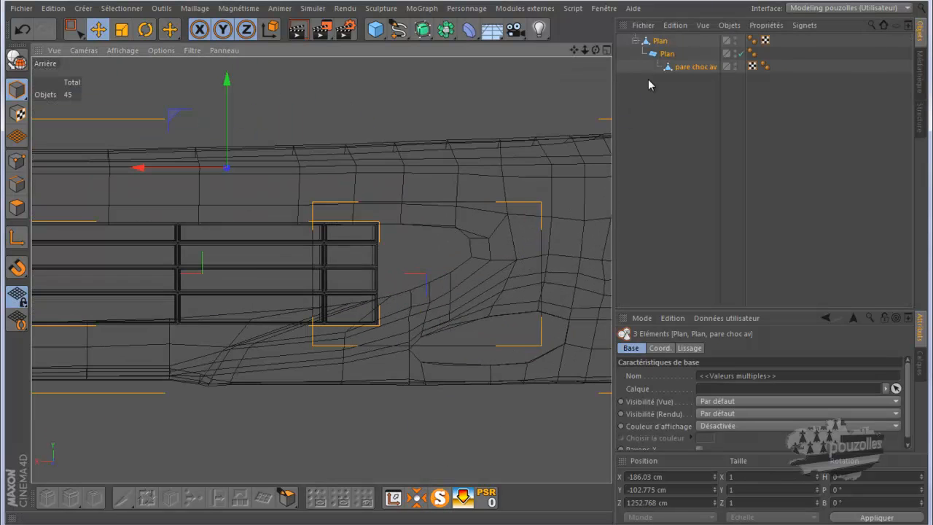
{"action": "left_click", "coordinate": [666, 54]}
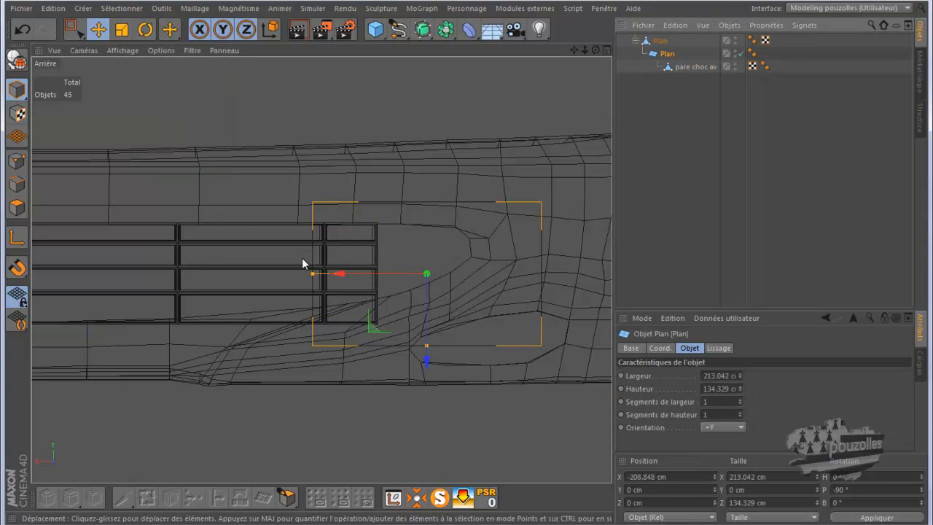
{"action": "left_click", "coordinate": [17, 58]}
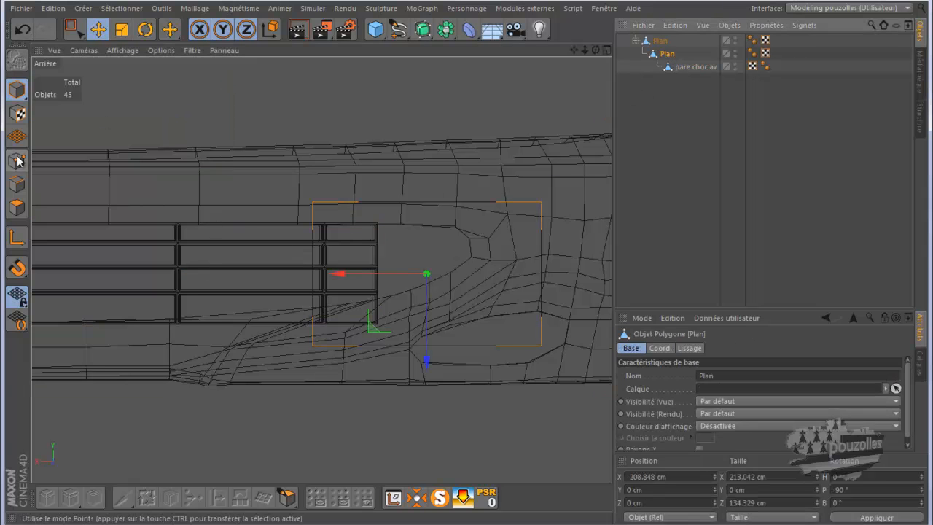
{"action": "left_click", "coordinate": [18, 162]}
{"action": "left_click", "coordinate": [76, 31]}
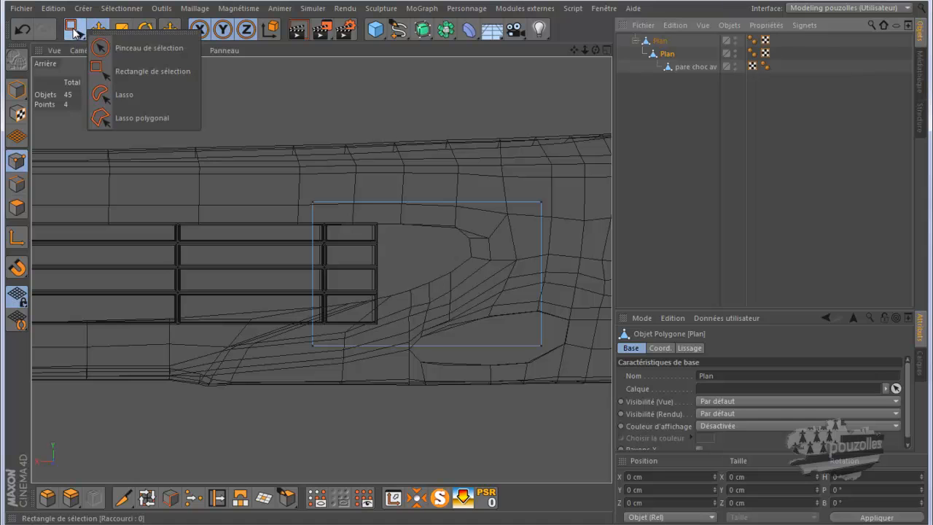
{"action": "left_click", "coordinate": [115, 70]}
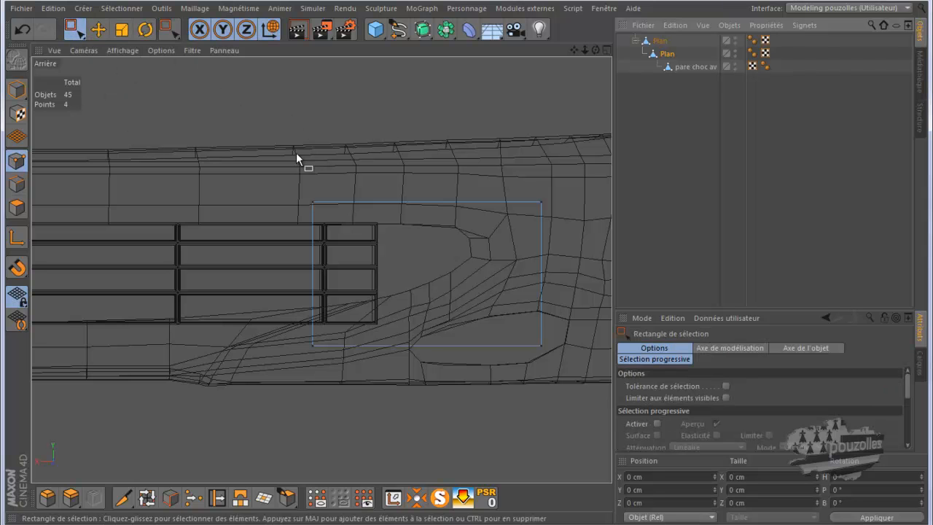
- Move the plane's inner points to the grille's end and its outer points to the opening's tip, about 91 cm apart
{"action": "left_click_drag", "start_coordinate": [293, 298], "coordinate": [323, 382]}
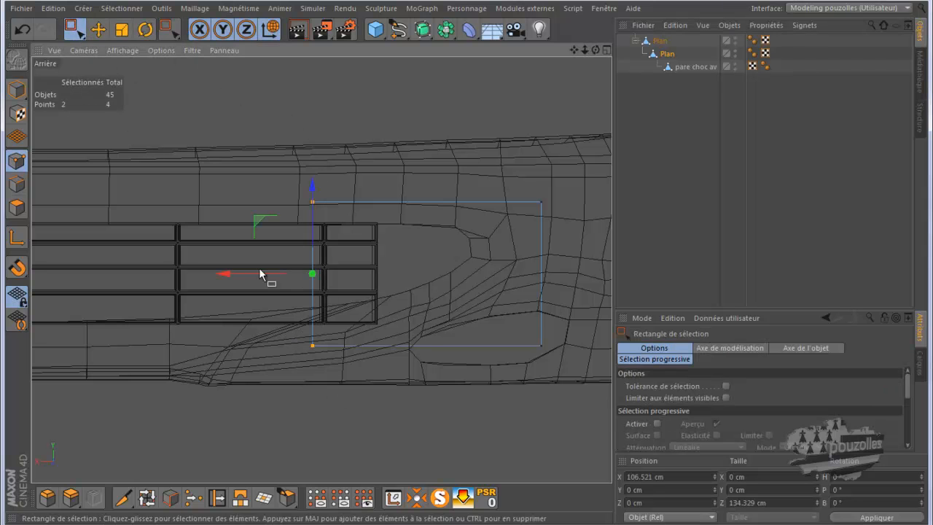
{"action": "left_click_drag", "start_coordinate": [254, 279], "coordinate": [319, 290]}
{"action": "left_click_drag", "start_coordinate": [578, 170], "coordinate": [519, 402]}
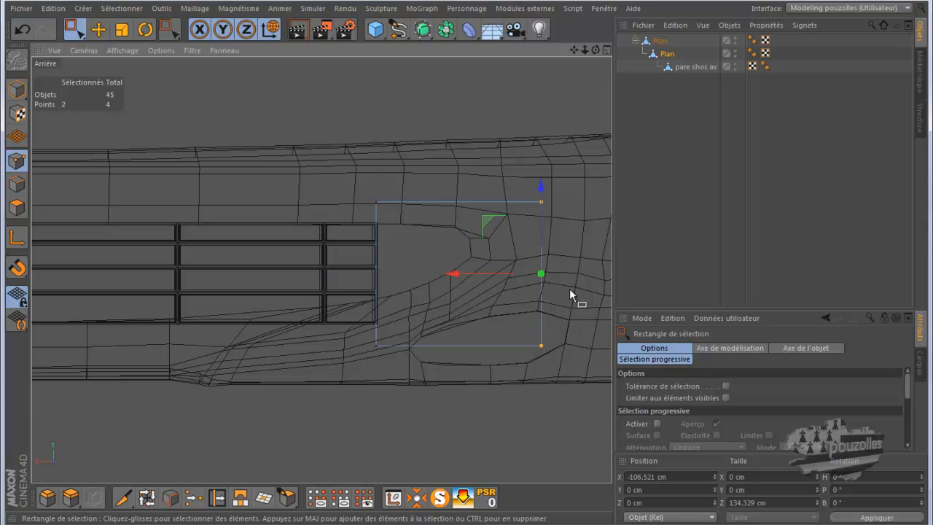
{"action": "left_click_drag", "start_coordinate": [470, 272], "coordinate": [425, 255]}
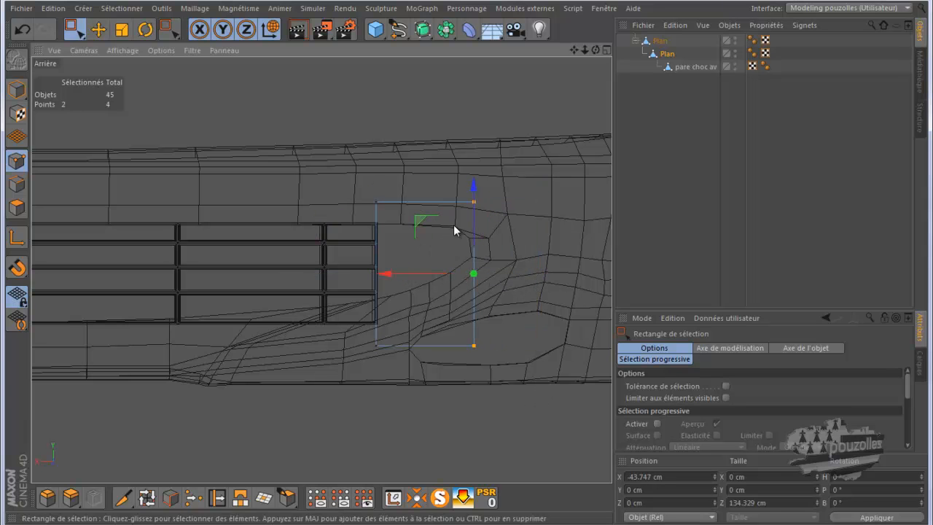
- Lower the plane's upper points and raise its lower points to the grille's edges, making it about 96 cm tall
{"action": "left_click_drag", "start_coordinate": [406, 209], "coordinate": [370, 213]}
{"action": "left_click_drag", "start_coordinate": [423, 156], "coordinate": [419, 167]}
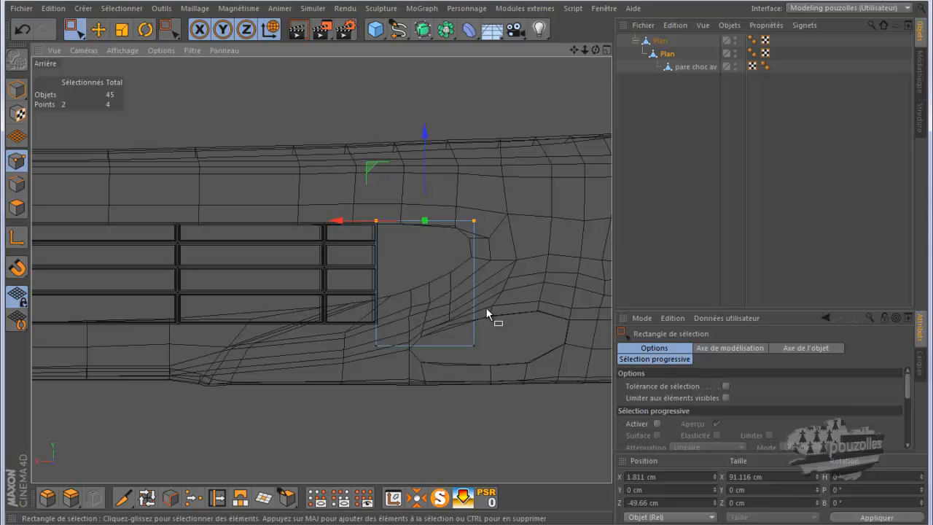
{"action": "left_click_drag", "start_coordinate": [394, 361], "coordinate": [368, 361]}
{"action": "left_click_drag", "start_coordinate": [422, 315], "coordinate": [422, 292]}
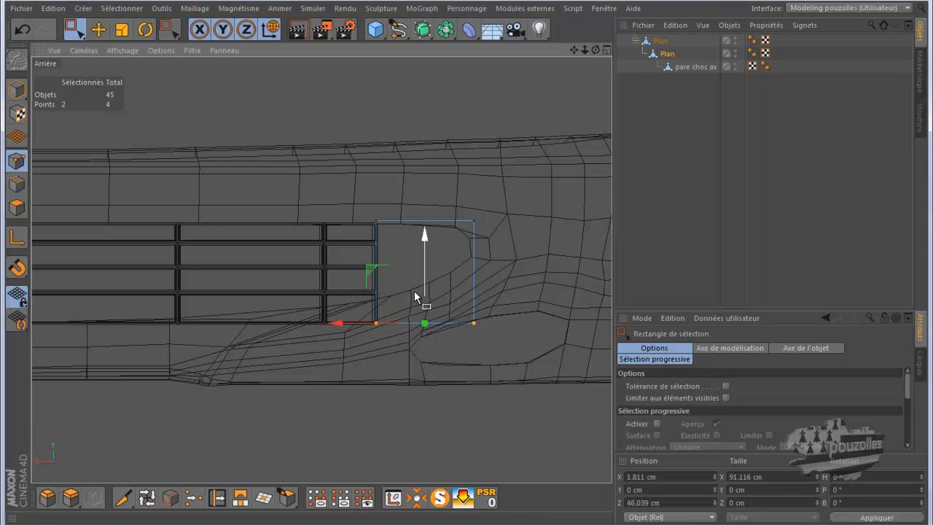
- Move all four plane points in depth to about Y -18 cm, level with the grille's end in the Haut view
{"action": "middle_click", "coordinate": [169, 247]}
{"action": "middle_click", "coordinate": [172, 226]}
{"action": "right_click_drag", "start_coordinate": [430, 217], "coordinate": [461, 174], "text": "alt"}
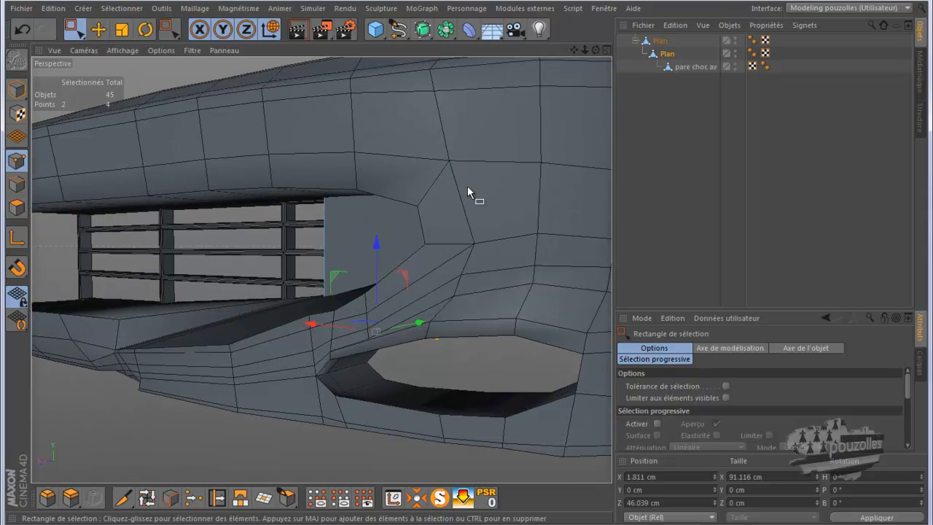
{"action": "middle_click", "coordinate": [466, 182]}
{"action": "middle_click", "coordinate": [458, 179]}
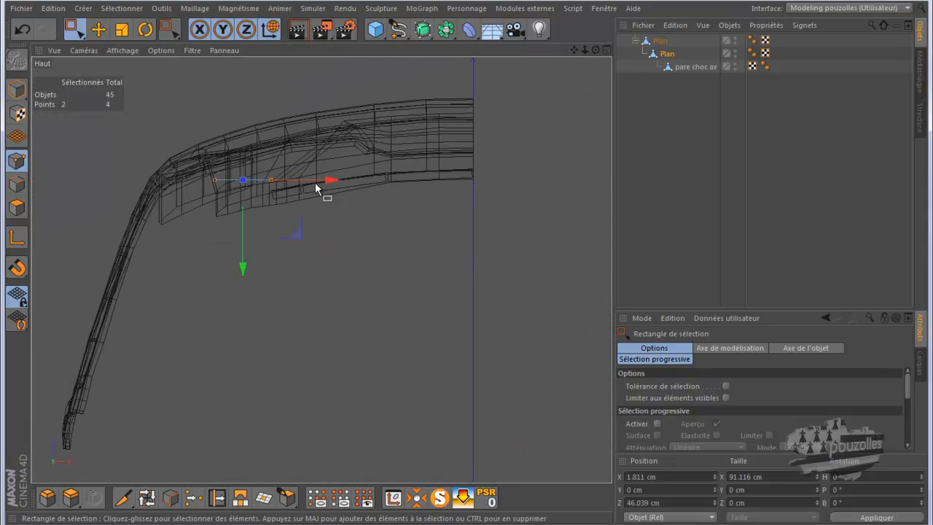
{"action": "scroll", "coordinate": [305, 161], "scroll_direction": "up", "scroll_amount": 3}
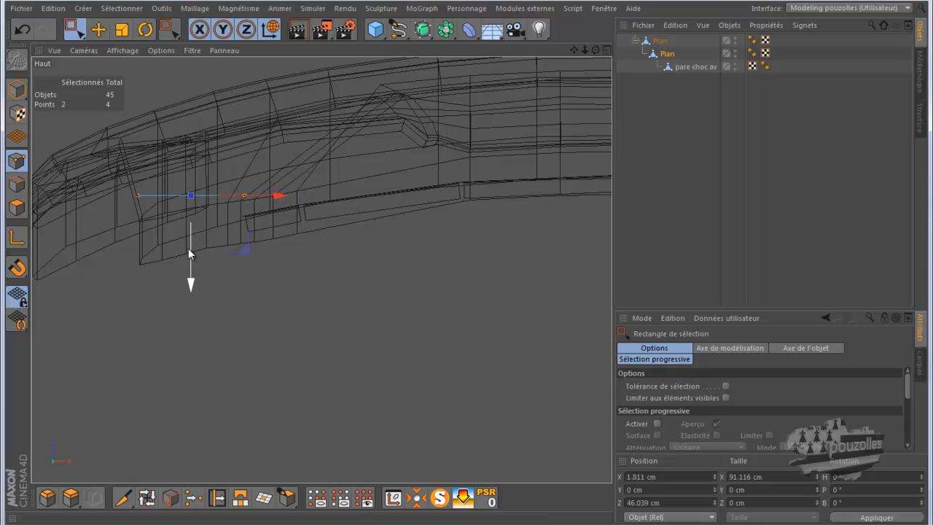
{"action": "left_click_drag", "start_coordinate": [190, 258], "coordinate": [191, 268]}
{"action": "left_click", "coordinate": [22, 29]}
{"action": "left_click_drag", "start_coordinate": [304, 158], "coordinate": [179, 240]}
{"action": "left_click_drag", "start_coordinate": [189, 130], "coordinate": [187, 157]}
{"action": "scroll", "coordinate": [218, 221], "scroll_direction": "up", "scroll_amount": 6}
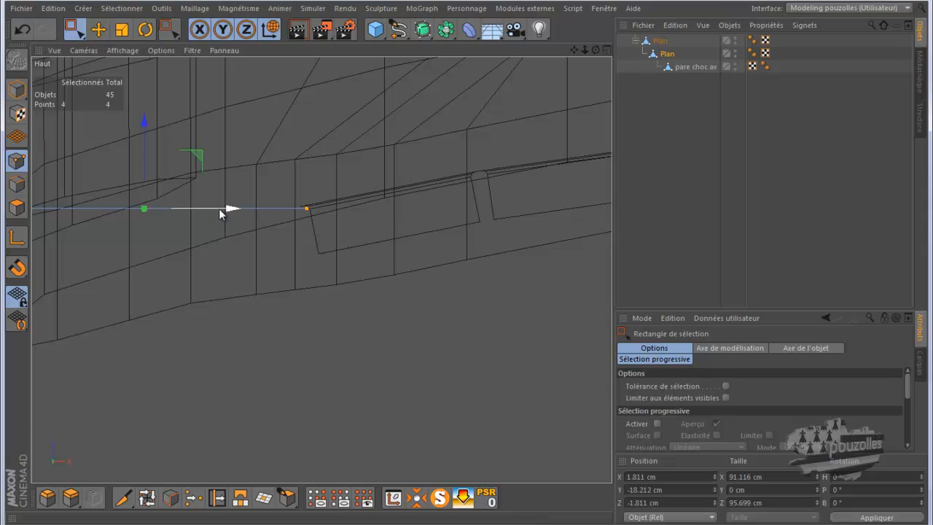
- Raise the plane's lower points to about Z 24 cm and lower its upper points, making it about 70 cm tall in the perspective view
{"action": "middle_click", "coordinate": [217, 208]}
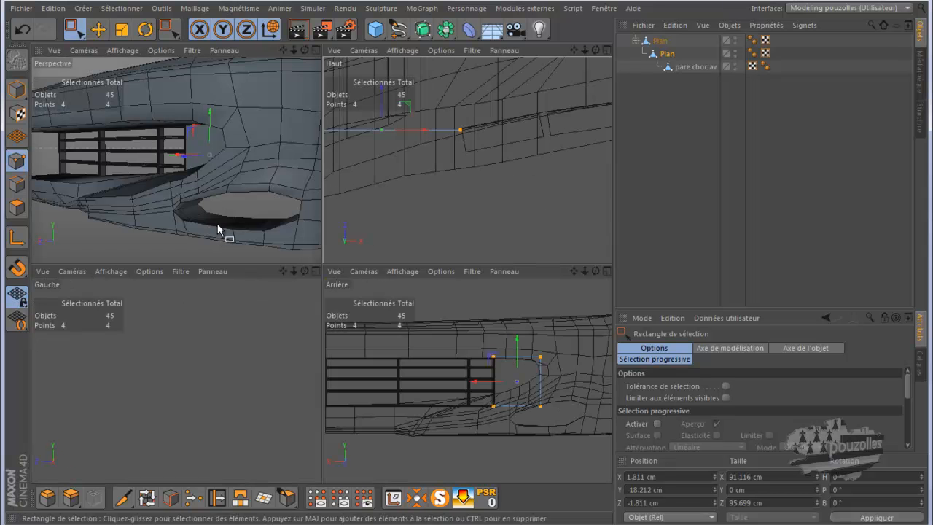
{"action": "middle_click", "coordinate": [273, 218]}
{"action": "left_click_drag", "start_coordinate": [596, 49], "coordinate": [466, 263]}
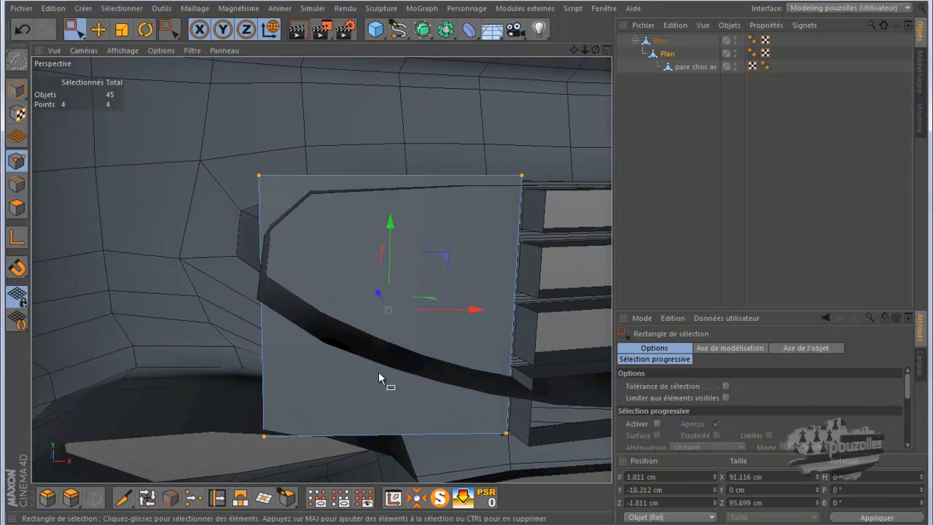
{"action": "left_click_drag", "start_coordinate": [276, 460], "coordinate": [240, 478]}
{"action": "left_click_drag", "start_coordinate": [386, 349], "coordinate": [395, 294]}
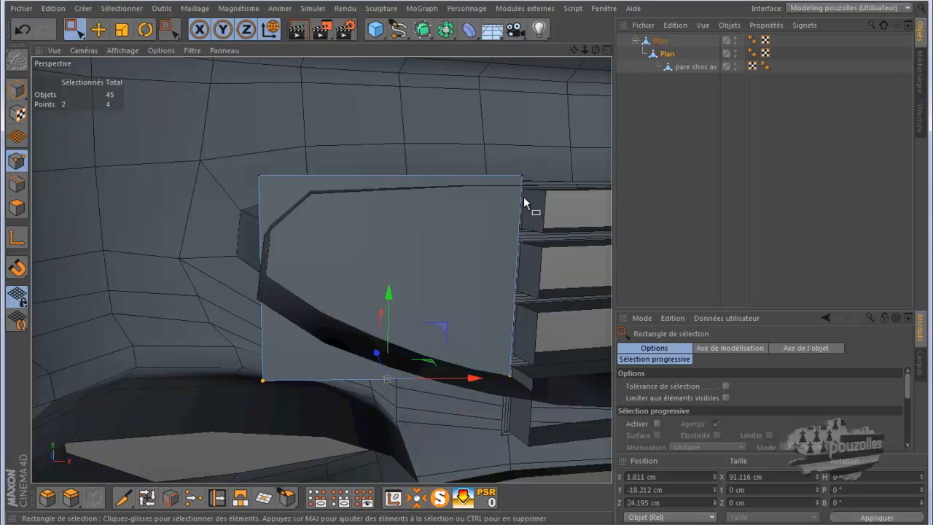
{"action": "left_click_drag", "start_coordinate": [544, 156], "coordinate": [231, 191]}
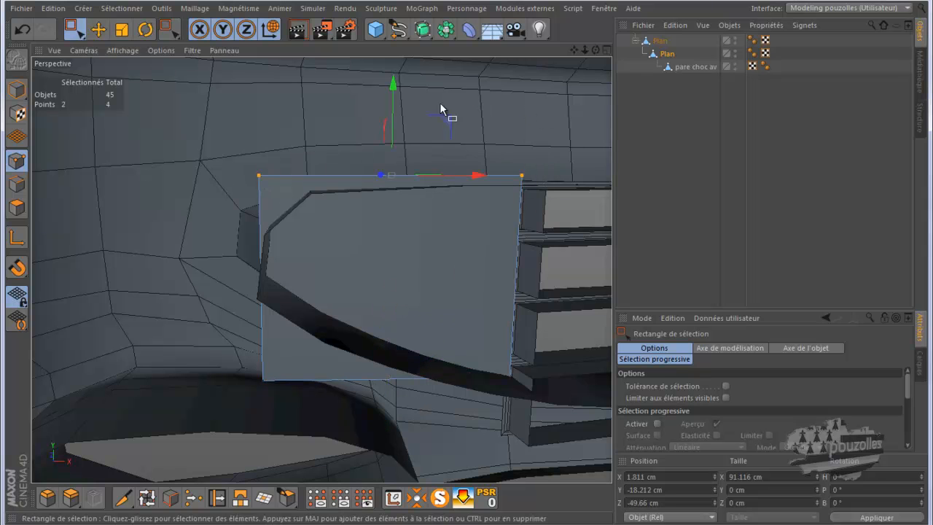
{"action": "left_click_drag", "start_coordinate": [394, 86], "coordinate": [395, 103]}
- Shift the plane's two outer points slightly inward to about X -43 cm
{"action": "left_click_drag", "start_coordinate": [594, 50], "coordinate": [464, 262]}
{"action": "left_click_drag", "start_coordinate": [224, 159], "coordinate": [281, 432]}
{"action": "mouse_move", "coordinate": [338, 286]}
{"action": "left_mouse_down"}
{"action": "mouse_move", "coordinate": [348, 284]}
{"action": "mouse_move", "coordinate": [339, 294]}
{"action": "left_mouse_up"}
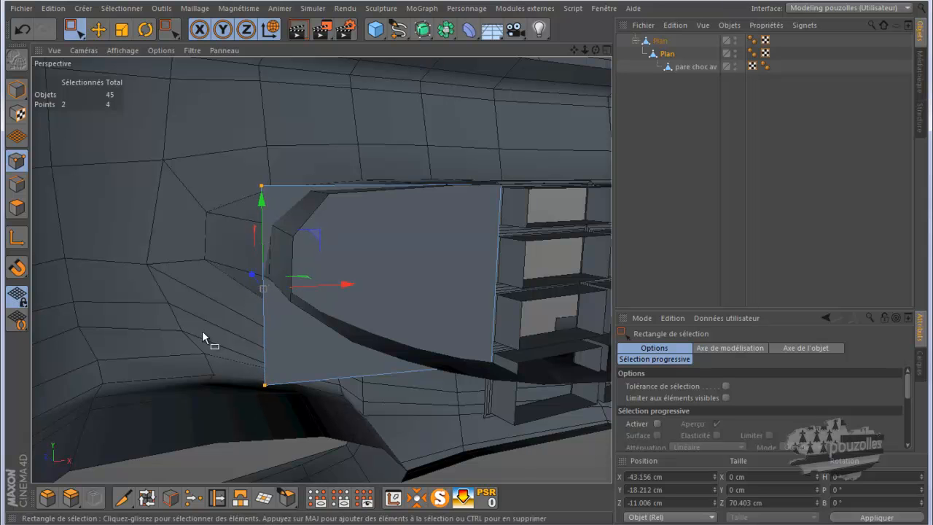
- Cut two vertical loops across the plane with the Knife in Boucle mode, at the bends of the bumper opening
{"action": "left_click", "coordinate": [123, 497]}
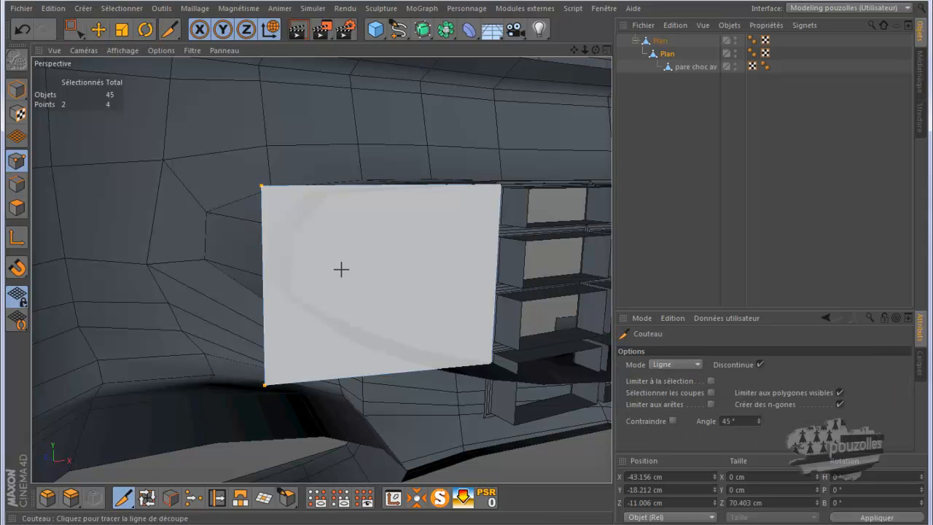
{"action": "left_click", "coordinate": [674, 365]}
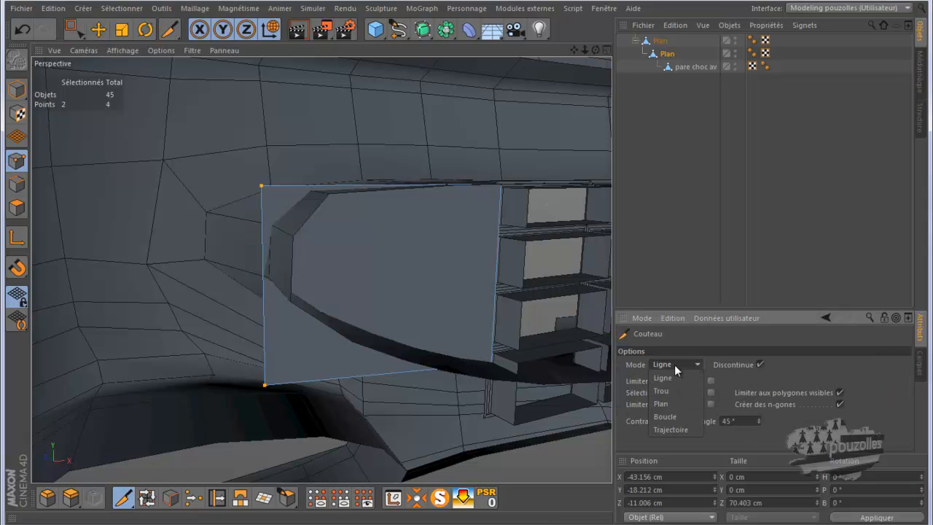
{"action": "left_click", "coordinate": [676, 417]}
{"action": "left_click_drag", "start_coordinate": [595, 51], "coordinate": [467, 262]}
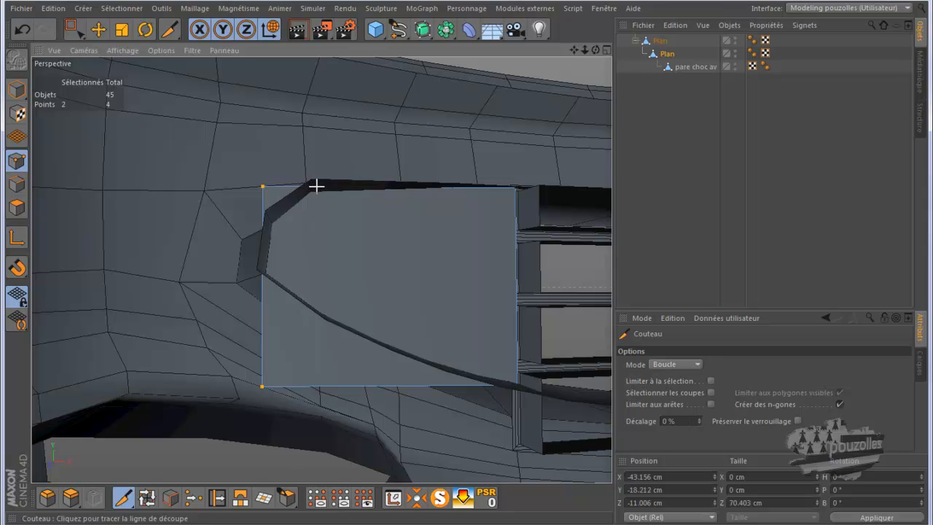
{"action": "left_click", "coordinate": [321, 386]}
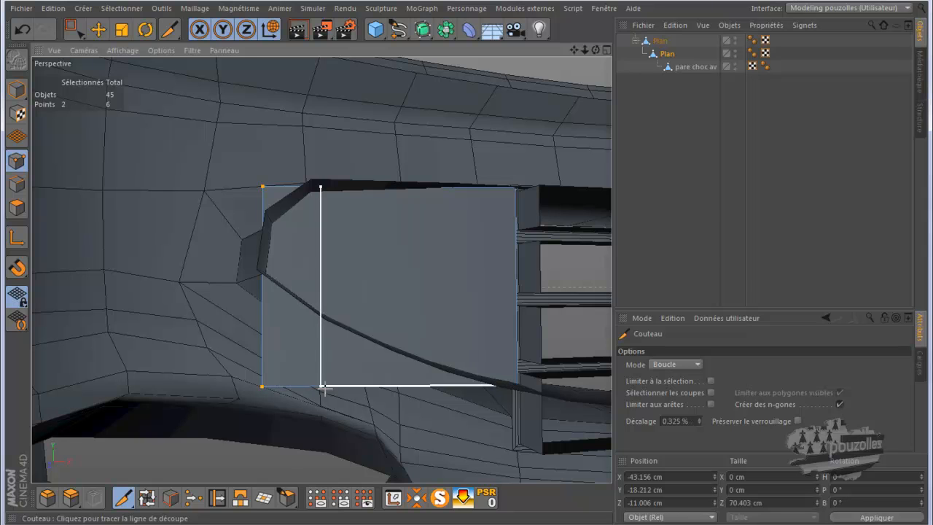
{"action": "left_click", "coordinate": [414, 383]}
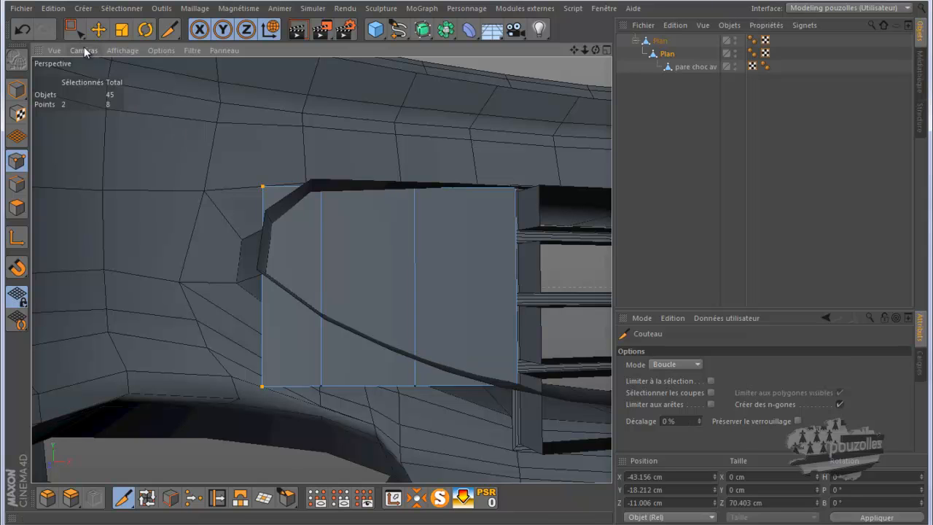
- Raise the plane's three outer lower points onto the opening's lower edge, the corner to about Z -15 cm and the innermost to about Z 14 cm
{"action": "left_click", "coordinate": [71, 29]}
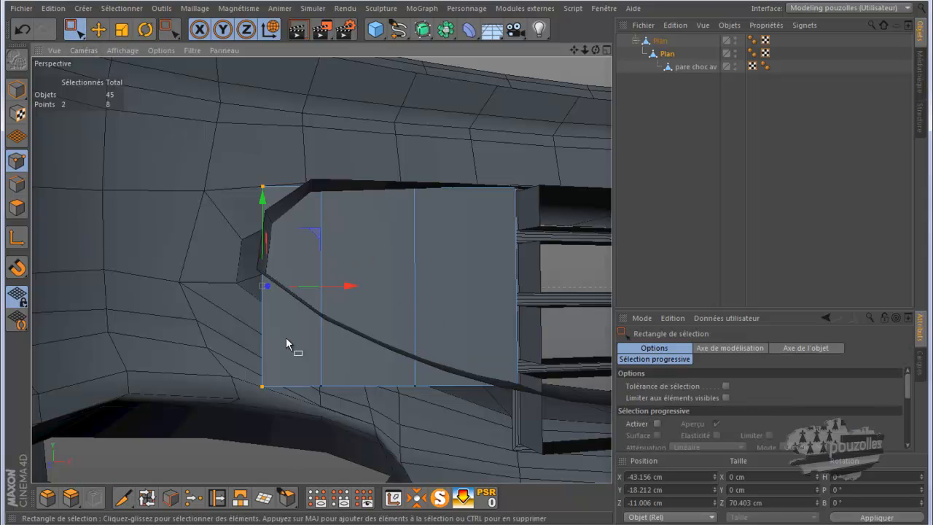
{"action": "left_click_drag", "start_coordinate": [245, 379], "coordinate": [284, 426]}
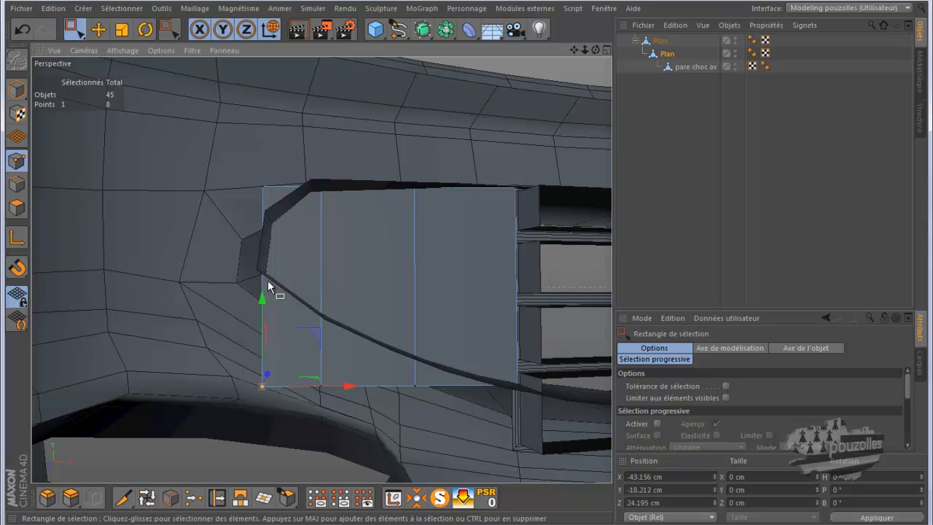
{"action": "left_click_drag", "start_coordinate": [262, 290], "coordinate": [263, 191]}
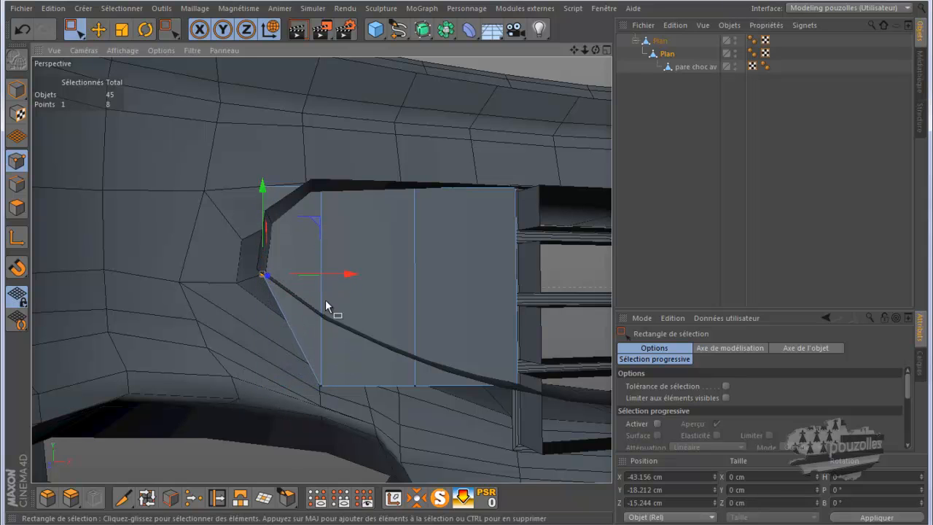
{"action": "left_click_drag", "start_coordinate": [296, 413], "coordinate": [296, 411]}
{"action": "left_click_drag", "start_coordinate": [323, 298], "coordinate": [325, 241]}
{"action": "left_click_drag", "start_coordinate": [595, 51], "coordinate": [525, 207]}
{"action": "left_click", "coordinate": [415, 386]}
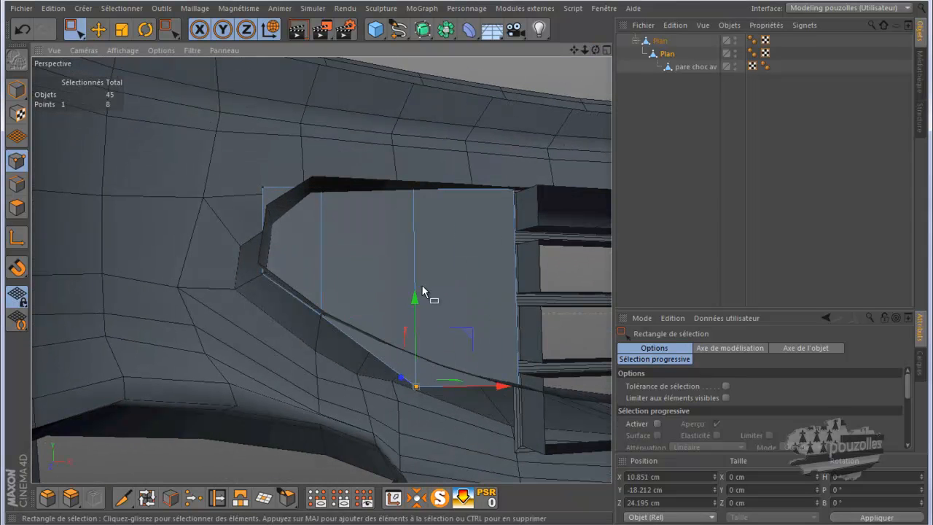
{"action": "left_click_drag", "start_coordinate": [416, 301], "coordinate": [426, 279]}
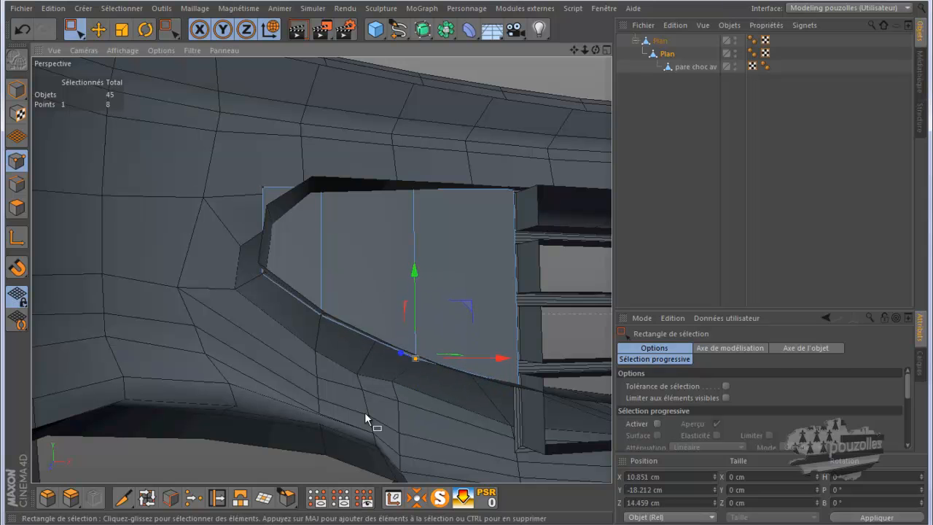
- Show the whole subdivided car again and refine the plane's lower cut points along the smoothed opening, the outer one at about Z 0.5 cm
{"action": "left_click", "coordinate": [439, 498]}
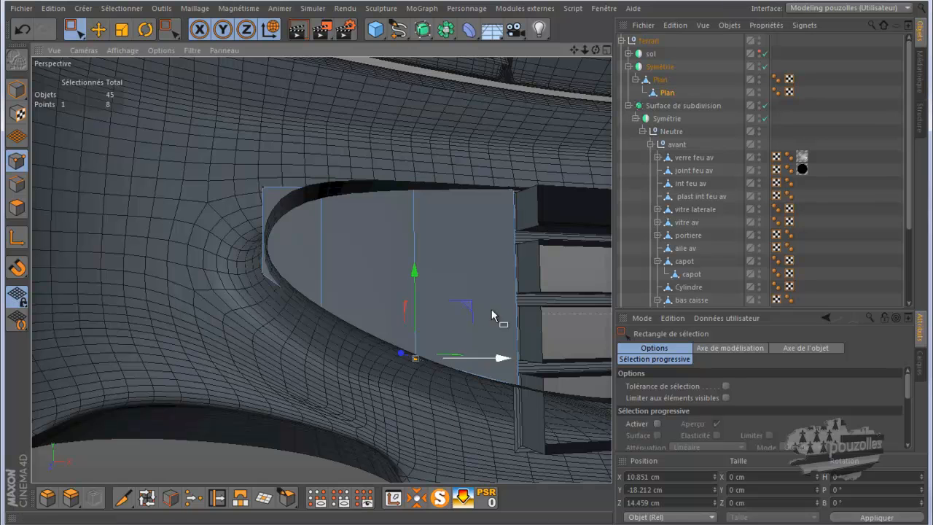
{"action": "left_click_drag", "start_coordinate": [597, 49], "coordinate": [467, 263]}
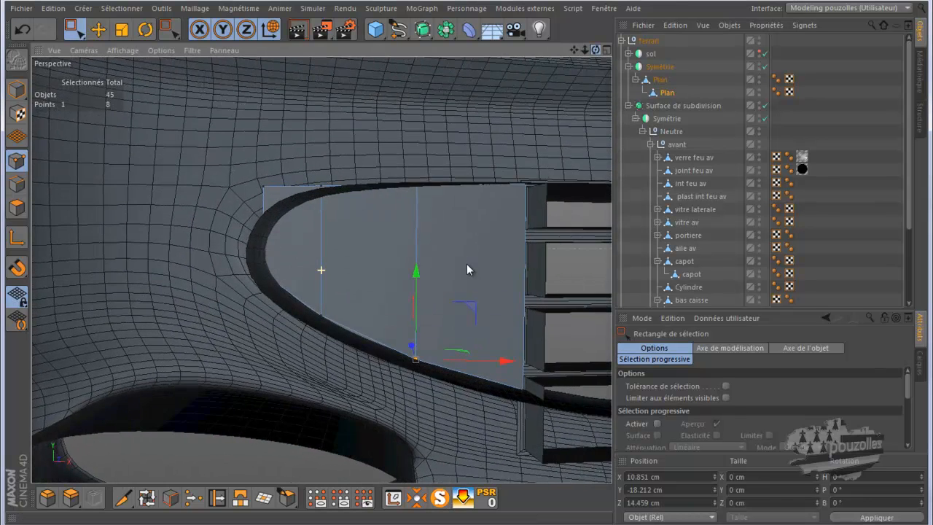
{"action": "scroll", "coordinate": [417, 375], "scroll_direction": "up", "scroll_amount": 4}
{"action": "scroll", "coordinate": [416, 375], "scroll_direction": "up", "scroll_amount": 3}
{"action": "left_click_drag", "start_coordinate": [410, 271], "coordinate": [410, 277]}
{"action": "left_click", "coordinate": [232, 276]}
{"action": "left_click_drag", "start_coordinate": [235, 214], "coordinate": [233, 218]}
{"action": "scroll", "coordinate": [358, 208], "scroll_direction": "down", "scroll_amount": 5}
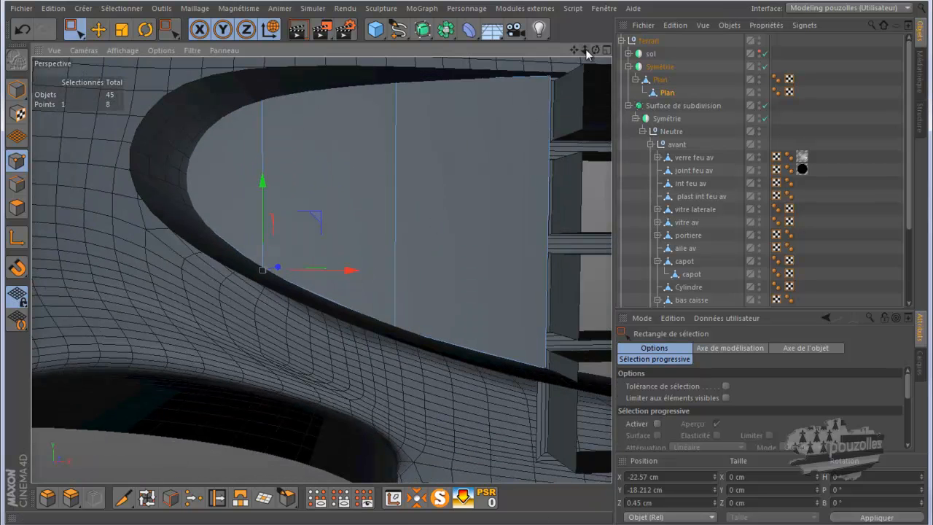
- Adjust the upper points of the plane's vertical cuts to the smoothed opening edge, sliding the outer one inward toward the grille bars
{"action": "left_click_drag", "start_coordinate": [467, 265], "coordinate": [468, 264], "text": "alt"}
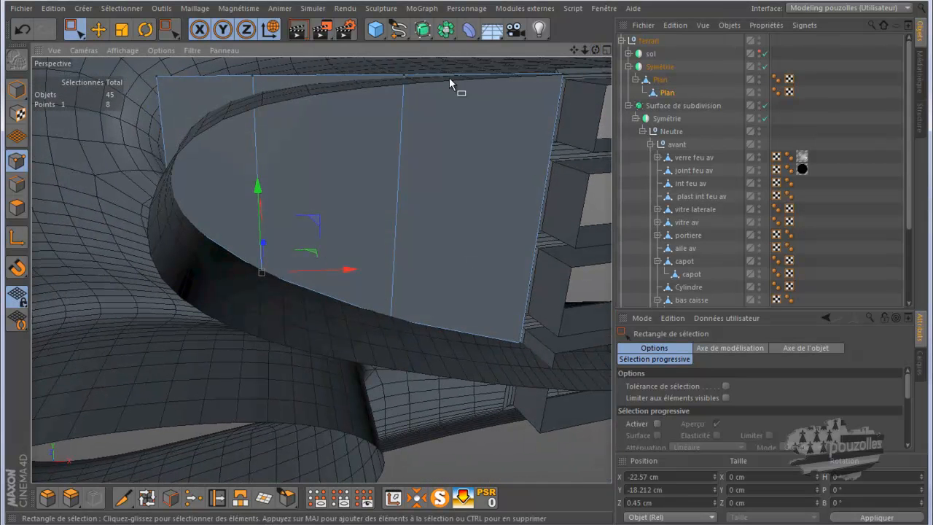
{"action": "left_click", "coordinate": [403, 74]}
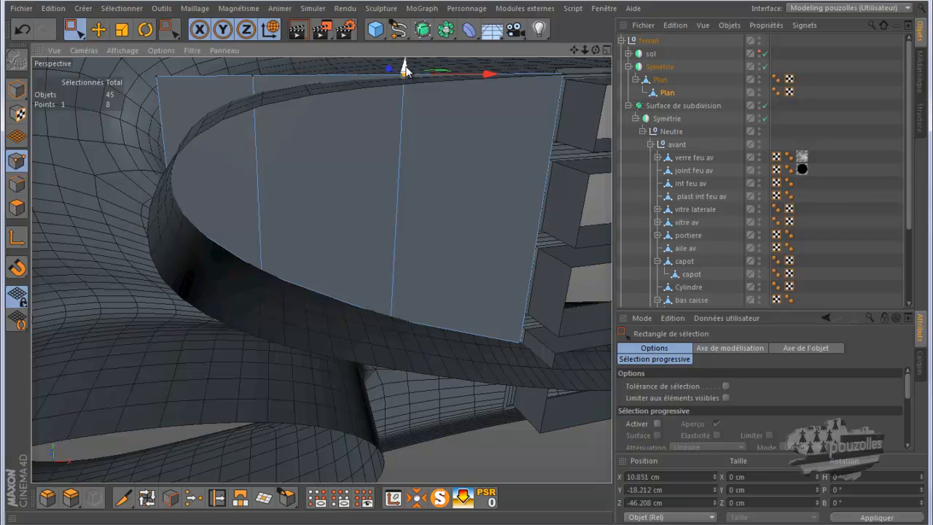
{"action": "left_click", "coordinate": [252, 78]}
{"action": "mouse_move", "coordinate": [251, 68]}
{"action": "left_mouse_down"}
{"action": "mouse_move", "coordinate": [254, 84]}
{"action": "mouse_move", "coordinate": [256, 75]}
{"action": "left_mouse_up"}
{"action": "left_click_drag", "start_coordinate": [573, 49], "coordinate": [472, 296]}
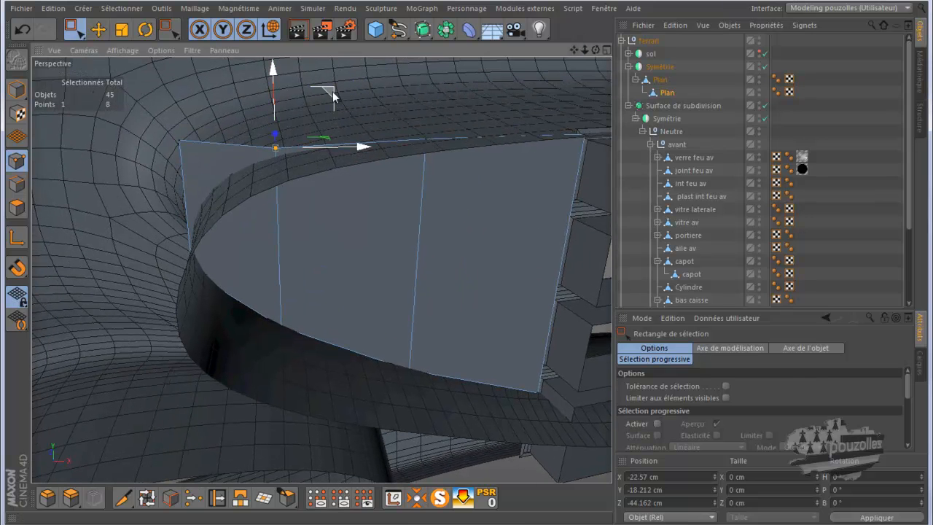
{"action": "left_click_drag", "start_coordinate": [335, 93], "coordinate": [387, 94]}
- Lower the plane's upper outer corner to about Z -39 cm and cut a horizontal loop across the plane's middle with the Knife
{"action": "left_click", "coordinate": [185, 135]}
{"action": "left_click_drag", "start_coordinate": [174, 93], "coordinate": [181, 125]}
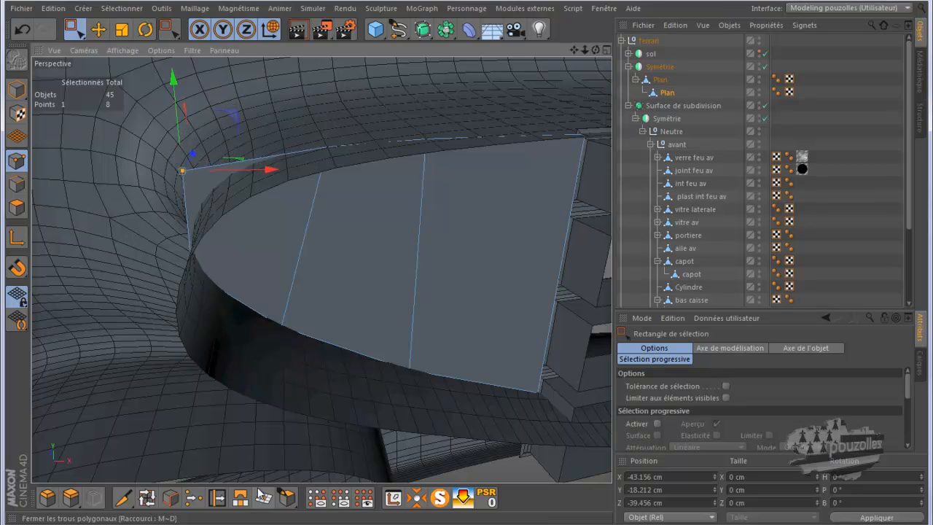
{"action": "left_click", "coordinate": [123, 497]}
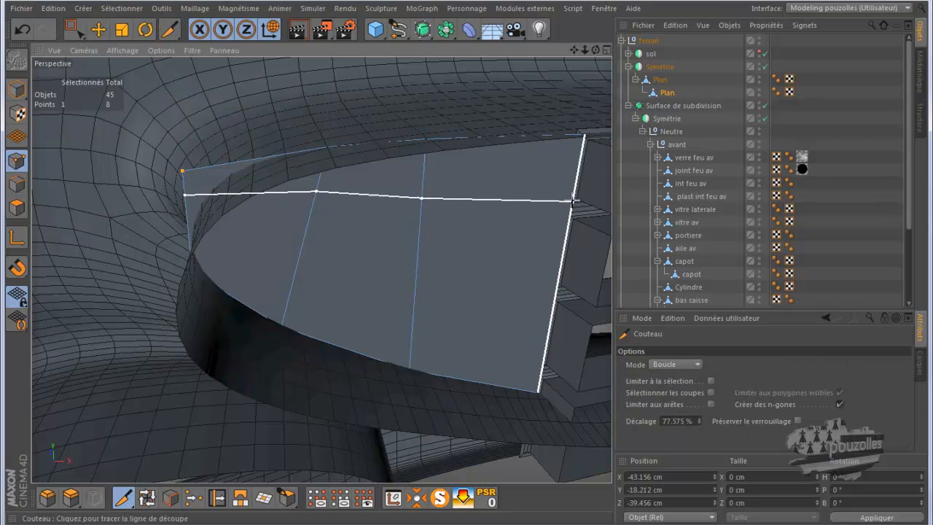
{"action": "left_click", "coordinate": [563, 256]}
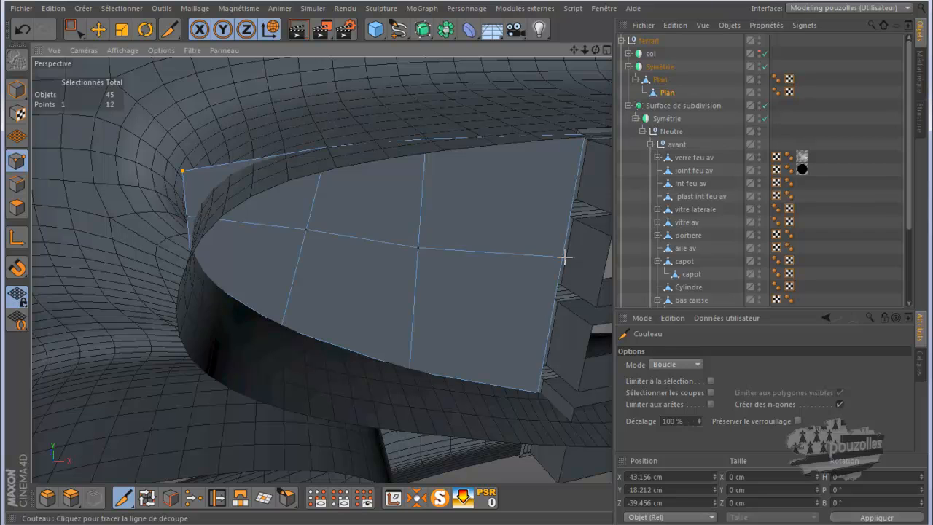
- Tuck the plane's outer edge behind the rounded opening, the upper corner at about X -32, Z -40 cm and the loop point at about X -42, Z -29 cm
{"action": "left_click", "coordinate": [73, 29]}
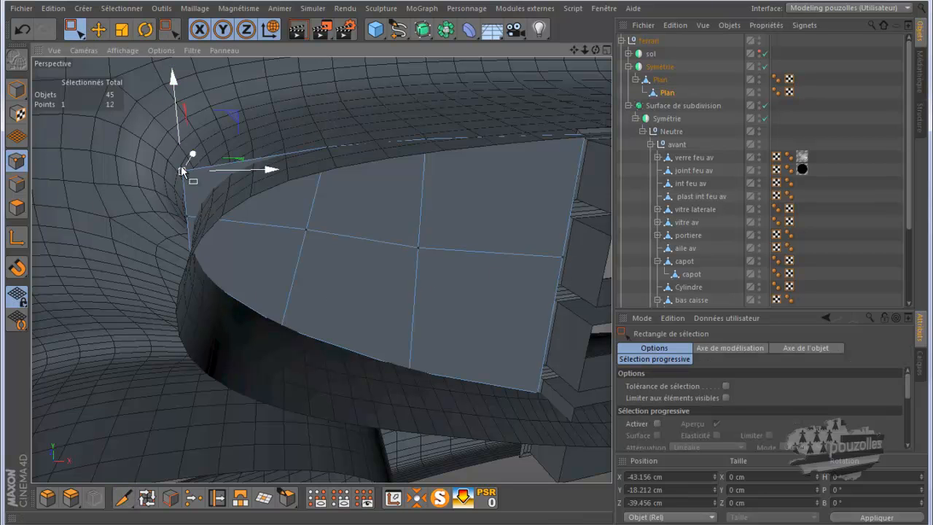
{"action": "left_click_drag", "start_coordinate": [259, 173], "coordinate": [302, 173]}
{"action": "left_click_drag", "start_coordinate": [276, 113], "coordinate": [292, 109]}
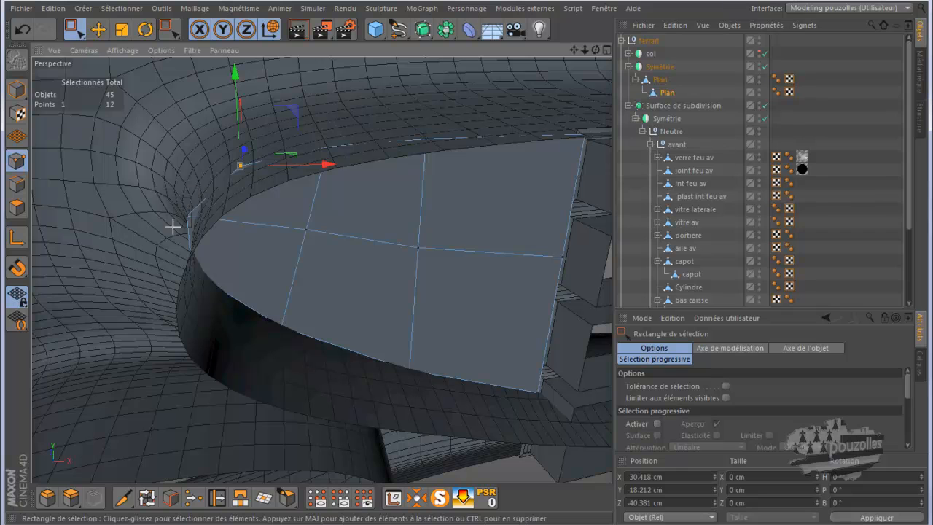
{"action": "left_click", "coordinate": [186, 216]}
{"action": "left_click_drag", "start_coordinate": [215, 220], "coordinate": [224, 216]}
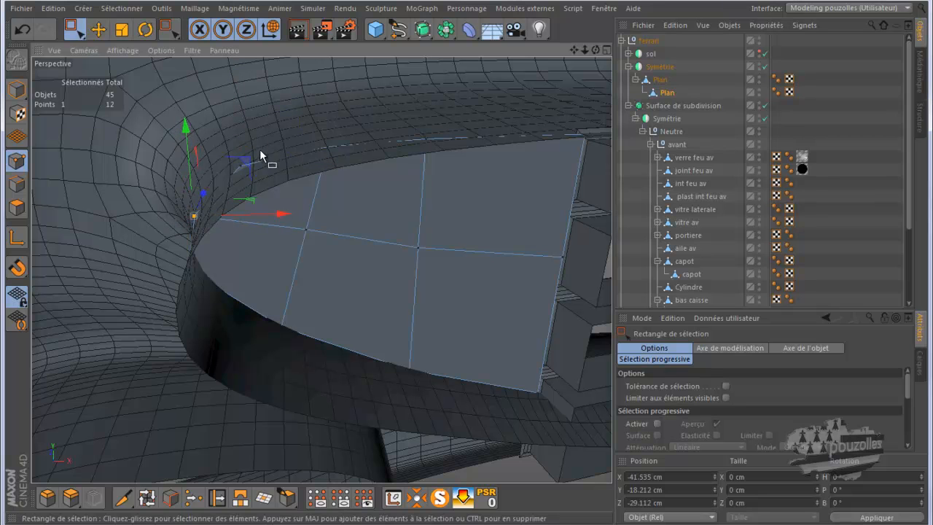
{"action": "left_click", "coordinate": [240, 166]}
{"action": "left_click_drag", "start_coordinate": [306, 165], "coordinate": [302, 165]}
{"action": "left_click_drag", "start_coordinate": [229, 89], "coordinate": [231, 96]}
{"action": "scroll", "coordinate": [290, 210], "scroll_direction": "down", "scroll_amount": 4}
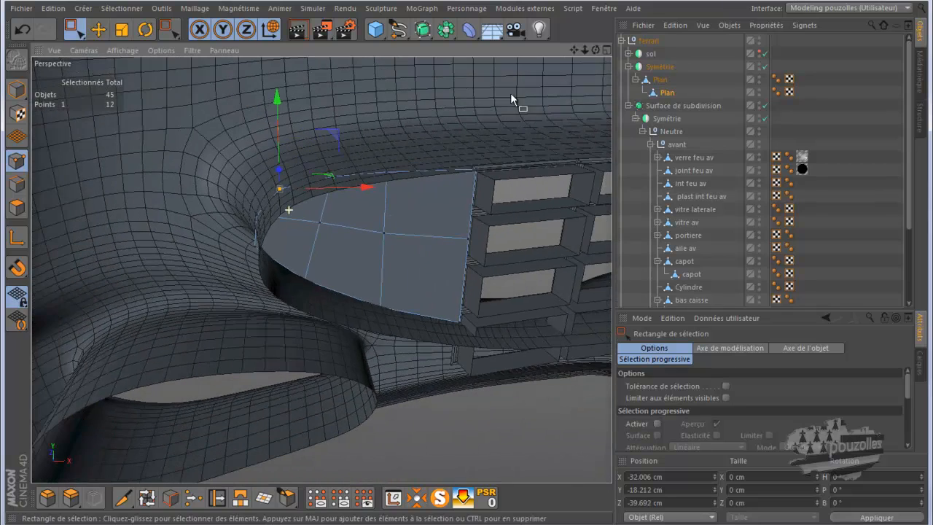
- Add a new plane primitive as a child of the grille's end plane and reset its PSR to align it there
{"action": "scroll", "coordinate": [462, 267], "scroll_direction": "up", "scroll_amount": 15}
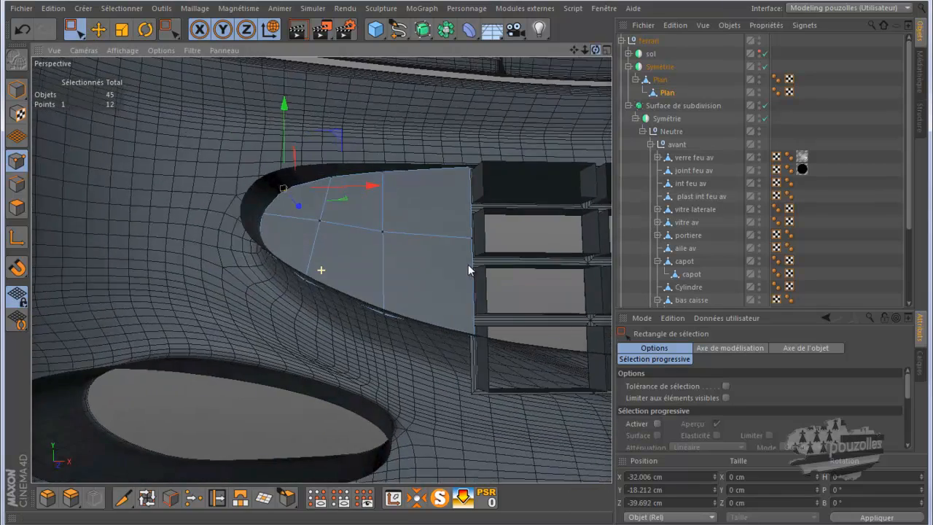
{"action": "scroll", "coordinate": [484, 266], "scroll_direction": "down", "scroll_amount": 8}
{"action": "scroll", "coordinate": [481, 262], "scroll_direction": "up", "scroll_amount": 4}
{"action": "scroll", "coordinate": [427, 212], "scroll_direction": "down", "scroll_amount": 8}
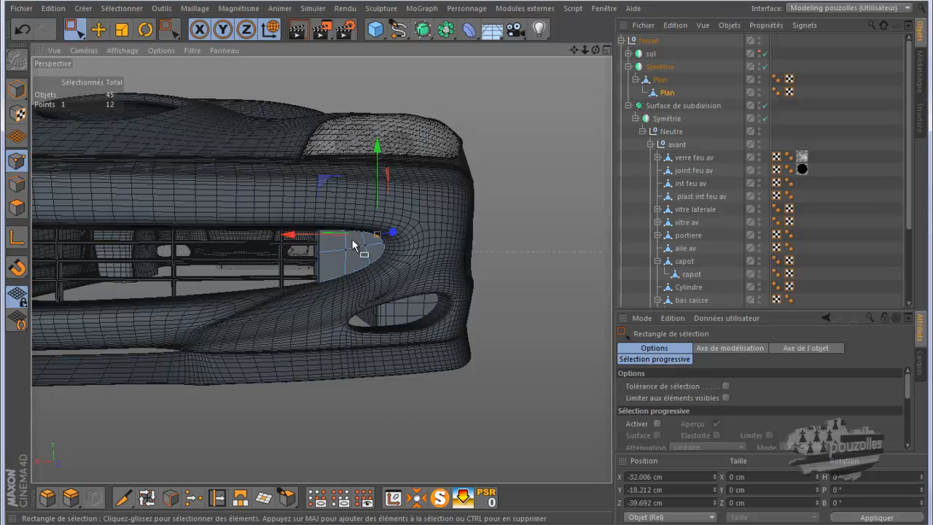
{"action": "scroll", "coordinate": [371, 241], "scroll_direction": "down", "scroll_amount": 4}
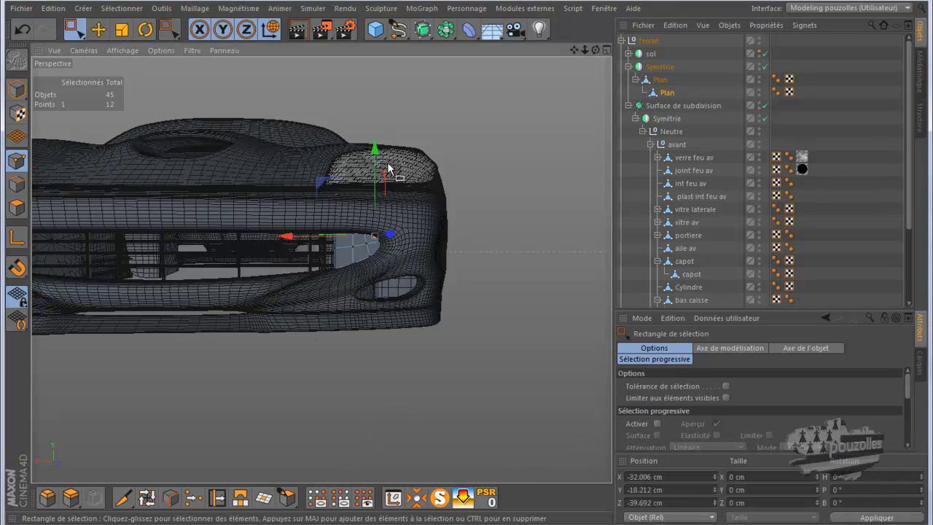
{"action": "left_click", "coordinate": [375, 29]}
{"action": "left_click", "coordinate": [519, 71]}
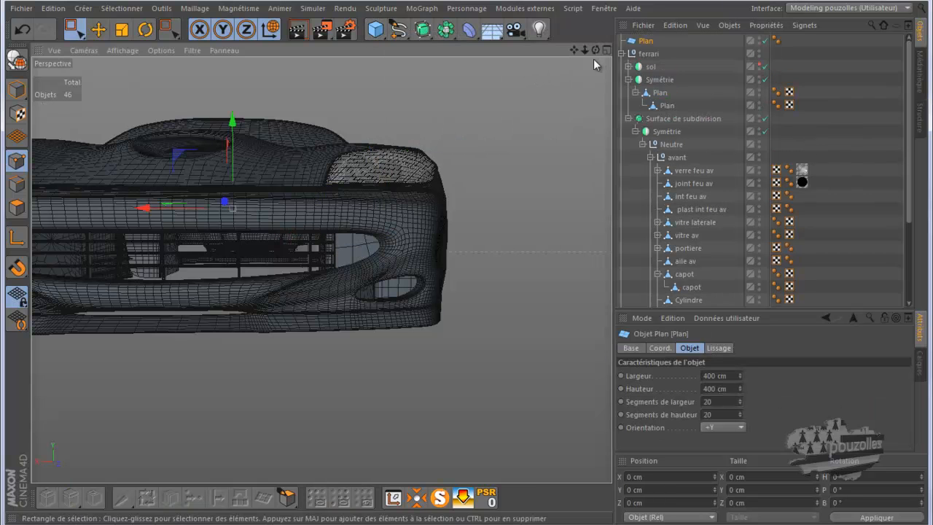
{"action": "left_click_drag", "start_coordinate": [651, 42], "coordinate": [669, 109]}
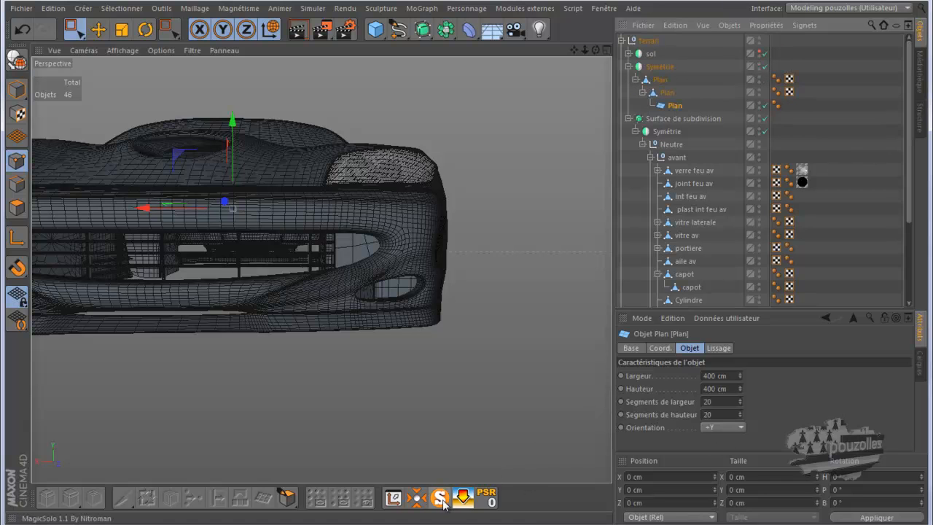
{"action": "left_click", "coordinate": [489, 500]}
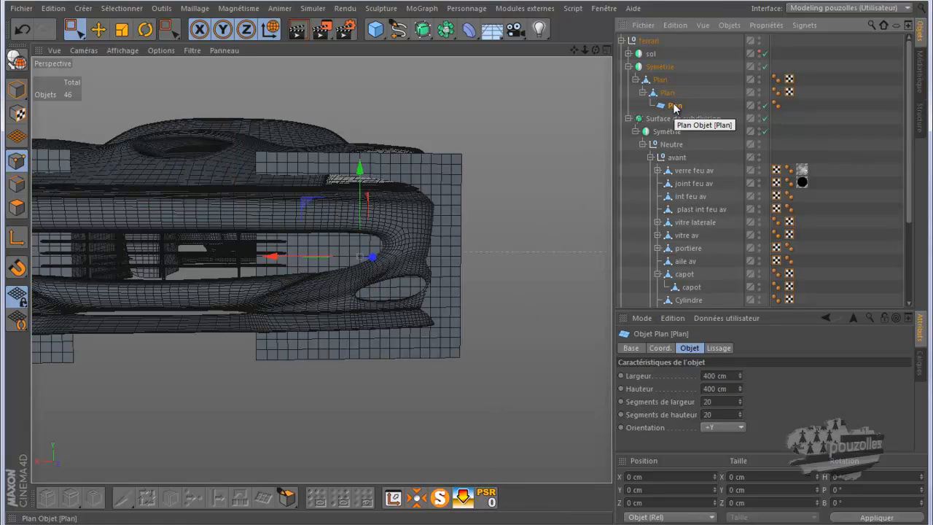
- Move the new plane up one level under the grille bars' Plan object and shift it along X until its mirrored halves meet at the centre
{"action": "left_click_drag", "start_coordinate": [674, 107], "coordinate": [664, 84]}
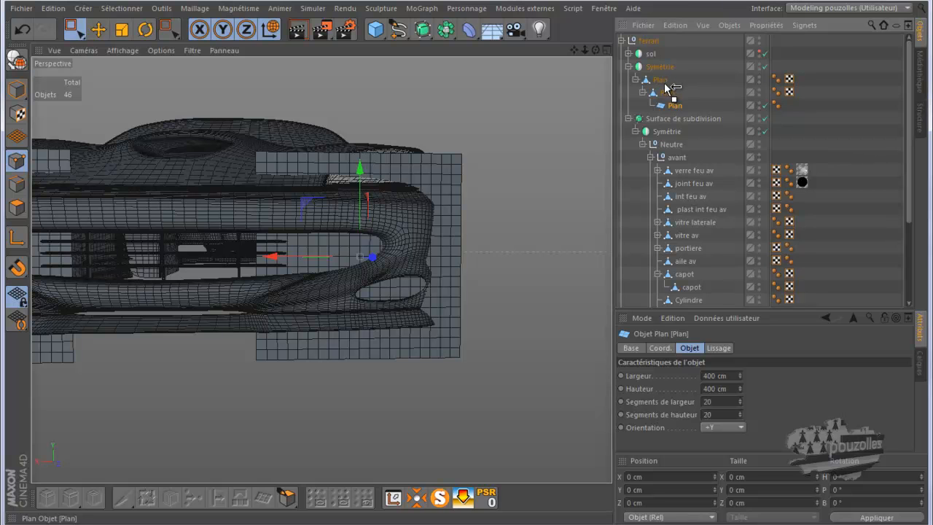
{"action": "left_click_drag", "start_coordinate": [665, 87], "coordinate": [664, 88]}
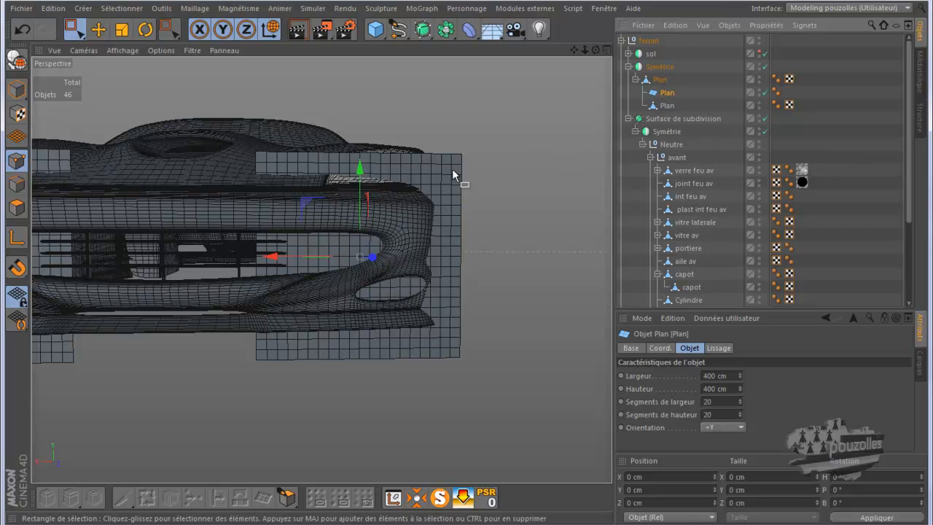
{"action": "left_click_drag", "start_coordinate": [421, 217], "coordinate": [454, 199], "text": "alt"}
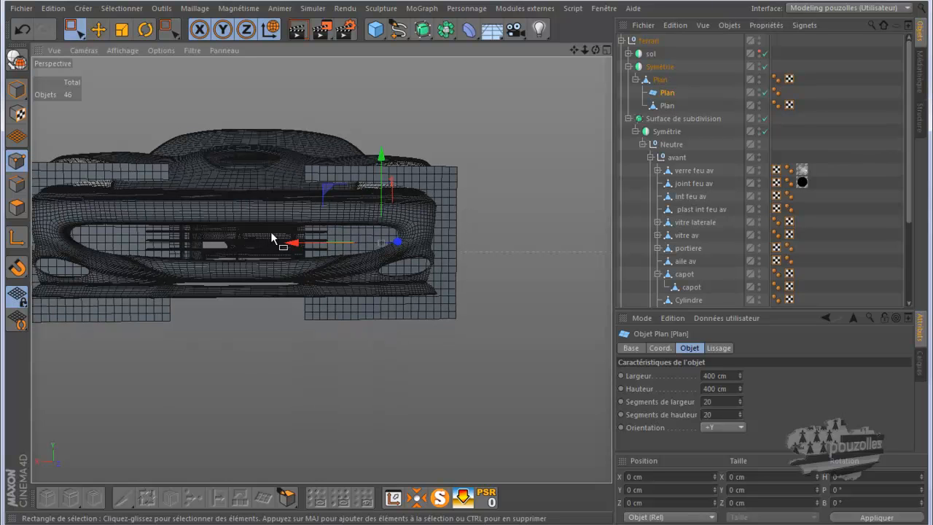
{"action": "left_click_drag", "start_coordinate": [291, 244], "coordinate": [223, 256]}
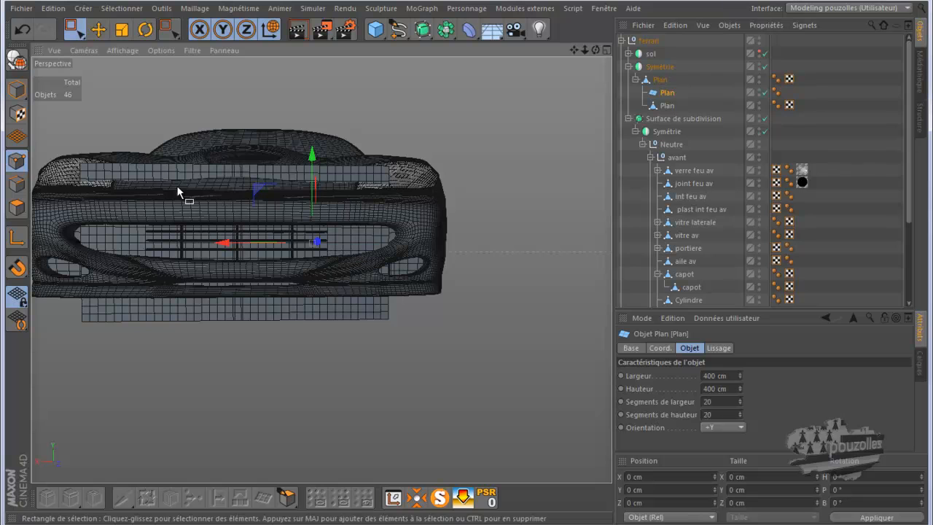
- Shrink the new plane's height to about 91 cm to fit the grille opening, and set its width and height segments to 1
{"action": "left_click", "coordinate": [17, 89]}
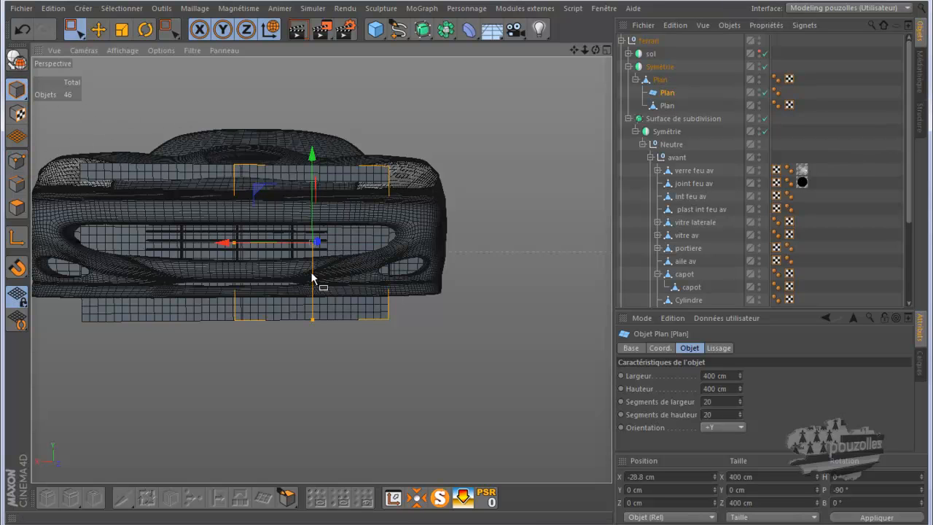
{"action": "left_click_drag", "start_coordinate": [312, 318], "coordinate": [314, 260]}
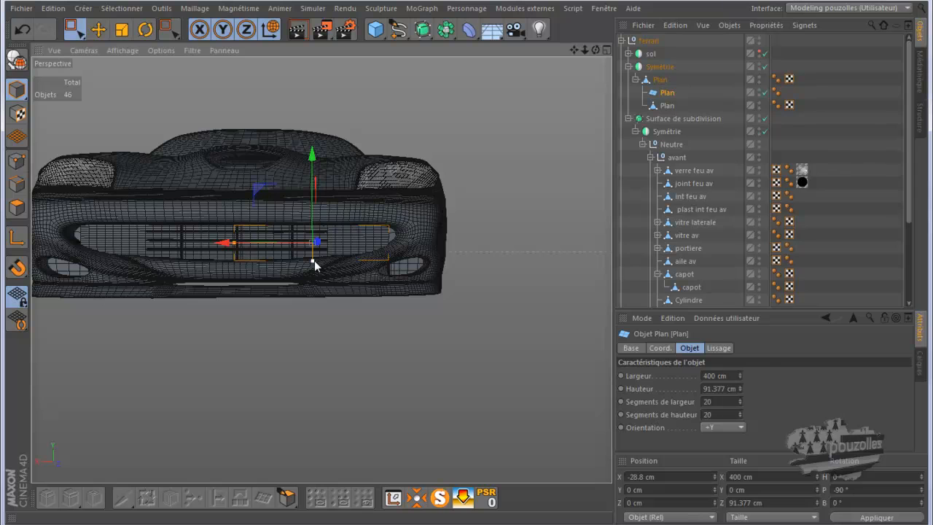
{"action": "left_click", "coordinate": [722, 401]}
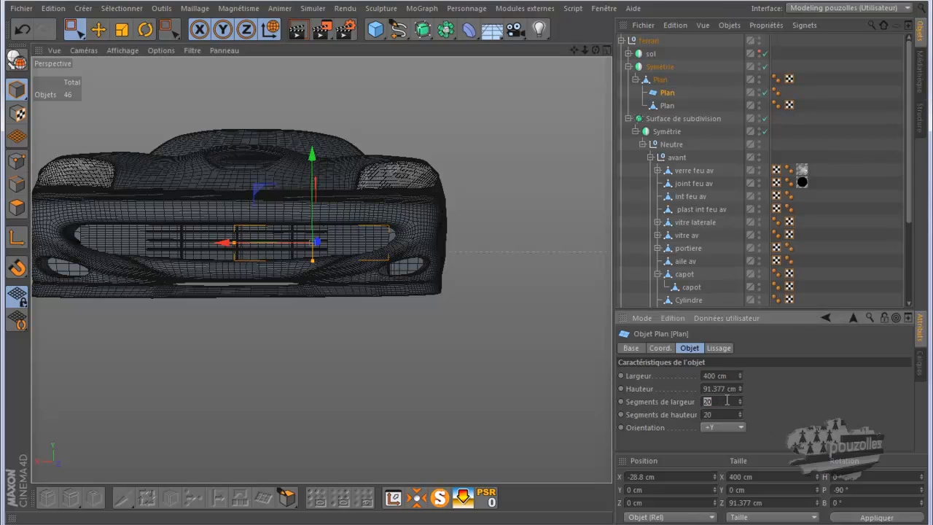
{"action": "type", "text": "1"}
{"action": "key", "text": "Return"}
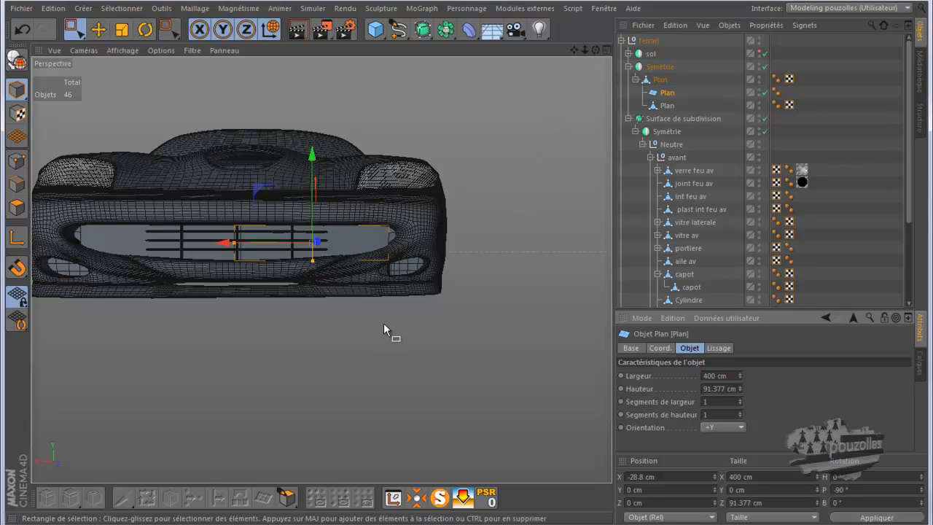
- Isolate the three Plan objects together with the pare choc av bumper using MagicSolo
{"action": "left_click", "coordinate": [662, 83], "text": "ctrl"}
{"action": "left_click", "coordinate": [667, 106], "text": "ctrl"}
{"action": "scroll", "coordinate": [697, 295], "scroll_direction": "down", "scroll_amount": 3}
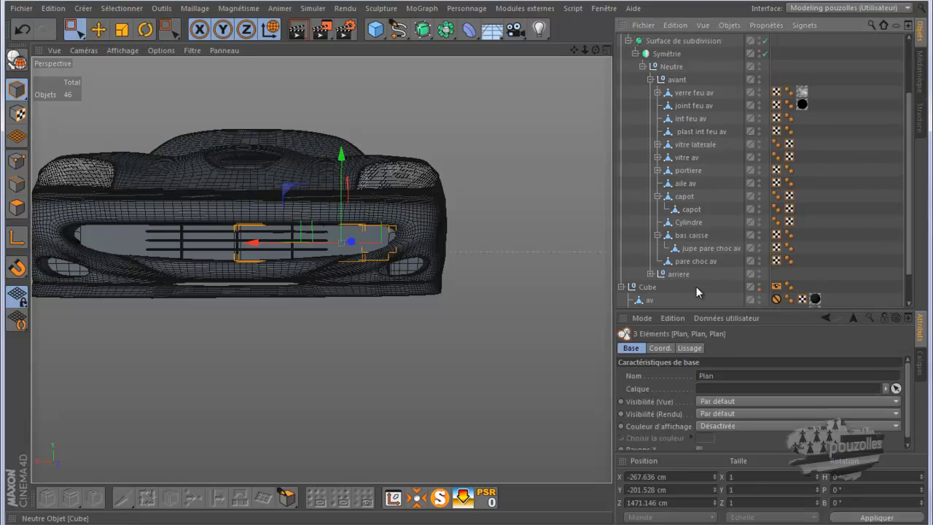
{"action": "left_click", "coordinate": [694, 262], "text": "ctrl"}
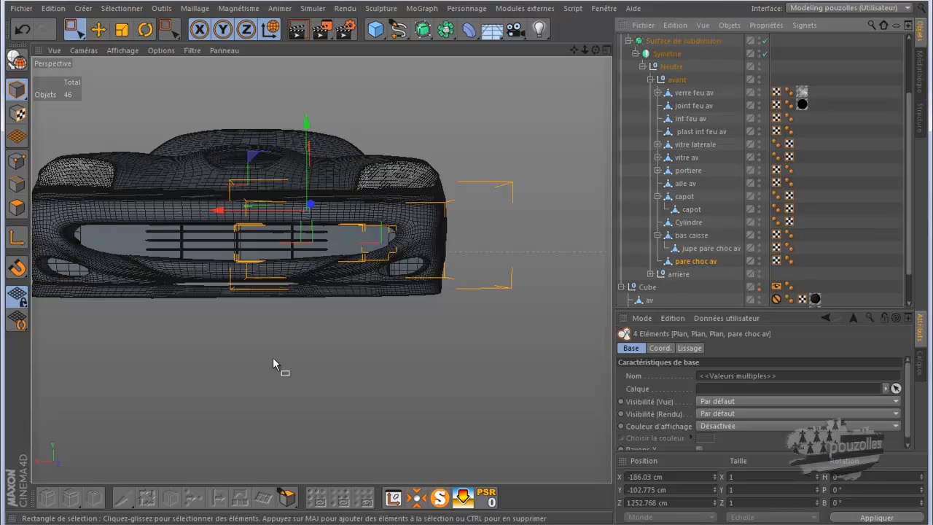
{"action": "left_click", "coordinate": [439, 498]}
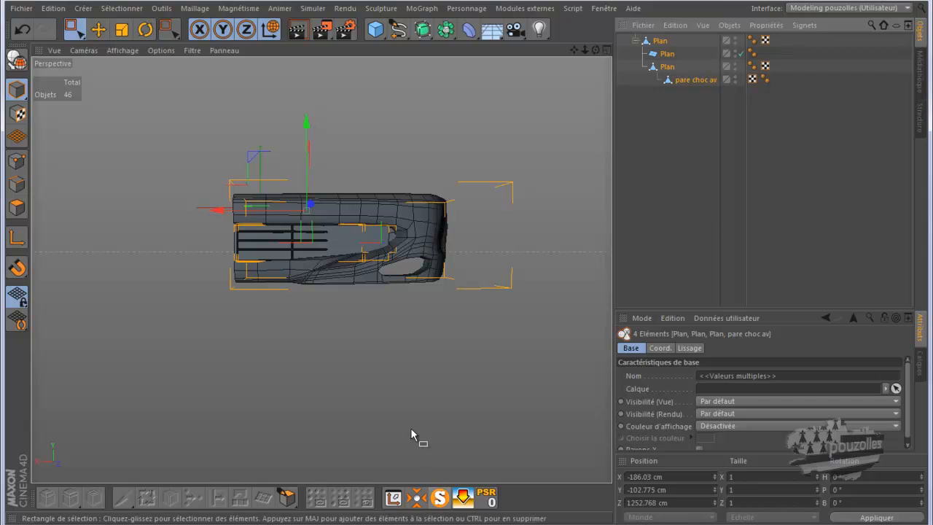
- Make the 400 cm wide backing plane editable and switch to editing its points in the back view
{"action": "scroll", "coordinate": [353, 256], "scroll_direction": "up", "scroll_amount": 2}
{"action": "scroll", "coordinate": [351, 253], "scroll_direction": "up", "scroll_amount": 2}
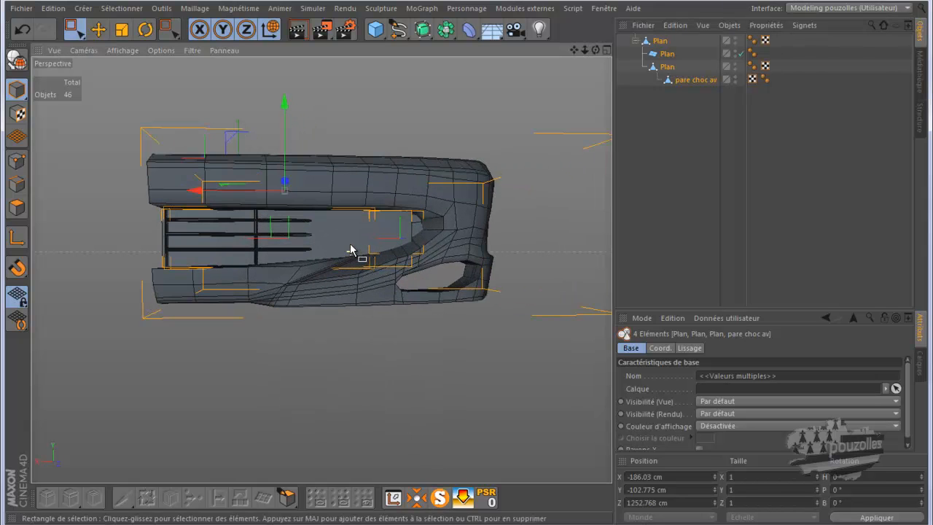
{"action": "middle_click", "coordinate": [364, 293]}
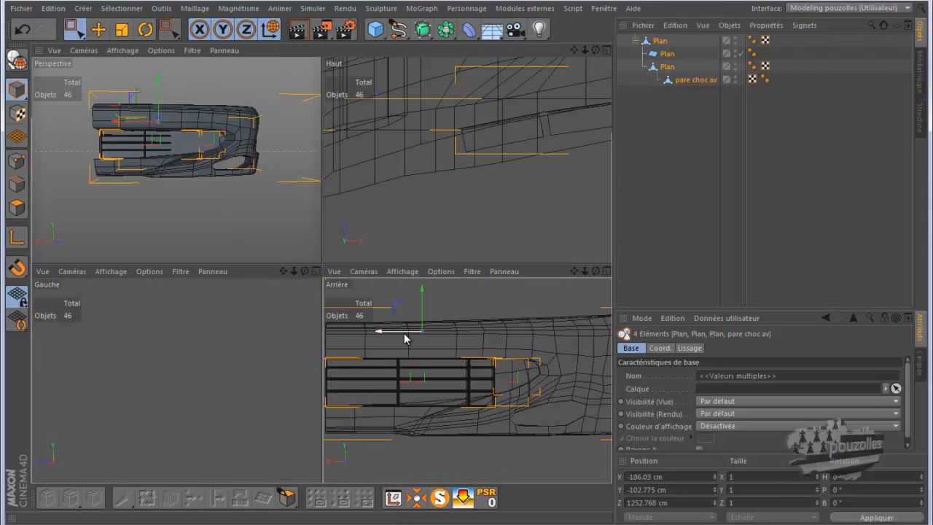
{"action": "middle_click", "coordinate": [405, 338]}
{"action": "left_click", "coordinate": [667, 54]}
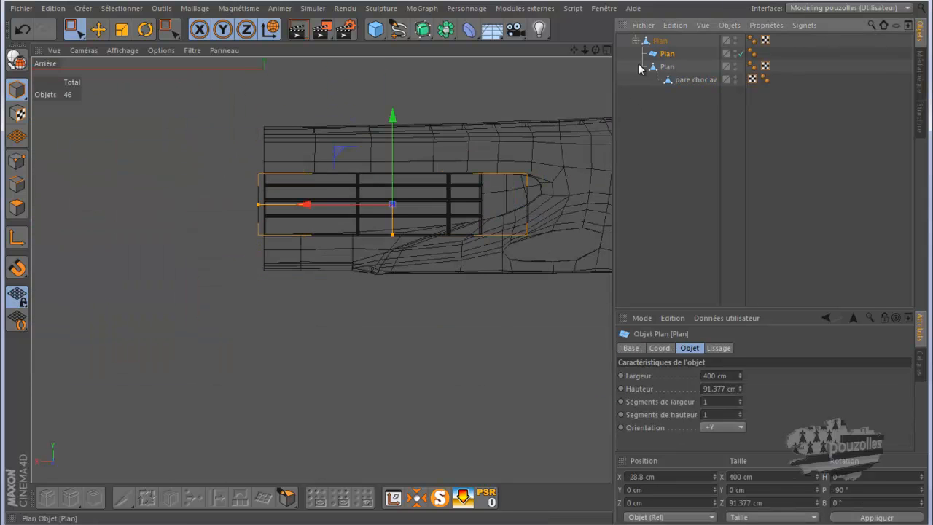
{"action": "scroll", "coordinate": [267, 251], "scroll_direction": "down", "scroll_amount": 1}
{"action": "scroll", "coordinate": [503, 210], "scroll_direction": "up", "scroll_amount": 3}
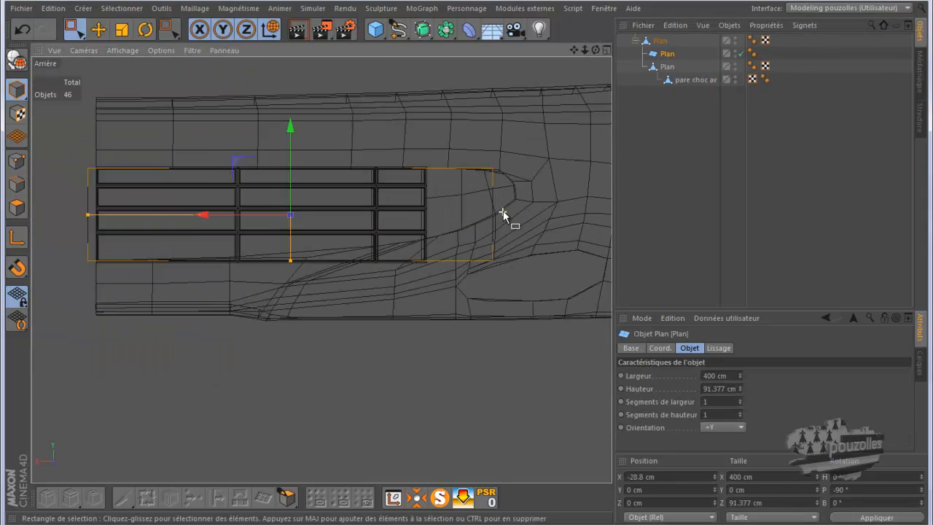
{"action": "scroll", "coordinate": [502, 210], "scroll_direction": "down", "scroll_amount": 1}
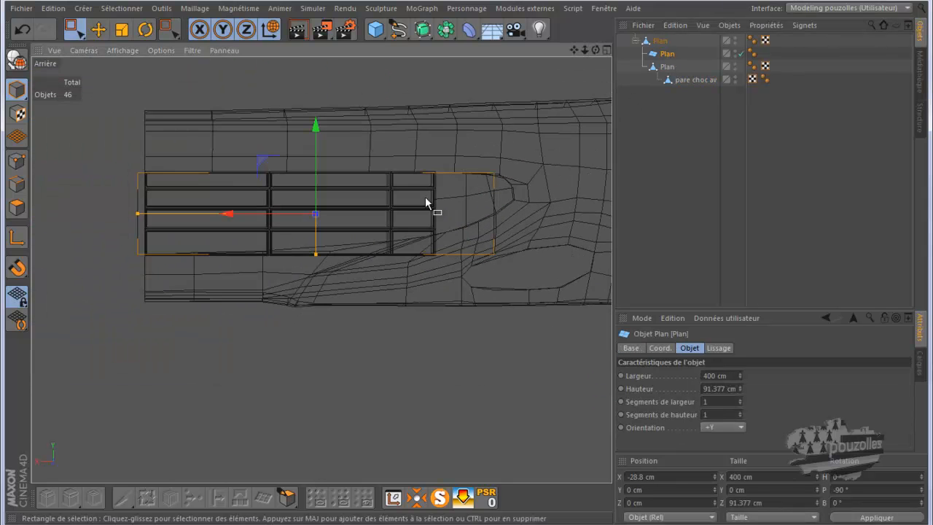
{"action": "left_click", "coordinate": [18, 62]}
{"action": "left_click", "coordinate": [18, 161]}
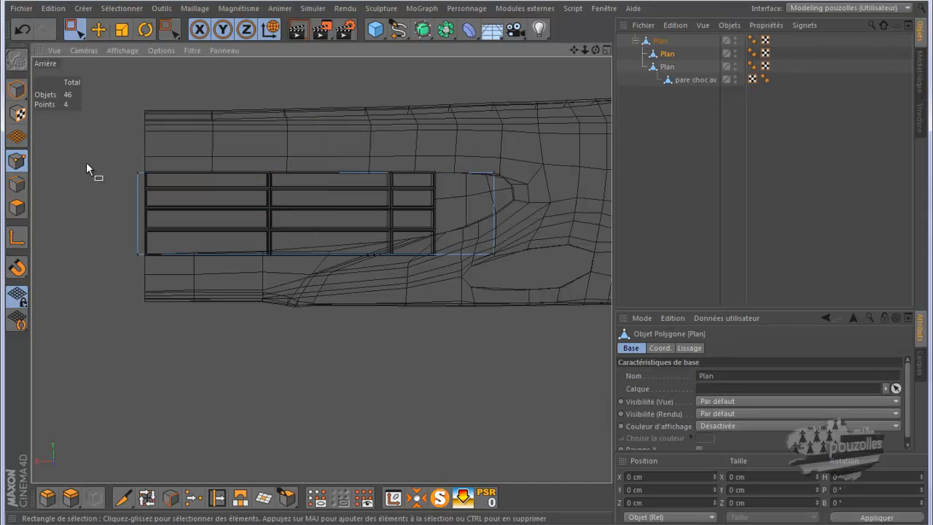
- Set the X position of the backing plane's two centre-side points to 0 cm in world coordinates
{"action": "left_click_drag", "start_coordinate": [115, 140], "coordinate": [159, 303]}
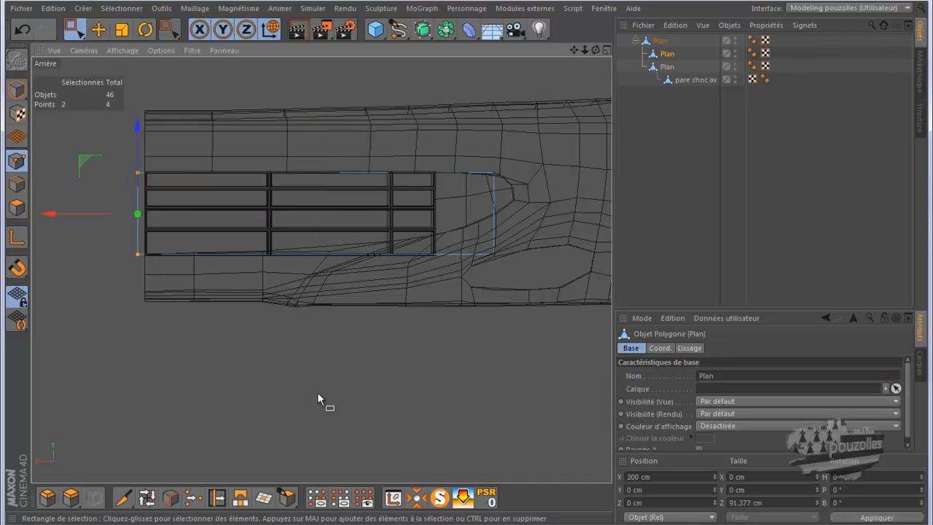
{"action": "left_click", "coordinate": [658, 477]}
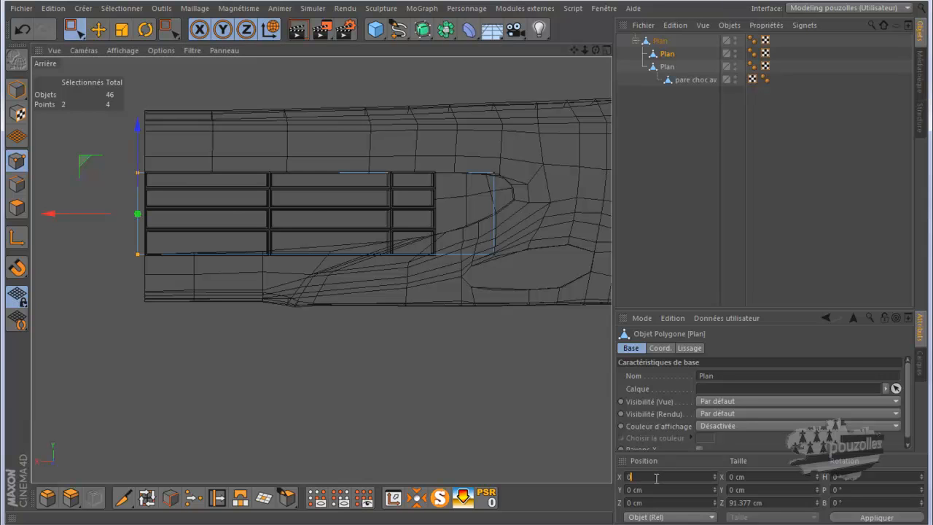
{"action": "key", "text": "Return"}
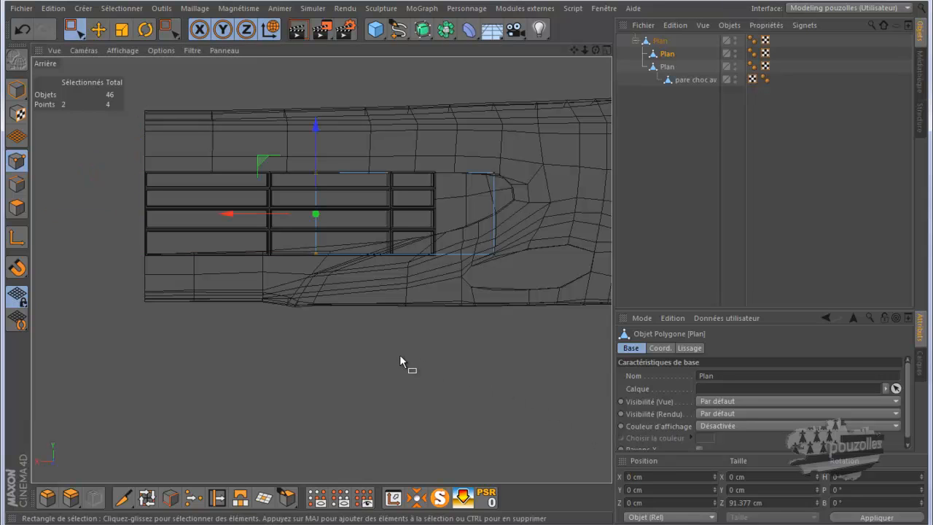
{"action": "left_click", "coordinate": [668, 517]}
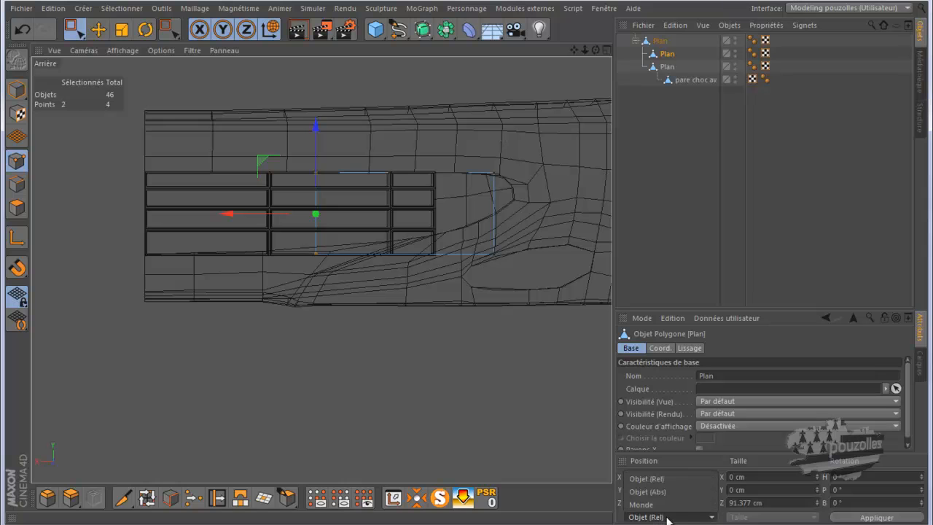
{"action": "left_click", "coordinate": [655, 504]}
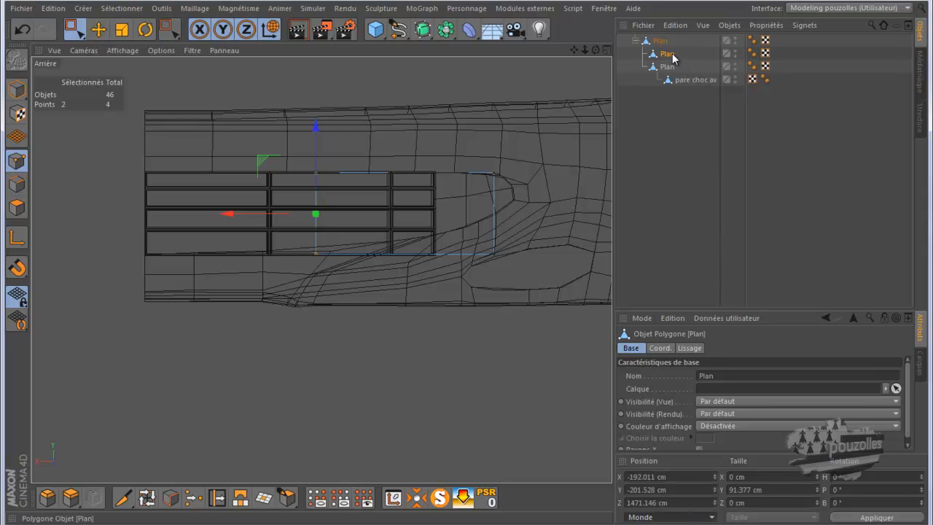
{"action": "left_click", "coordinate": [666, 476]}
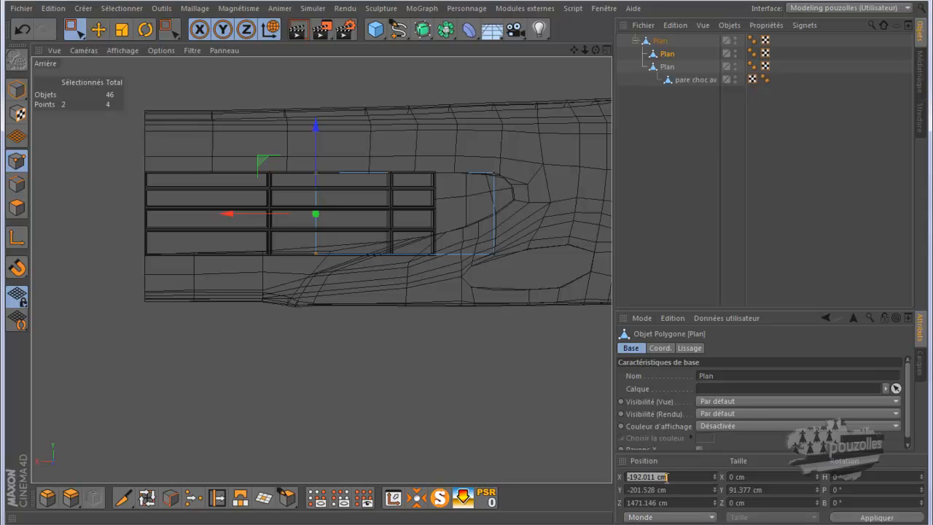
{"action": "type", "text": "0"}
{"action": "key", "text": "Return"}
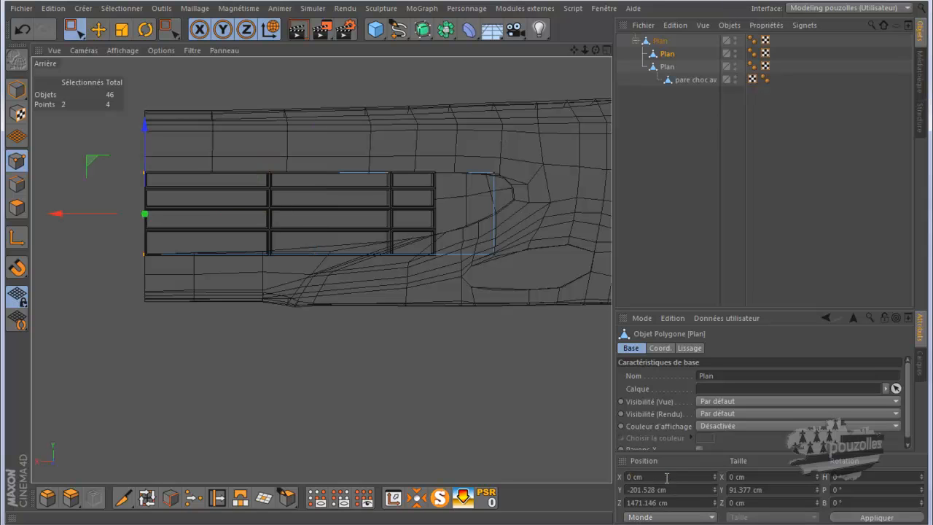
- Move the backing plane's two outer points along X to about -325 cm, in line with the end of the grille bars
{"action": "scroll", "coordinate": [499, 274], "scroll_direction": "up", "scroll_amount": 3}
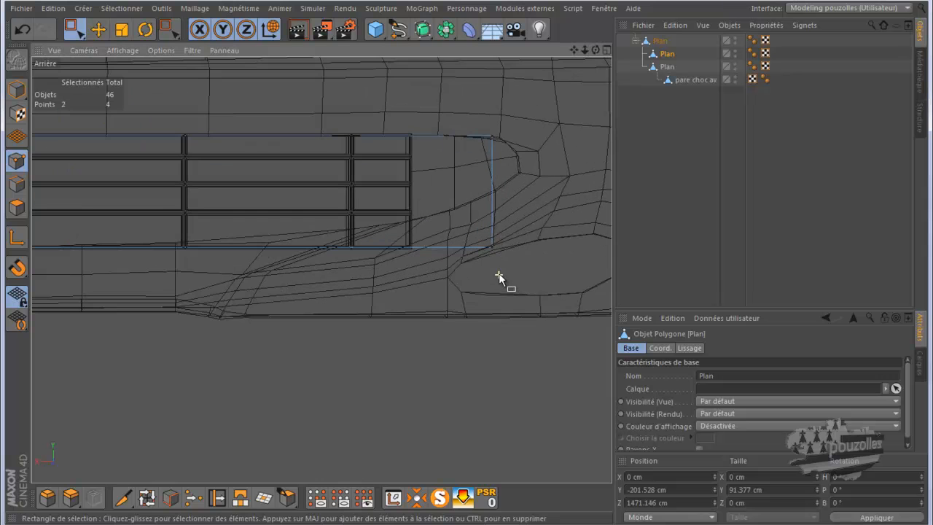
{"action": "left_click_drag", "start_coordinate": [523, 115], "coordinate": [485, 270]}
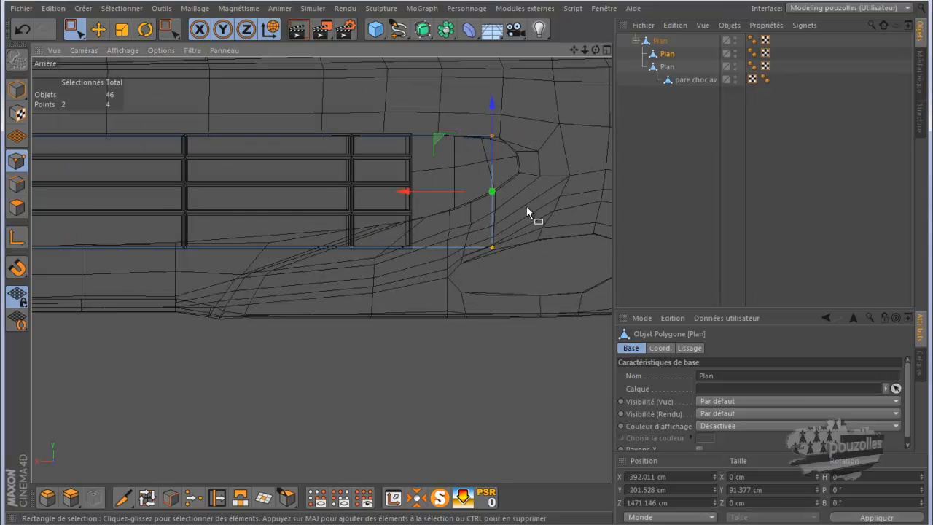
{"action": "left_click_drag", "start_coordinate": [428, 190], "coordinate": [346, 198]}
{"action": "scroll", "coordinate": [485, 254], "scroll_direction": "down", "scroll_amount": 6}
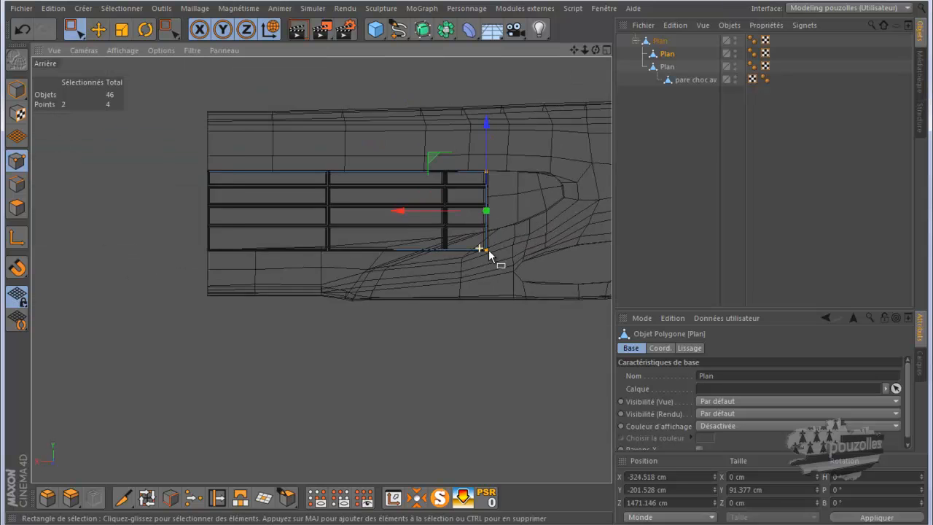
- Move the whole backing plane back behind the grille bars along Z to about 1427 cm
{"action": "middle_click", "coordinate": [173, 262]}
{"action": "middle_click", "coordinate": [157, 192]}
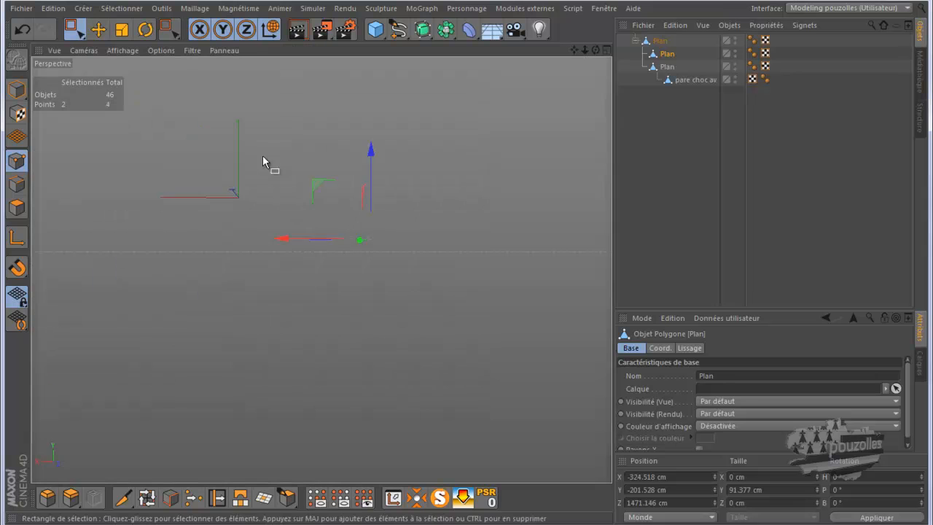
{"action": "mouse_move", "coordinate": [462, 263]}
{"action": "left_mouse_down", "text": "alt"}
{"action": "mouse_move", "coordinate": [425, 263]}
{"action": "mouse_move", "coordinate": [460, 263]}
{"action": "left_mouse_up", "text": "alt"}
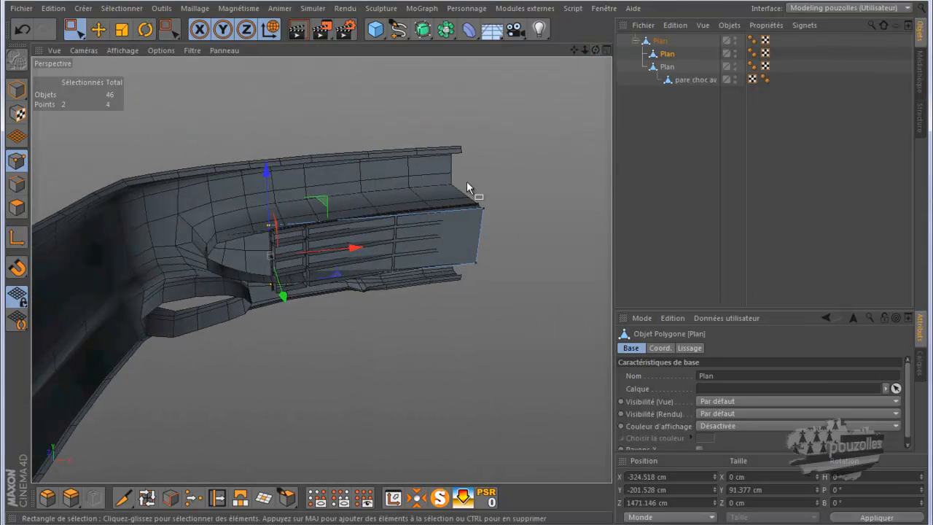
{"action": "left_click", "coordinate": [17, 89]}
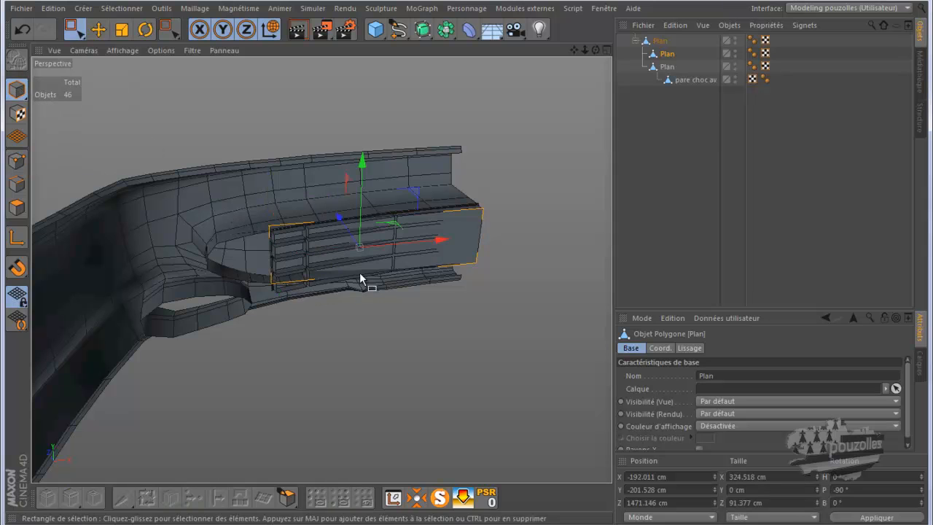
{"action": "left_click_drag", "start_coordinate": [345, 225], "coordinate": [351, 236]}
{"action": "left_click_drag", "start_coordinate": [465, 262], "coordinate": [377, 255], "text": "alt"}
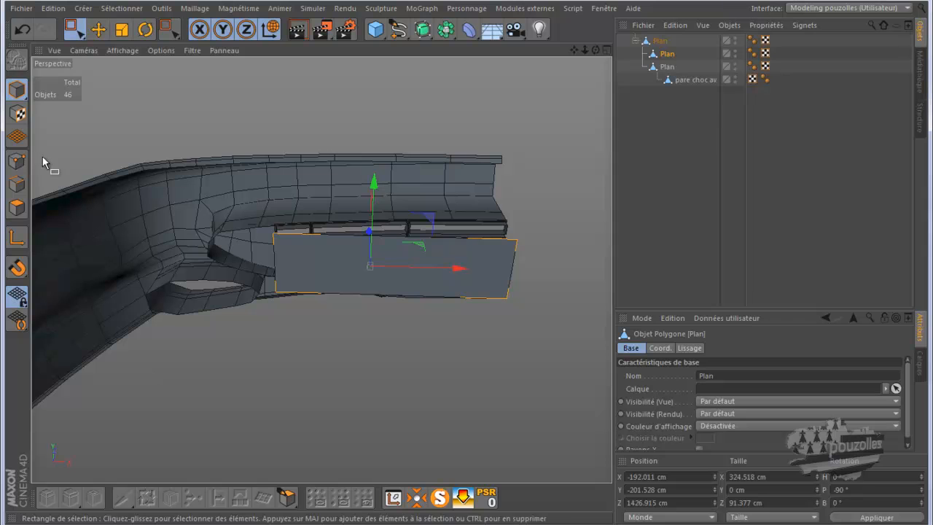
- Consult the Ferrari_550_Maranello_9 reference photo and cut a vertical Knife loop through the backing plane about 225 cm from the centre
{"action": "left_click", "coordinate": [17, 161]}
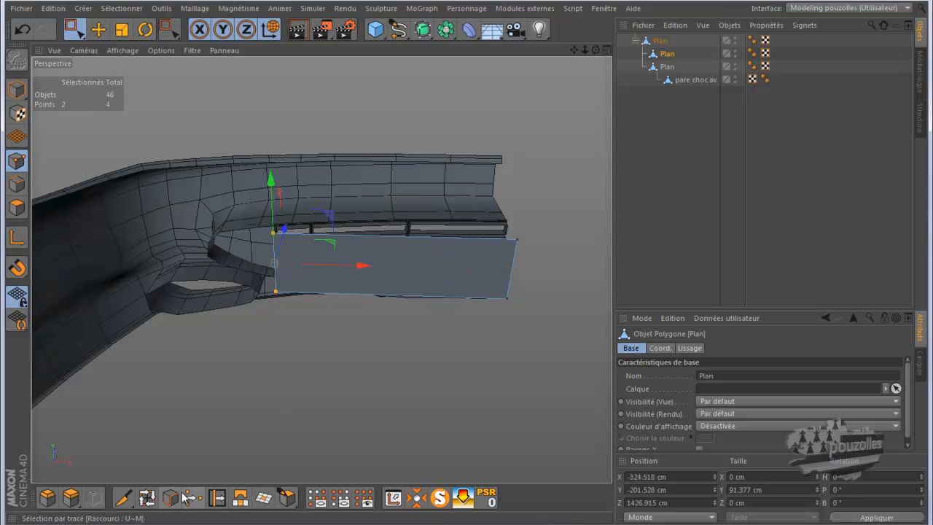
{"action": "left_click", "coordinate": [123, 497]}
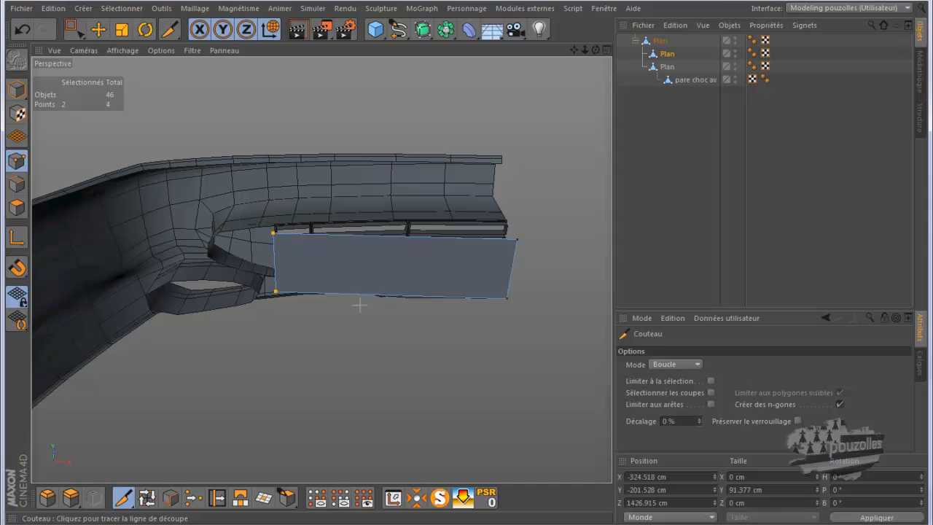
{"action": "mouse_move", "coordinate": [450, 521]}
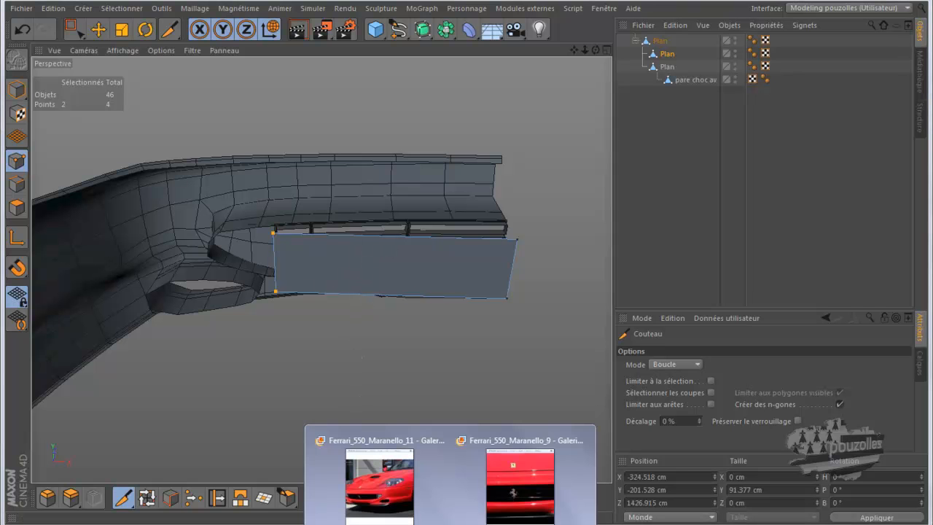
{"action": "left_click", "coordinate": [493, 494]}
{"action": "scroll", "coordinate": [589, 375], "scroll_direction": "down", "scroll_amount": 5}
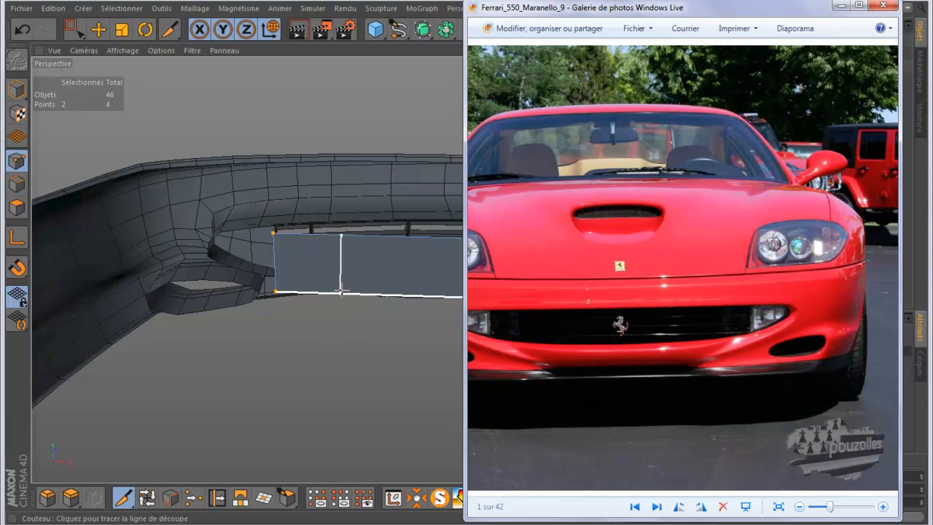
{"action": "left_click", "coordinate": [346, 290]}
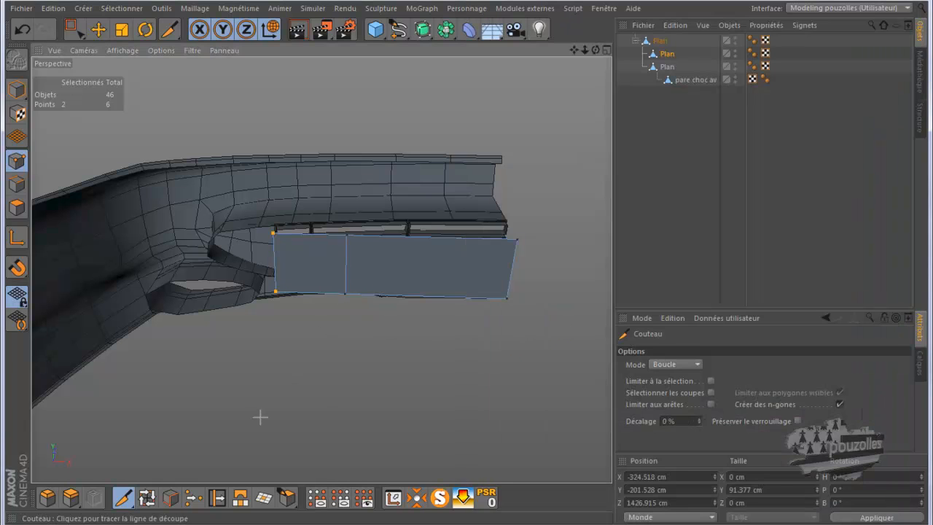
- Select the backing plane's four points from the new cut to the centre and move them forward along Z to about 1451 cm
{"action": "left_click", "coordinate": [71, 30]}
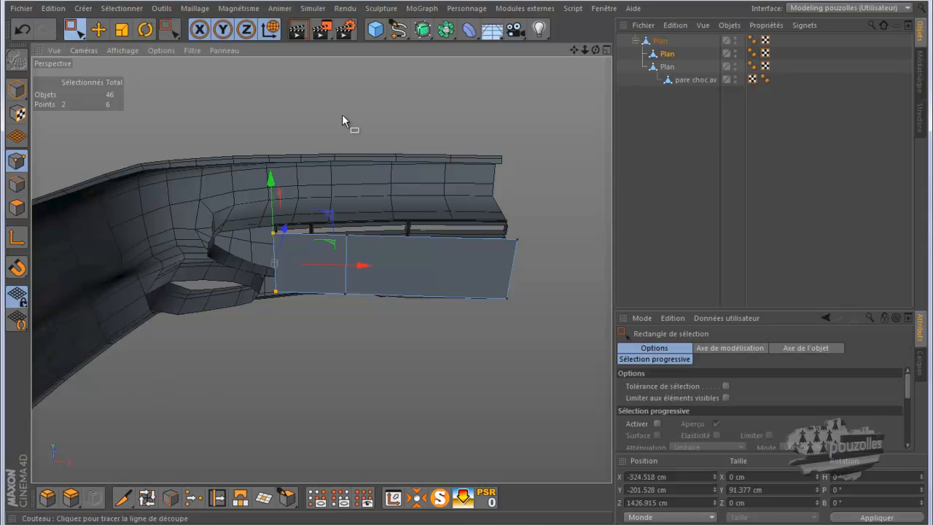
{"action": "left_click_drag", "start_coordinate": [569, 202], "coordinate": [306, 365]}
{"action": "left_click_drag", "start_coordinate": [596, 50], "coordinate": [462, 264]}
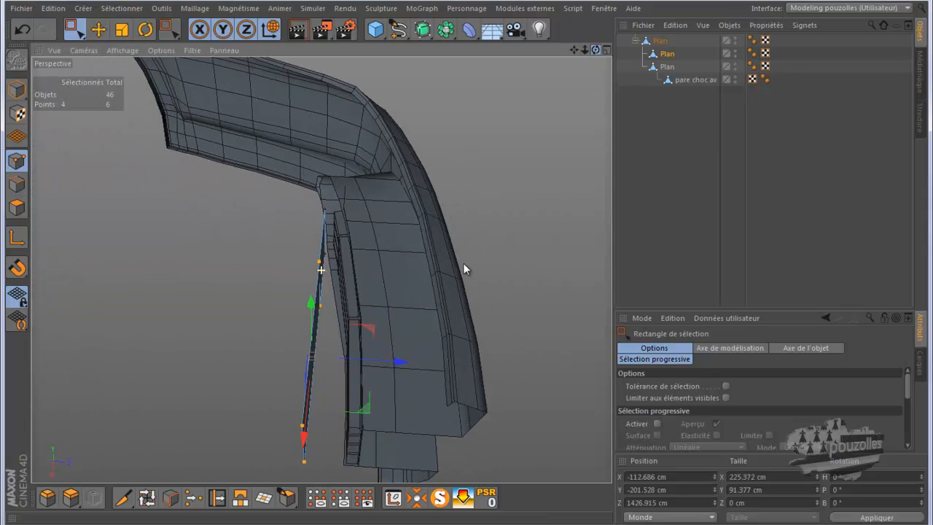
{"action": "left_click_drag", "start_coordinate": [401, 360], "coordinate": [423, 371]}
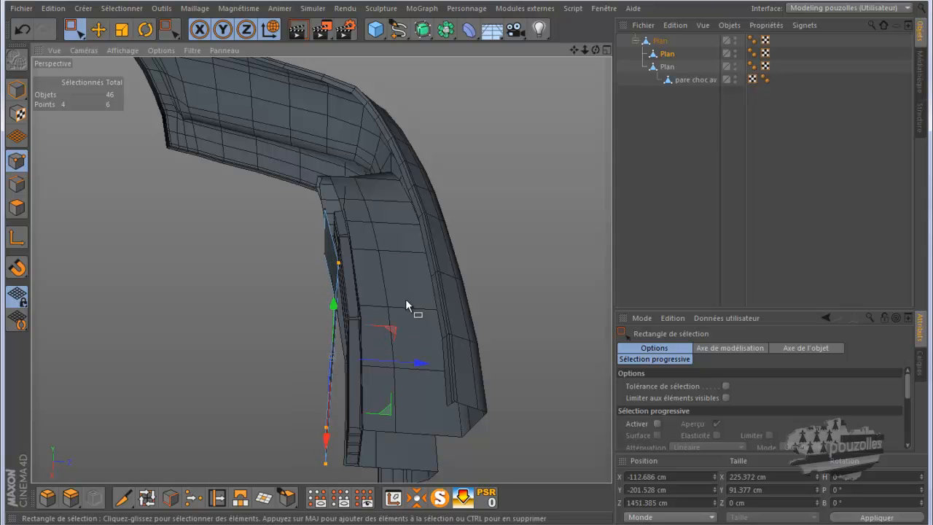
- Move the backing plane's outer points along Z to about 1434 cm and its centre points to about 1465 cm, following the bars' curve
{"action": "left_click_drag", "start_coordinate": [317, 215], "coordinate": [337, 192]}
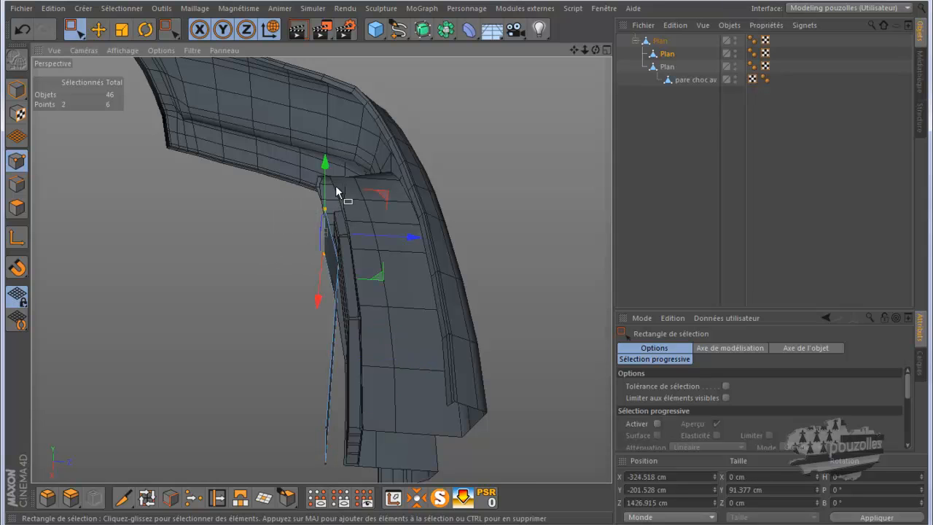
{"action": "left_click_drag", "start_coordinate": [413, 228], "coordinate": [417, 246]}
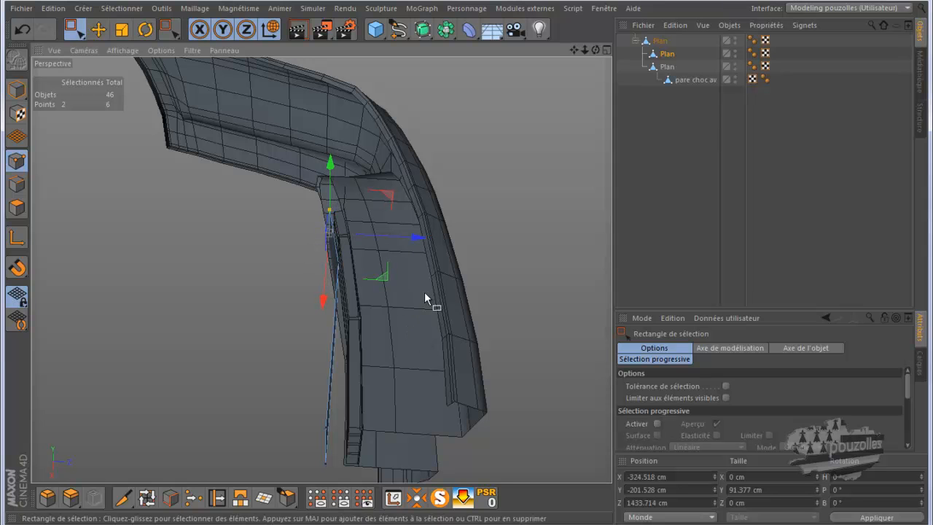
{"action": "left_click_drag", "start_coordinate": [367, 397], "coordinate": [306, 475]}
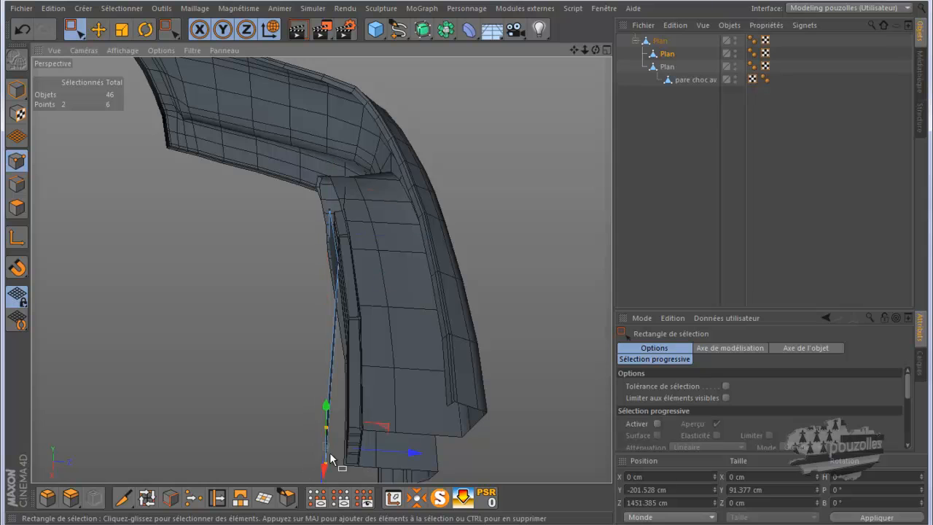
{"action": "left_click_drag", "start_coordinate": [378, 449], "coordinate": [389, 452]}
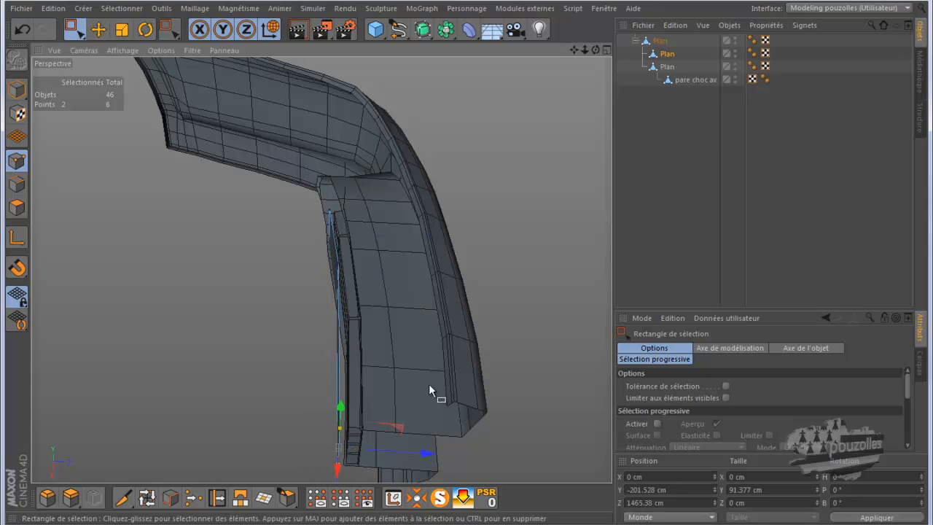
- Turn off the MagicSolo isolation and view the whole car's front end with its mirrored grille
{"action": "left_click_drag", "start_coordinate": [595, 50], "coordinate": [470, 269]}
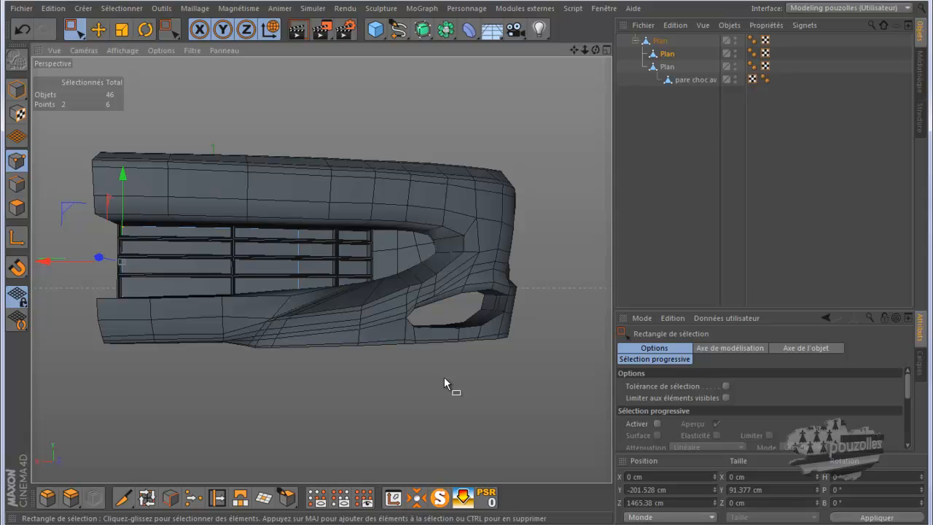
{"action": "left_click", "coordinate": [439, 498]}
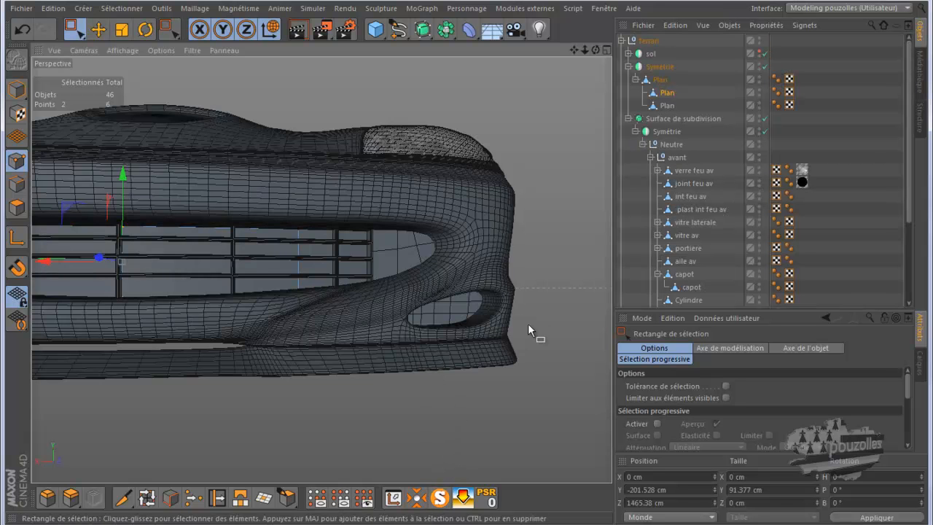
{"action": "scroll", "coordinate": [508, 331], "scroll_direction": "down", "scroll_amount": 5}
{"action": "scroll", "coordinate": [551, 300], "scroll_direction": "down", "scroll_amount": 2}
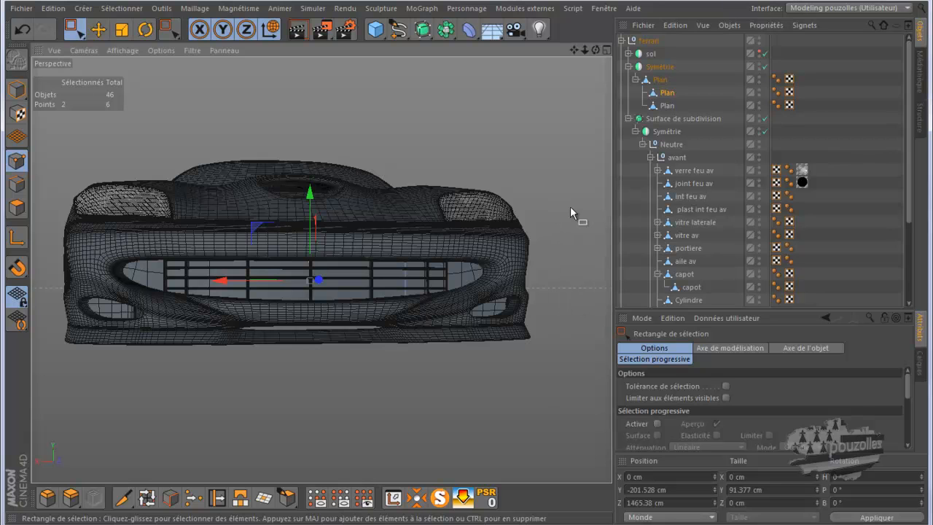
- Duplicate the grille's backing plane and move the copy out below the car's front to about X -517 cm, Y -417 cm
{"action": "left_click", "coordinate": [506, 315]}
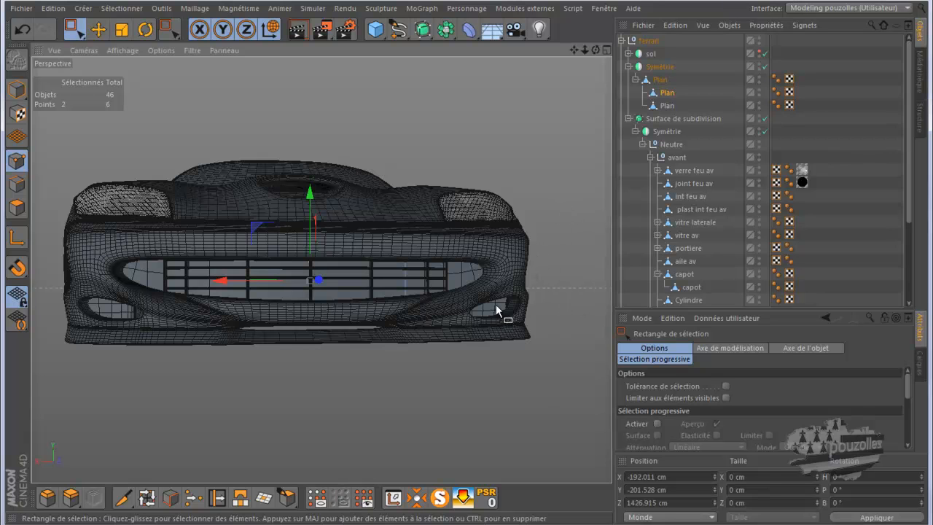
{"action": "left_click_drag", "start_coordinate": [449, 261], "coordinate": [527, 289], "text": "alt"}
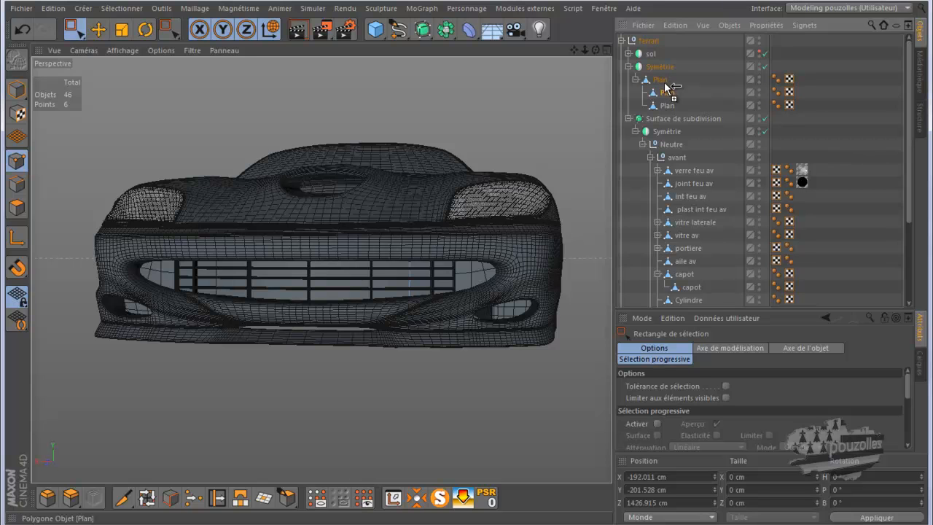
{"action": "left_click_drag", "start_coordinate": [665, 86], "coordinate": [669, 91], "text": "ctrl"}
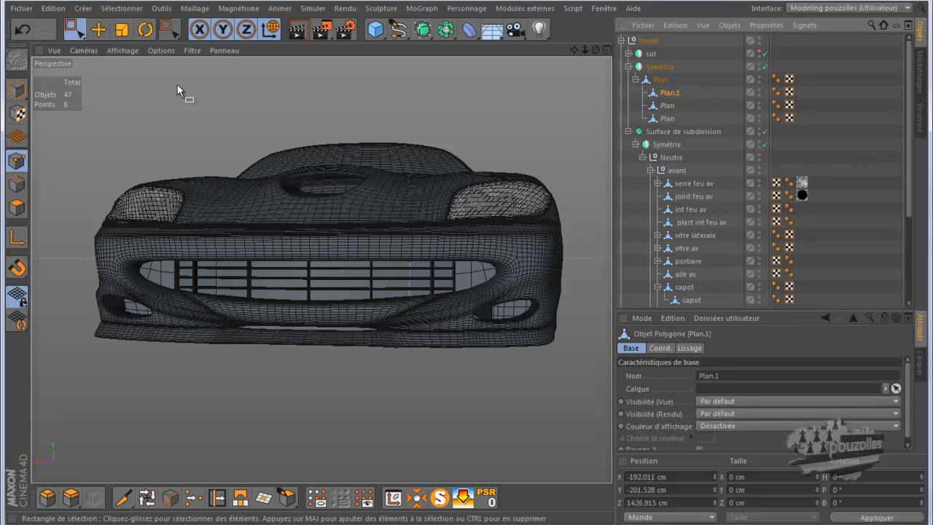
{"action": "left_click", "coordinate": [98, 30]}
{"action": "left_click", "coordinate": [17, 89]}
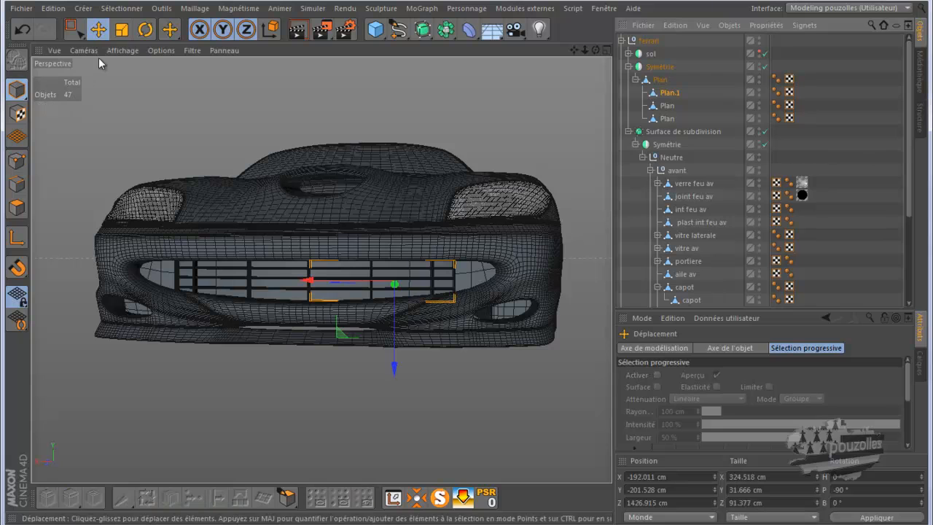
{"action": "left_click_drag", "start_coordinate": [311, 283], "coordinate": [459, 289]}
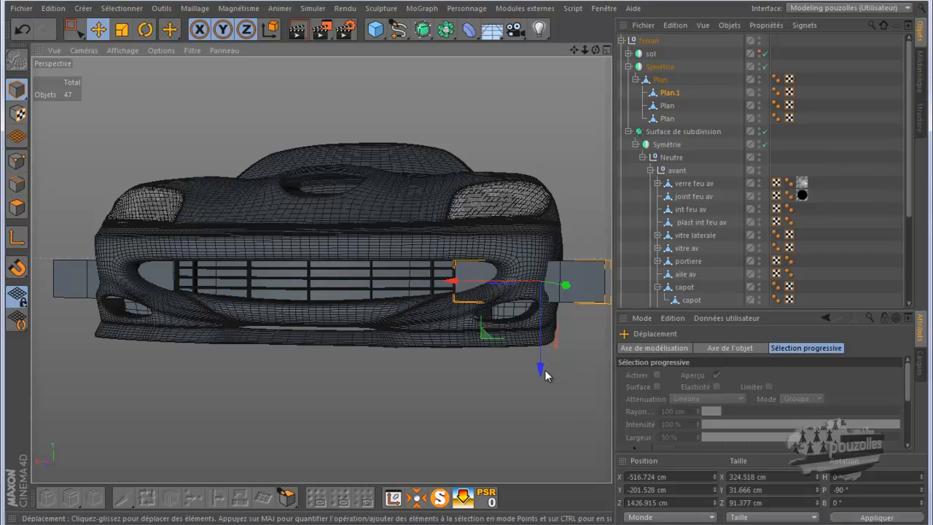
{"action": "left_click_drag", "start_coordinate": [541, 369], "coordinate": [548, 470]}
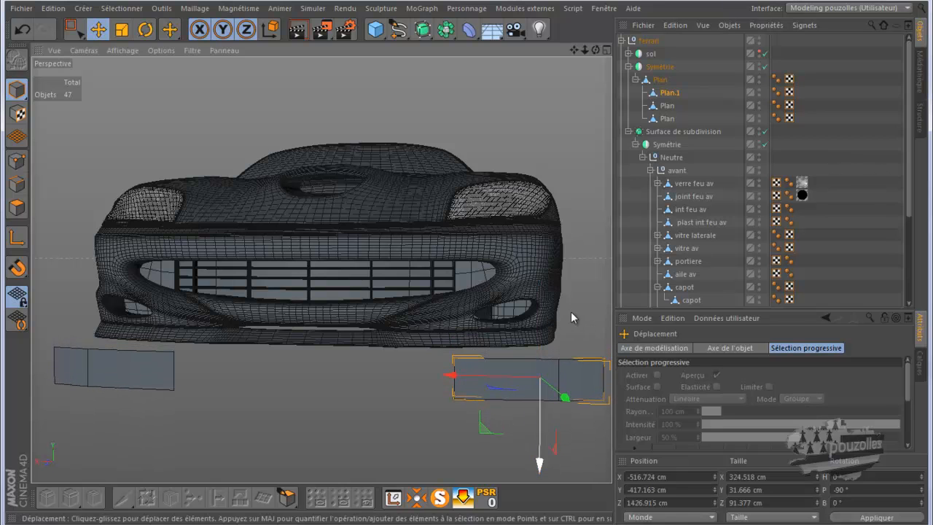
- Delete the two innermost points of the duplicated backing plane, keeping only its outer four-point section
{"action": "left_click", "coordinate": [17, 160]}
{"action": "left_click", "coordinate": [73, 29]}
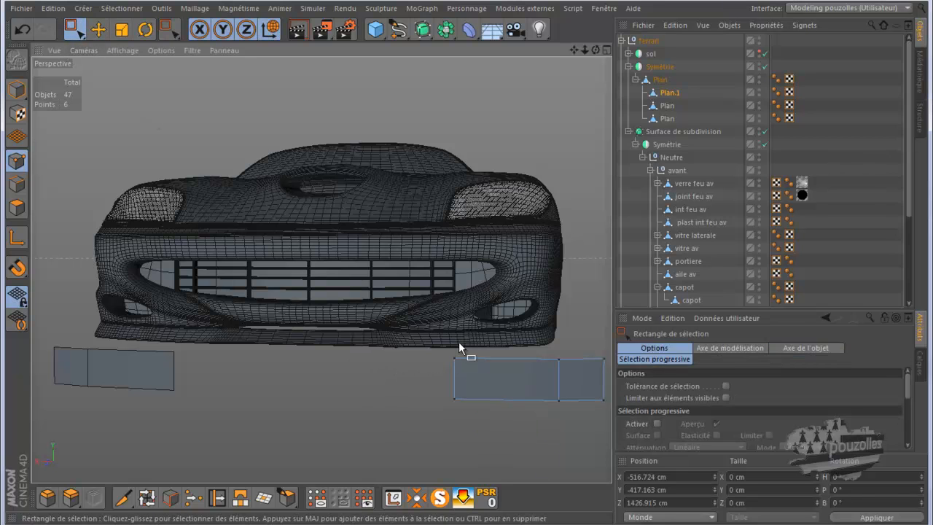
{"action": "left_click_drag", "start_coordinate": [439, 347], "coordinate": [481, 433]}
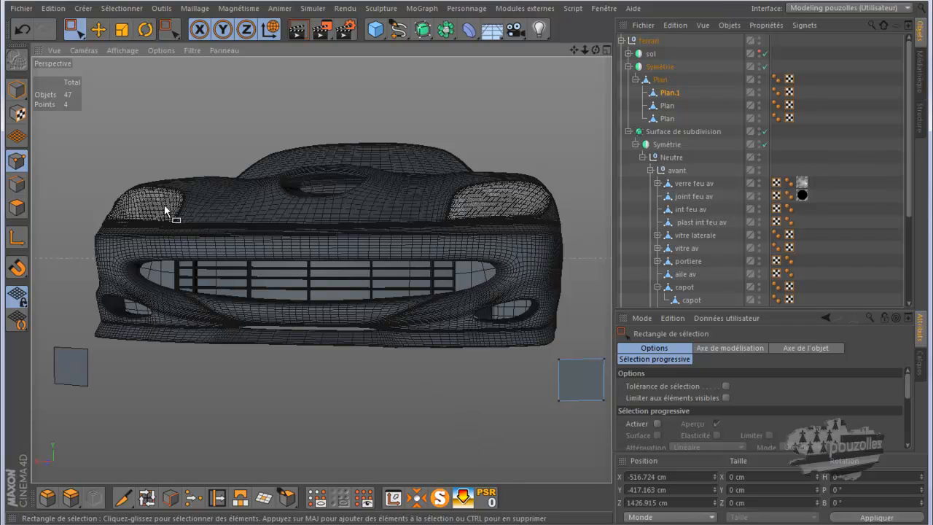
- Centre the remaining plane's axis and move the plane to the lower side opening at about X -447 cm, Y -260 cm
{"action": "left_click", "coordinate": [17, 88]}
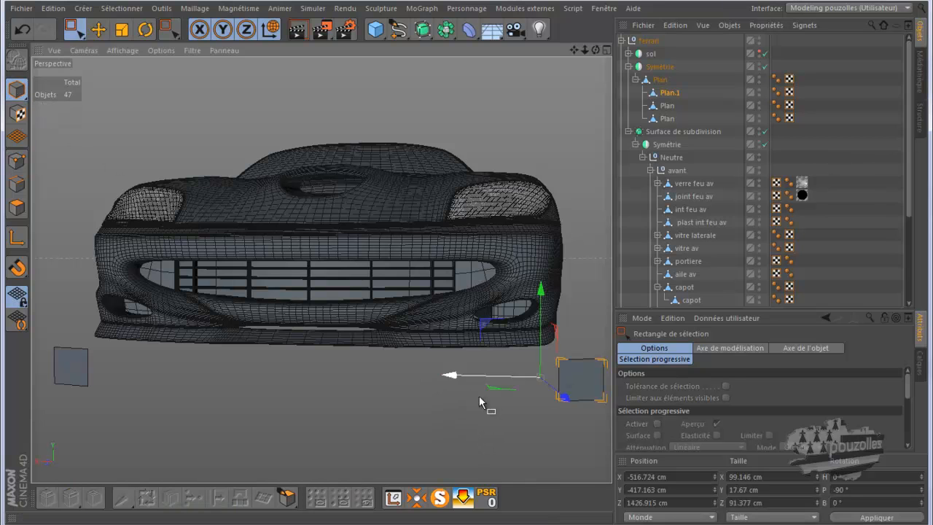
{"action": "left_click", "coordinate": [419, 499]}
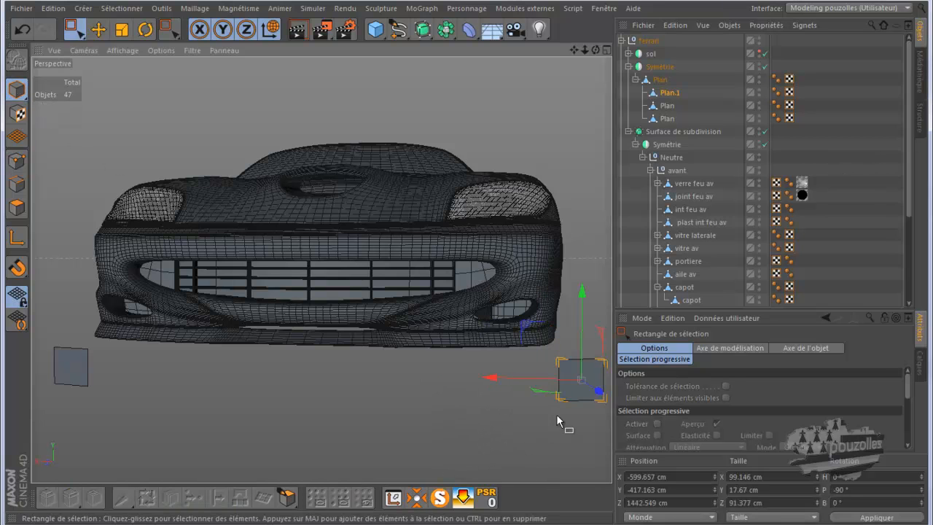
{"action": "left_click_drag", "start_coordinate": [514, 381], "coordinate": [442, 378]}
{"action": "left_click_drag", "start_coordinate": [510, 324], "coordinate": [312, 300]}
- Move the side-opening plane's two inner points along X to about -356 cm to cover the opening's inner end
{"action": "left_click_drag", "start_coordinate": [595, 50], "coordinate": [466, 263]}
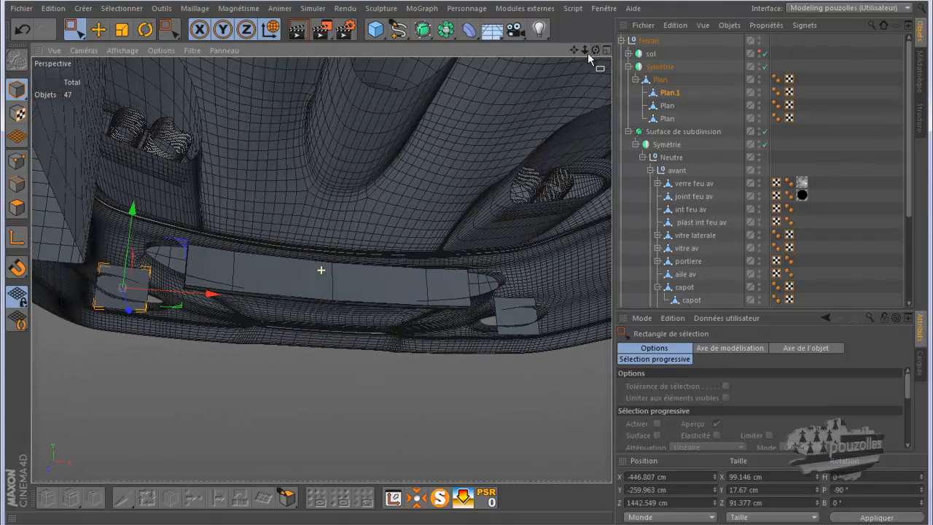
{"action": "scroll", "coordinate": [103, 277], "scroll_direction": "up", "scroll_amount": 5}
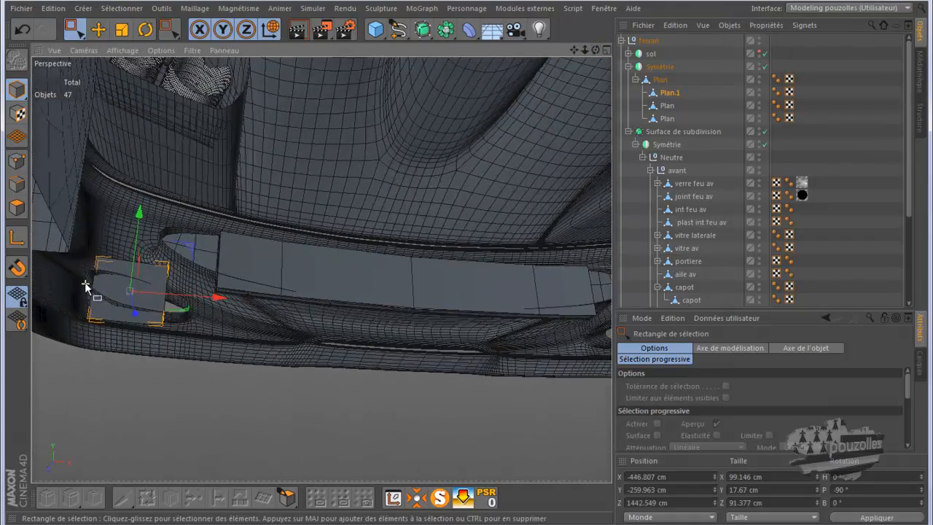
{"action": "scroll", "coordinate": [91, 289], "scroll_direction": "up", "scroll_amount": 4}
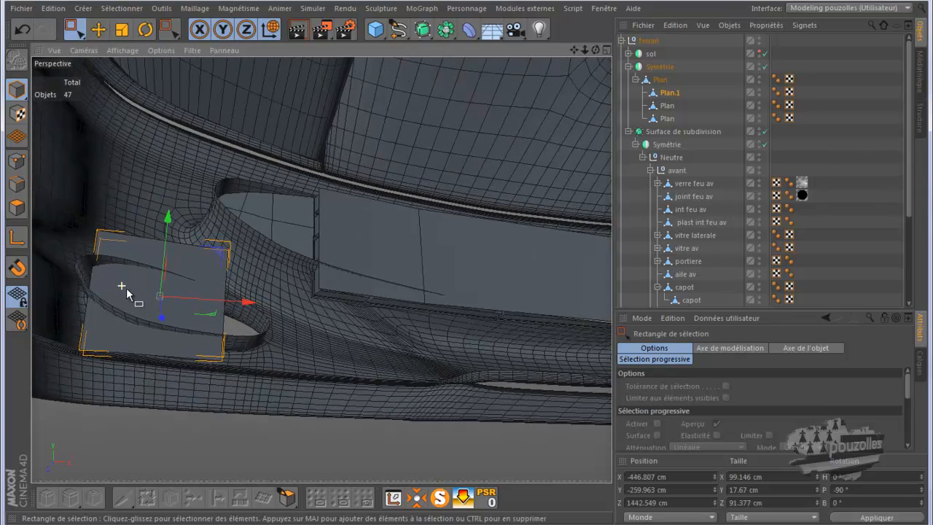
{"action": "left_click_drag", "start_coordinate": [596, 49], "coordinate": [463, 269]}
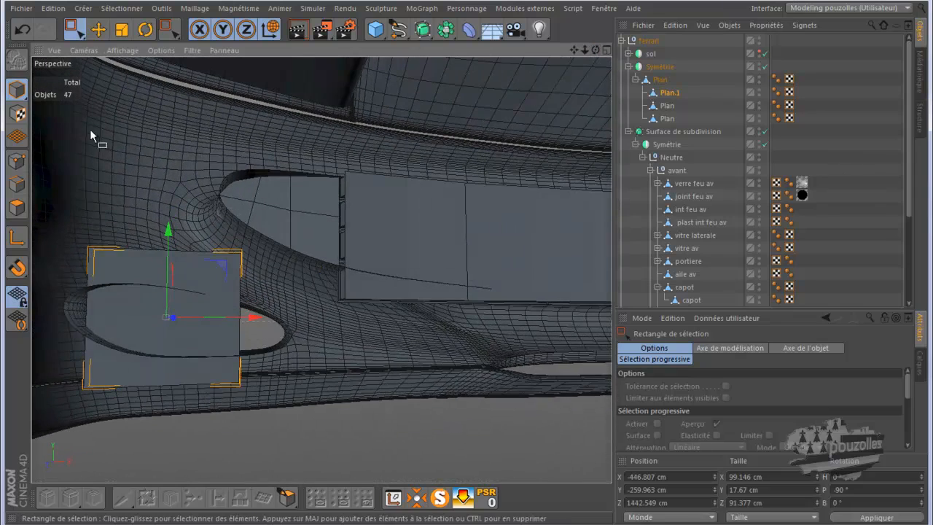
{"action": "left_click", "coordinate": [17, 162]}
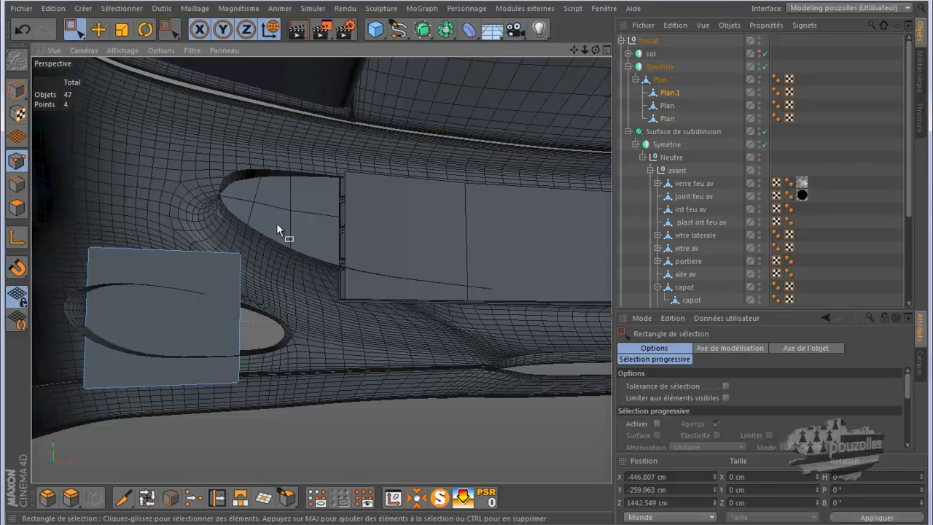
{"action": "left_click_drag", "start_coordinate": [323, 318], "coordinate": [358, 330]}
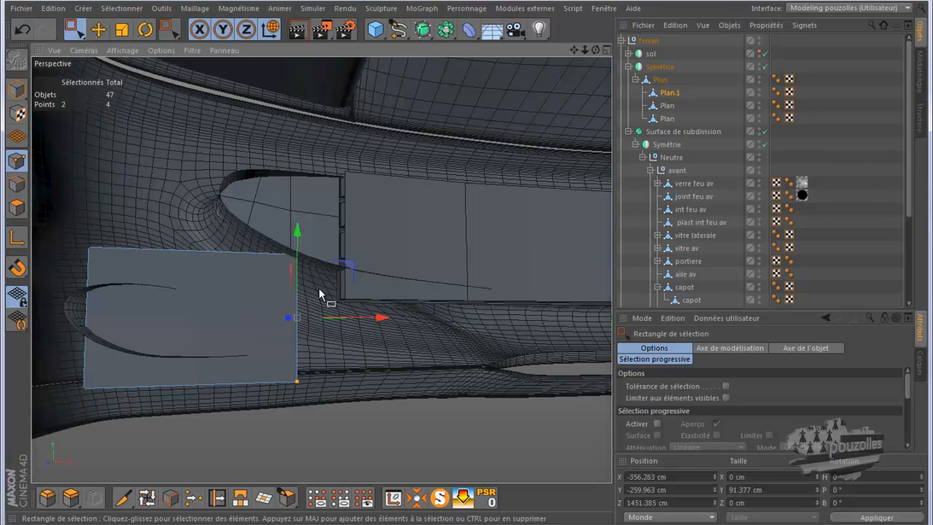
- Lower the plane's upper inner point until the inner edge is about 75 cm tall and move its outer points to about X -511 cm
{"action": "left_click", "coordinate": [295, 252]}
{"action": "left_click_drag", "start_coordinate": [297, 197], "coordinate": [298, 218]}
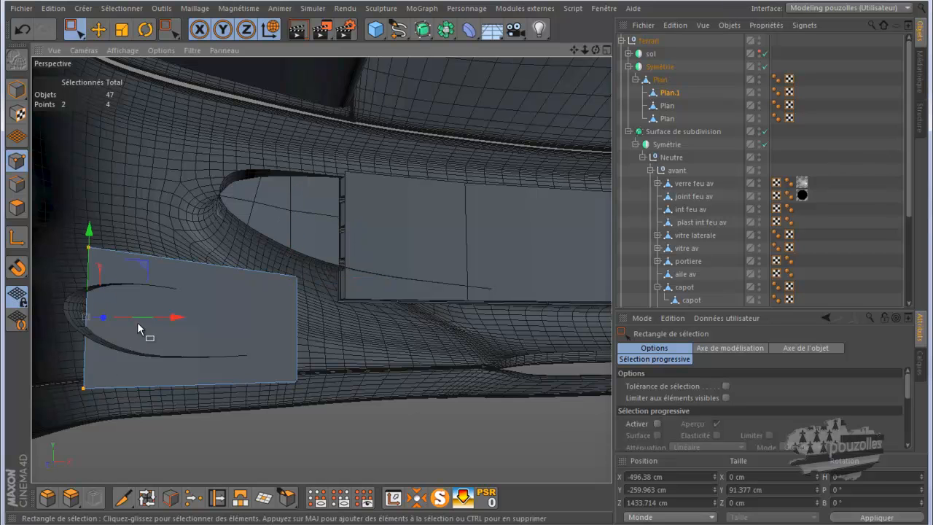
{"action": "left_click_drag", "start_coordinate": [147, 323], "coordinate": [160, 316]}
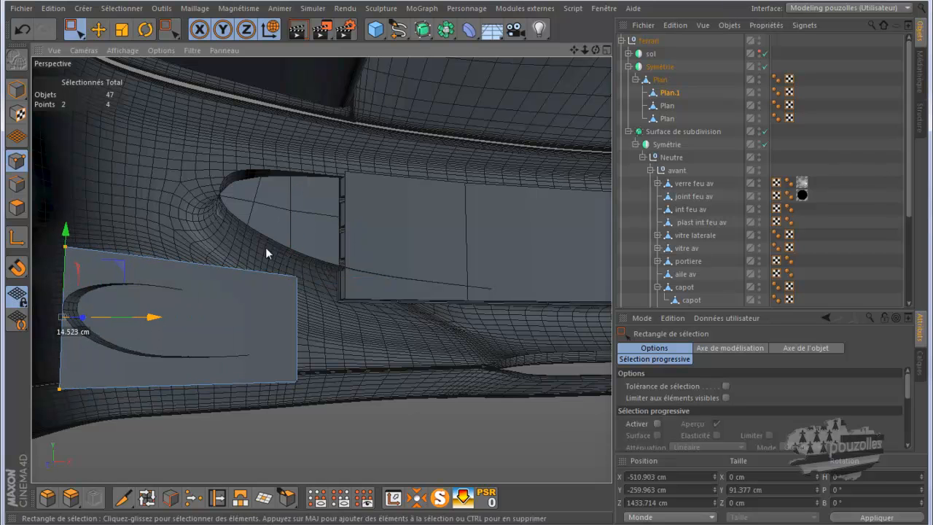
- Move the side-opening plane's two inner points forward along Z to about 1474 cm, following the bumper's curve
{"action": "left_click_drag", "start_coordinate": [595, 48], "coordinate": [467, 263]}
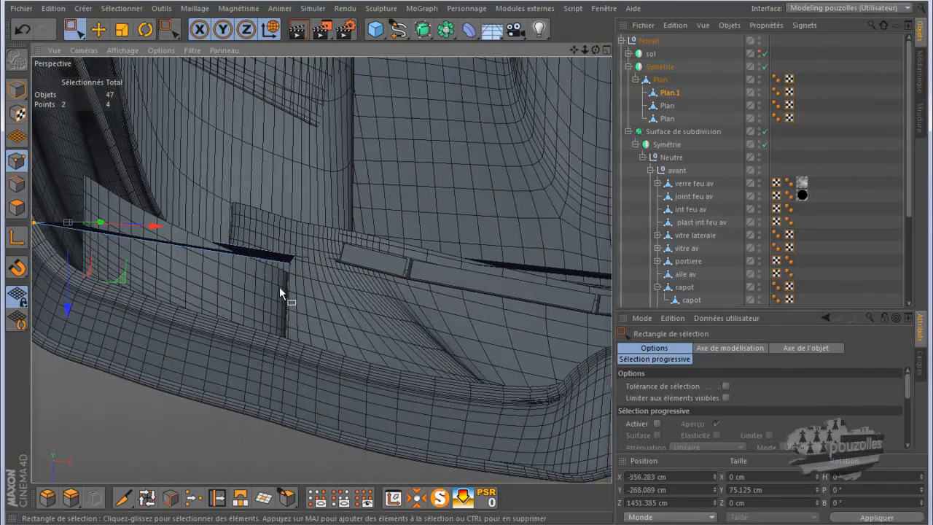
{"action": "left_click_drag", "start_coordinate": [290, 339], "coordinate": [287, 373]}
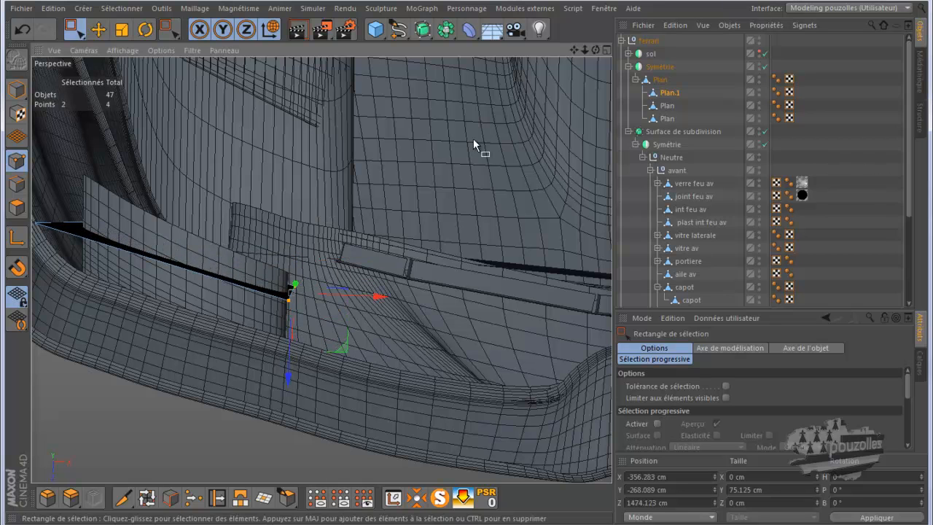
{"action": "left_click_drag", "start_coordinate": [596, 48], "coordinate": [472, 264]}
{"action": "scroll", "coordinate": [474, 135], "scroll_direction": "down", "scroll_amount": 4}
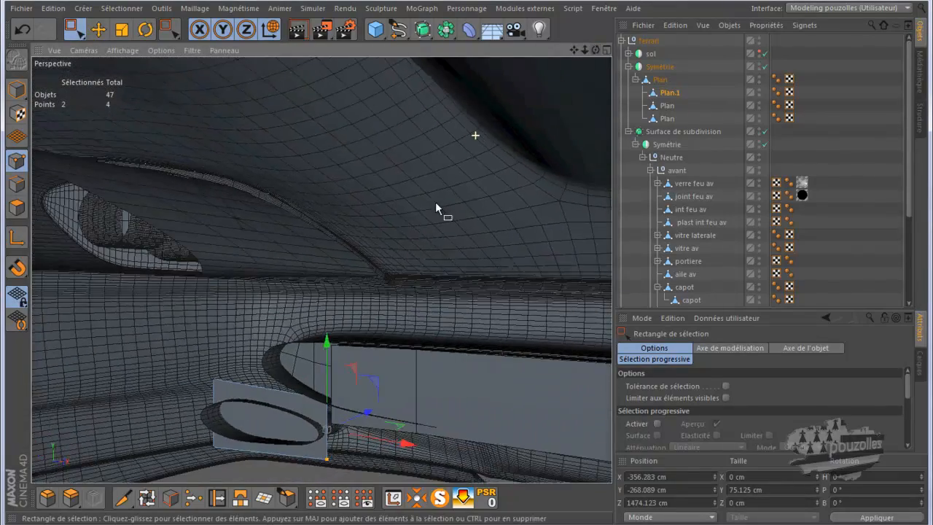
{"action": "scroll", "coordinate": [376, 261], "scroll_direction": "down", "scroll_amount": 3}
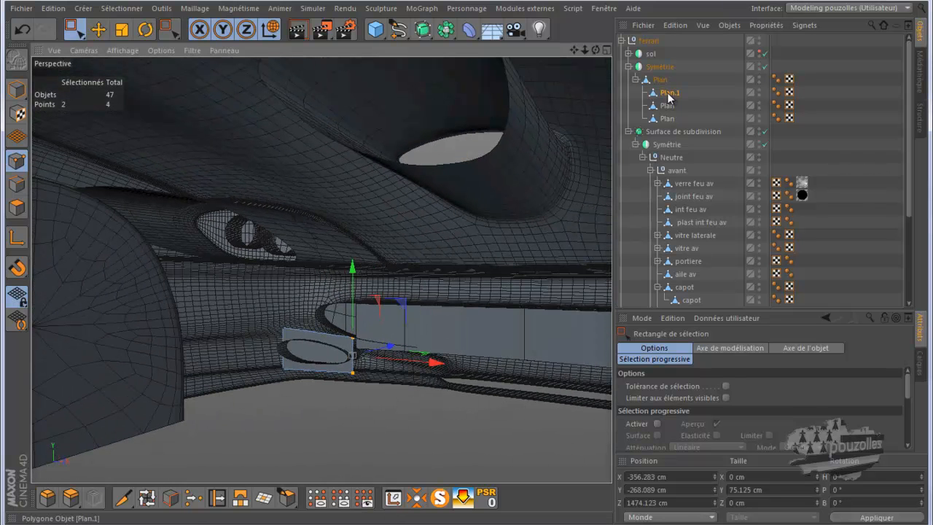
- Duplicate the side-opening plane, move the copy to about X -128 cm, and take it out of the Symétrie object
{"action": "left_click_drag", "start_coordinate": [669, 88], "coordinate": [677, 91], "text": "ctrl"}
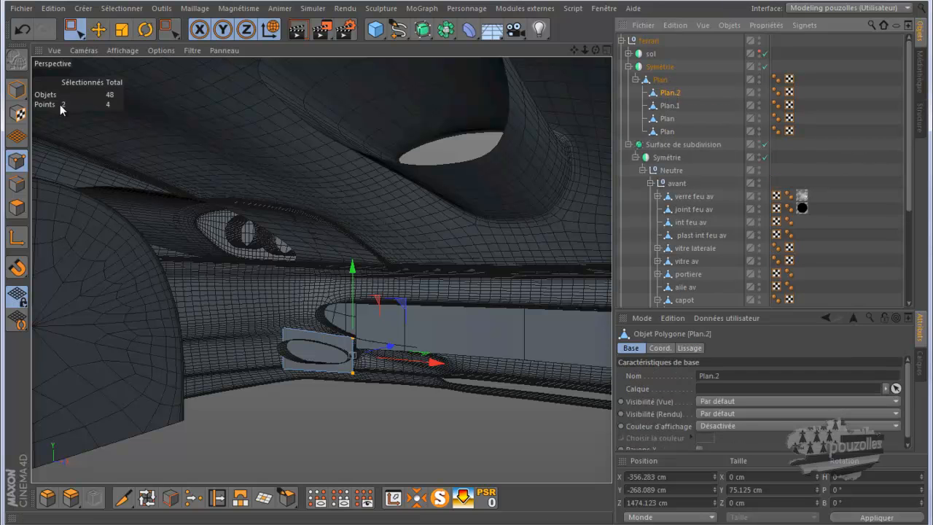
{"action": "left_click", "coordinate": [18, 89]}
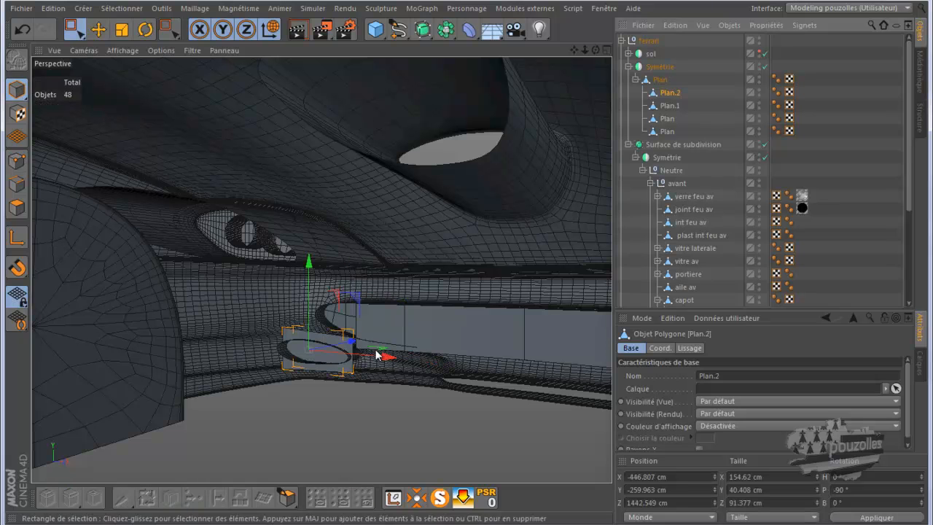
{"action": "left_click_drag", "start_coordinate": [386, 357], "coordinate": [539, 386]}
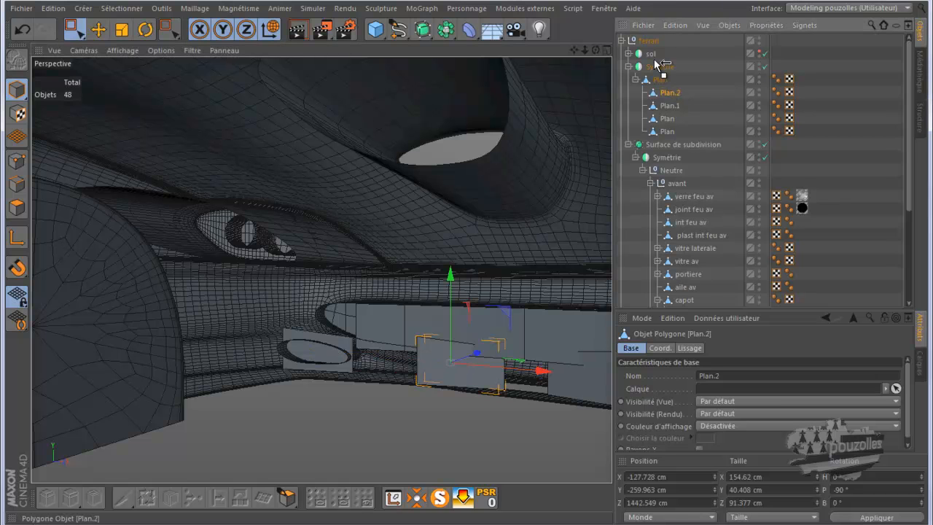
{"action": "left_click_drag", "start_coordinate": [655, 62], "coordinate": [654, 63]}
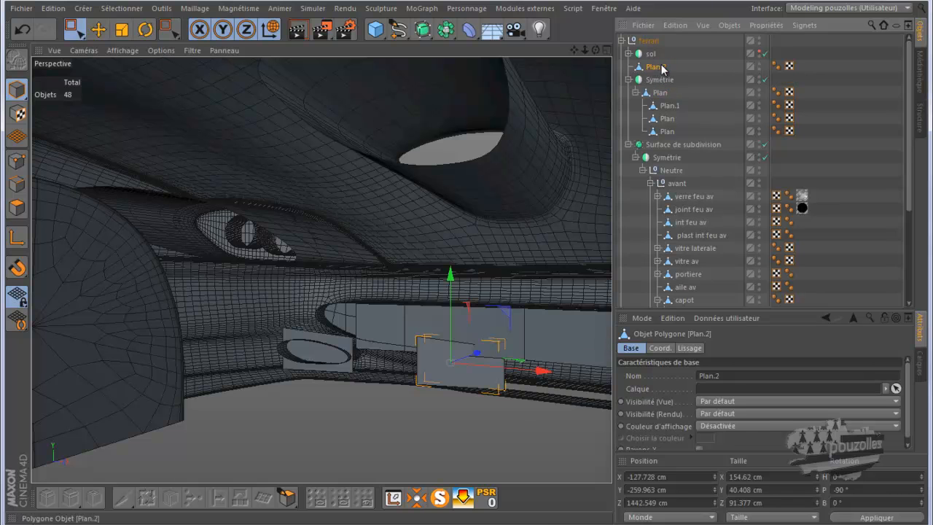
- Move Plan.2 up to the bonnet air intake at about X -27 cm, Y 49 cm, Z 1220 cm
{"action": "left_click_drag", "start_coordinate": [450, 289], "coordinate": [471, 72]}
{"action": "left_click_drag", "start_coordinate": [480, 161], "coordinate": [420, 165]}
{"action": "left_click_drag", "start_coordinate": [593, 48], "coordinate": [466, 264]}
{"action": "left_click_drag", "start_coordinate": [93, 179], "coordinate": [48, 183]}
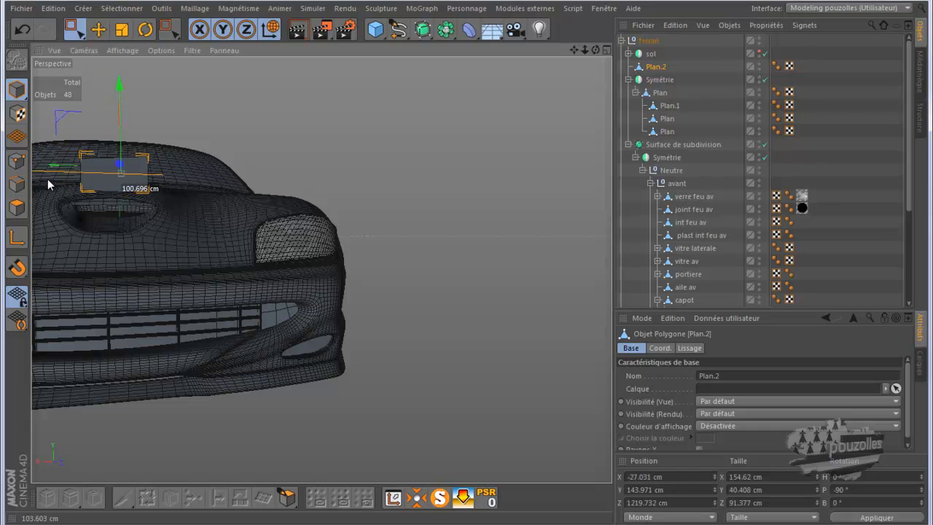
{"action": "left_click_drag", "start_coordinate": [121, 90], "coordinate": [116, 129]}
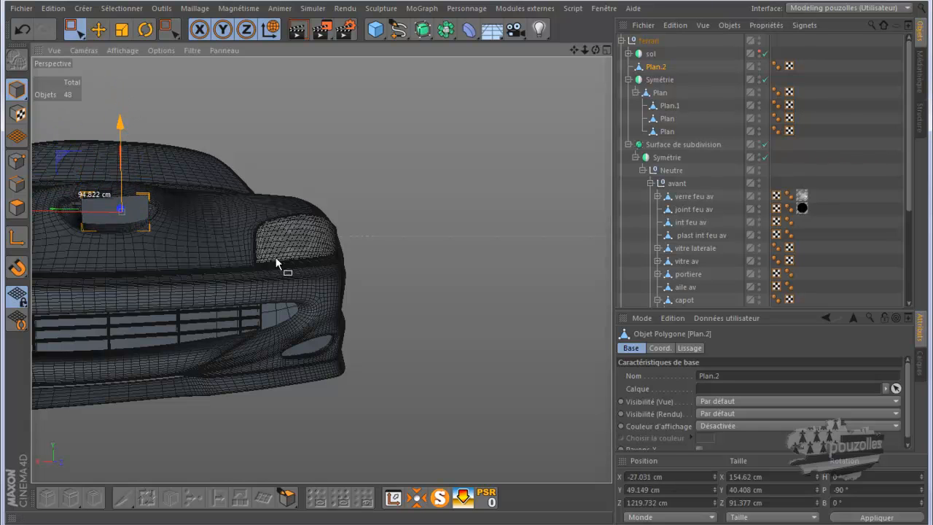
- In the top view, move Plan.2 back along Z to about 1092 cm, behind the air intake's opening
{"action": "middle_click", "coordinate": [364, 328]}
{"action": "middle_click", "coordinate": [428, 218]}
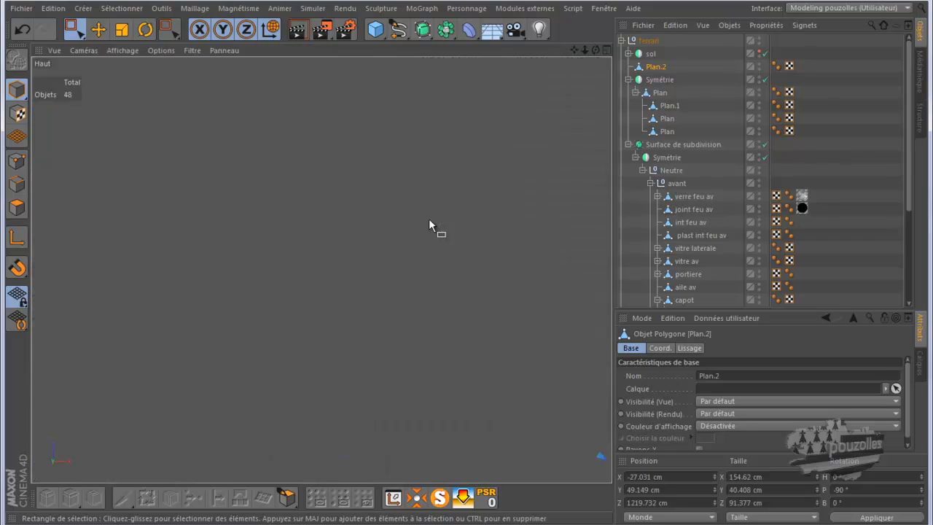
{"action": "scroll", "coordinate": [424, 219], "scroll_direction": "down", "scroll_amount": 12}
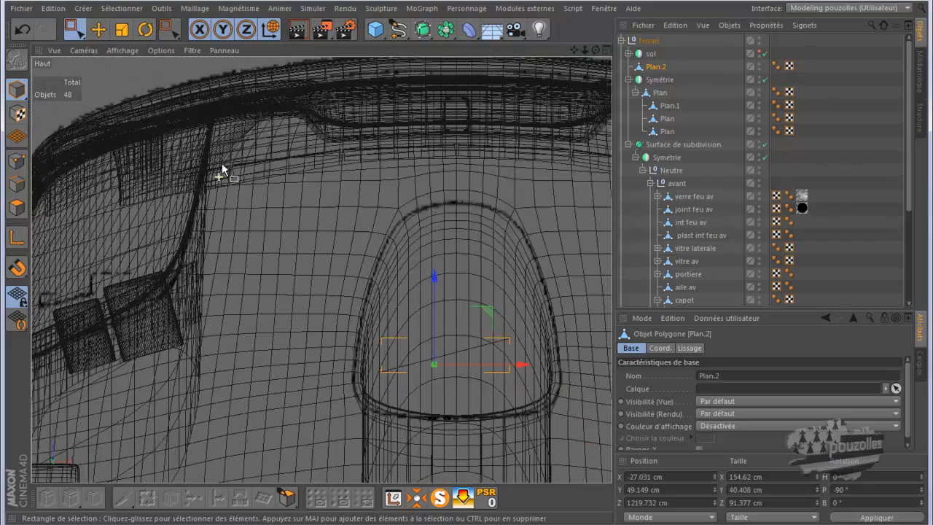
{"action": "scroll", "coordinate": [219, 172], "scroll_direction": "down", "scroll_amount": 4}
{"action": "left_click_drag", "start_coordinate": [385, 202], "coordinate": [390, 271]}
{"action": "scroll", "coordinate": [394, 382], "scroll_direction": "up", "scroll_amount": 5}
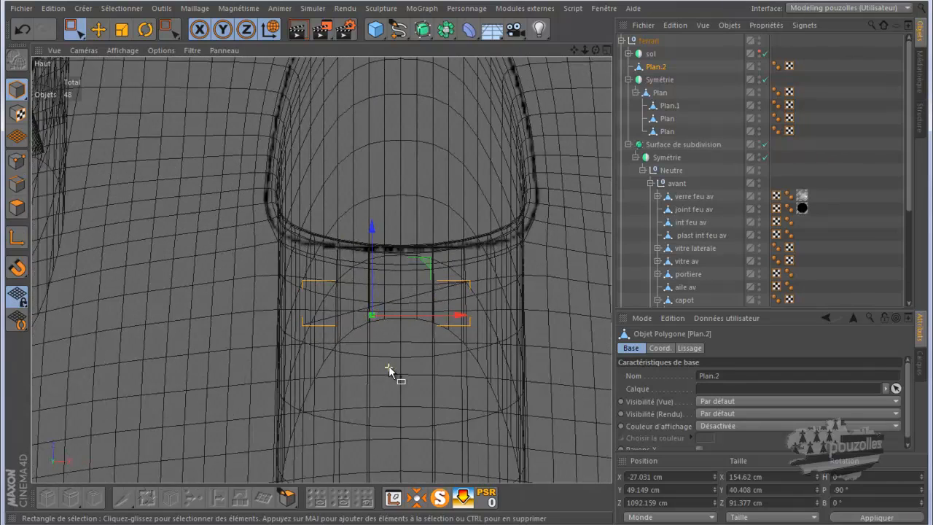
{"action": "scroll", "coordinate": [390, 370], "scroll_direction": "up", "scroll_amount": 1}
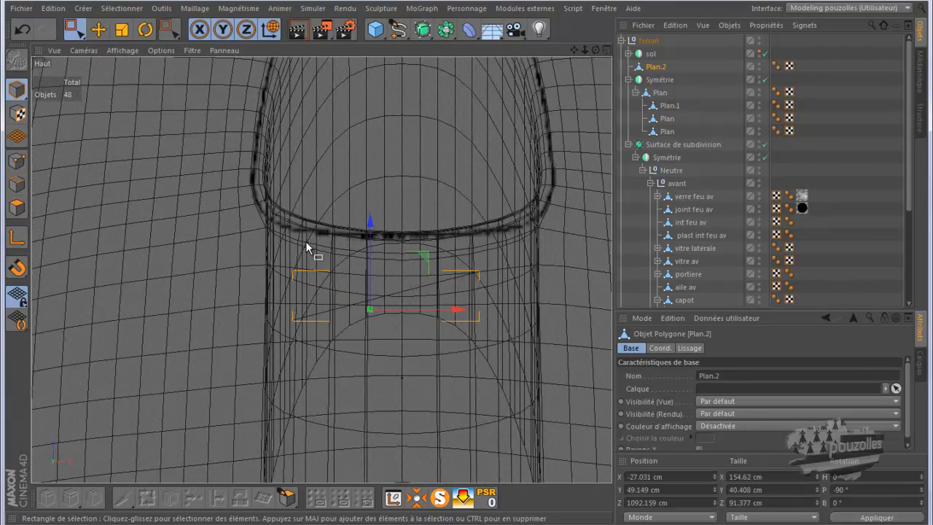
- Rotate Plan.2 to a bank of about 15.6° to square it across the air intake and centre its axis
{"action": "left_click", "coordinate": [144, 31]}
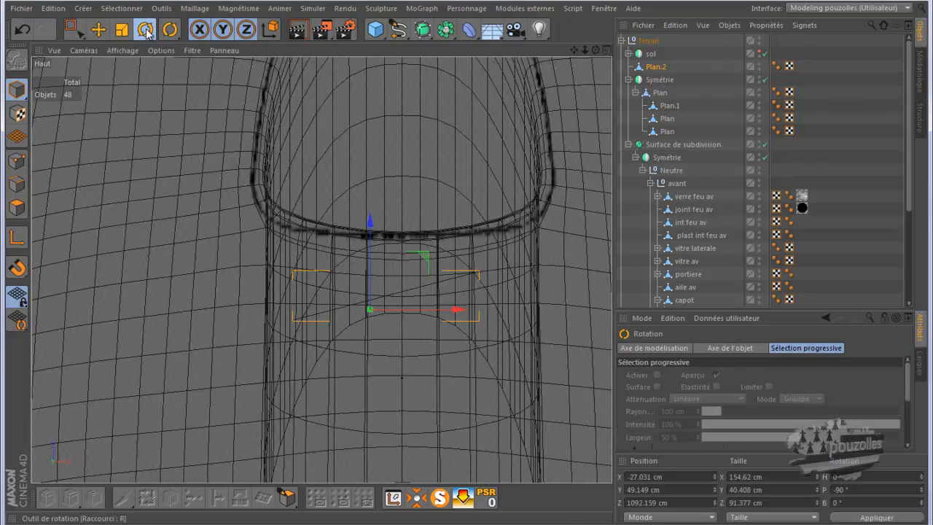
{"action": "left_click_drag", "start_coordinate": [414, 278], "coordinate": [417, 293]}
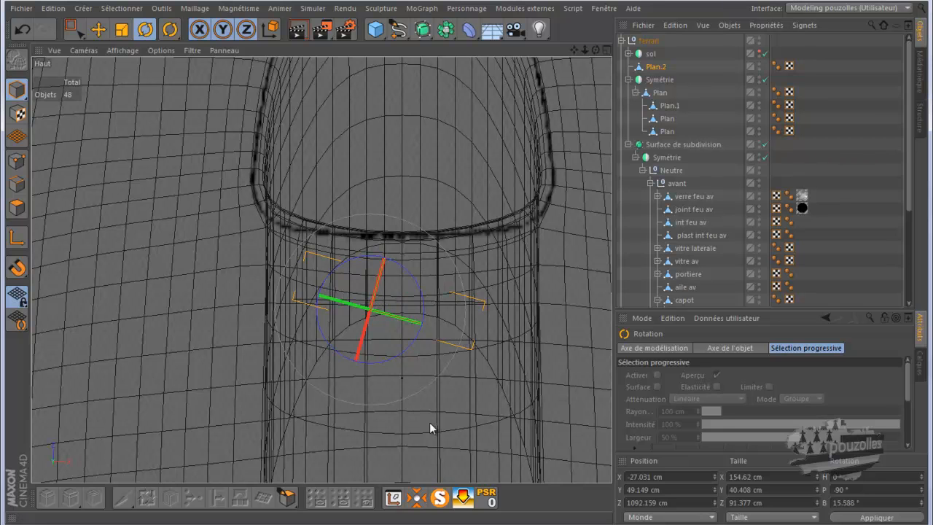
{"action": "left_click", "coordinate": [416, 498]}
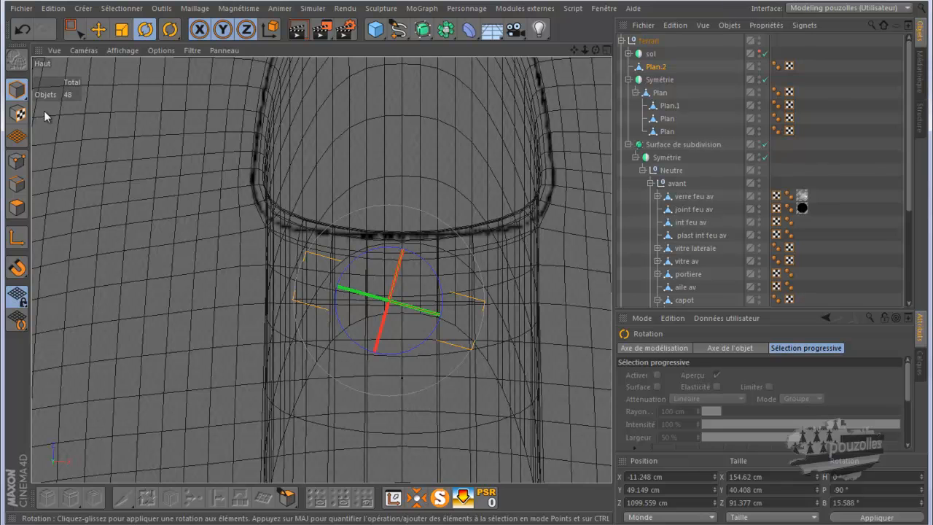
- In the perspective view, raise Plan.2 to a Y position of about 65 cm so it fills the bonnet air intake
{"action": "left_click", "coordinate": [97, 31]}
{"action": "middle_click", "coordinate": [202, 217]}
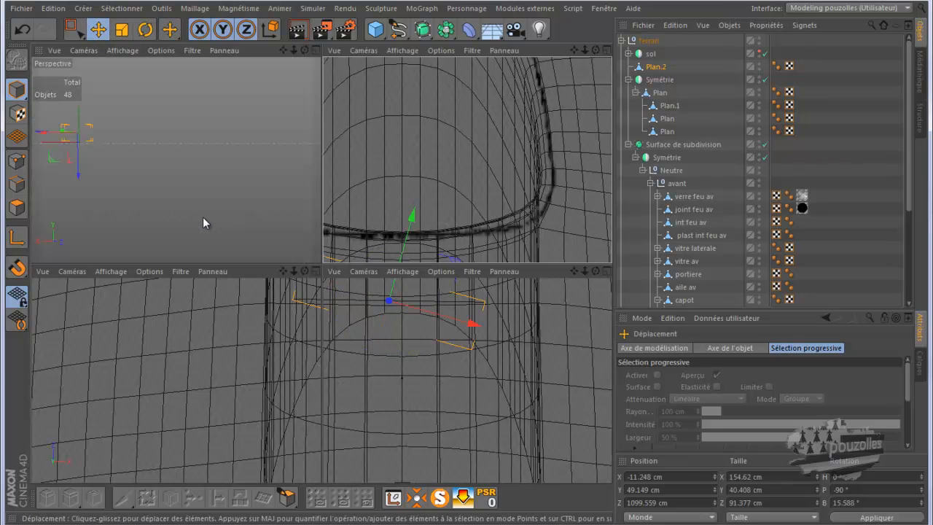
{"action": "middle_click", "coordinate": [199, 204]}
{"action": "left_click_drag", "start_coordinate": [303, 197], "coordinate": [105, 213], "text": "alt"}
{"action": "right_click_drag", "start_coordinate": [104, 217], "coordinate": [138, 210], "text": "alt"}
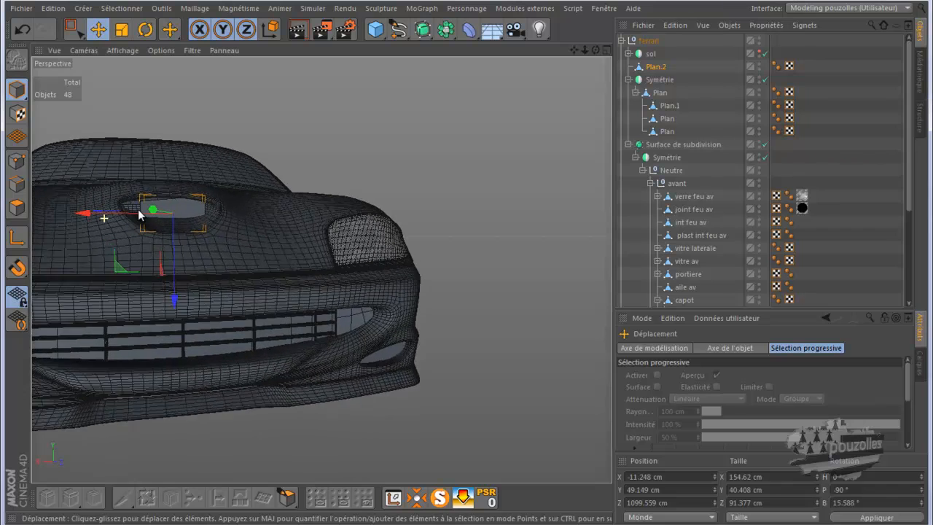
{"action": "scroll", "coordinate": [138, 213], "scroll_direction": "up", "scroll_amount": 4}
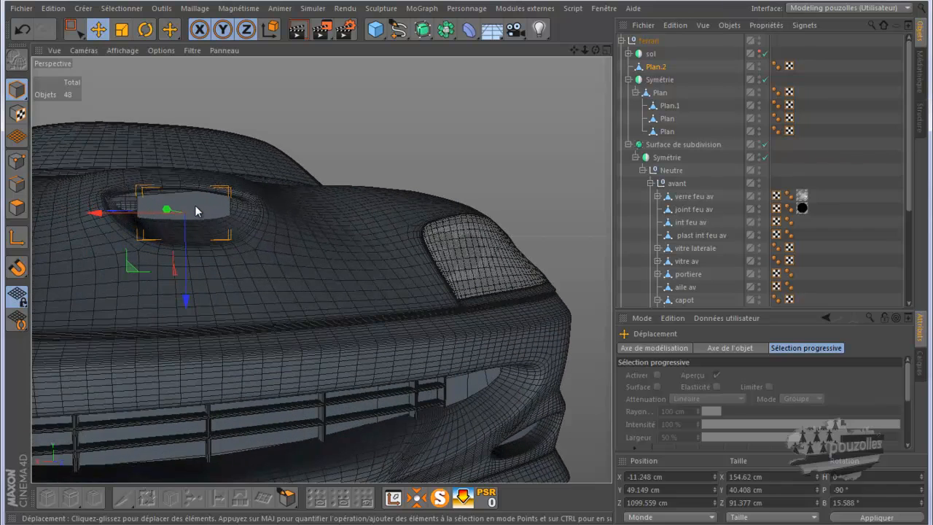
{"action": "scroll", "coordinate": [195, 211], "scroll_direction": "up", "scroll_amount": 2}
{"action": "scroll", "coordinate": [196, 210], "scroll_direction": "up", "scroll_amount": 3}
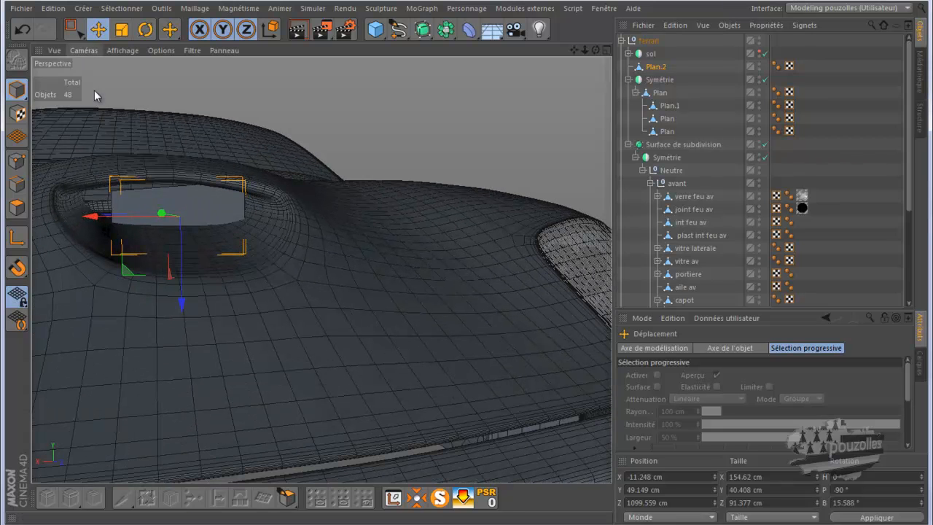
{"action": "left_click_drag", "start_coordinate": [181, 303], "coordinate": [181, 290]}
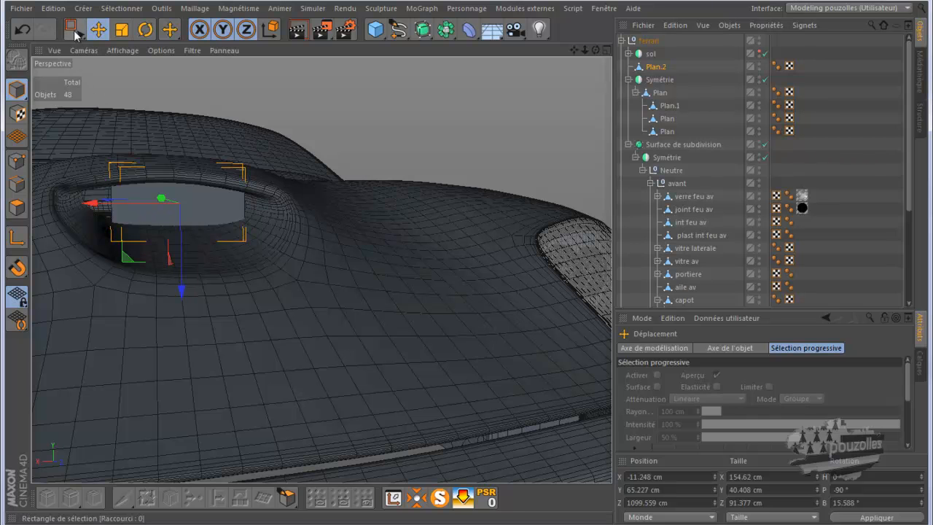
- Extend one edge of Plan.2 to X about -123 cm and lower that edge's upper corner to Y about 92 cm to fit the air intake
{"action": "left_click", "coordinate": [73, 29]}
{"action": "left_click", "coordinate": [17, 161]}
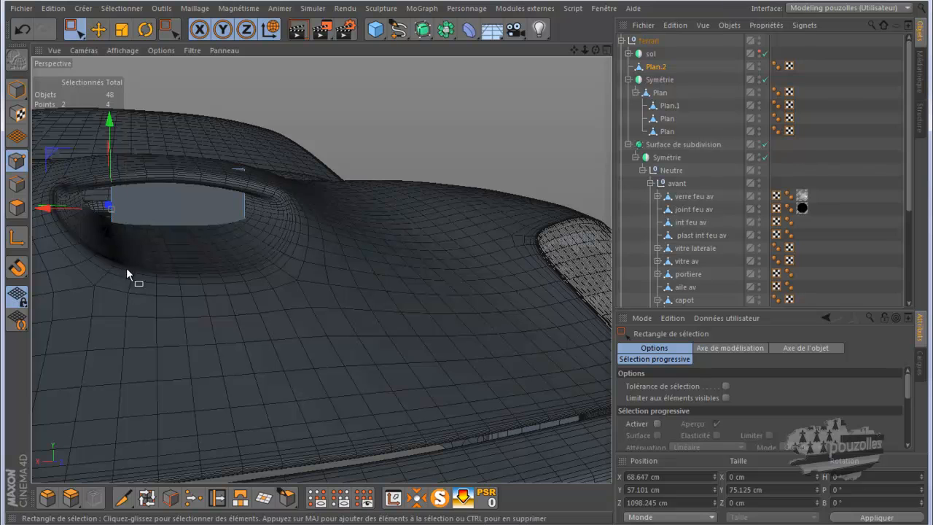
{"action": "left_click_drag", "start_coordinate": [399, 215], "coordinate": [65, 217], "text": "alt"}
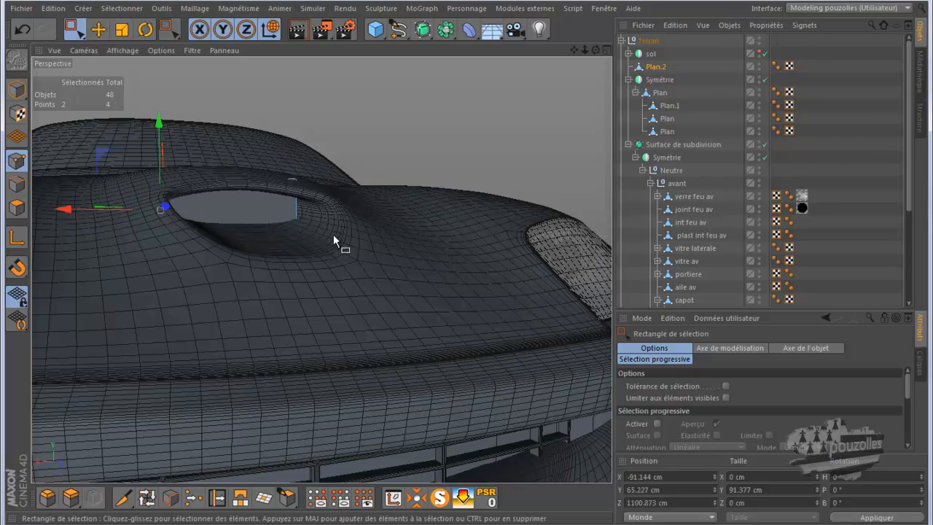
{"action": "left_click_drag", "start_coordinate": [256, 213], "coordinate": [268, 214]}
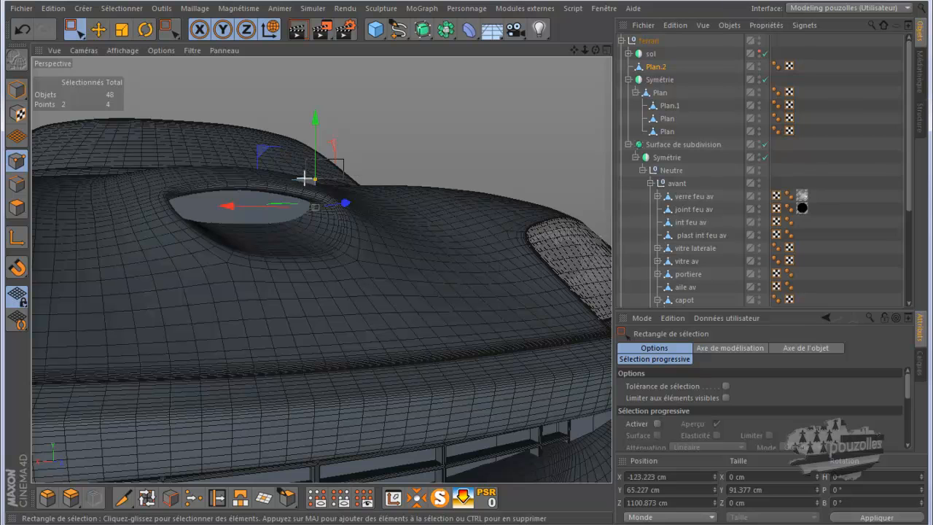
{"action": "left_click", "coordinate": [314, 180]}
{"action": "left_click_drag", "start_coordinate": [317, 128], "coordinate": [318, 139]}
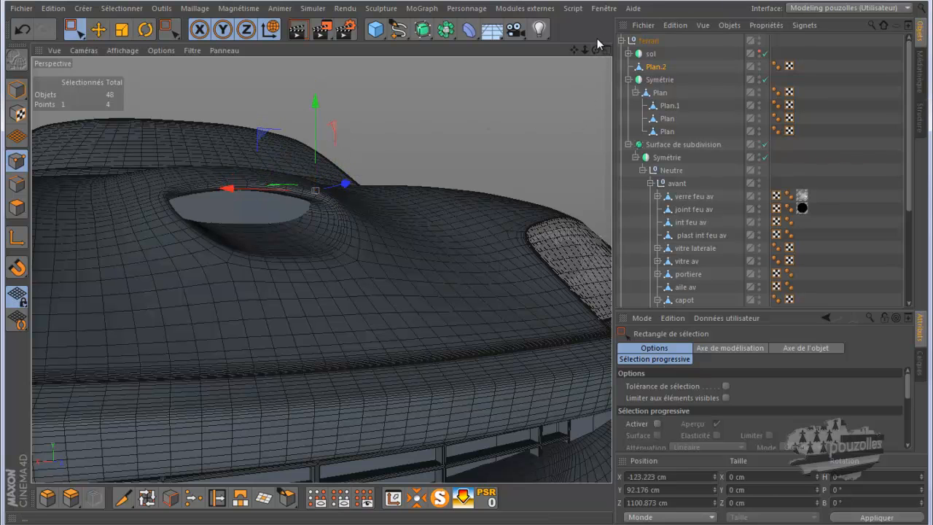
- Check the fitted air intake plane, and disable the Surface de subdivision object to view the body's base mesh
{"action": "mouse_move", "coordinate": [464, 262]}
{"action": "left_mouse_down", "text": "alt"}
{"action": "mouse_move", "coordinate": [469, 273]}
{"action": "mouse_move", "coordinate": [466, 260]}
{"action": "left_mouse_up", "text": "alt"}
{"action": "right_click", "coordinate": [290, 232]}
{"action": "left_click", "coordinate": [282, 232]}
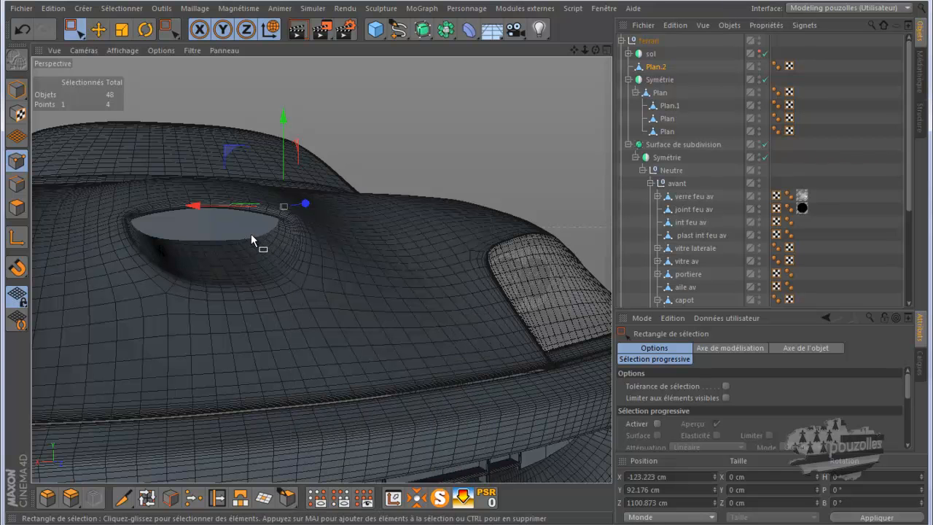
{"action": "left_click_drag", "start_coordinate": [251, 231], "coordinate": [346, 258], "text": "alt"}
{"action": "scroll", "coordinate": [346, 257], "scroll_direction": "down", "scroll_amount": 4}
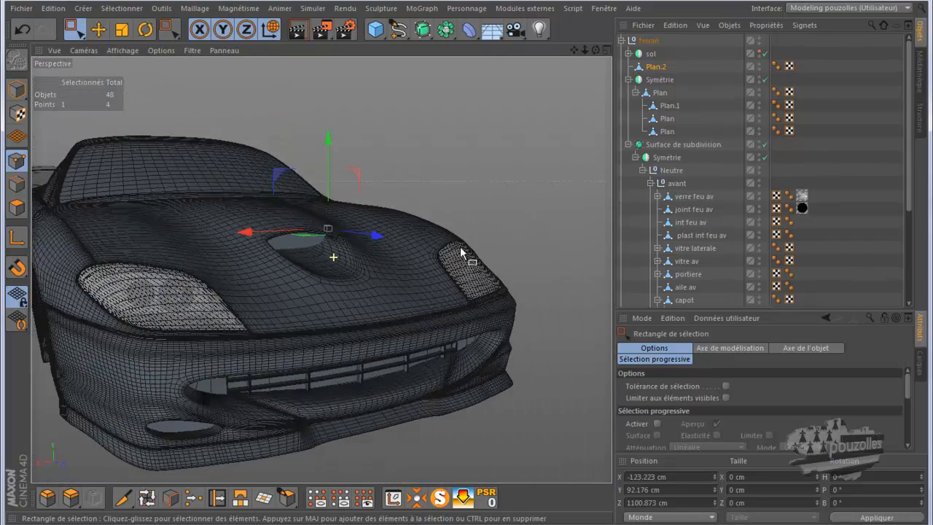
{"action": "left_click_drag", "start_coordinate": [595, 50], "coordinate": [470, 263]}
{"action": "scroll", "coordinate": [185, 327], "scroll_direction": "down", "scroll_amount": 4}
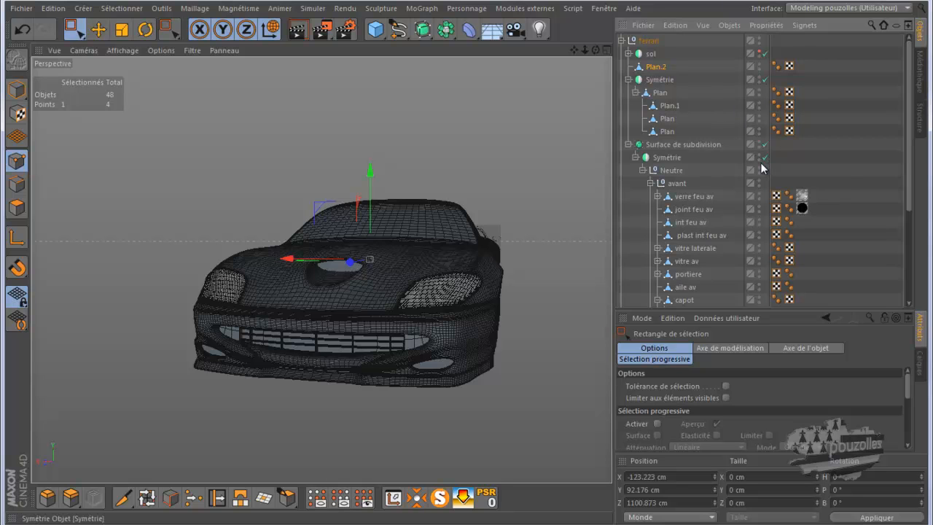
{"action": "left_click", "coordinate": [764, 144]}
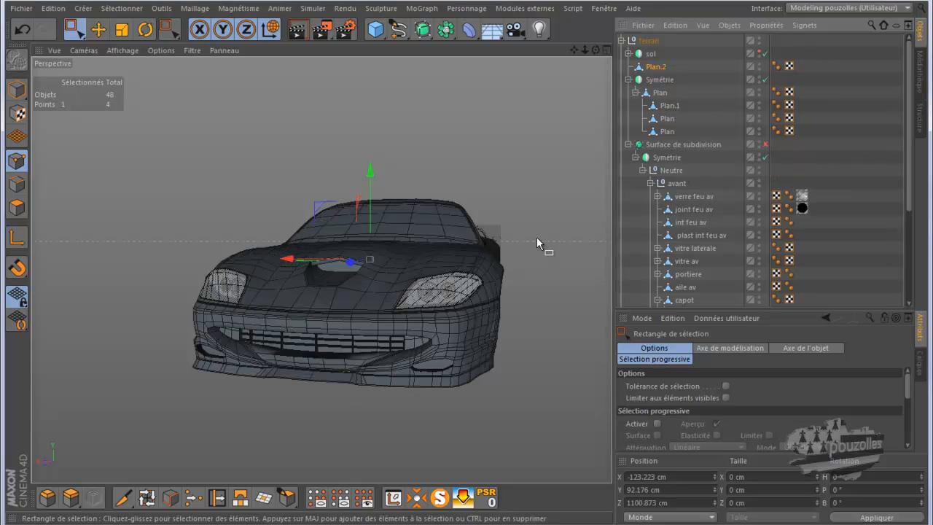
{"action": "scroll", "coordinate": [526, 245], "scroll_direction": "down", "scroll_amount": 1}
{"action": "left_click_drag", "start_coordinate": [594, 51], "coordinate": [468, 262]}
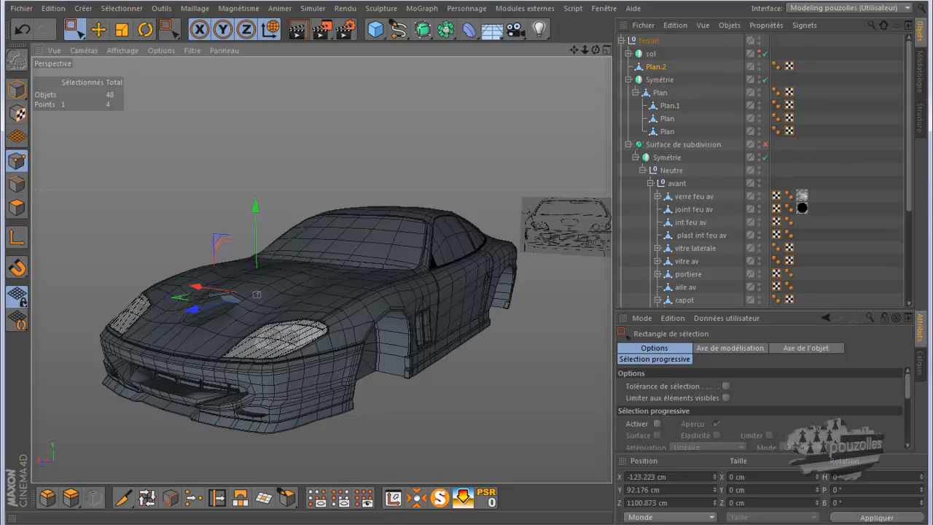
- Examine the headlight and fog lamp in the Ferrari_550_Maranello_9 reference photo, and return to Cinema 4D
{"action": "mouse_move", "coordinate": [449, 524]}
{"action": "left_click", "coordinate": [504, 517]}
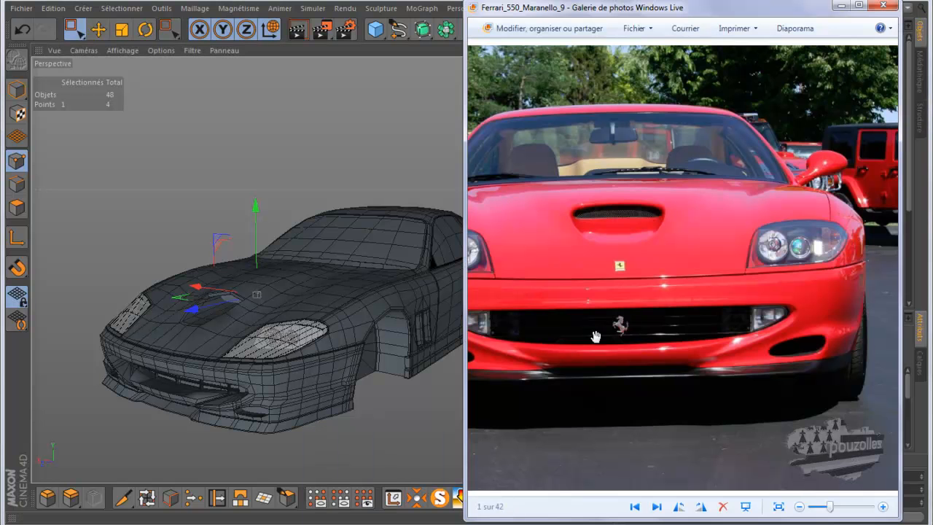
{"action": "scroll", "coordinate": [801, 258], "scroll_direction": "up", "scroll_amount": 3}
{"action": "scroll", "coordinate": [802, 259], "scroll_direction": "up", "scroll_amount": 1}
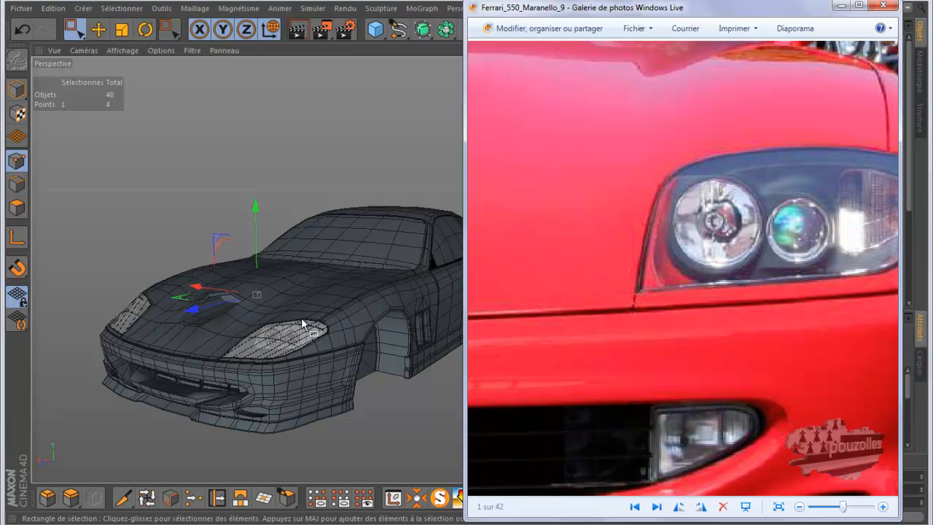
{"action": "left_click", "coordinate": [841, 6]}
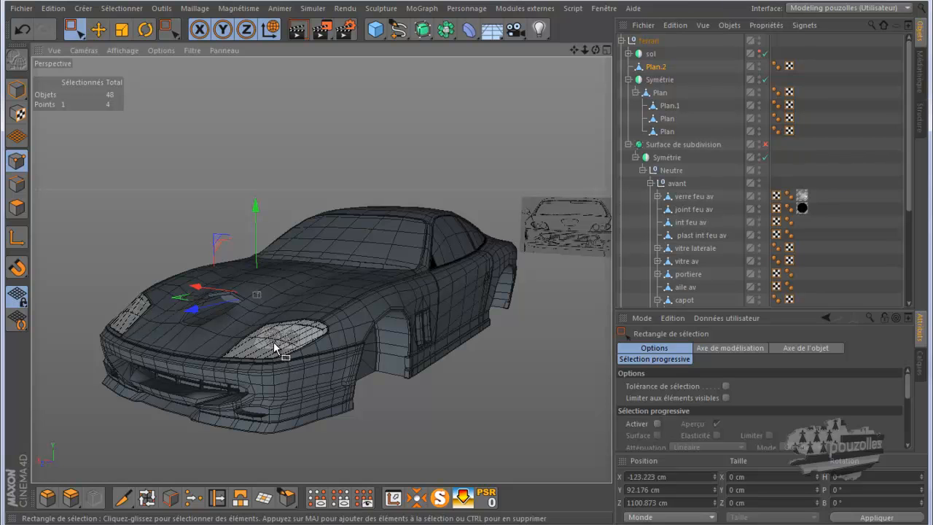
- Hide the verre feu av headlight glass and move Cylindre and Cylindre.1 out of it, directly into the avant group
{"action": "scroll", "coordinate": [274, 343], "scroll_direction": "up", "scroll_amount": 5}
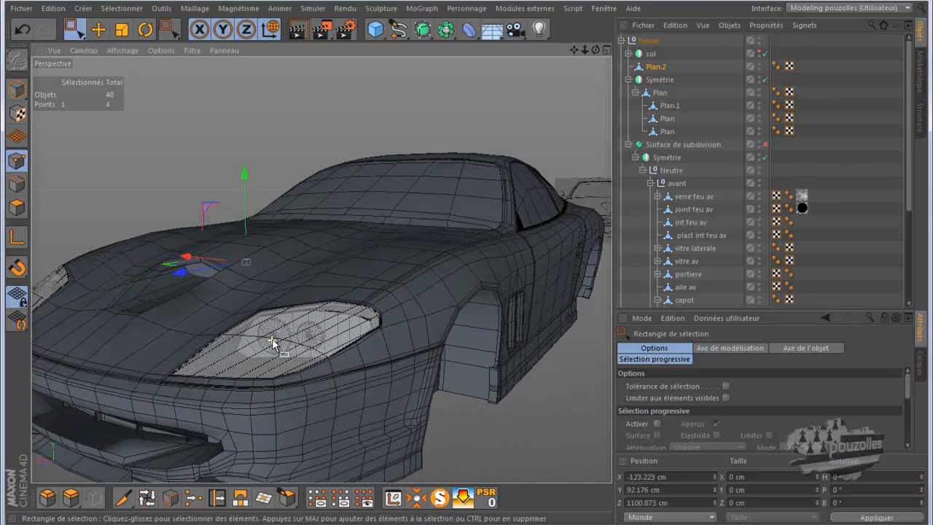
{"action": "scroll", "coordinate": [274, 343], "scroll_direction": "up", "scroll_amount": 6}
{"action": "scroll", "coordinate": [274, 343], "scroll_direction": "up", "scroll_amount": 2}
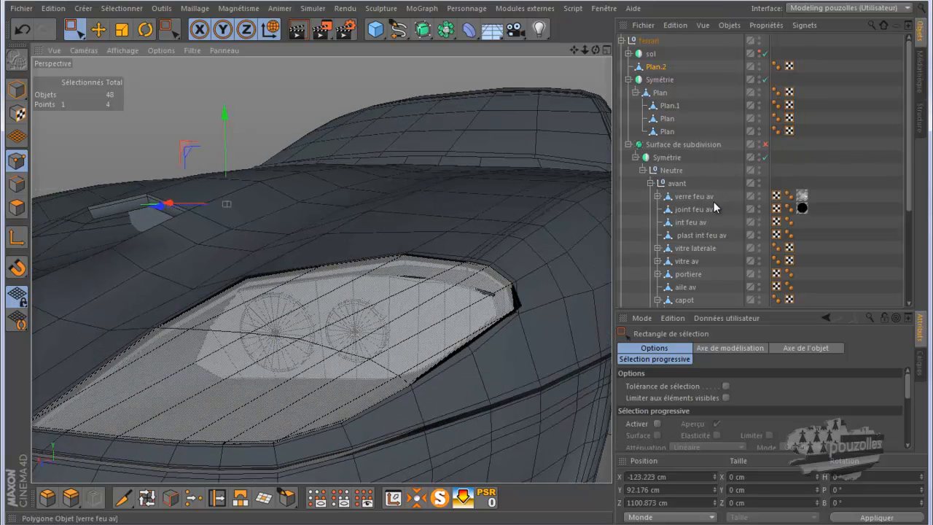
{"action": "left_click", "coordinate": [761, 196]}
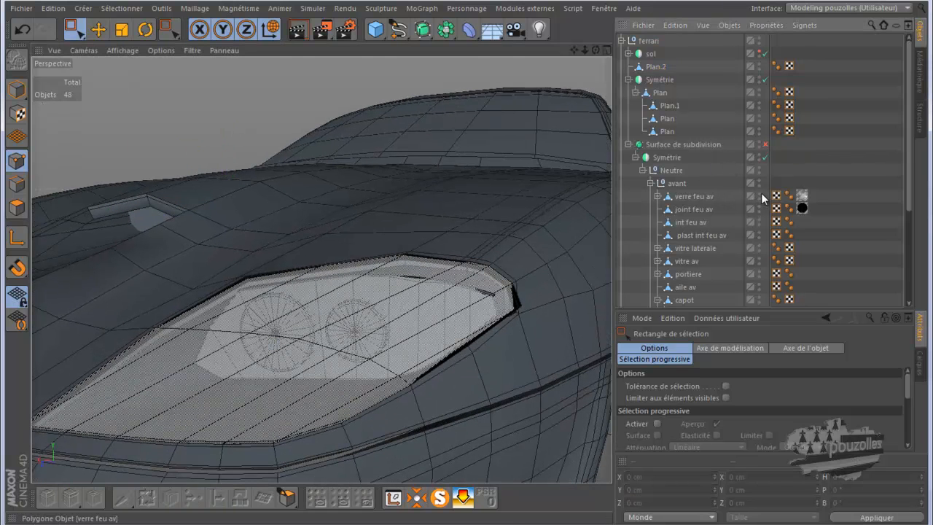
{"action": "left_click", "coordinate": [758, 195]}
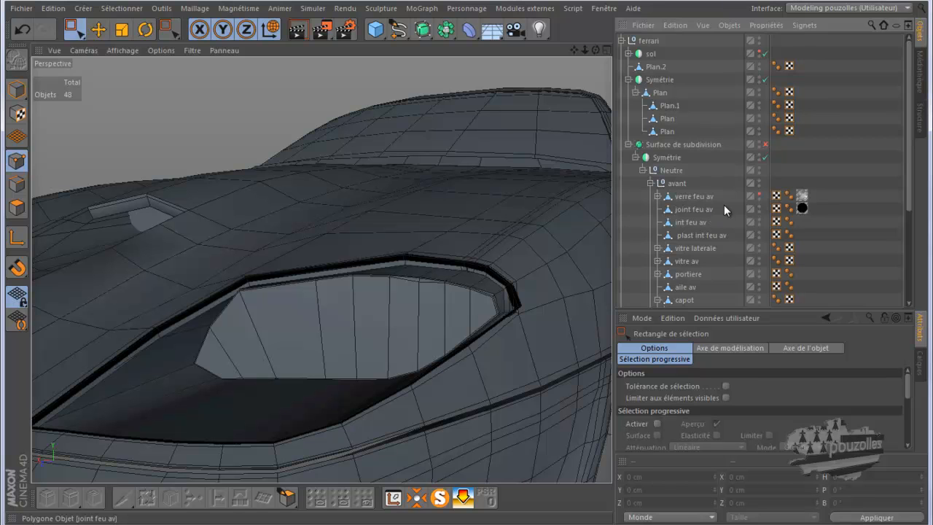
{"action": "left_click", "coordinate": [657, 195]}
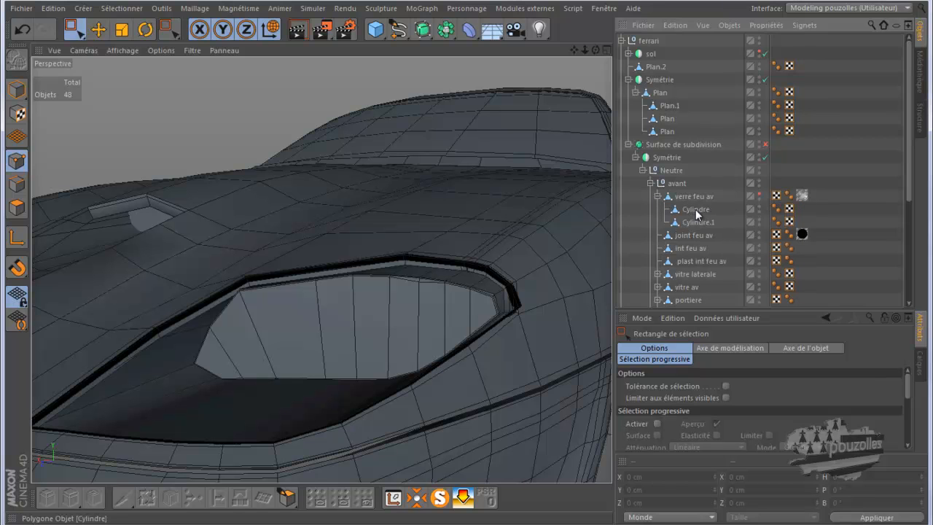
{"action": "left_click", "coordinate": [696, 209]}
{"action": "left_click", "coordinate": [697, 222], "text": "shift"}
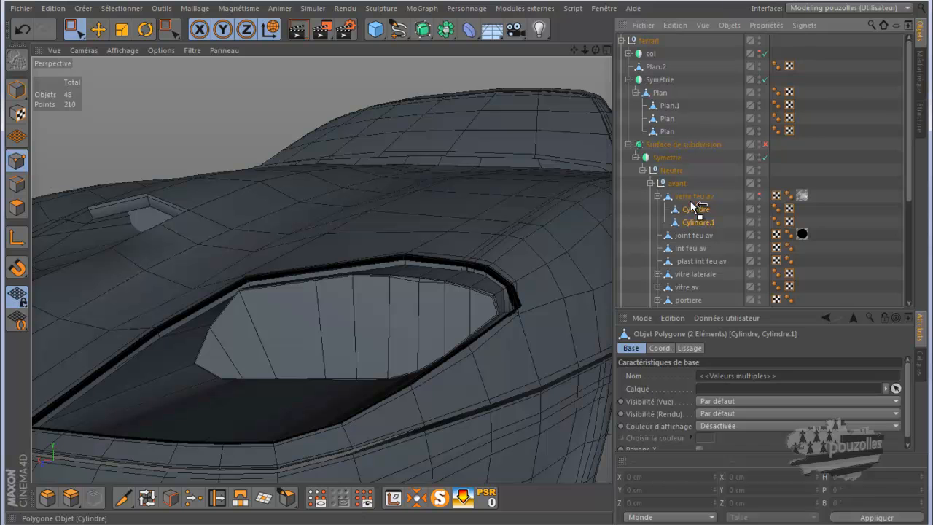
{"action": "left_click_drag", "start_coordinate": [691, 195], "coordinate": [690, 194]}
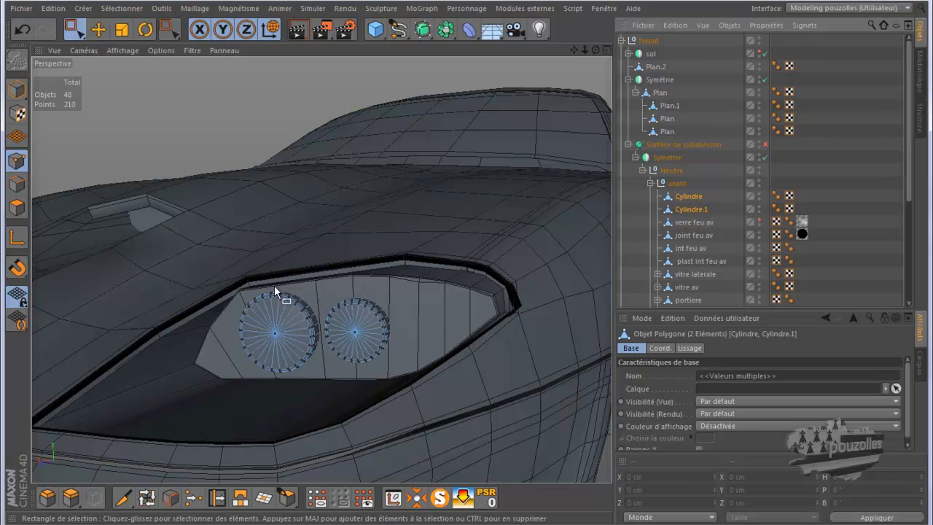
{"action": "scroll", "coordinate": [263, 331], "scroll_direction": "up", "scroll_amount": 5}
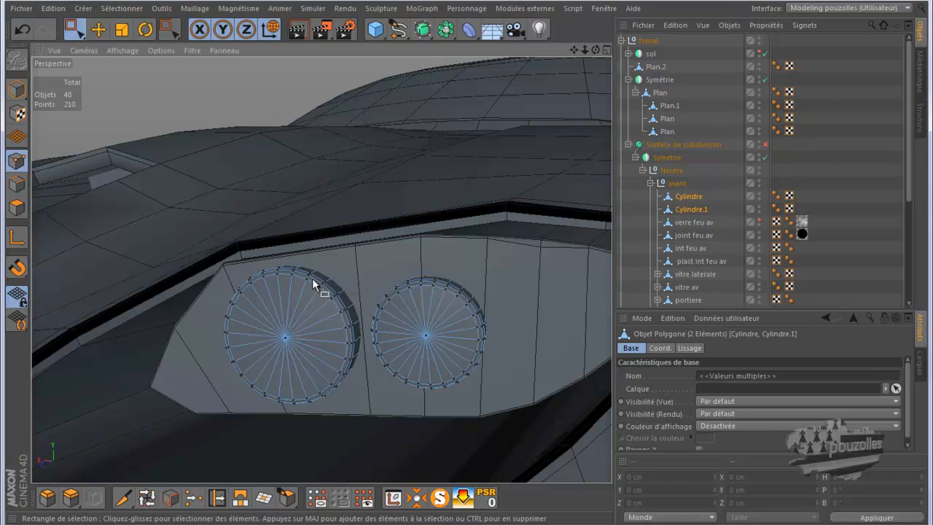
- Compare the two headlight cylinders with the lamps in the Ferrari_550_Maranello_9 reference photo
{"action": "mouse_move", "coordinate": [450, 514]}
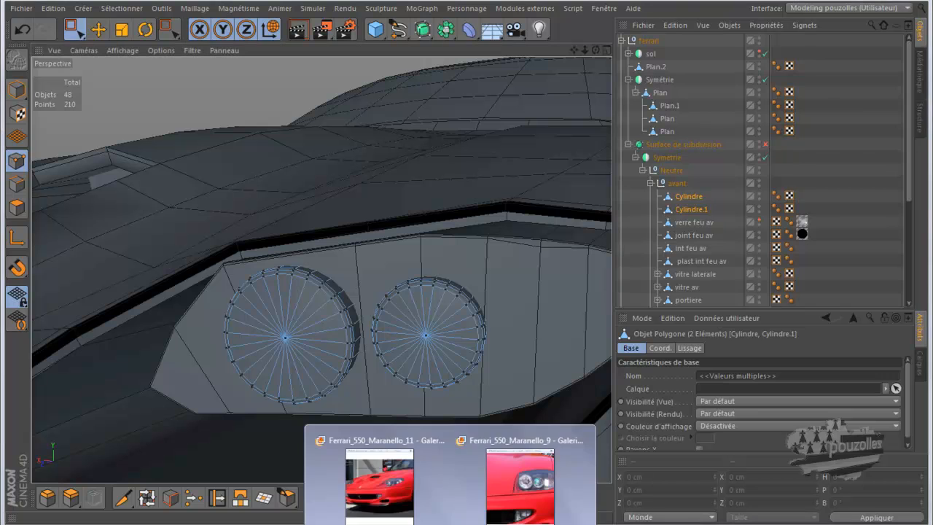
{"action": "left_click", "coordinate": [518, 471]}
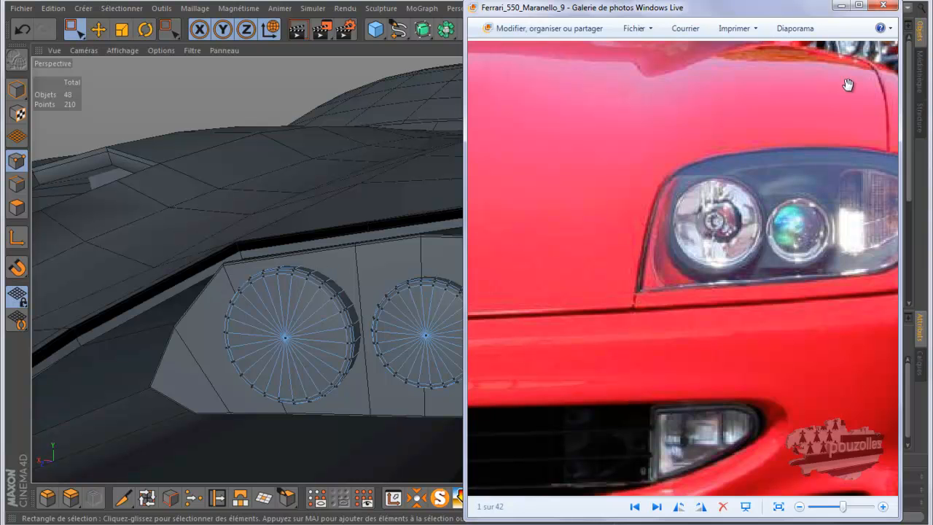
{"action": "left_click", "coordinate": [843, 4]}
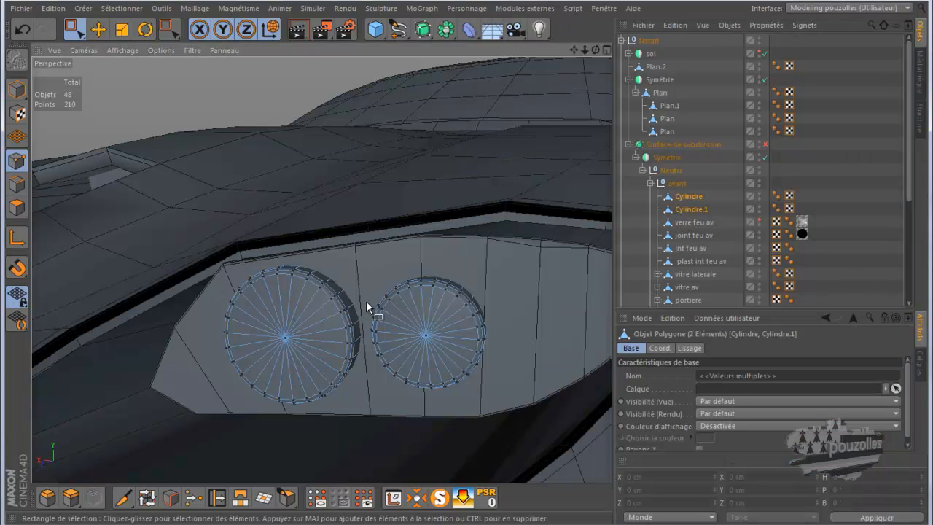
- Make the verre feu av headlight glass visible again over the two cylinders
{"action": "scroll", "coordinate": [367, 298], "scroll_direction": "down", "scroll_amount": 4}
{"action": "scroll", "coordinate": [367, 291], "scroll_direction": "down", "scroll_amount": 5}
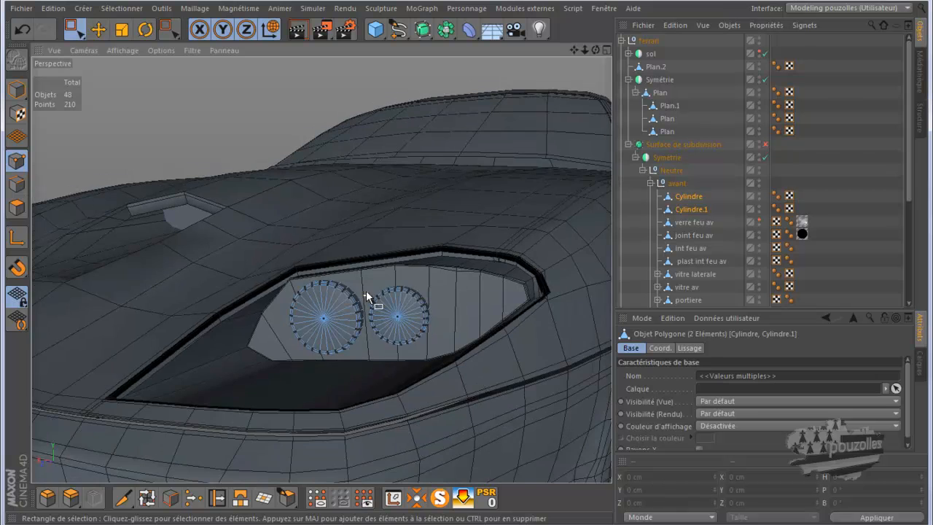
{"action": "left_click", "coordinate": [759, 220]}
{"action": "scroll", "coordinate": [515, 294], "scroll_direction": "down", "scroll_amount": 8}
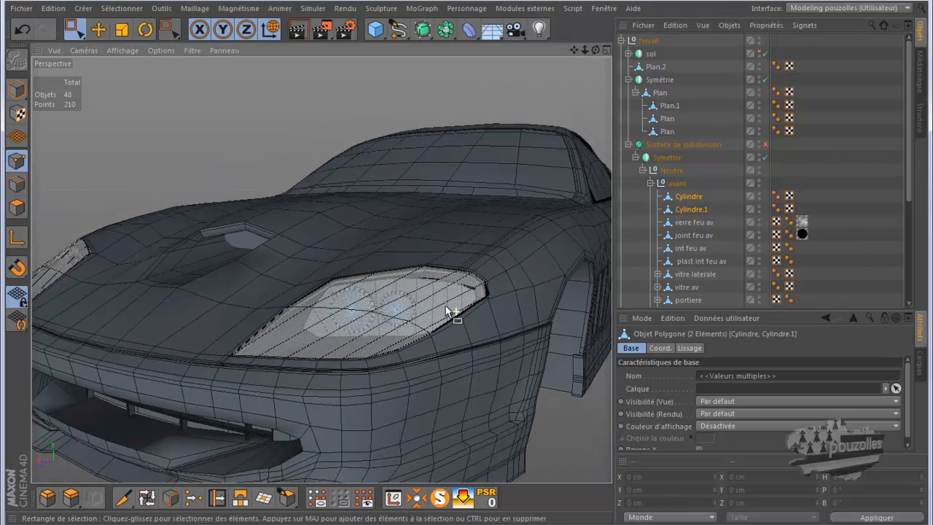
{"action": "scroll", "coordinate": [233, 320], "scroll_direction": "down", "scroll_amount": 5}
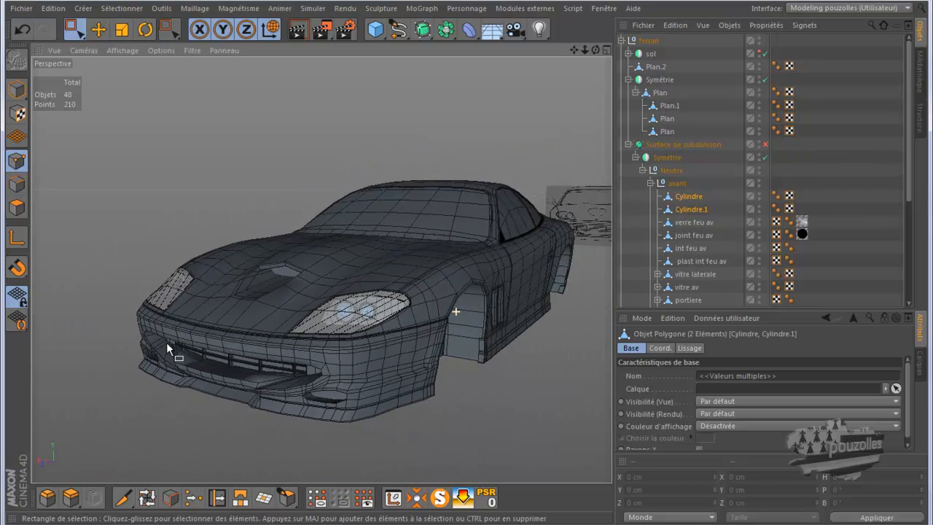
{"action": "left_click_drag", "start_coordinate": [596, 50], "coordinate": [351, 249]}
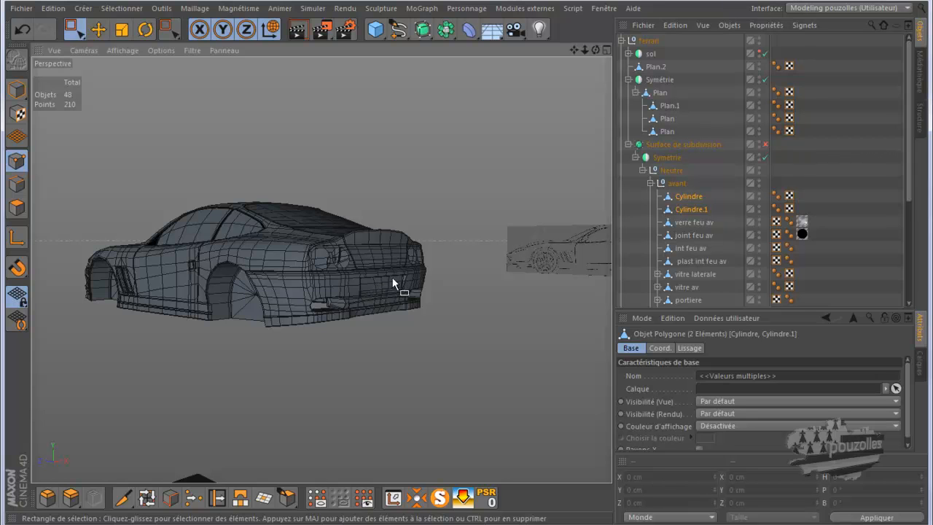
{"action": "left_click", "coordinate": [376, 29]}
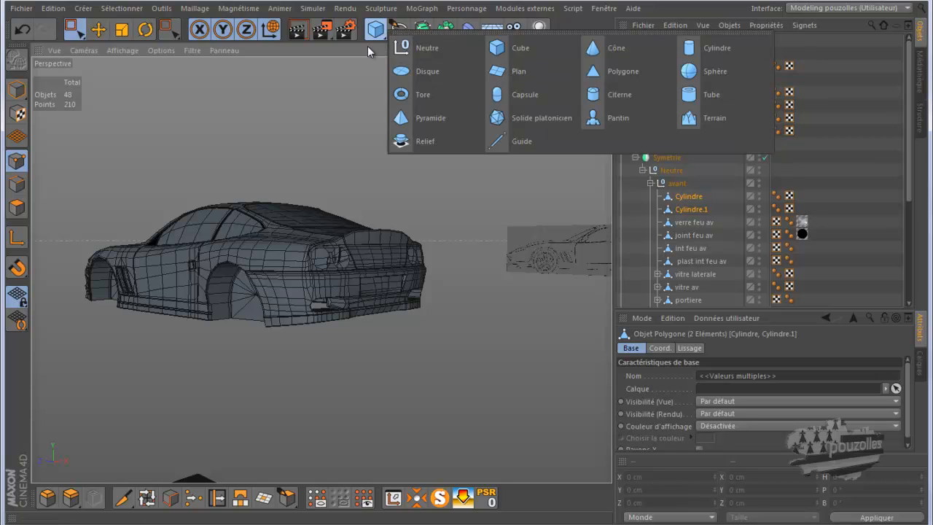
{"action": "left_click", "coordinate": [356, 69]}
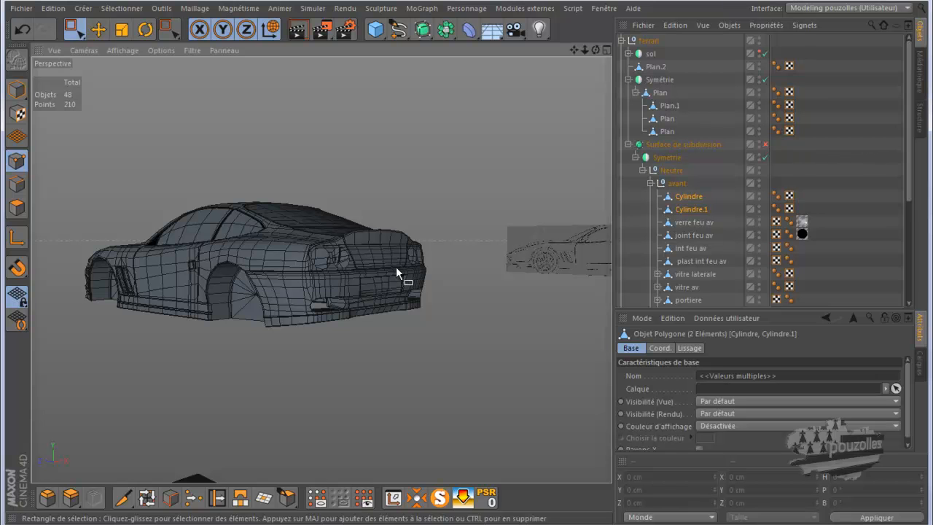
{"action": "right_click_drag", "start_coordinate": [50, 274], "coordinate": [136, 261], "text": "alt"}
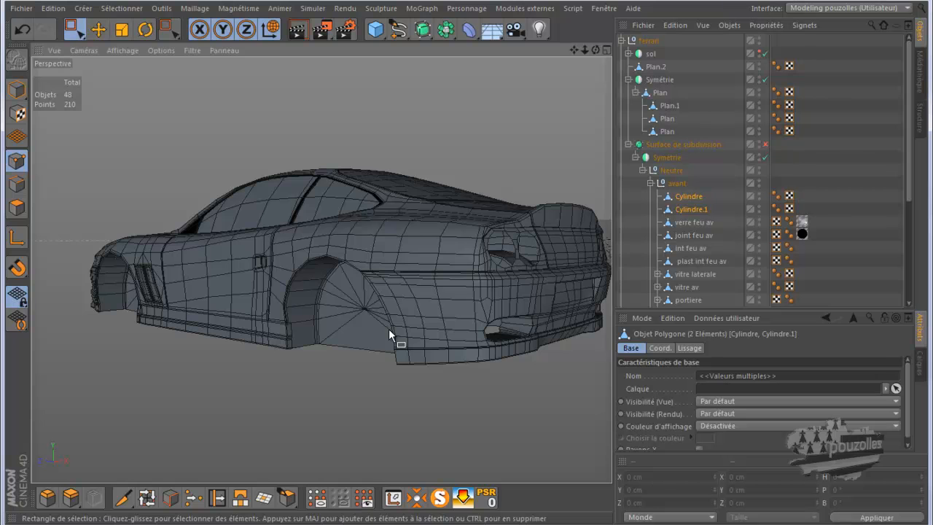
{"action": "right_click_drag", "start_coordinate": [382, 330], "coordinate": [375, 328], "text": "alt"}
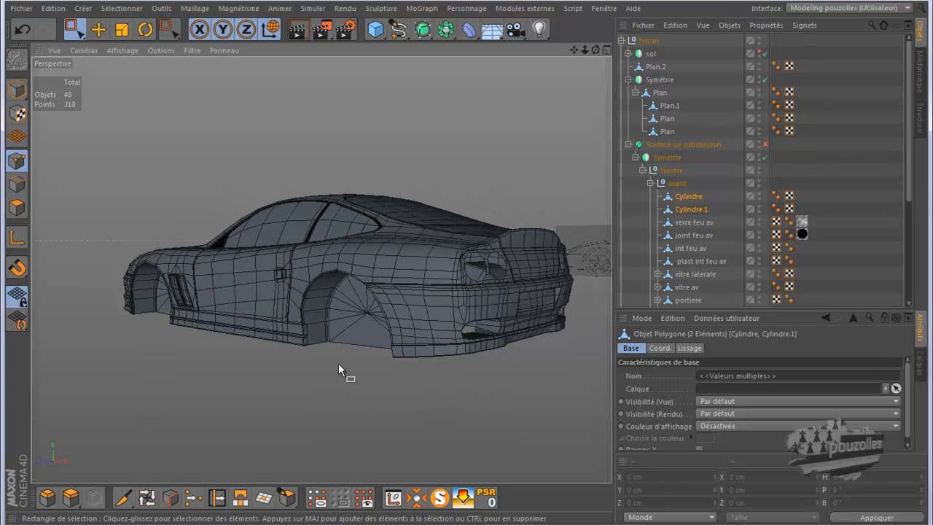